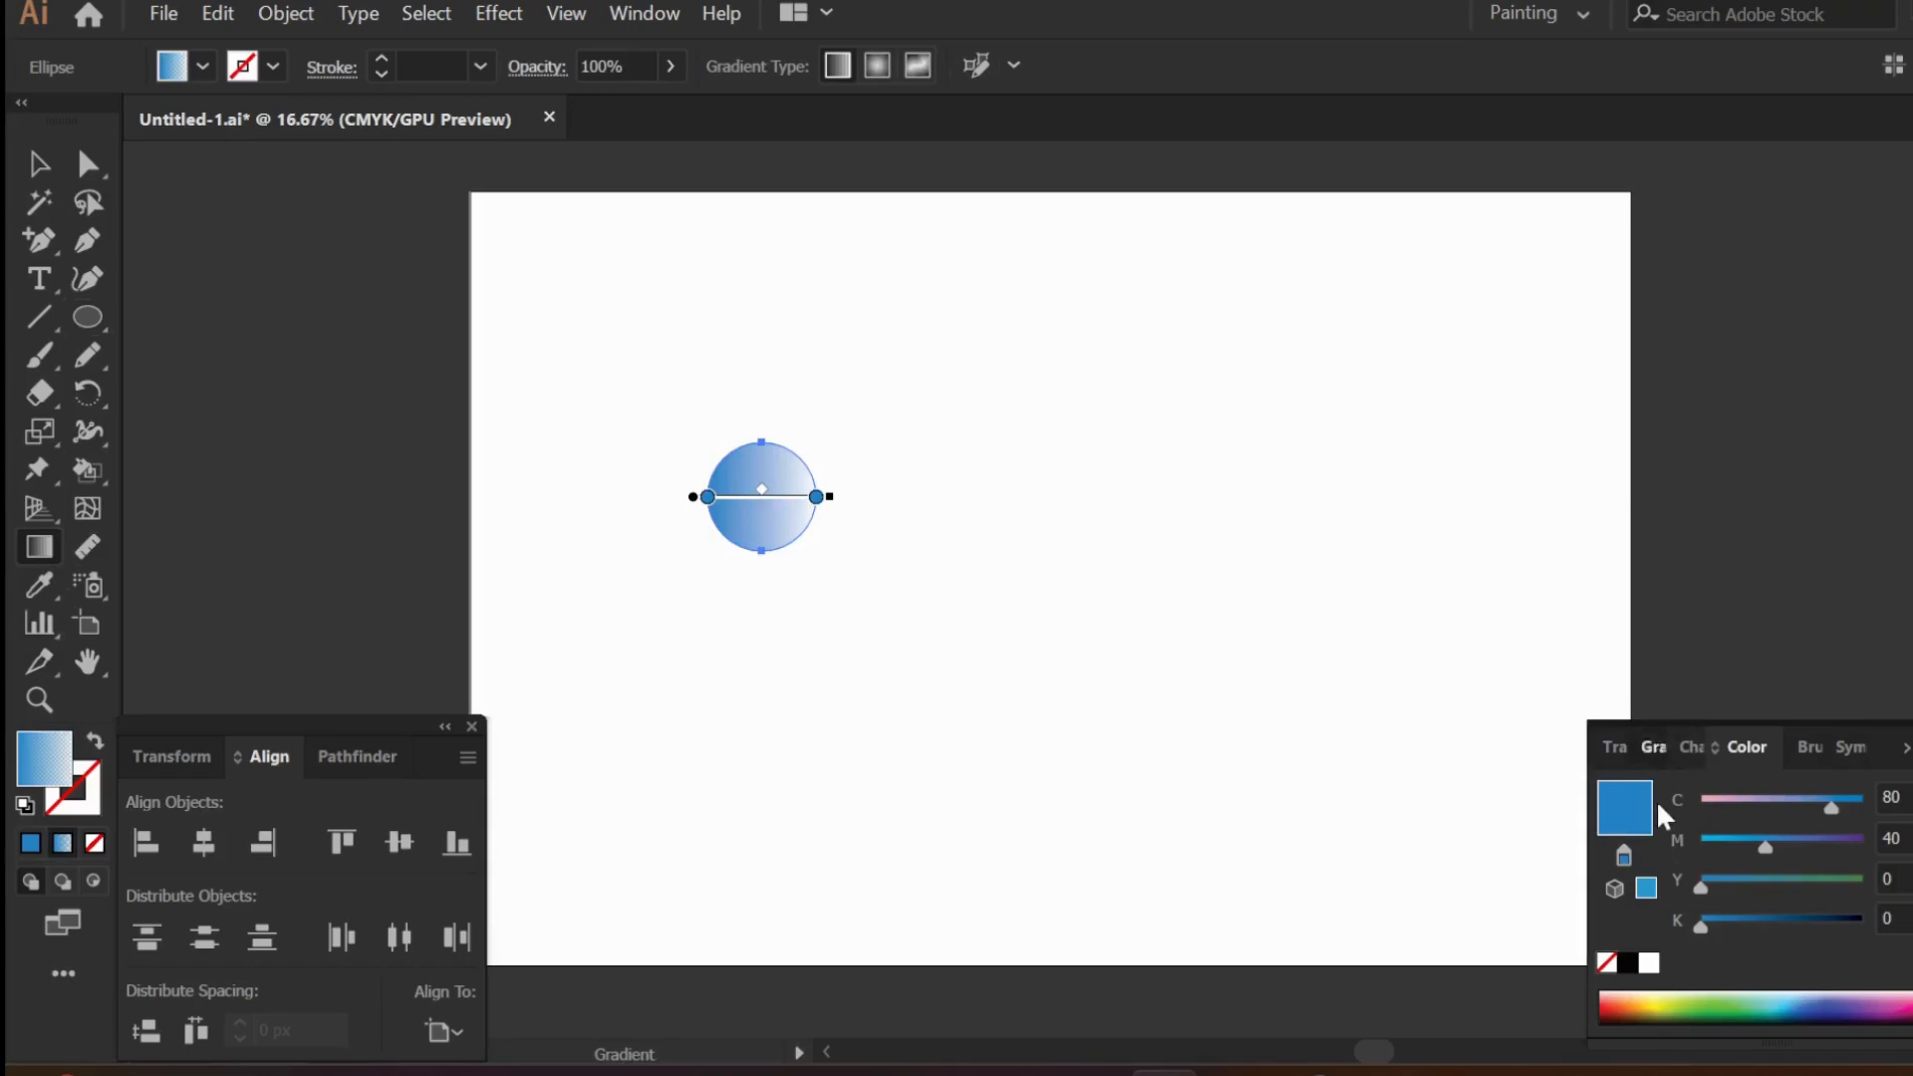
- Try a yellow-to-red linear gradient on the circle with its midpoint at 45.83%
click(1652, 746)
click(1655, 724)
click(1476, 840)
drag(1694, 933, 1815, 1046)
drag(1872, 932, 1861, 1051)
drag(1809, 932, 1813, 1026)
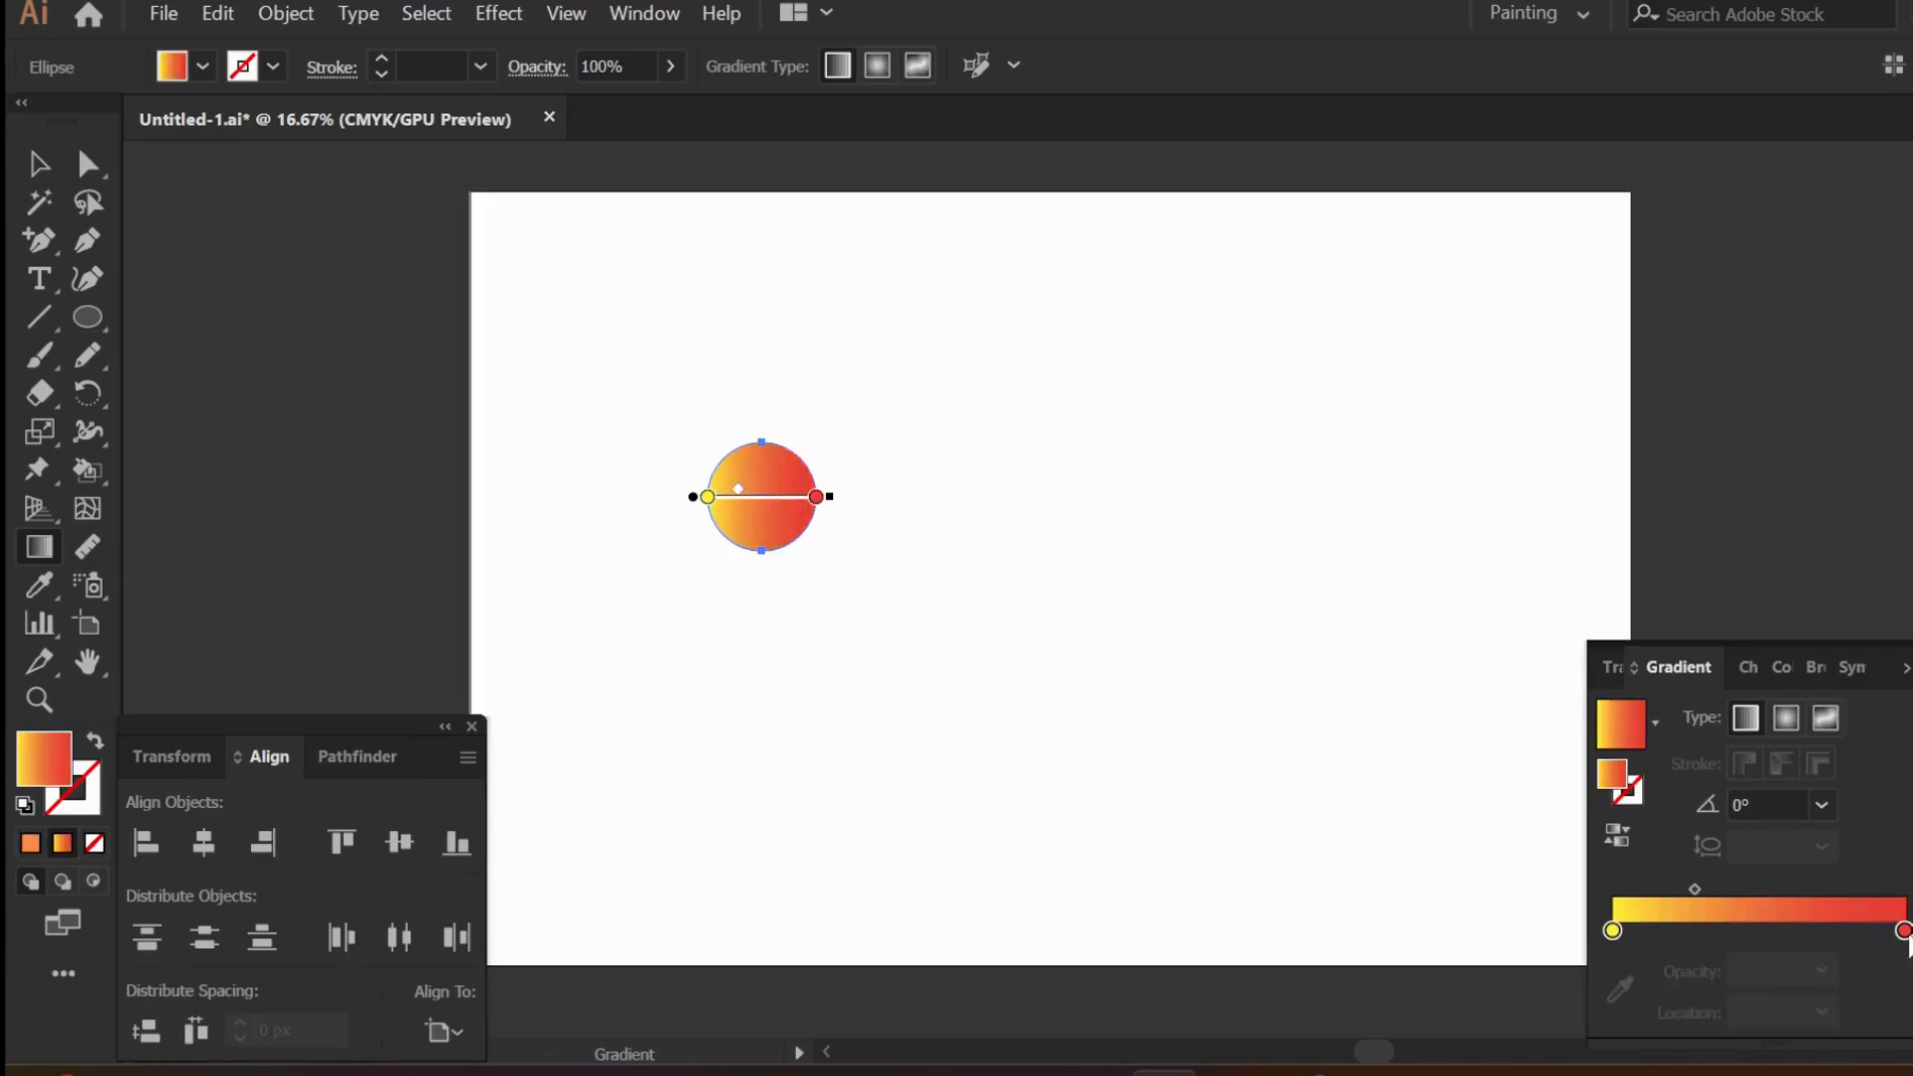
drag(1695, 889, 1756, 890)
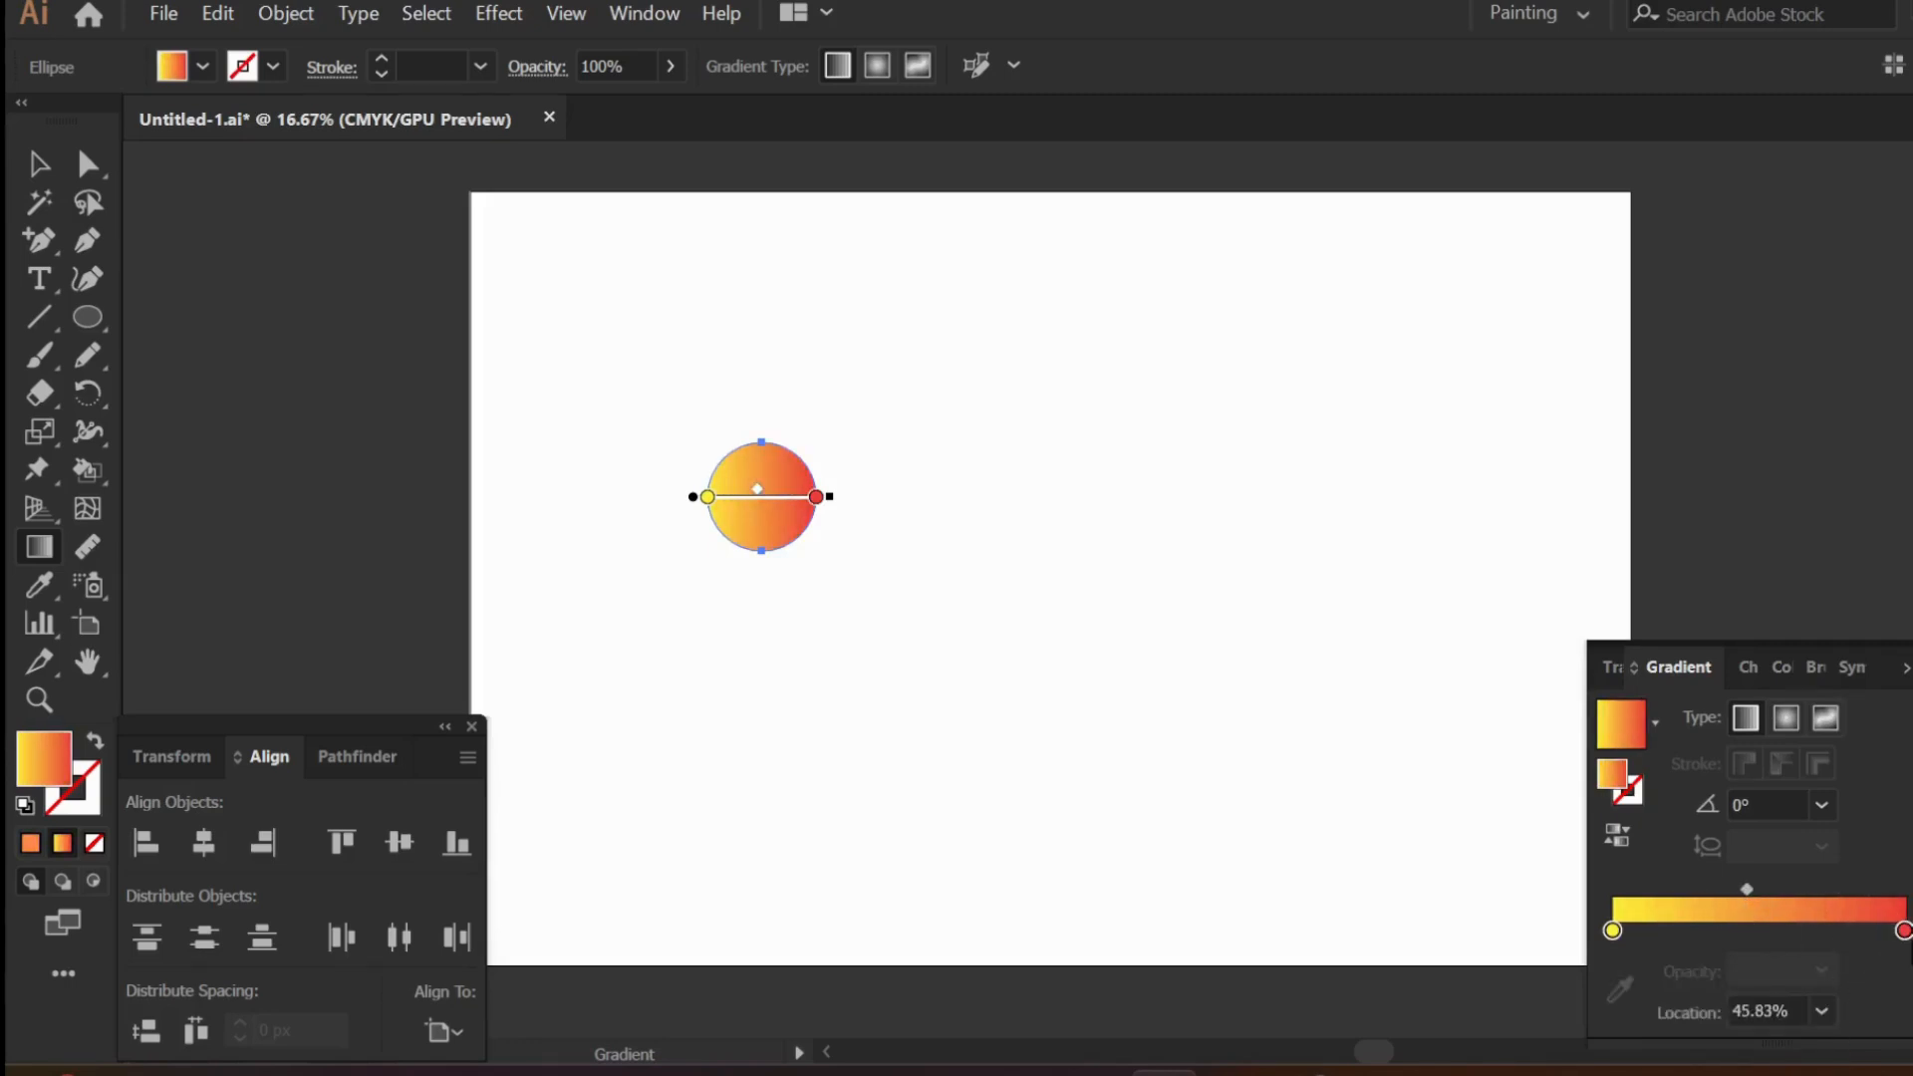
- Recolour the circle's gradient from teal to dark blue, make it radial and set its midpoint to 50.46%
double_click(1904, 930)
click(1605, 637)
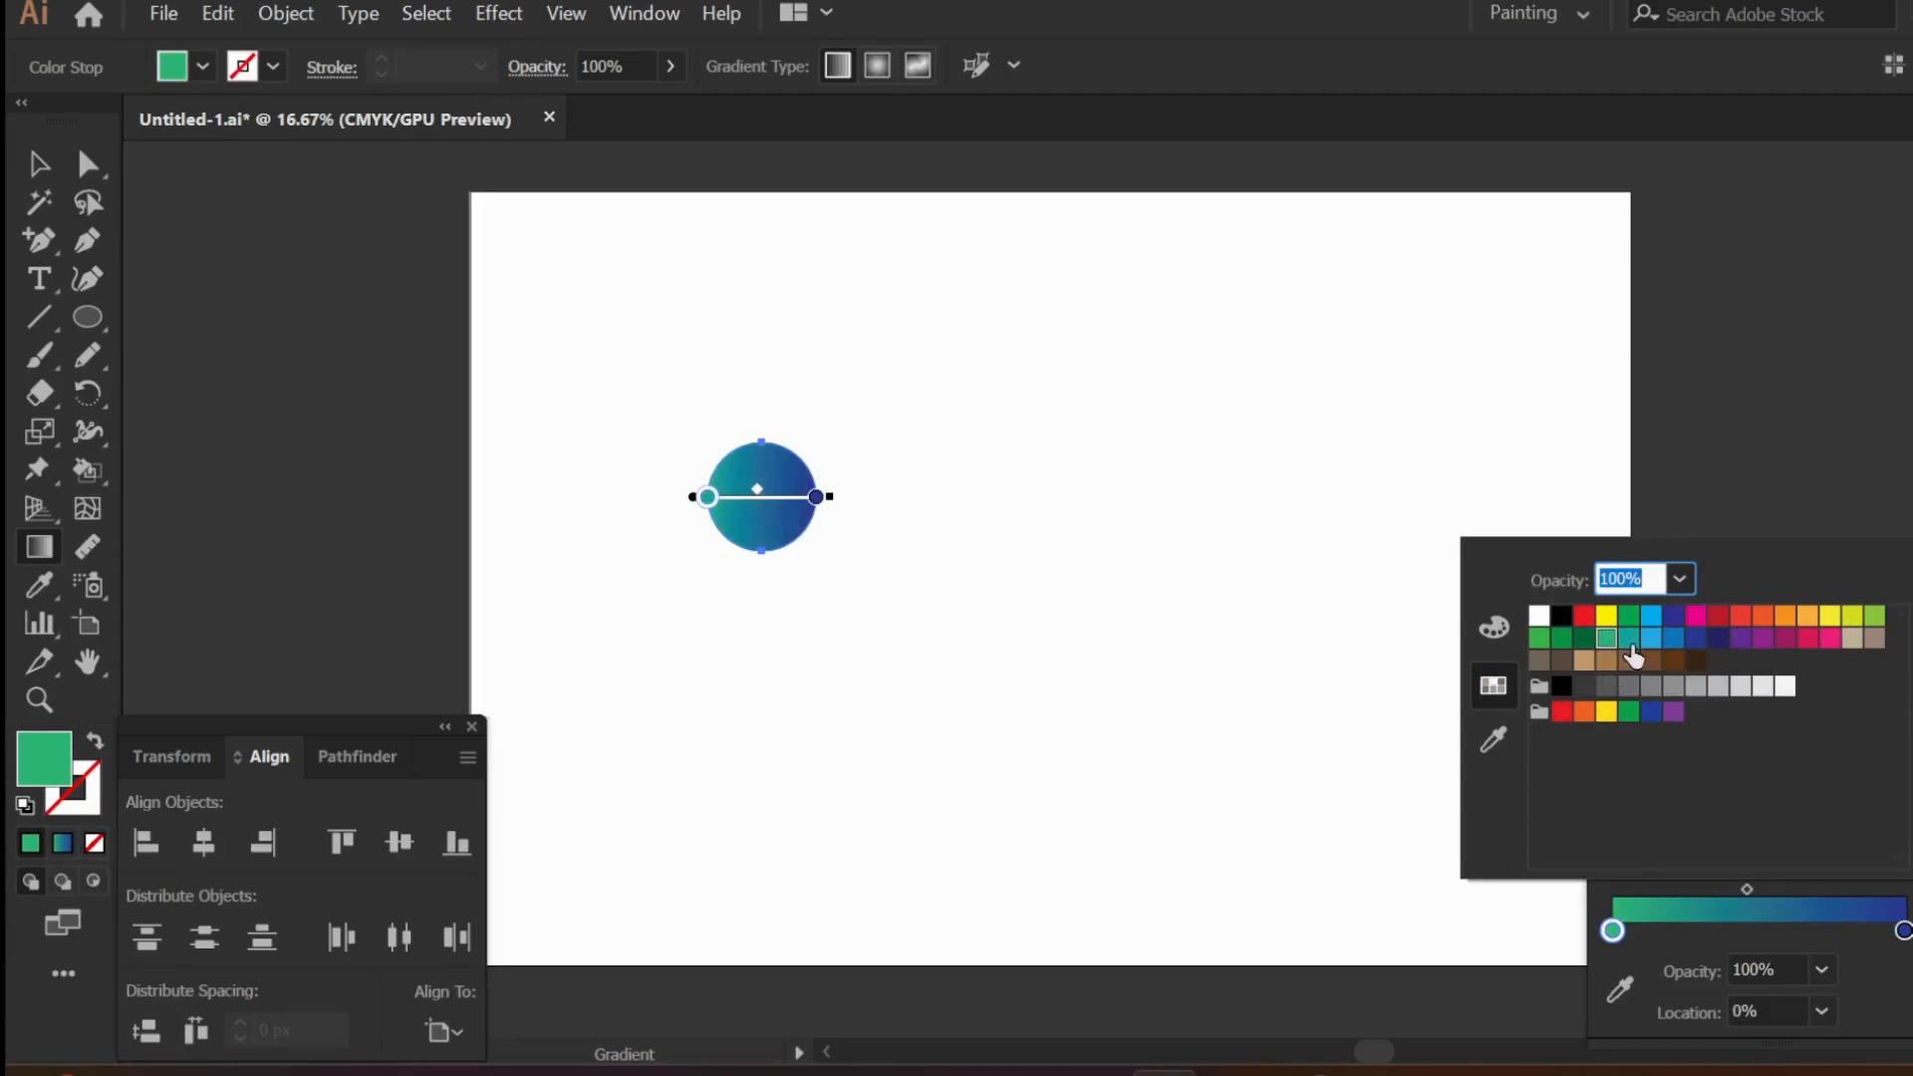
click(1629, 637)
click(1786, 718)
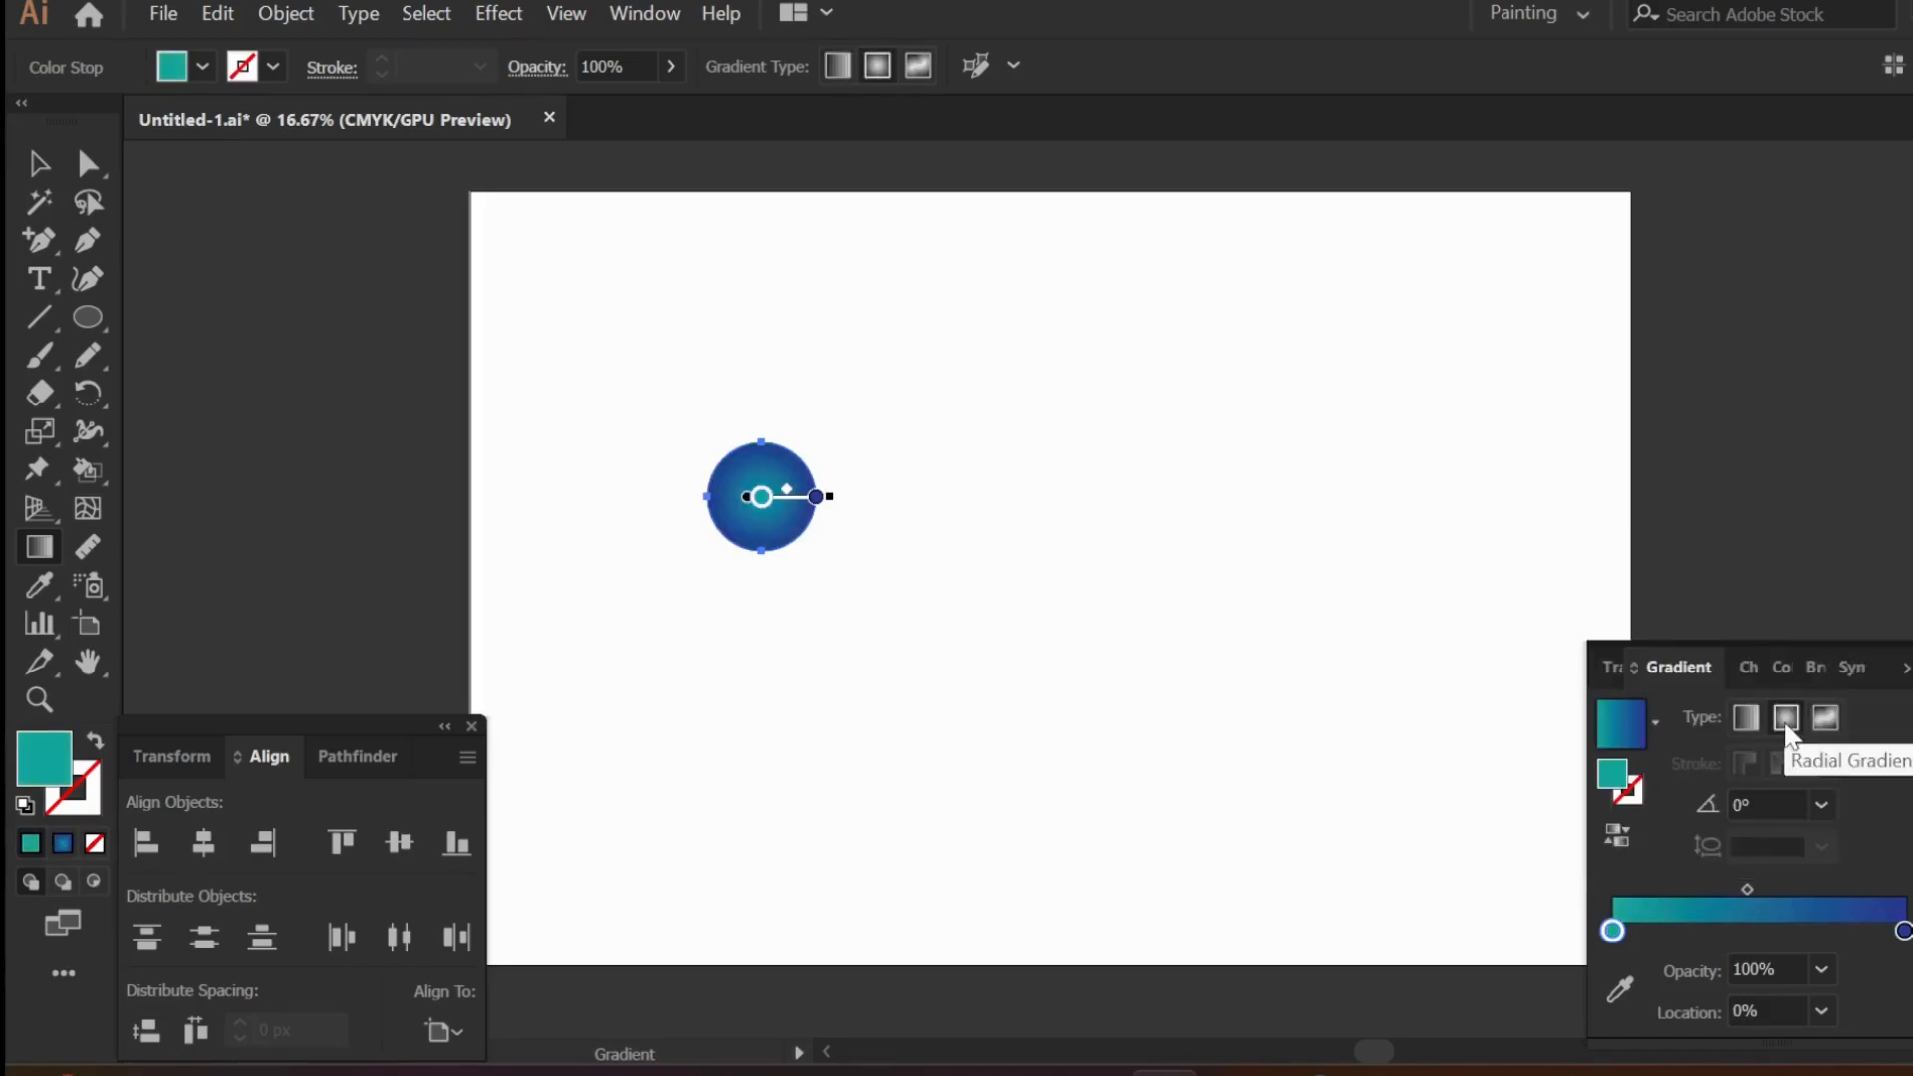
drag(1749, 889, 1761, 885)
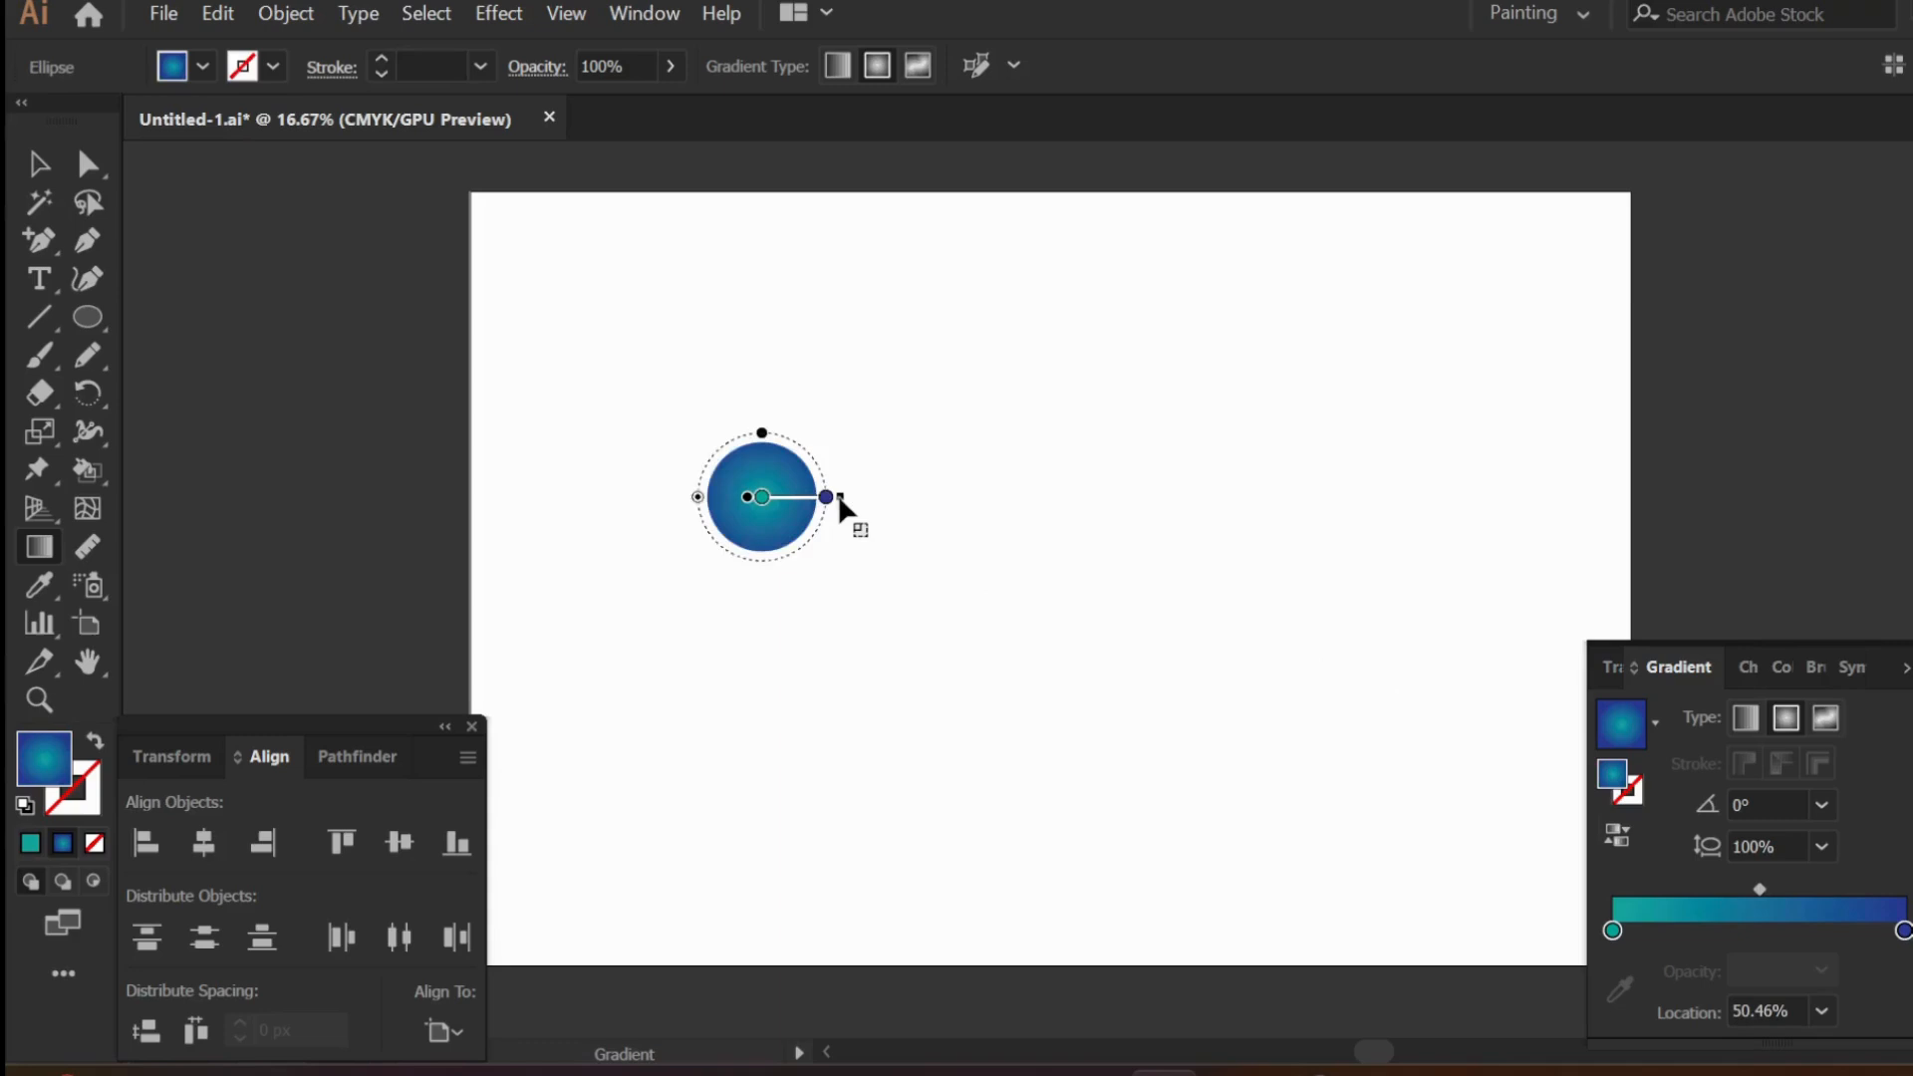
- Duplicate the gradient circle horizontally near the artboard's right edge and select both circles
key(v)
click(727, 572)
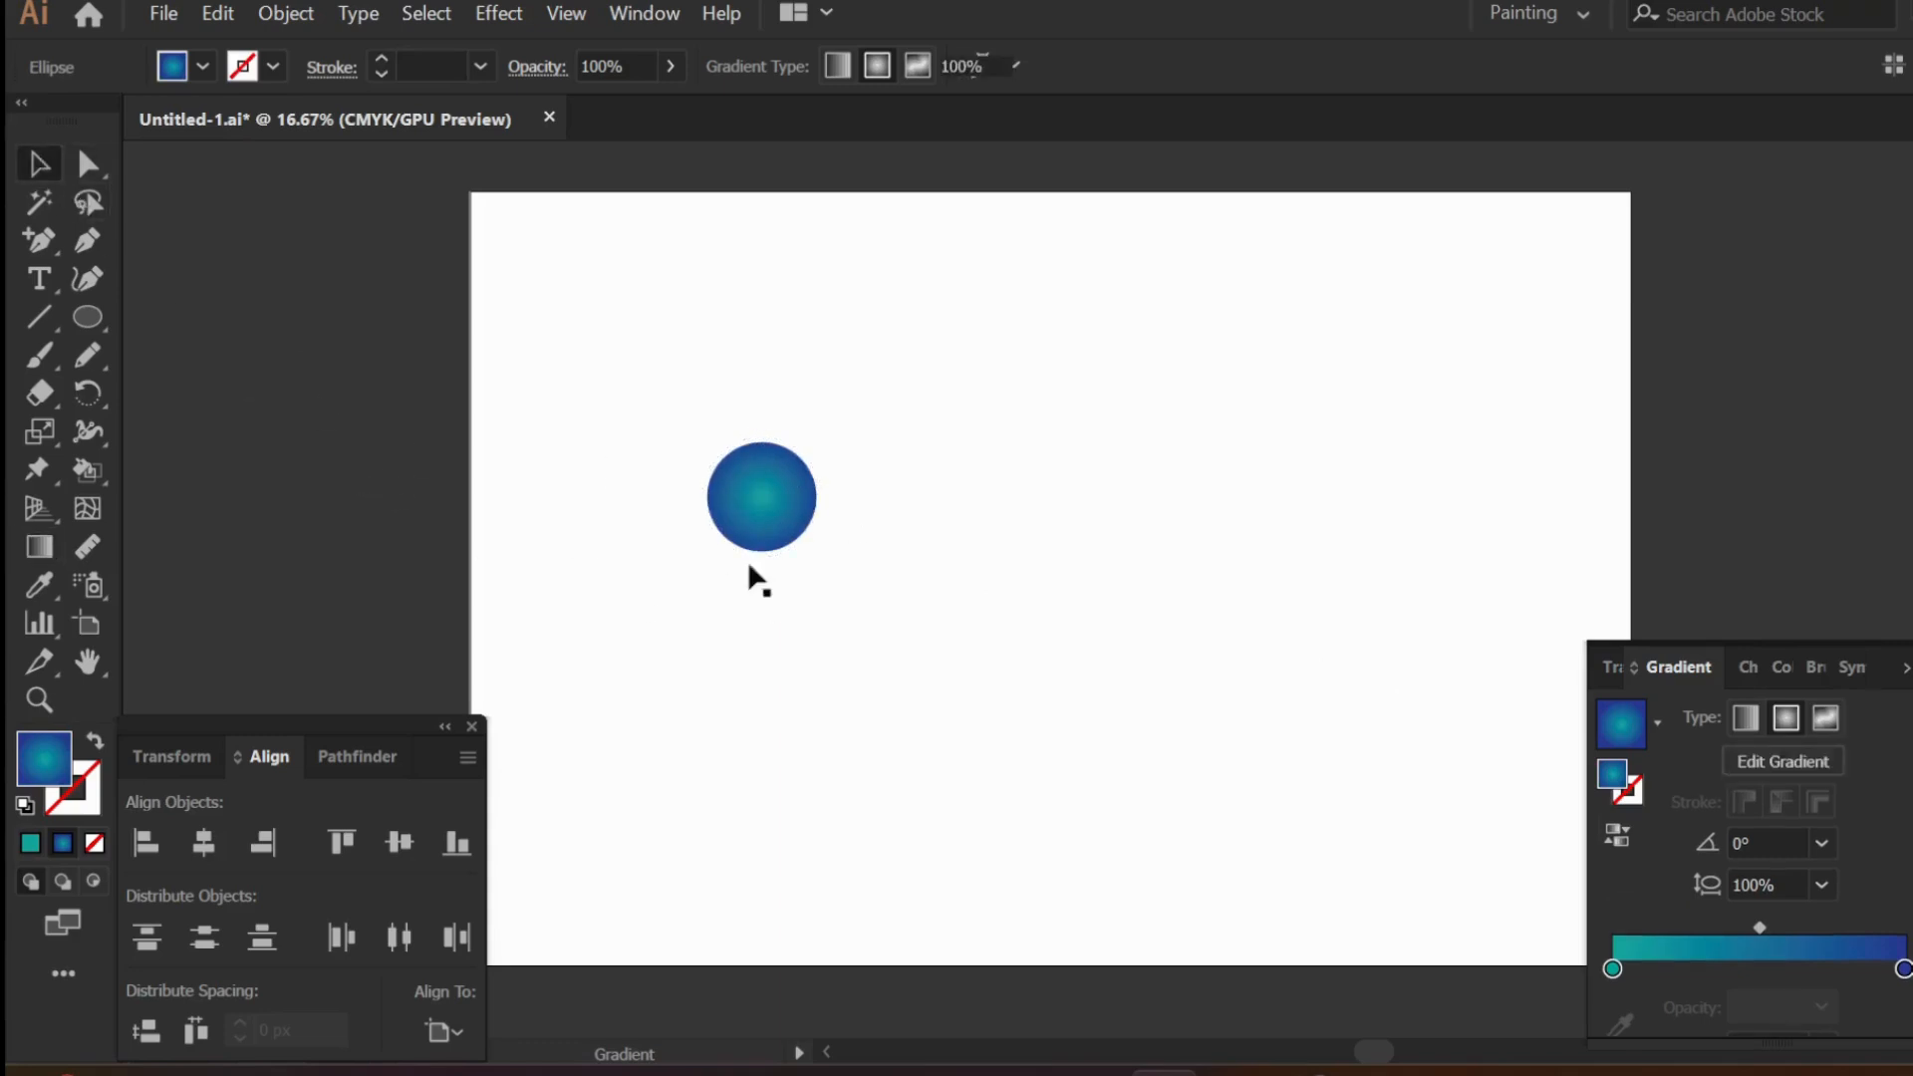
drag(766, 496, 1536, 497)
shift+click(763, 497)
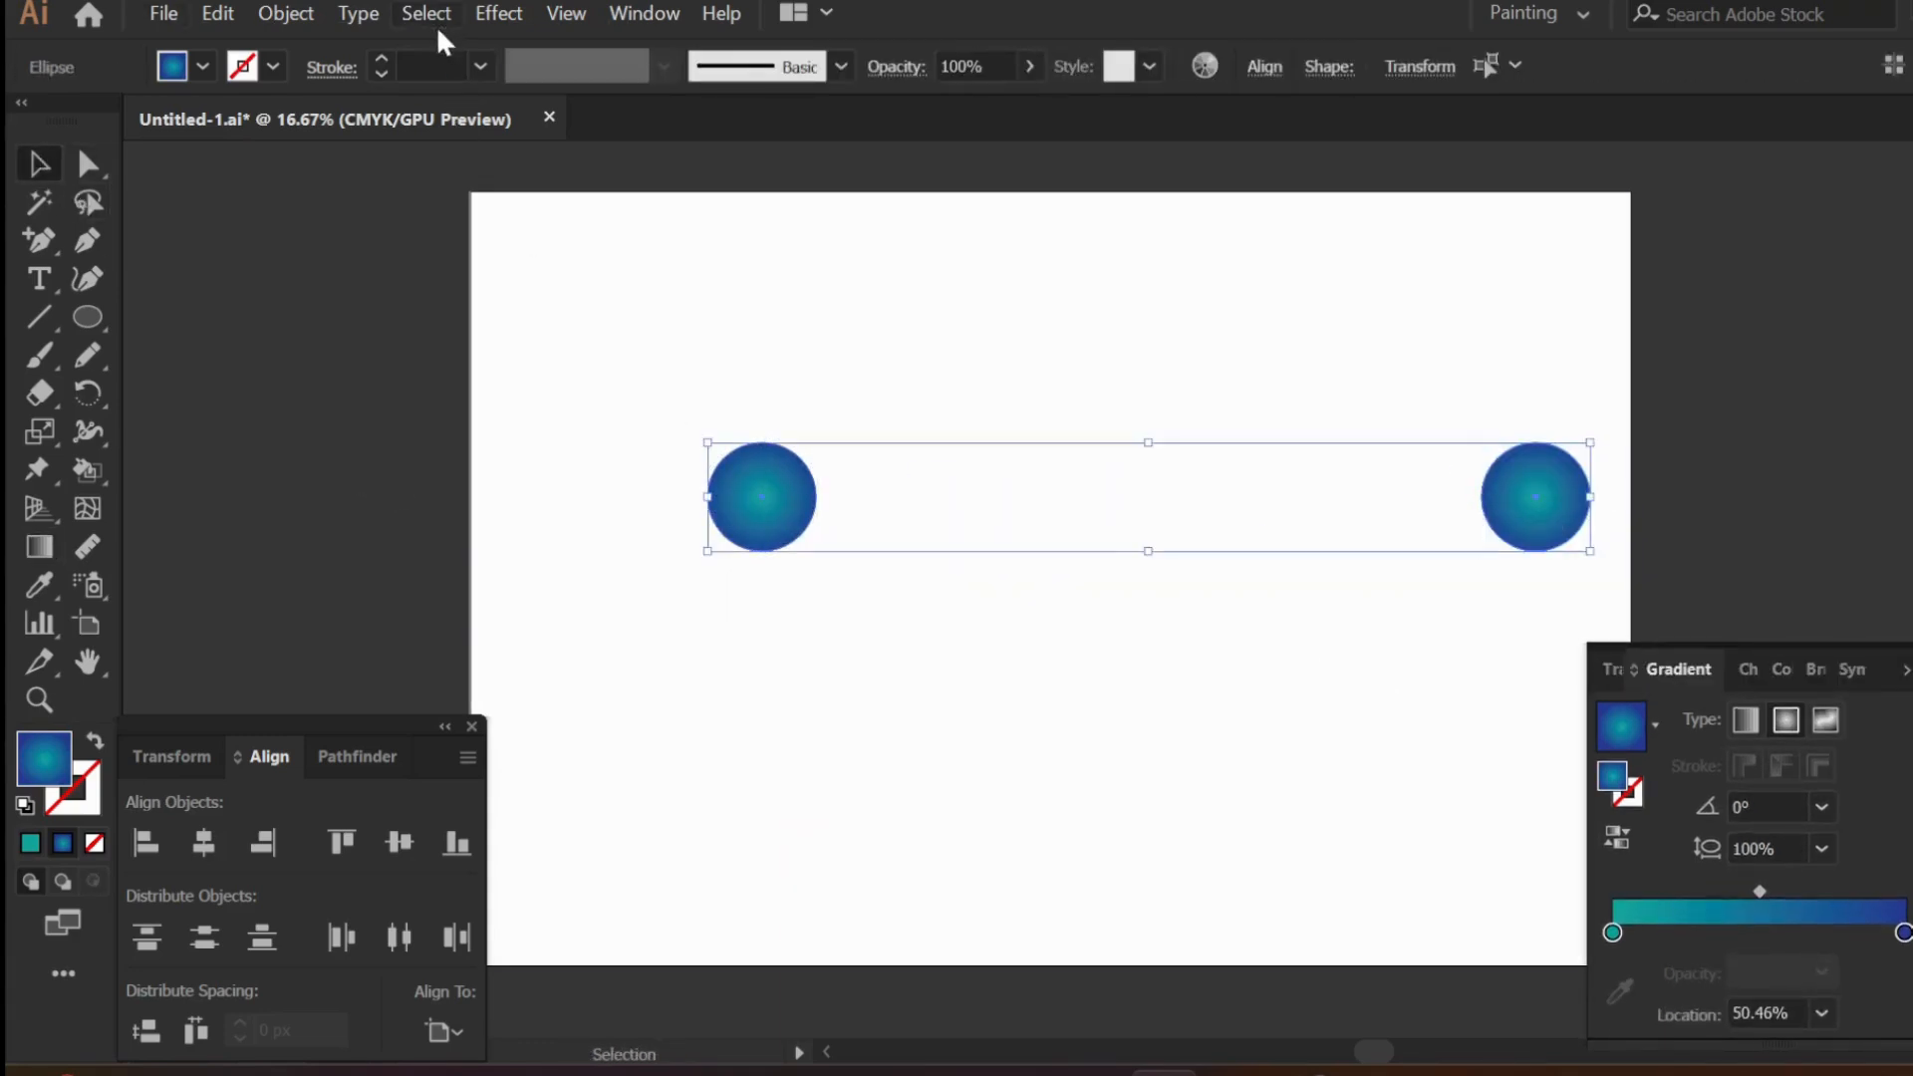
- Set the blend spacing to Specified Steps with 90 steps
click(489, 12)
mouse_move(253, 16)
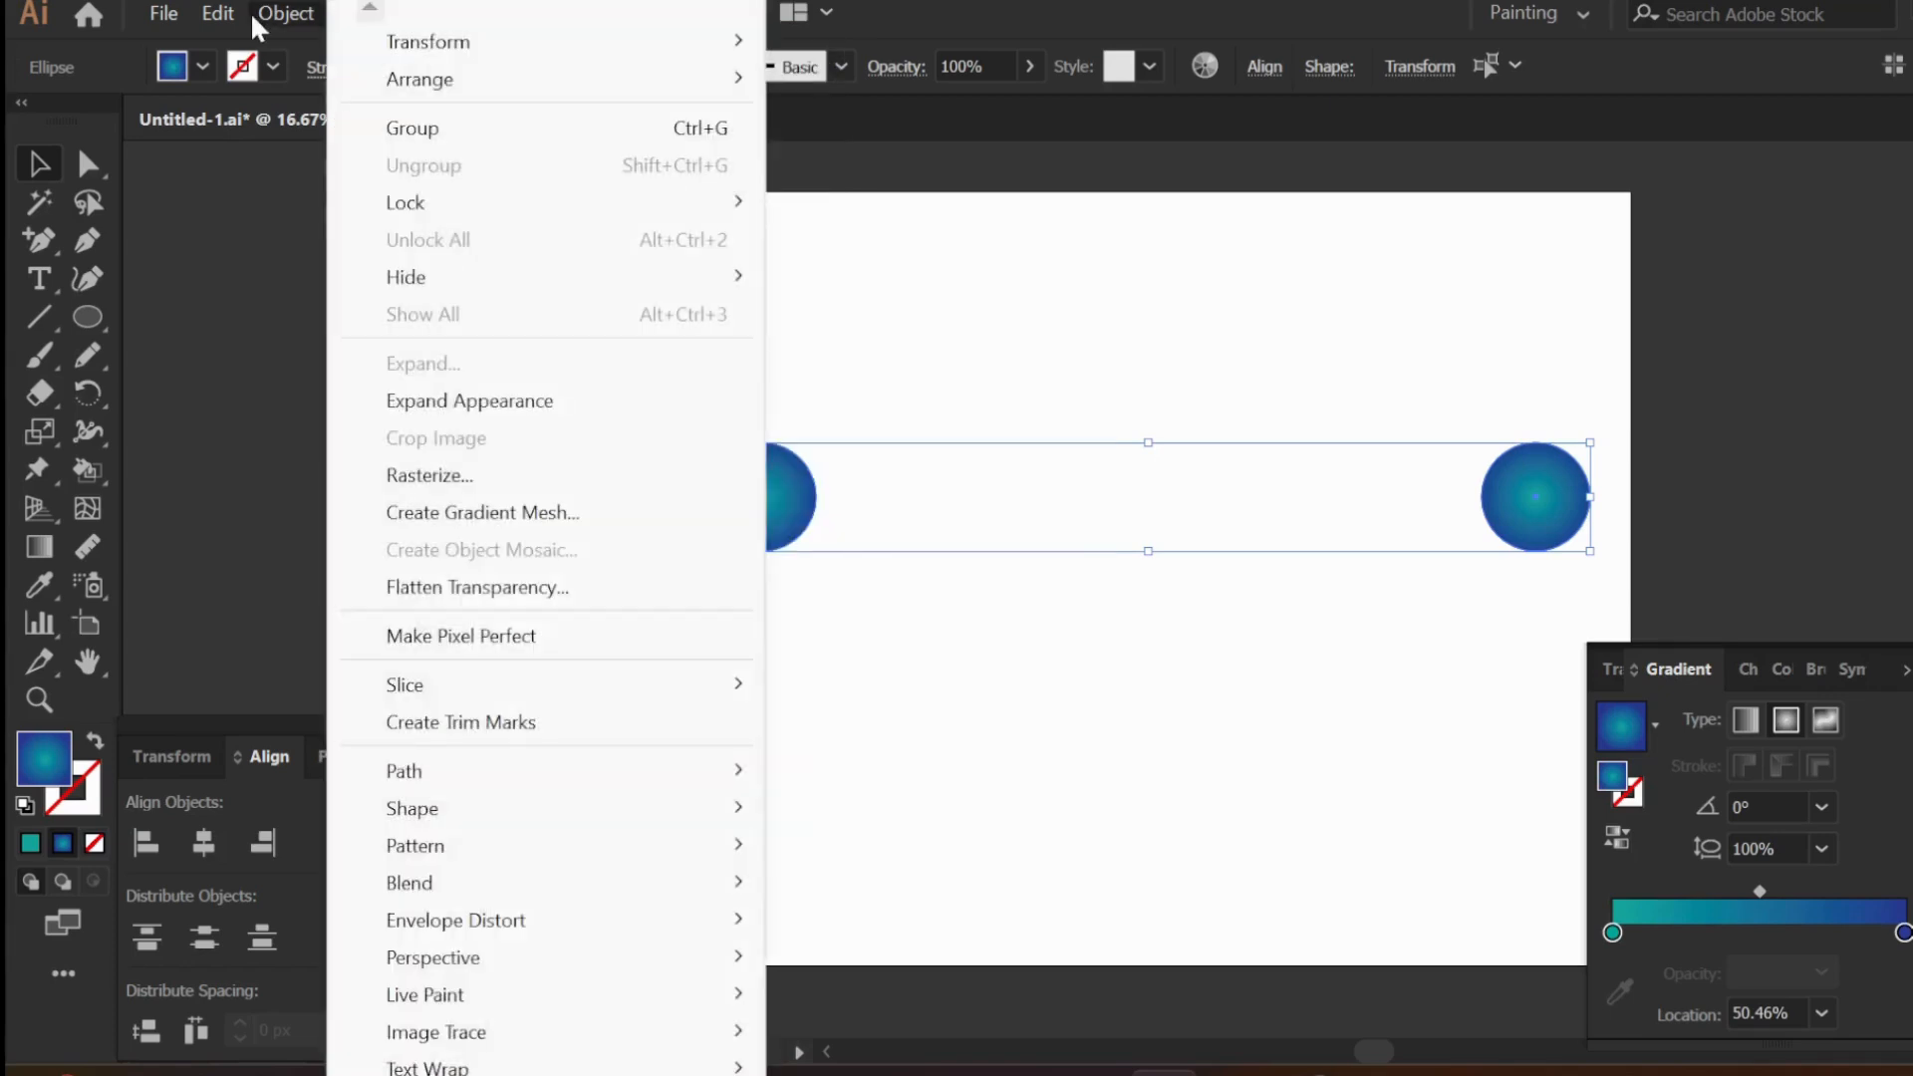
mouse_move(704, 882)
click(921, 713)
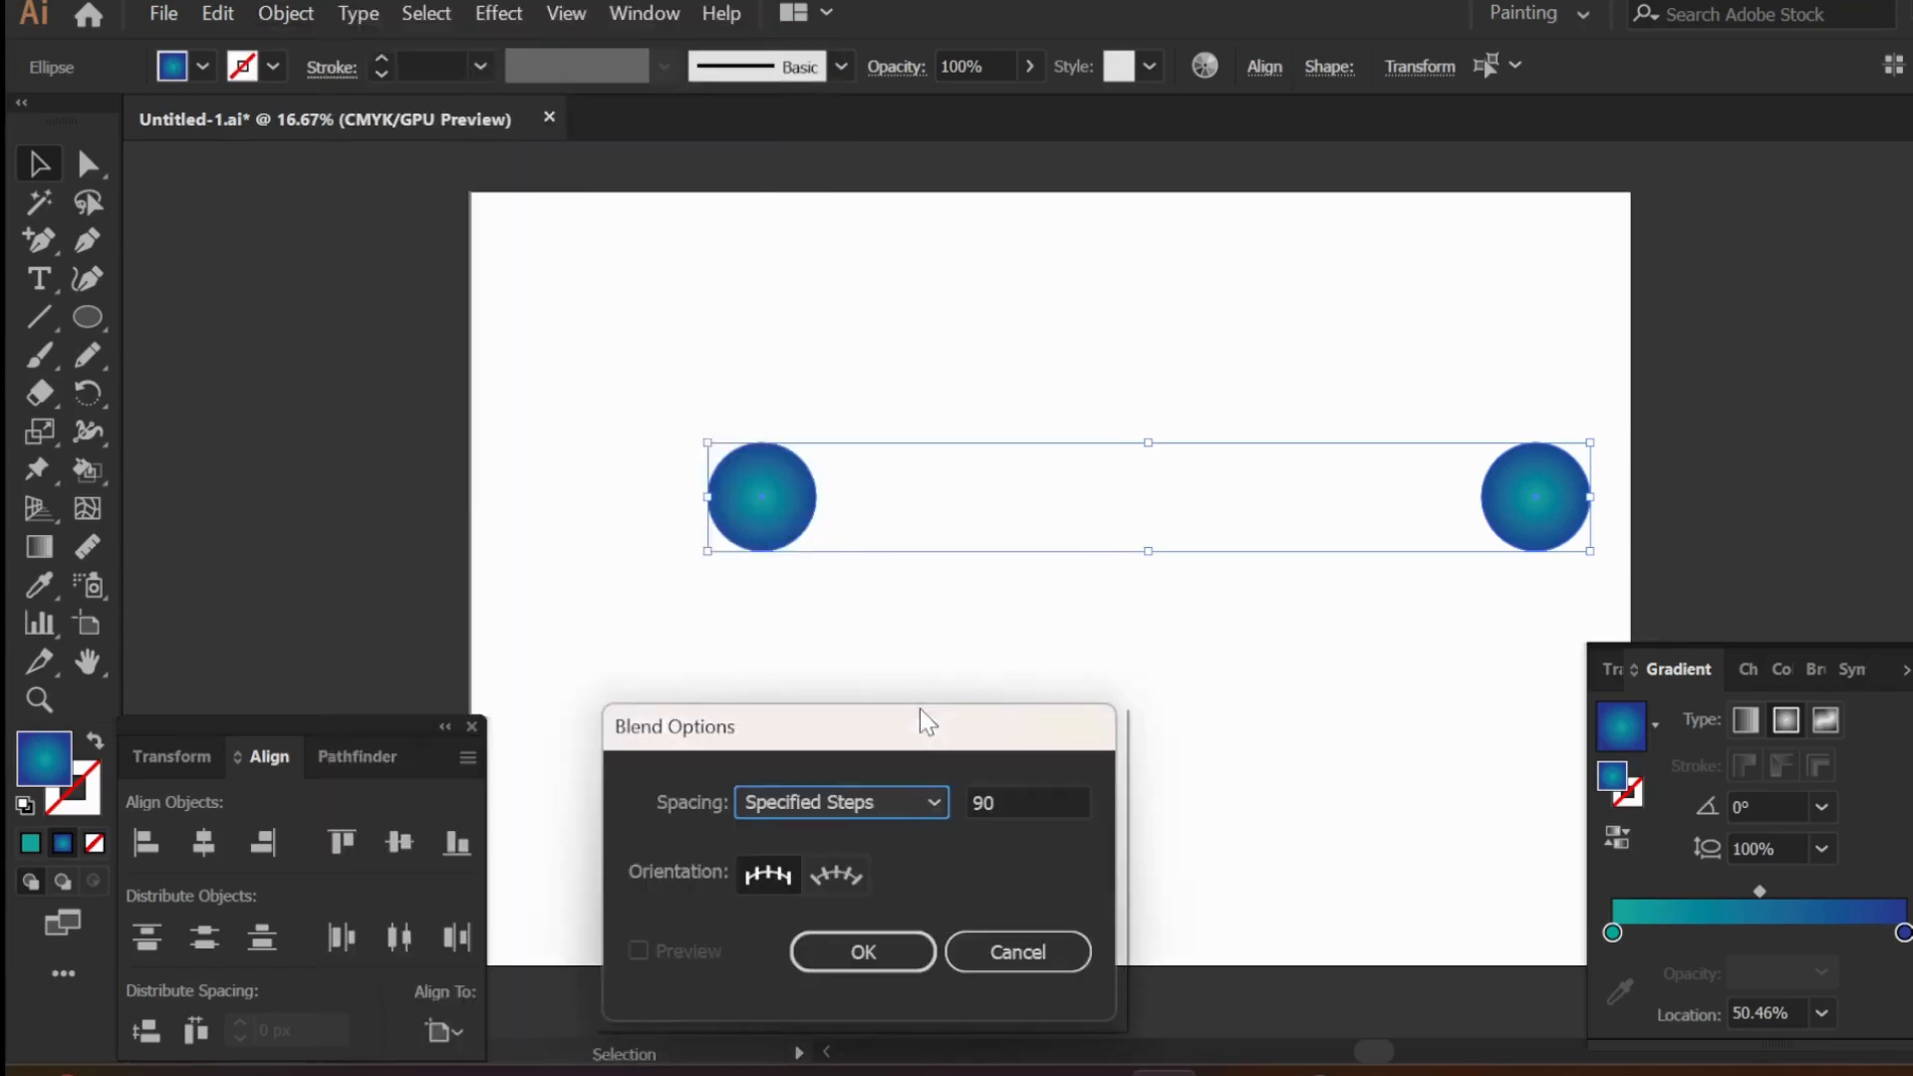
drag(919, 709, 924, 613)
double_click(1037, 707)
click(877, 710)
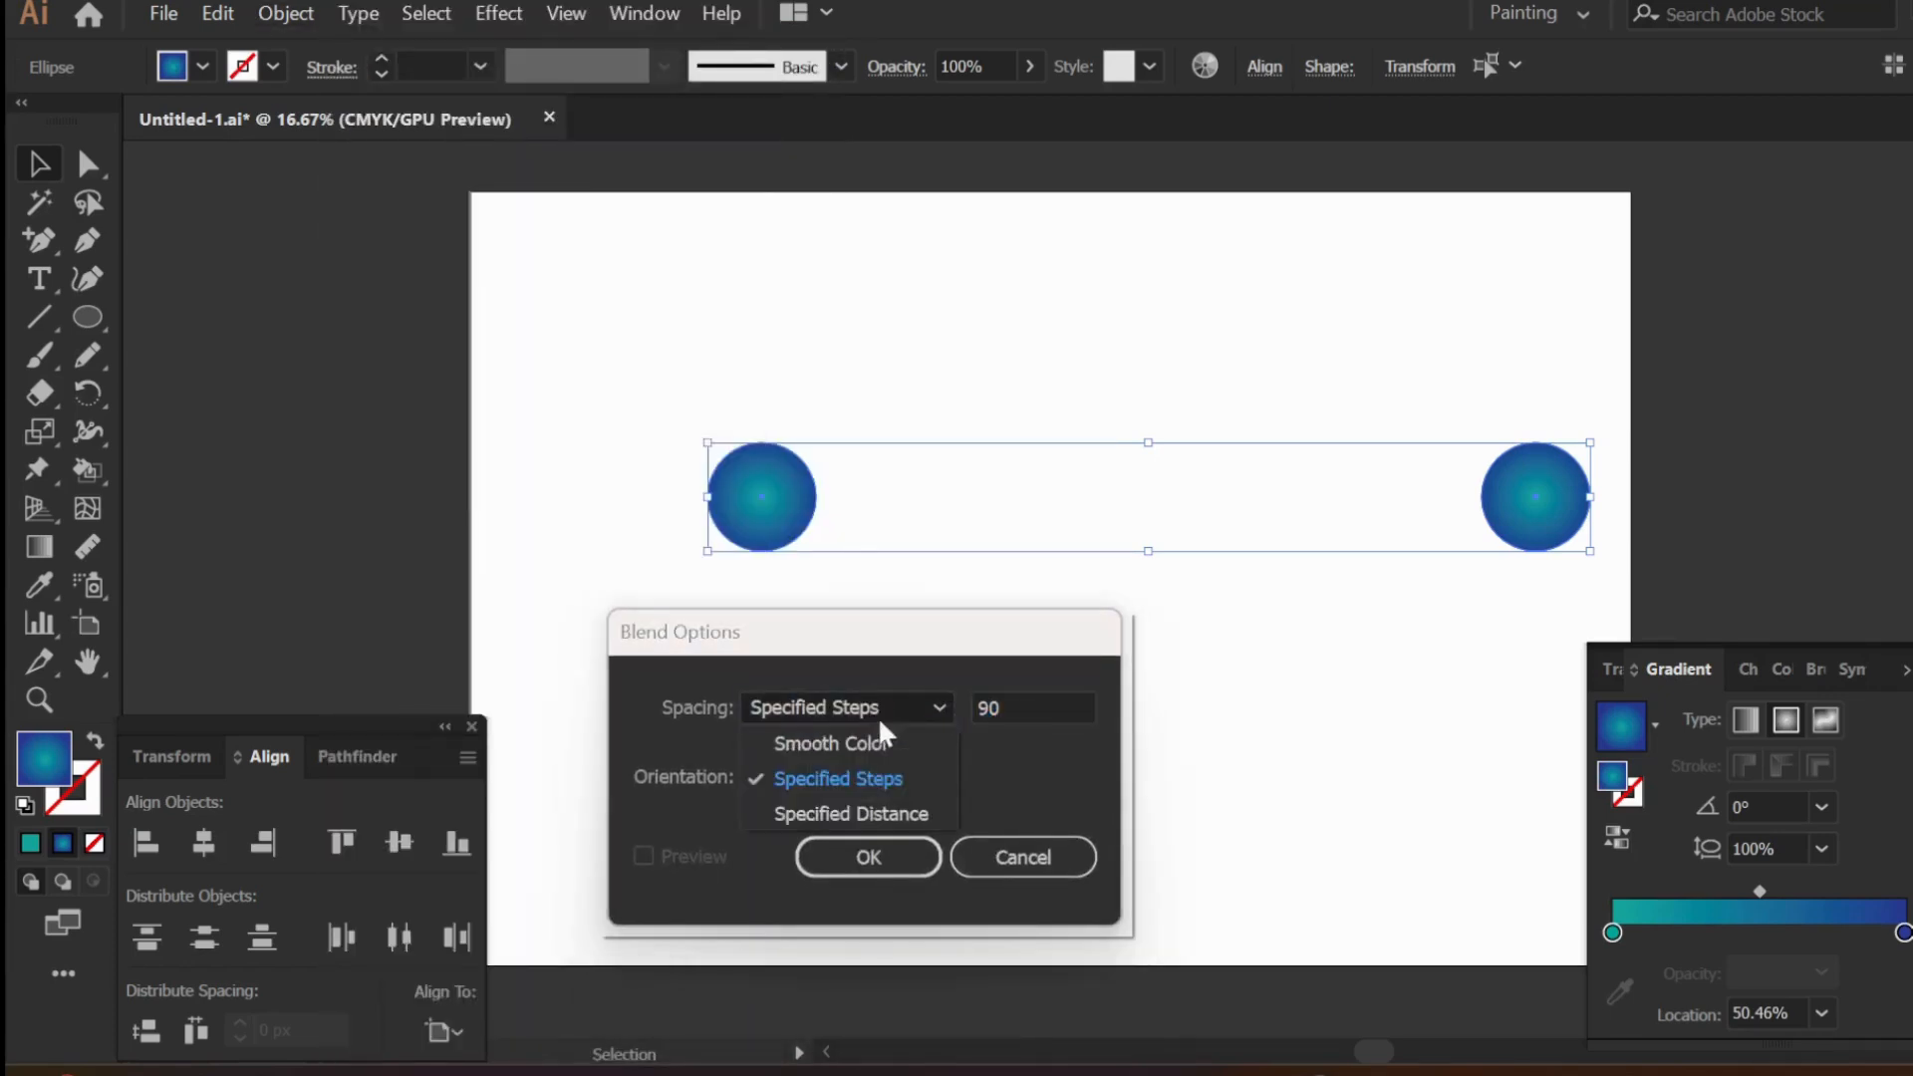
click(838, 778)
double_click(1030, 709)
click(881, 857)
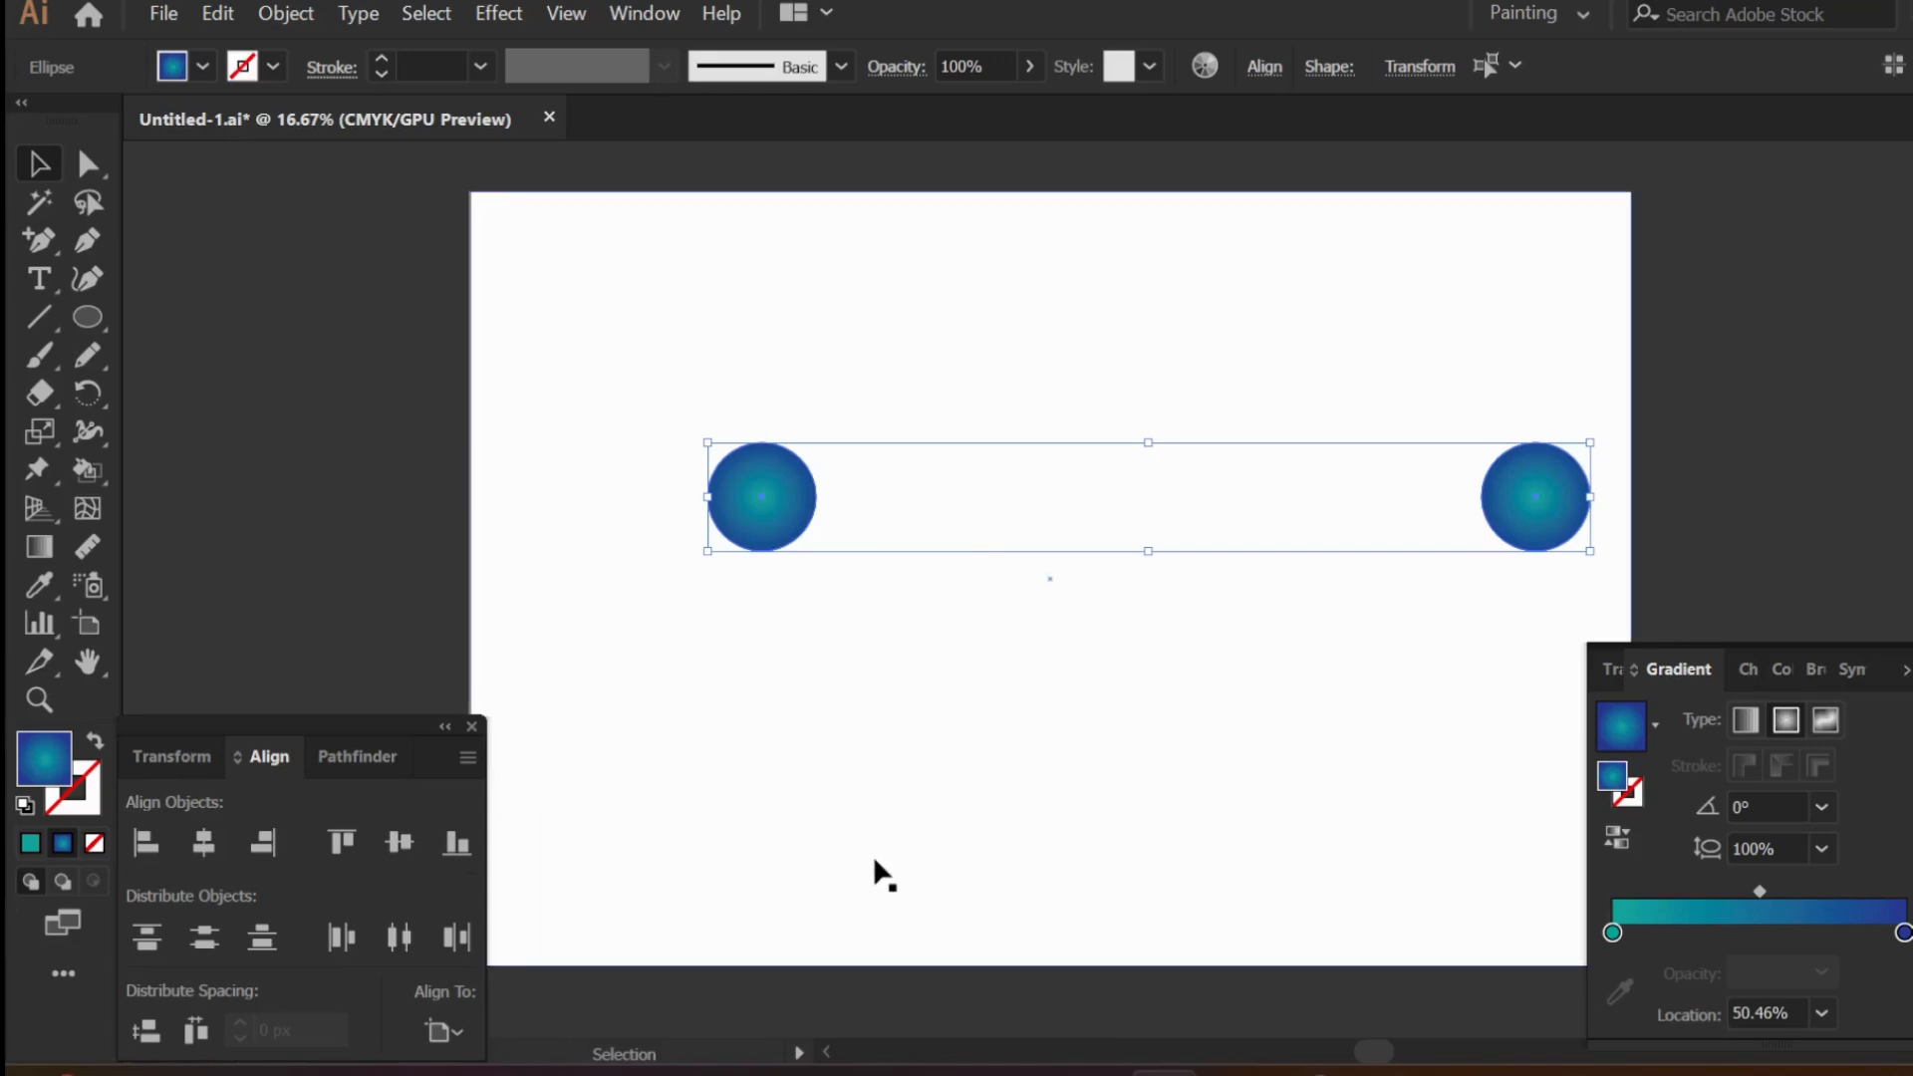
- Make a blend between the two selected circles
click(286, 13)
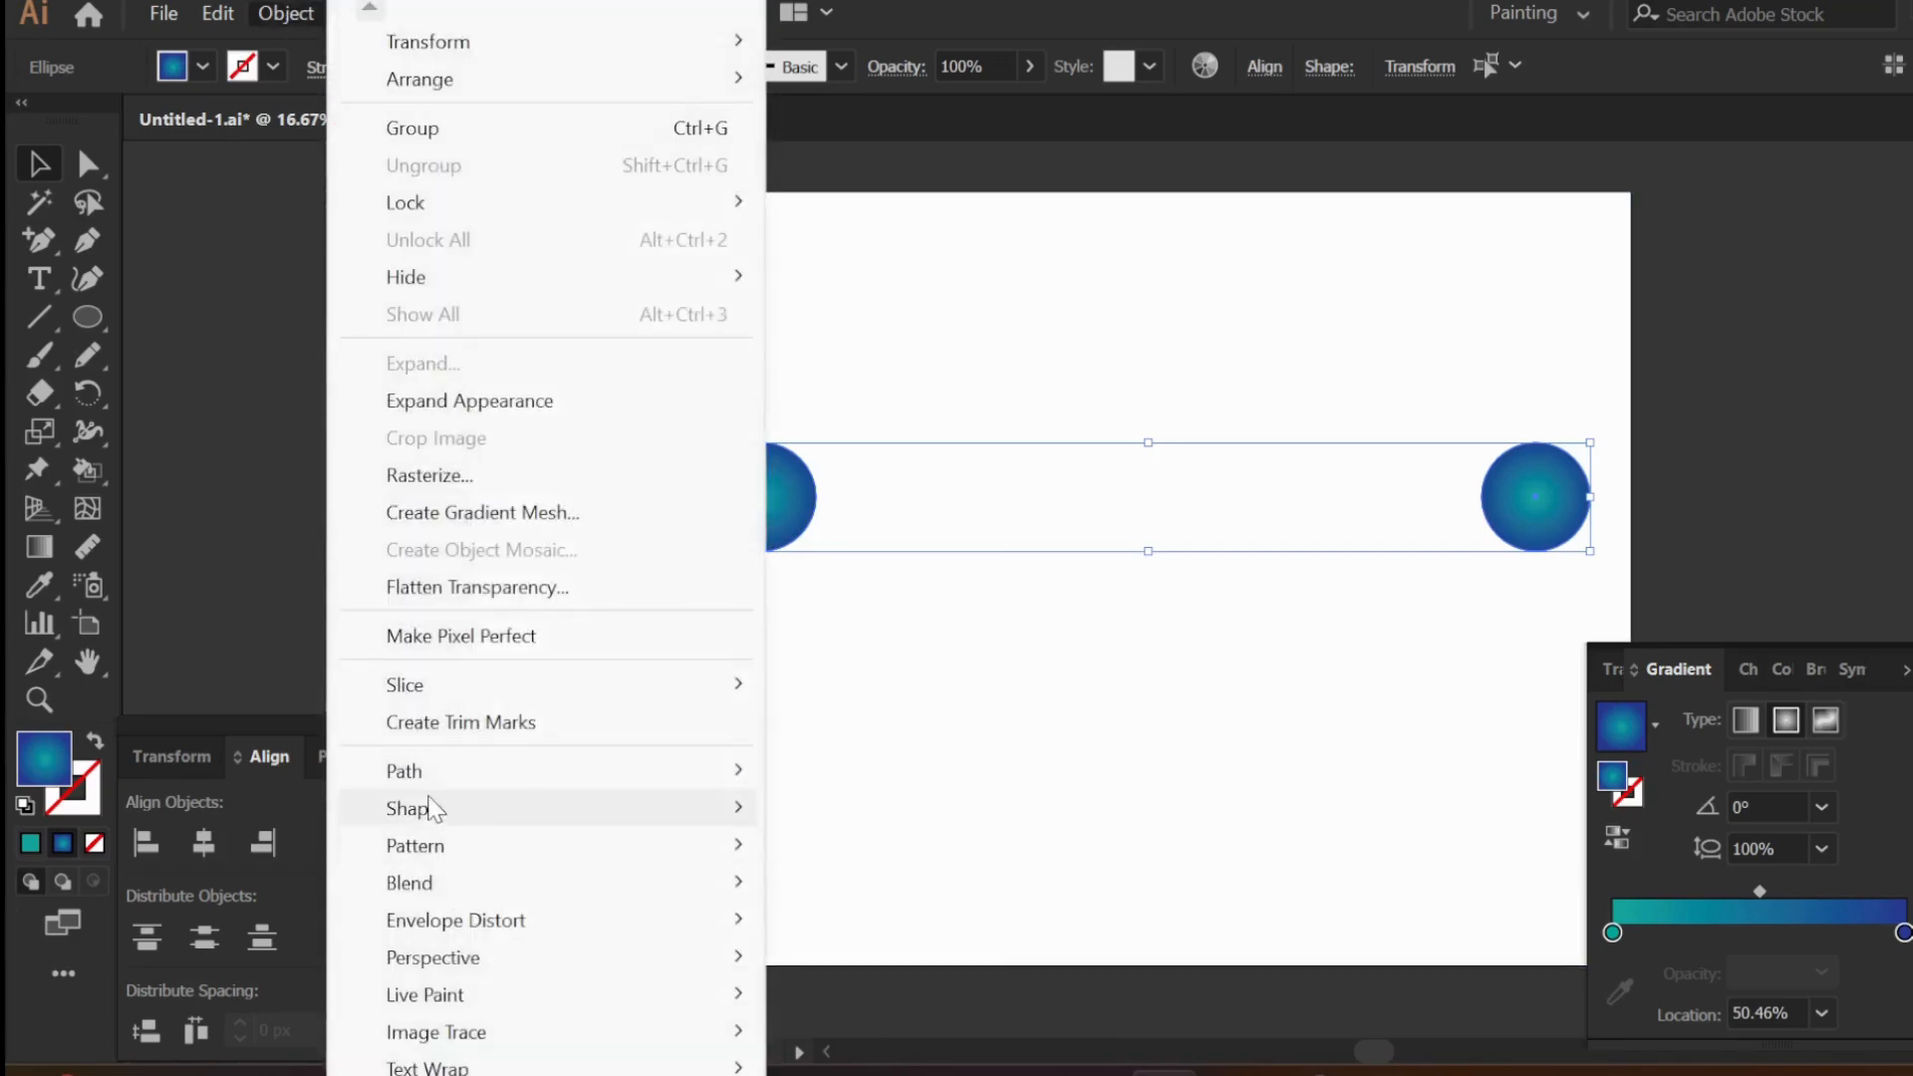
mouse_move(675, 885)
click(859, 623)
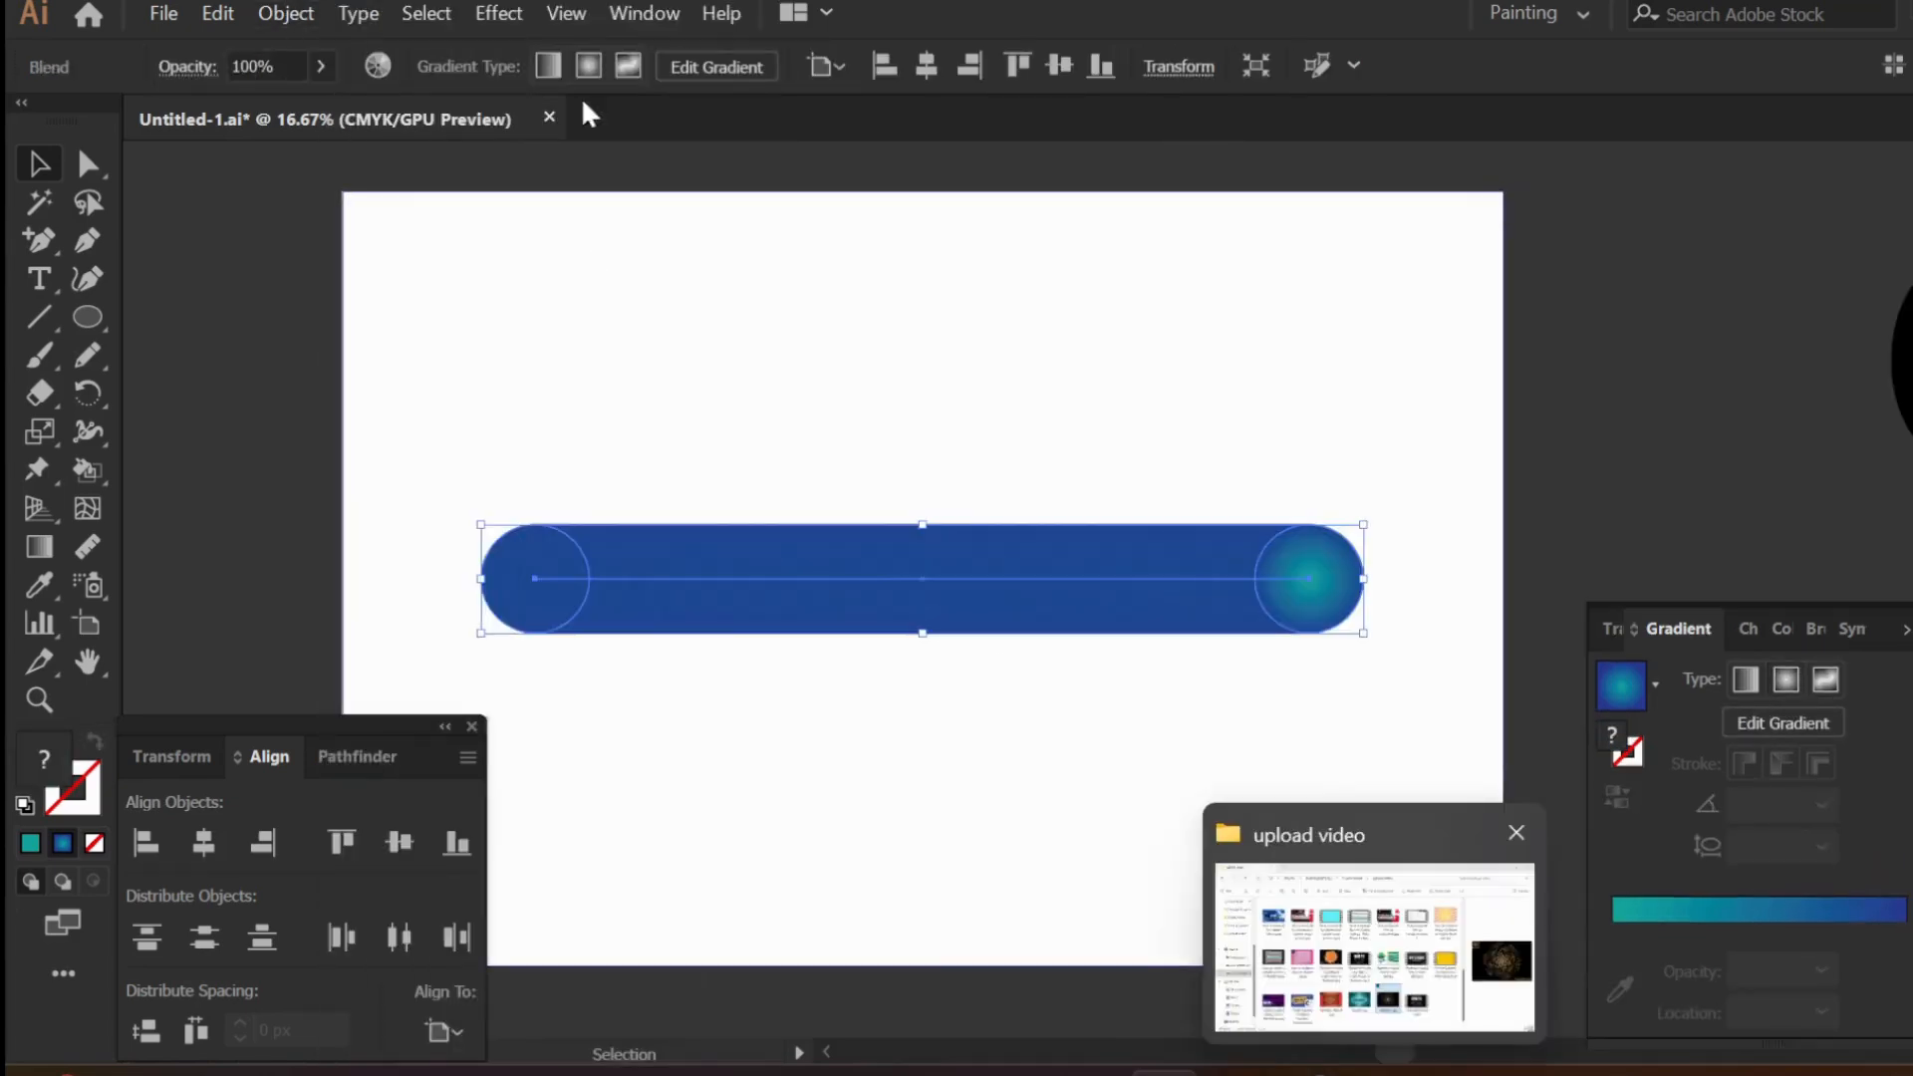
- Apply a Roughen effect to the blend with relative size 33%, detail 51 and corner points, previewing the result
click(499, 13)
mouse_move(697, 296)
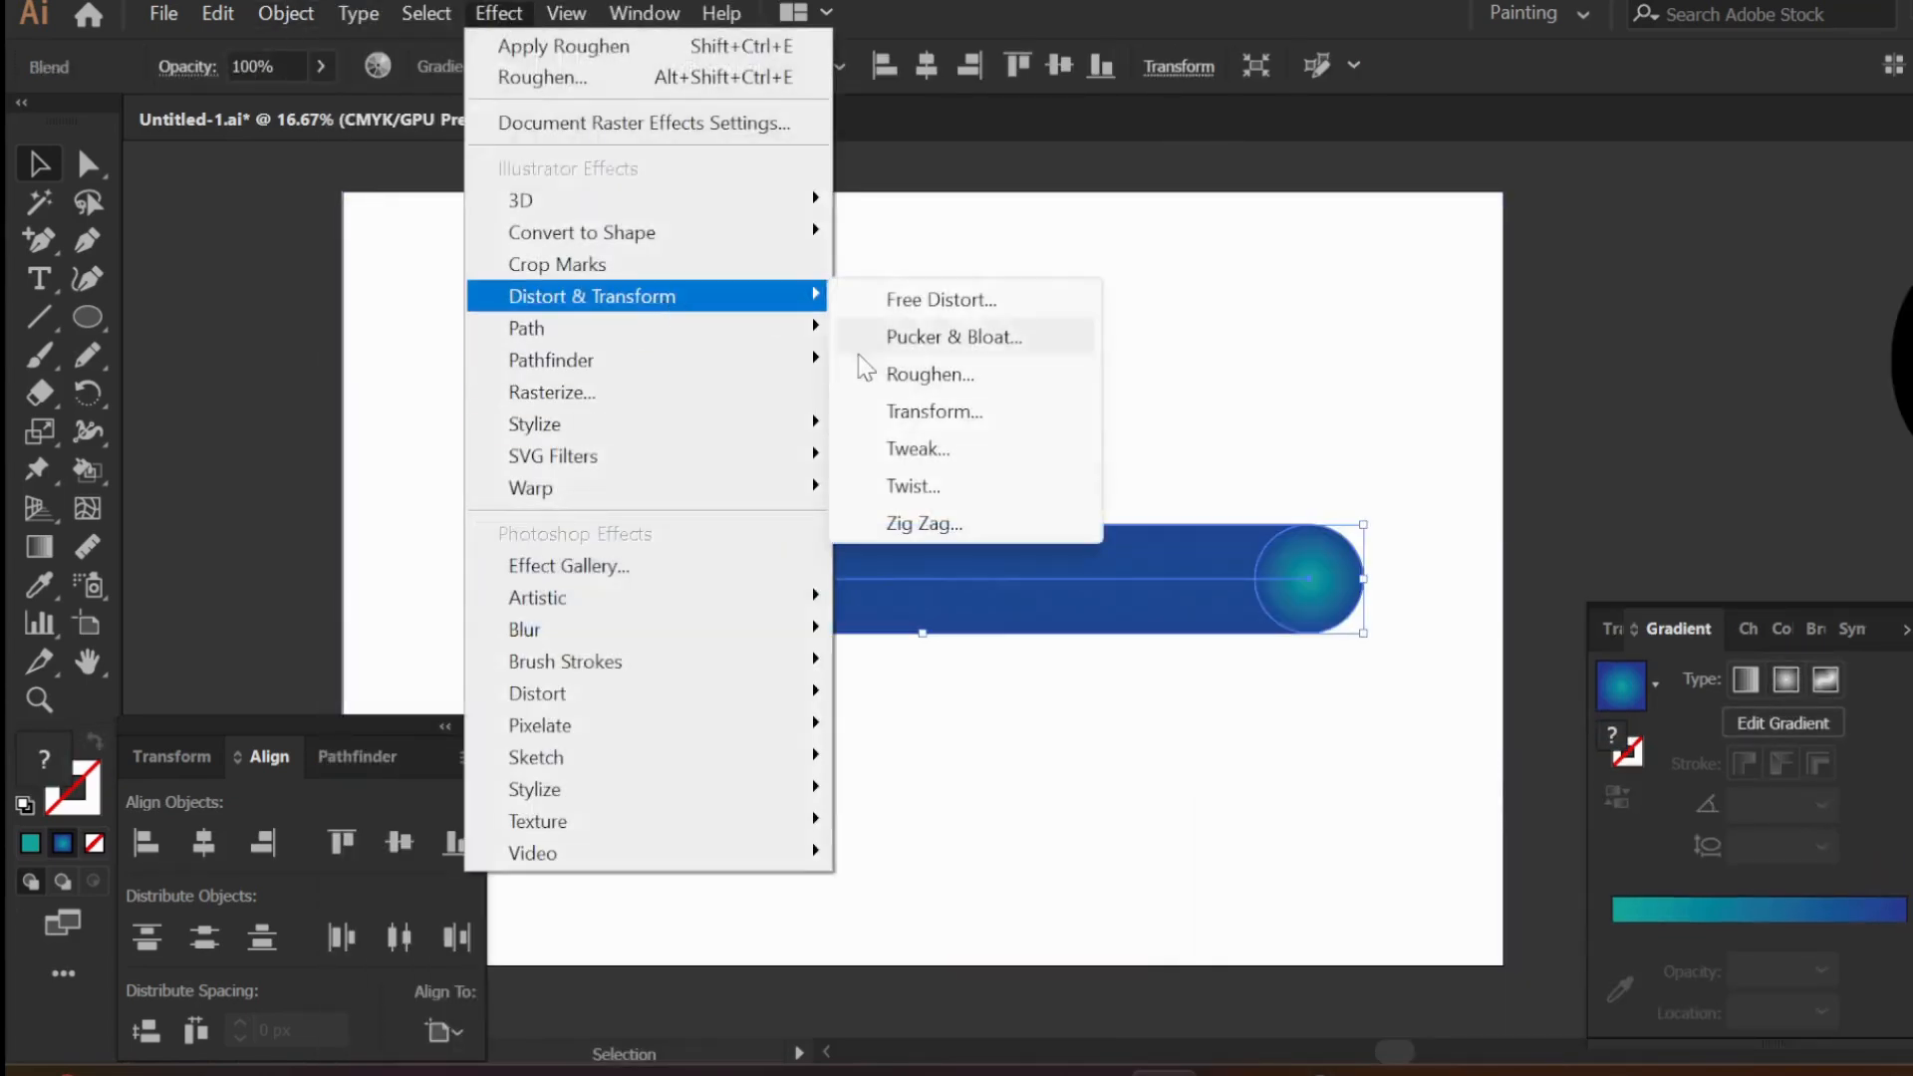
click(937, 375)
click(1426, 618)
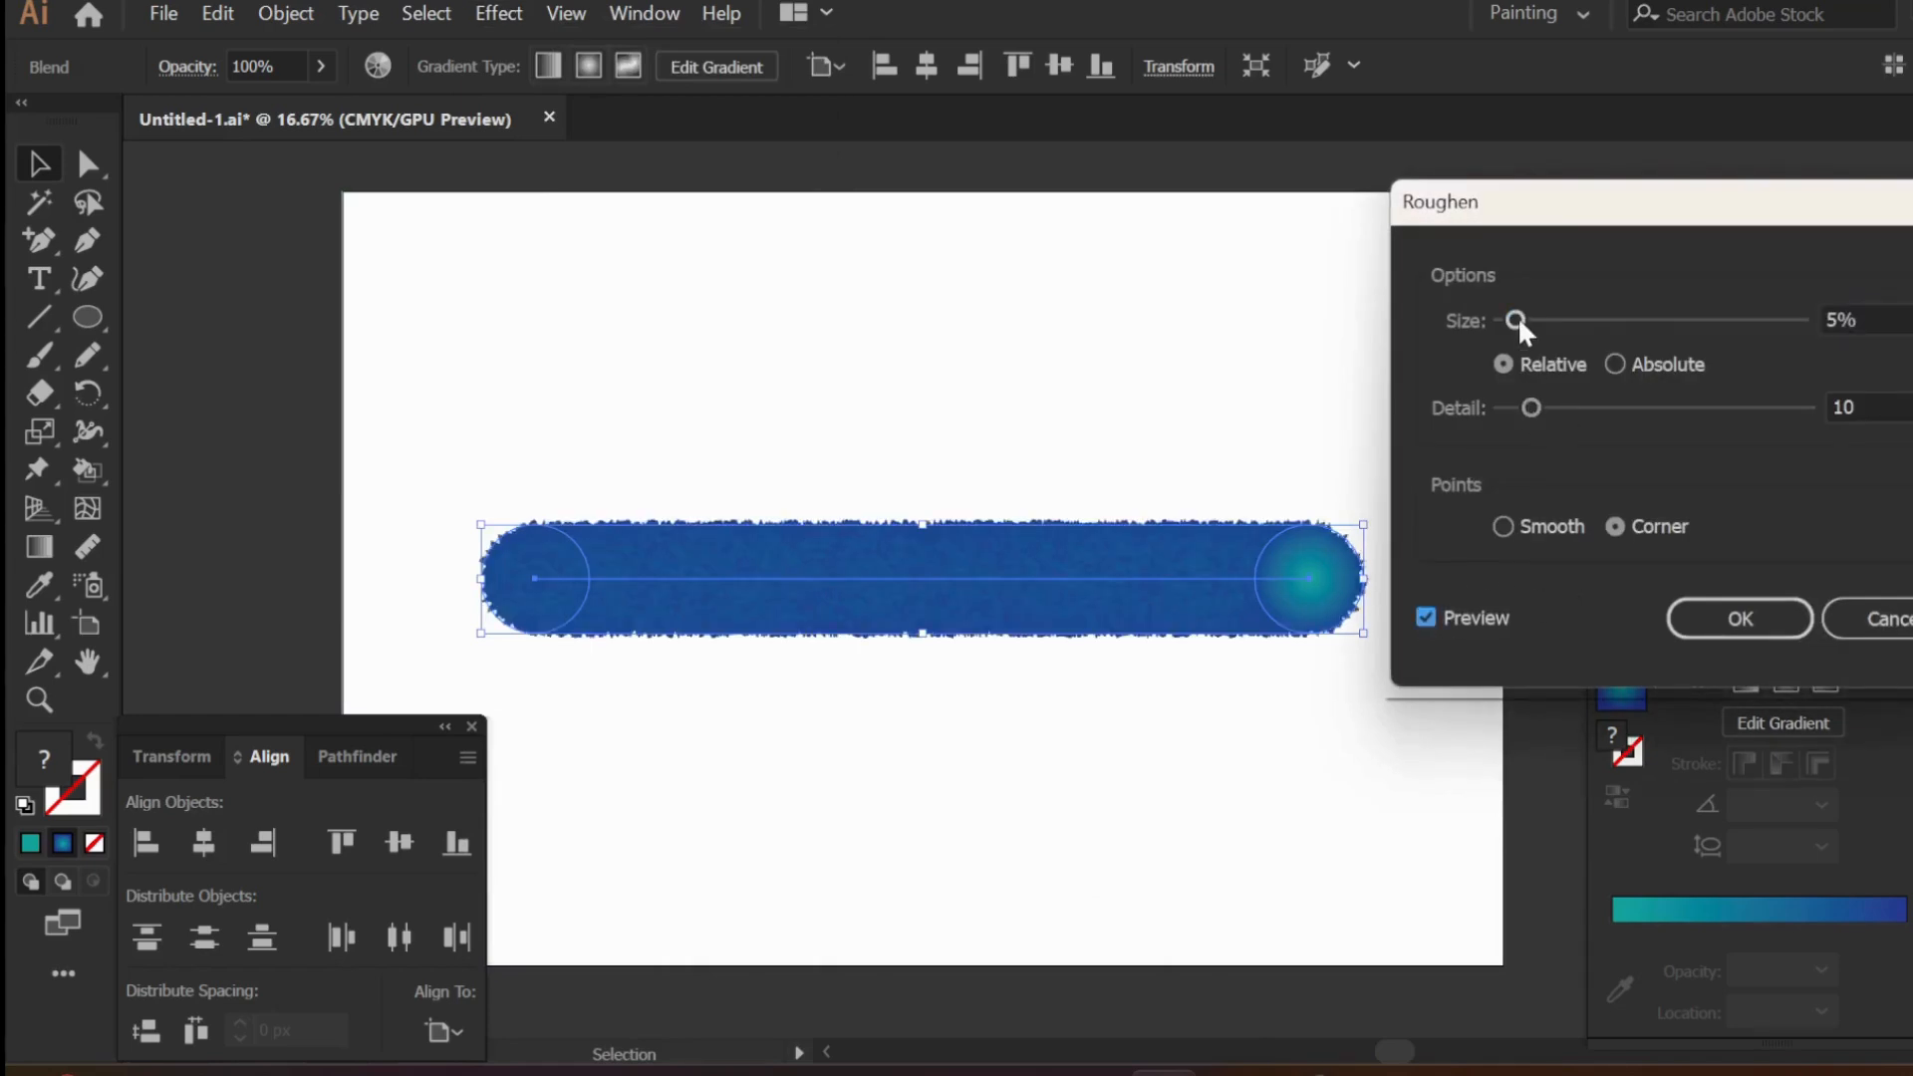
drag(1517, 320, 1612, 323)
drag(1532, 407, 1584, 407)
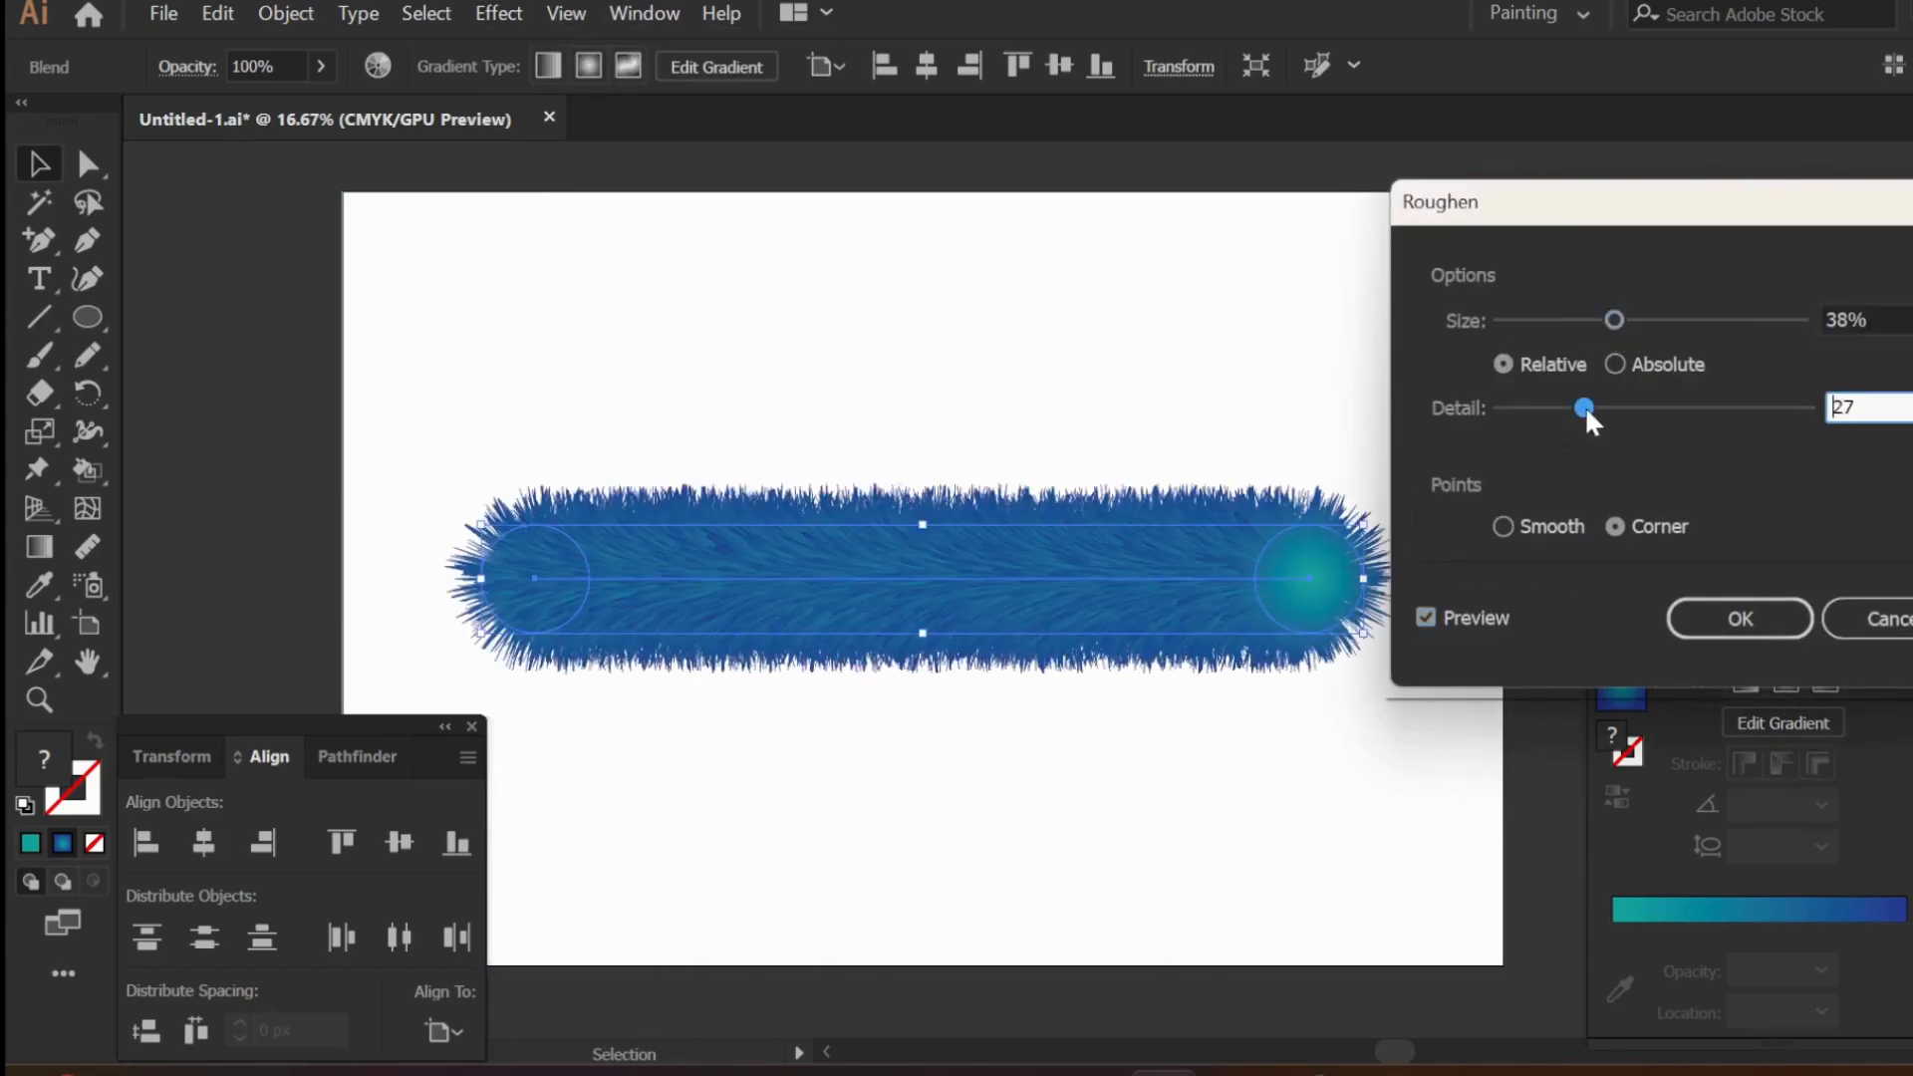
drag(1614, 320, 1600, 320)
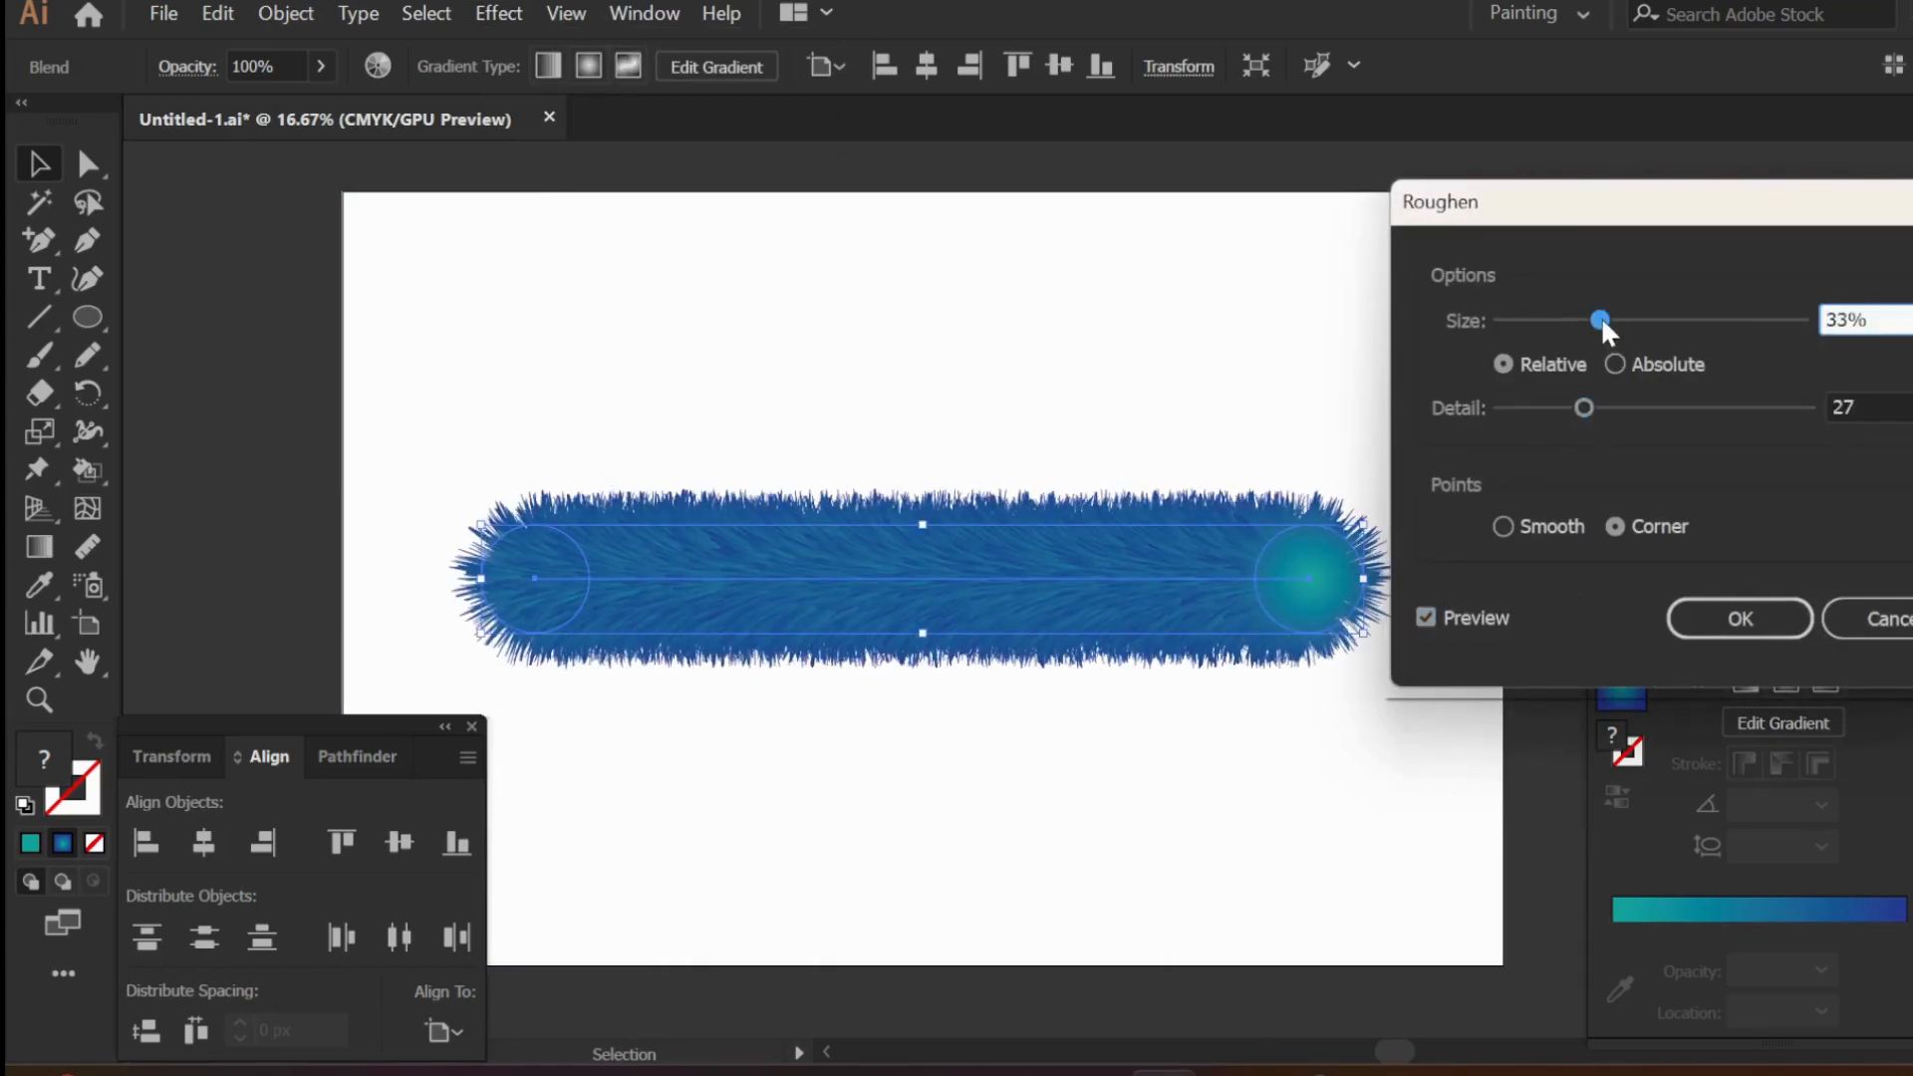
drag(1585, 404, 1635, 406)
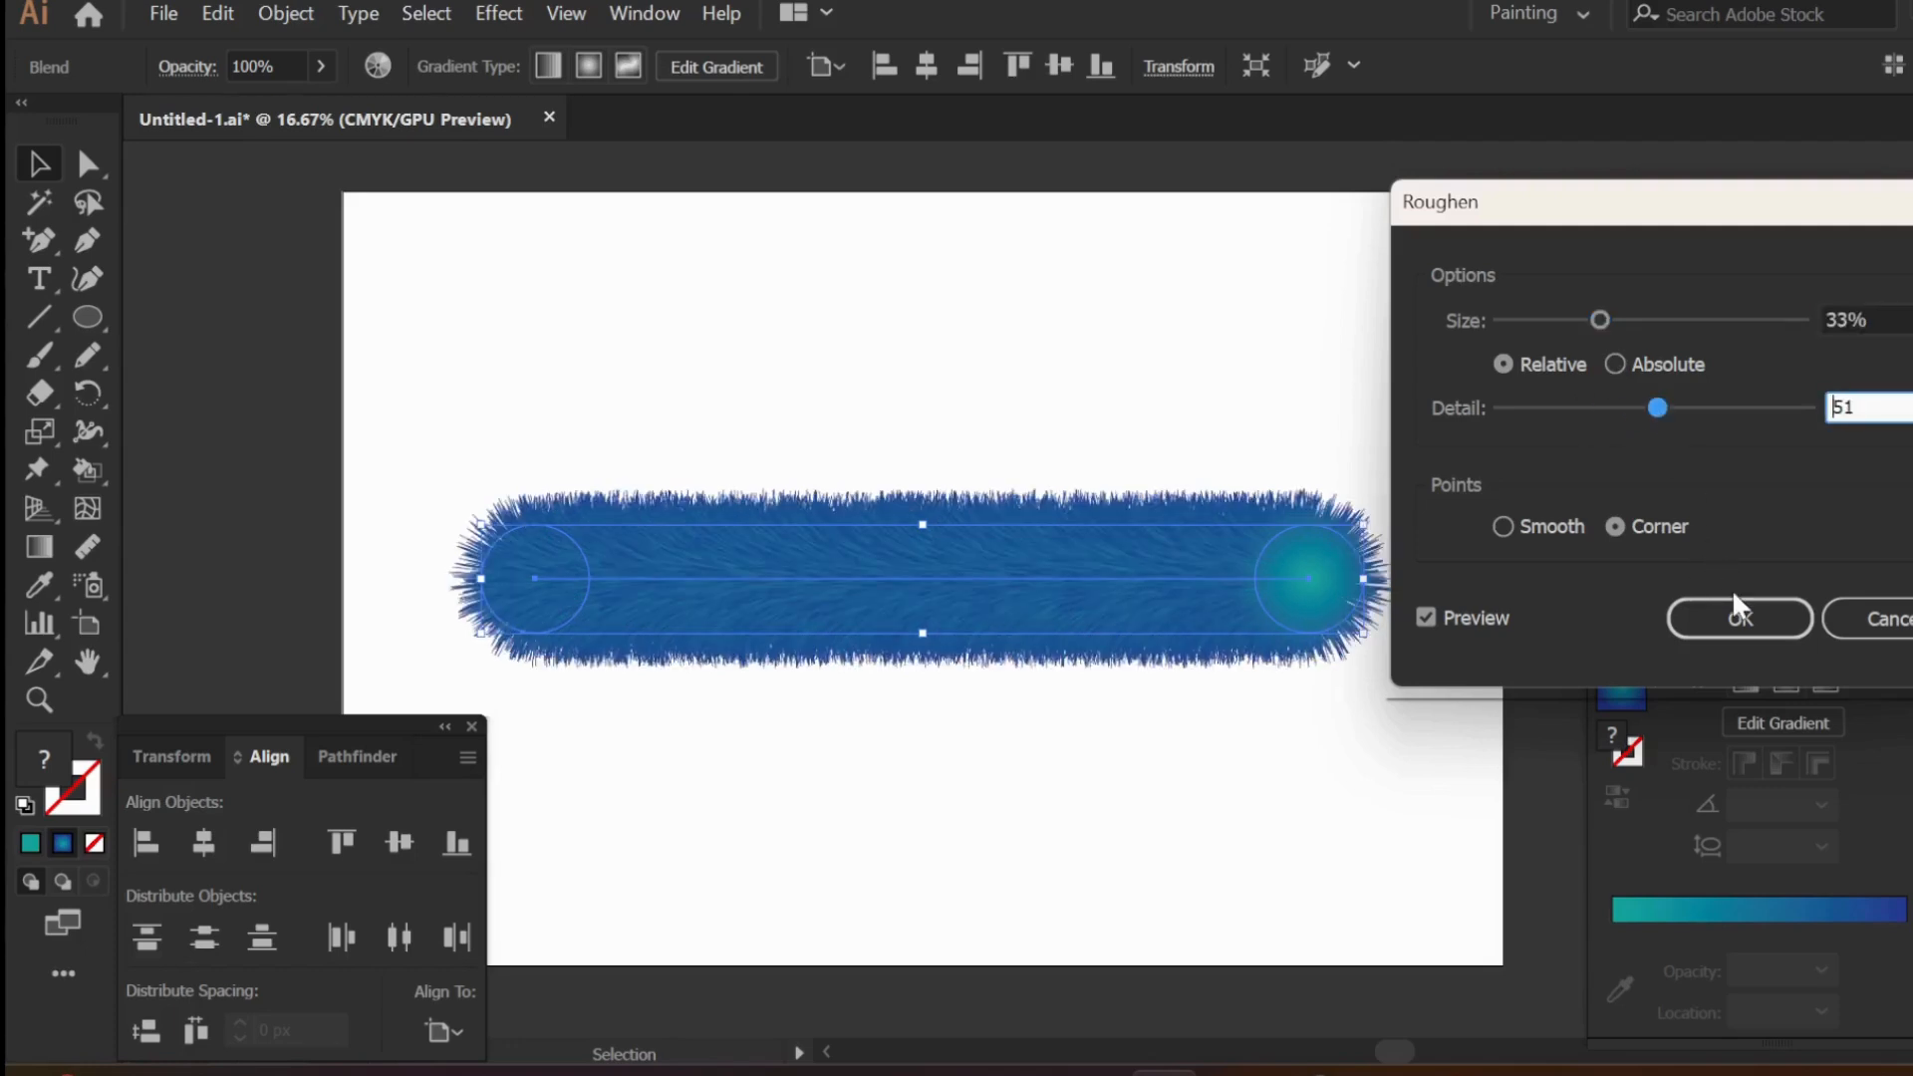
click(1738, 618)
- Lock the white background rectangle and move the furry blend to the lower part of the artboard
click(990, 354)
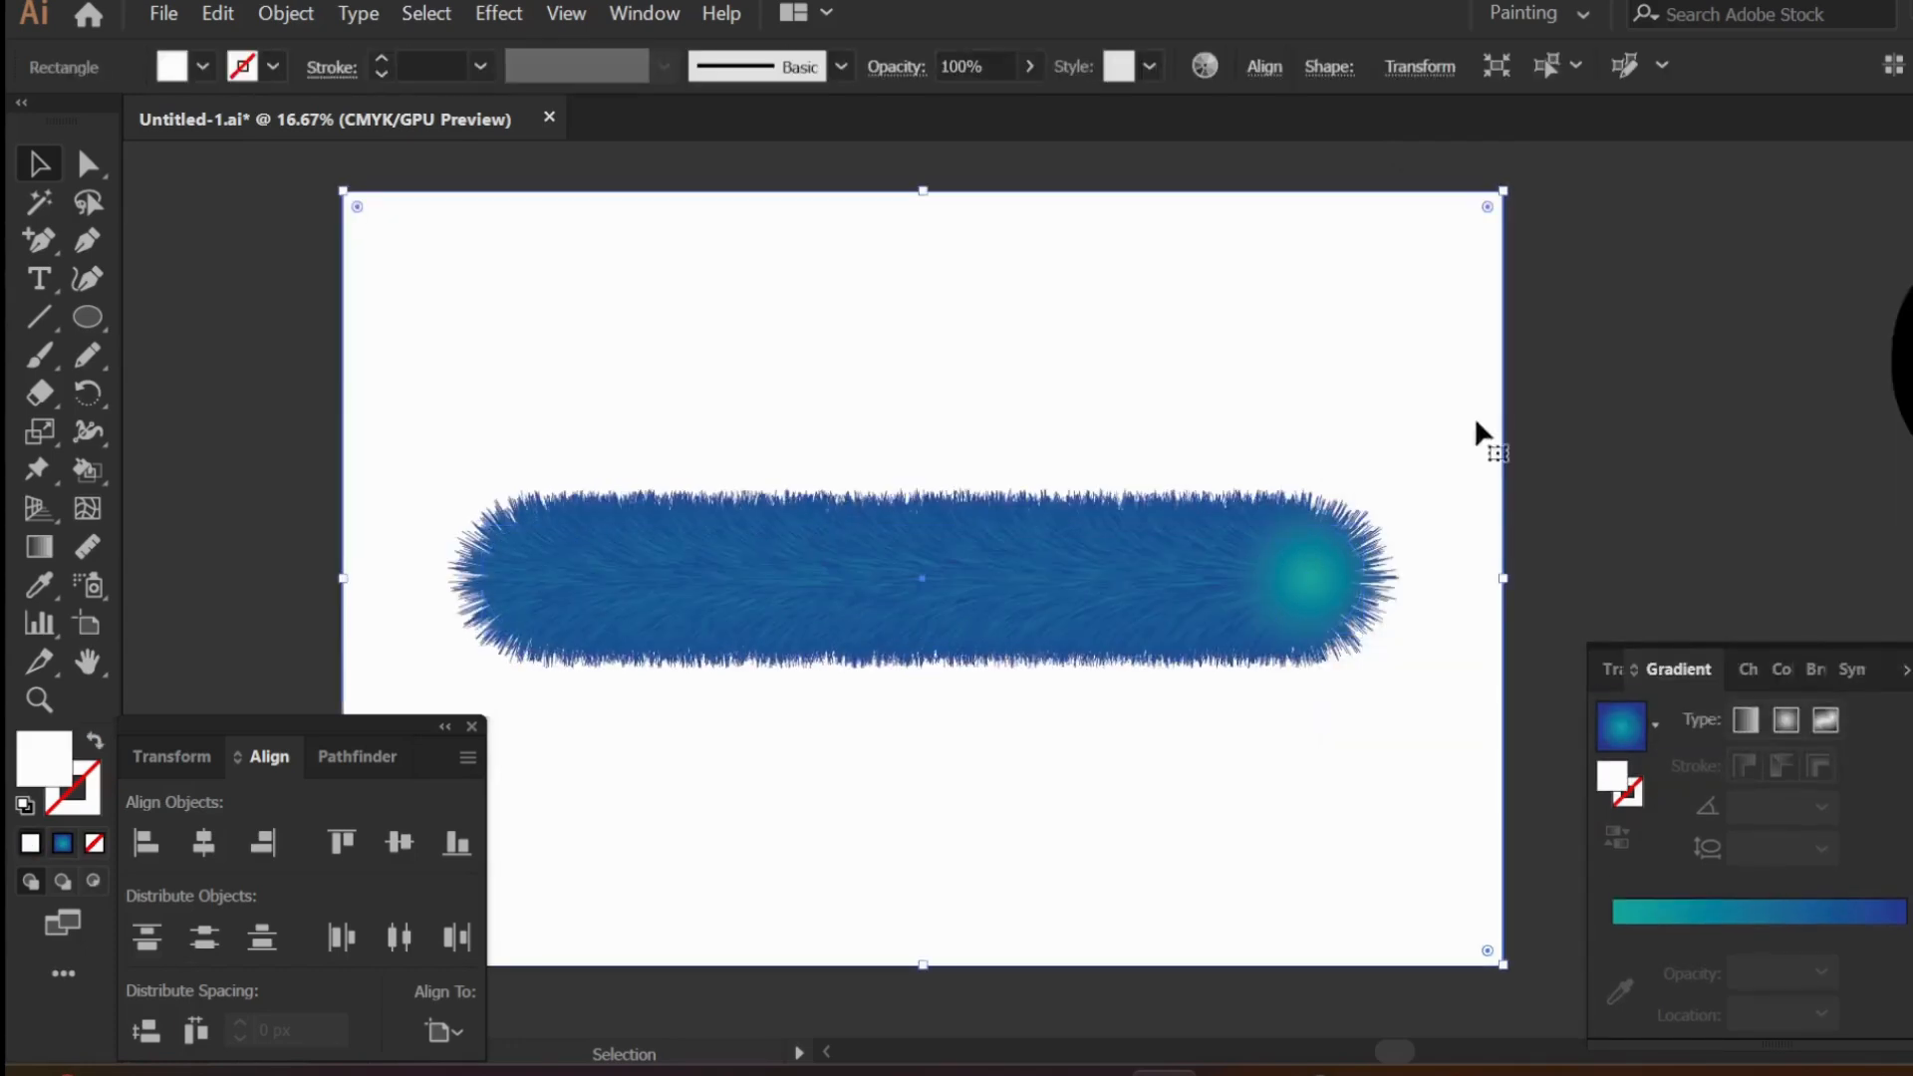
key(ctrl+2)
drag(1052, 575, 546, 841)
scroll(959, 769, left, 1)
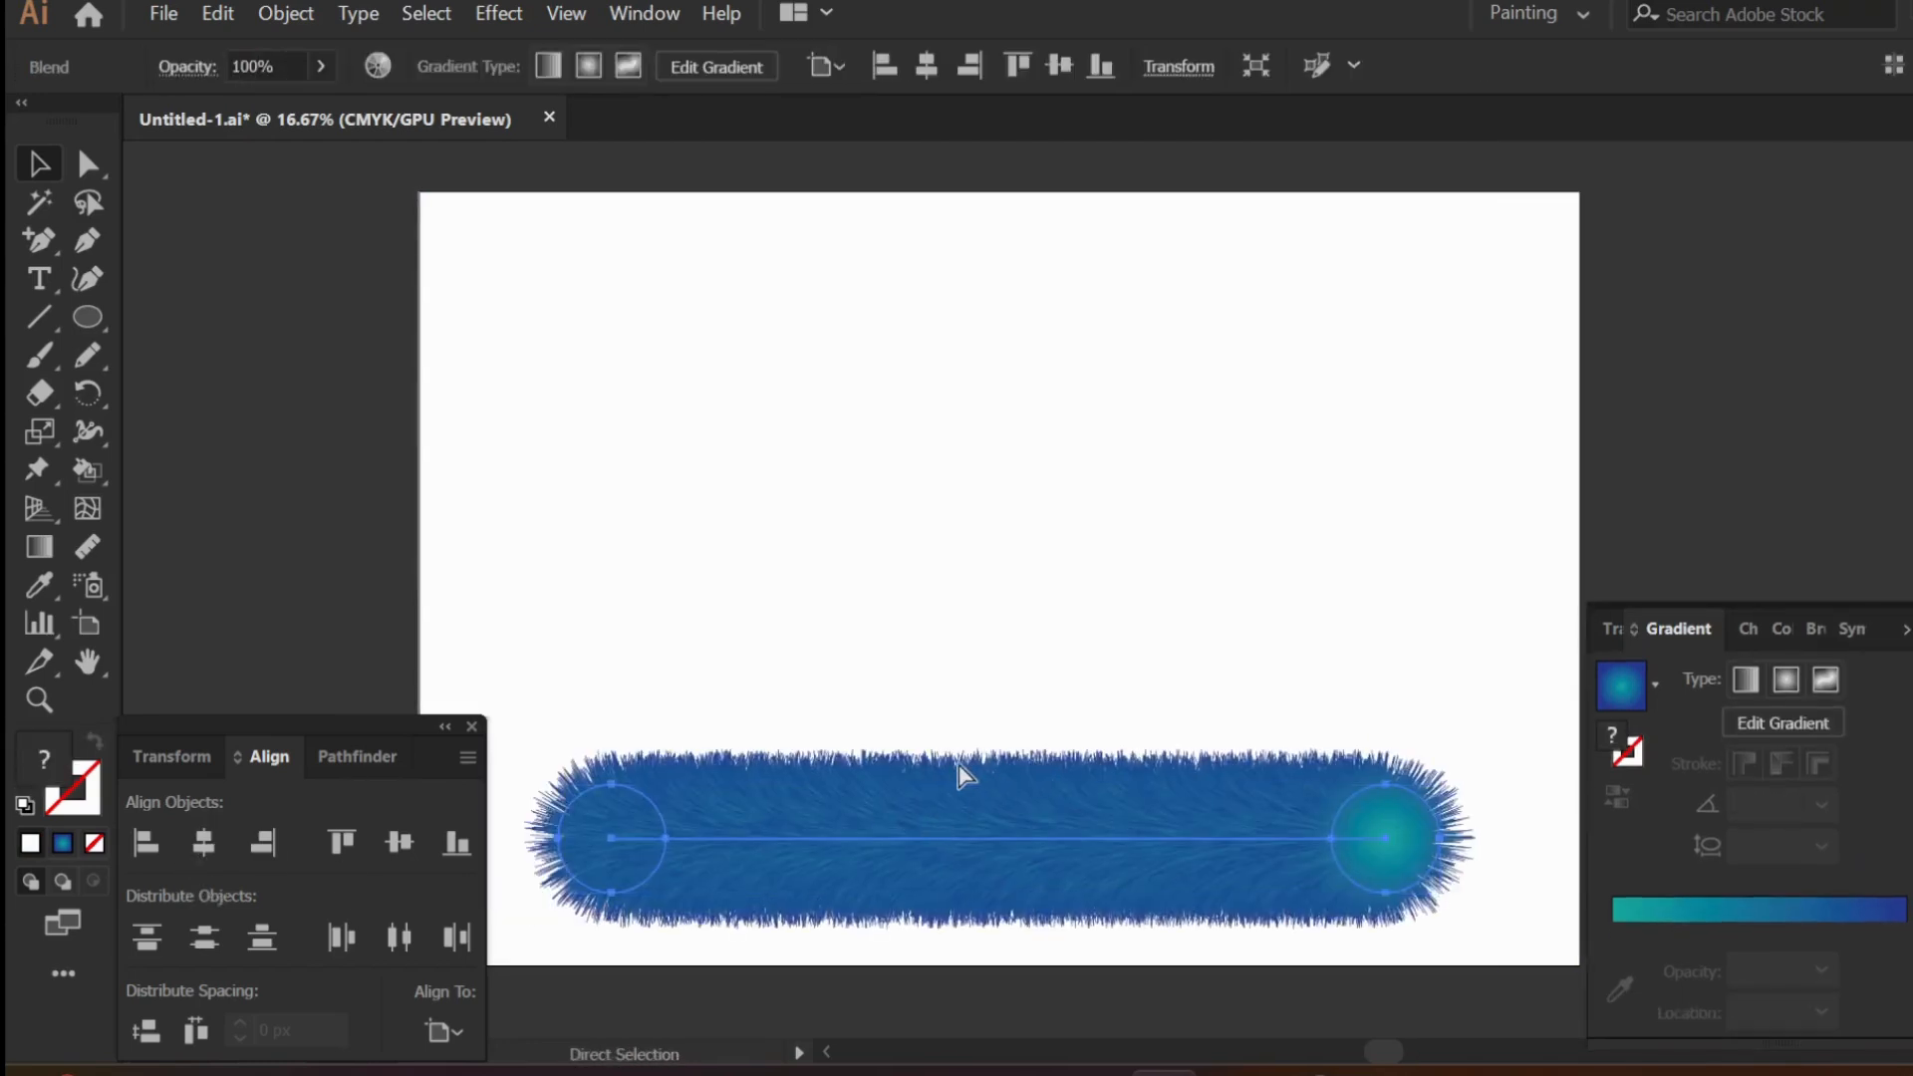
- Add the text CAT above the furry blend, enlarge it to about 741 pt and centre it there
click(39, 280)
click(813, 409)
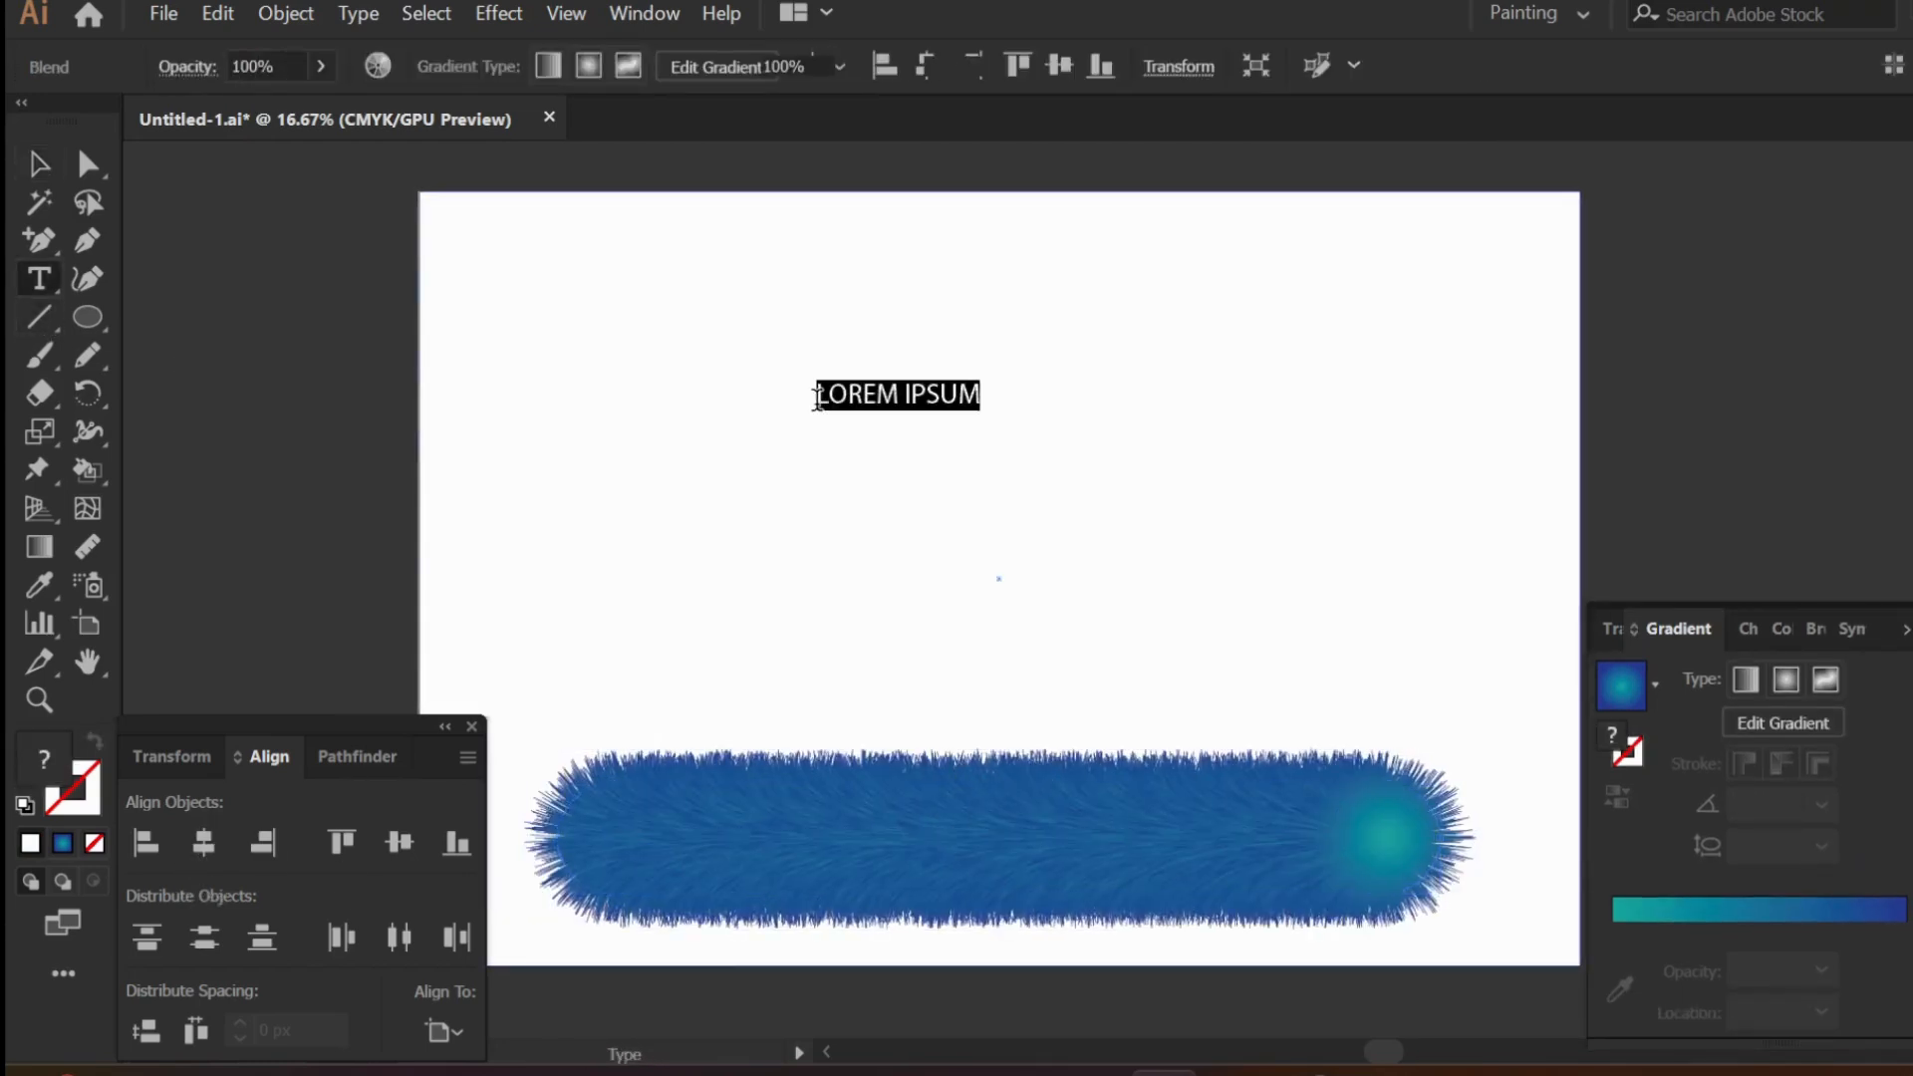
text(CAT)
click(39, 164)
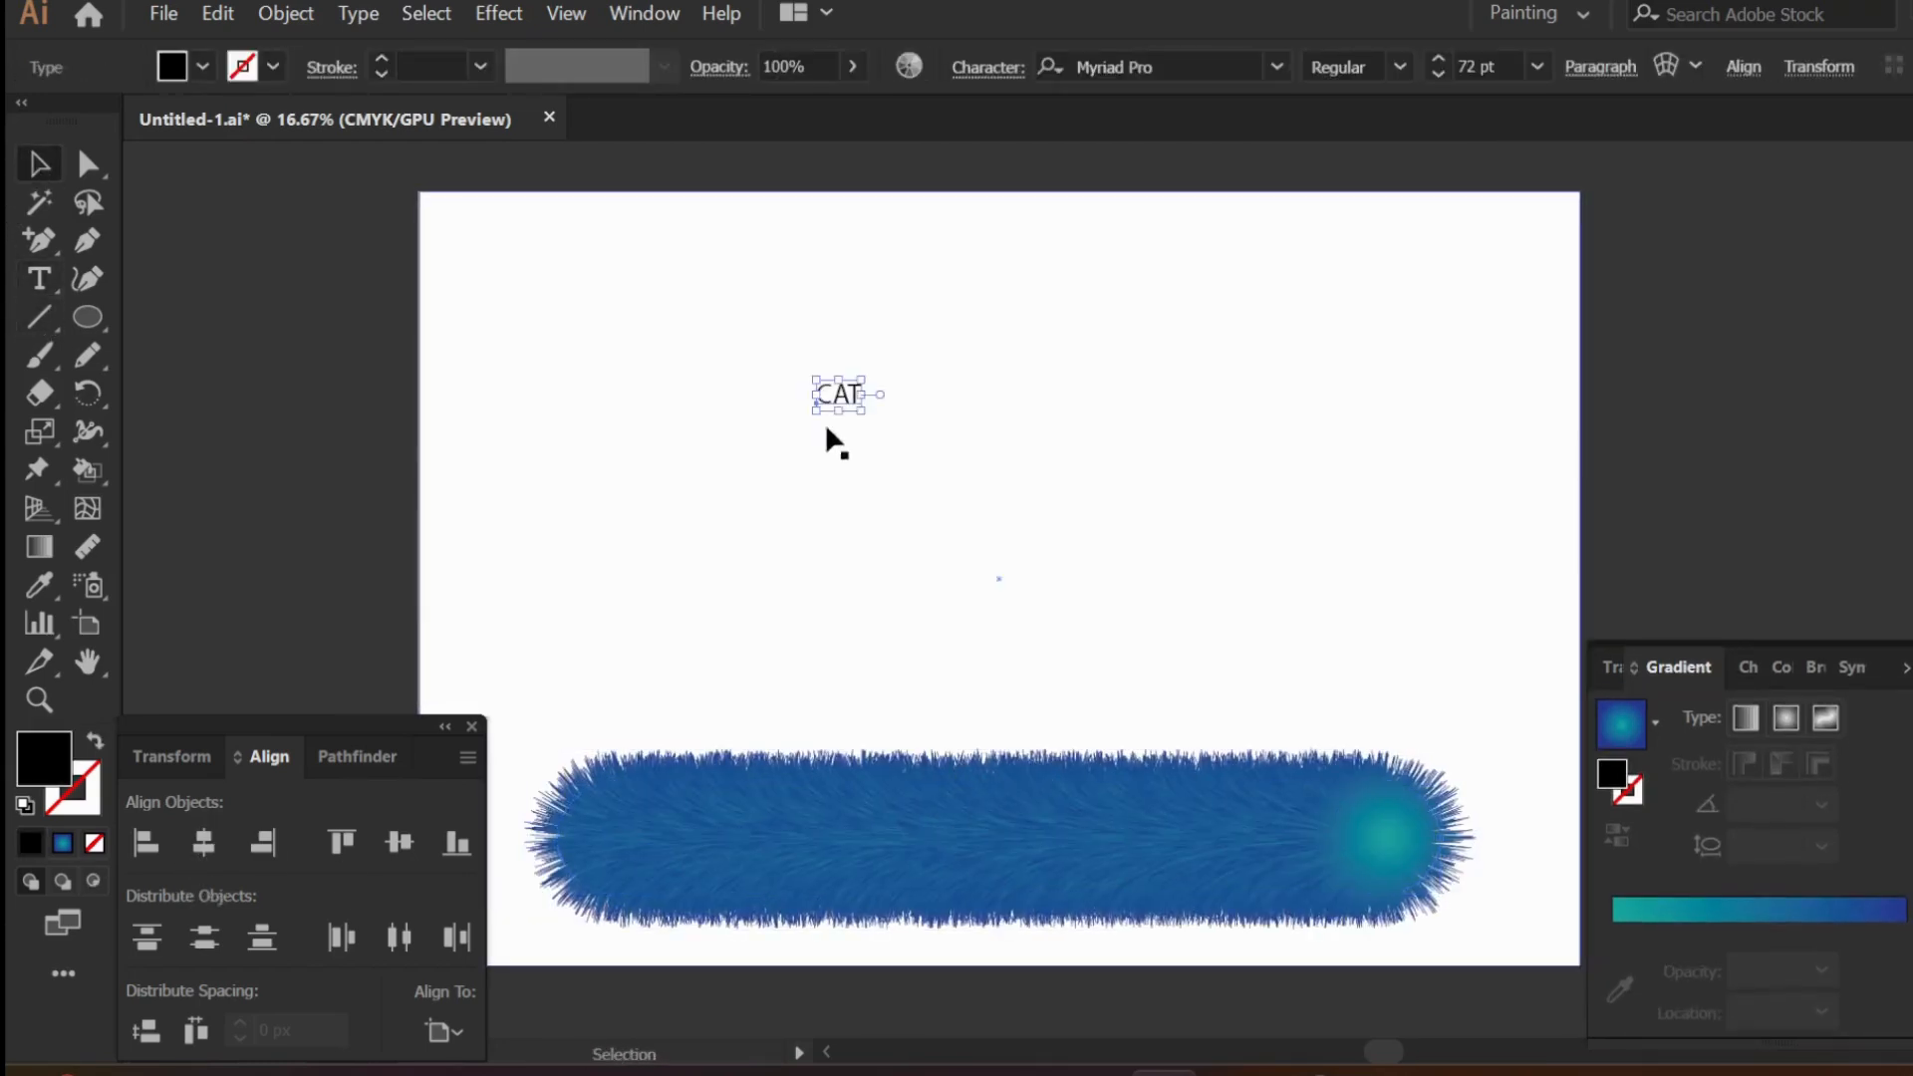
drag(865, 419, 1074, 551)
drag(899, 441, 1014, 543)
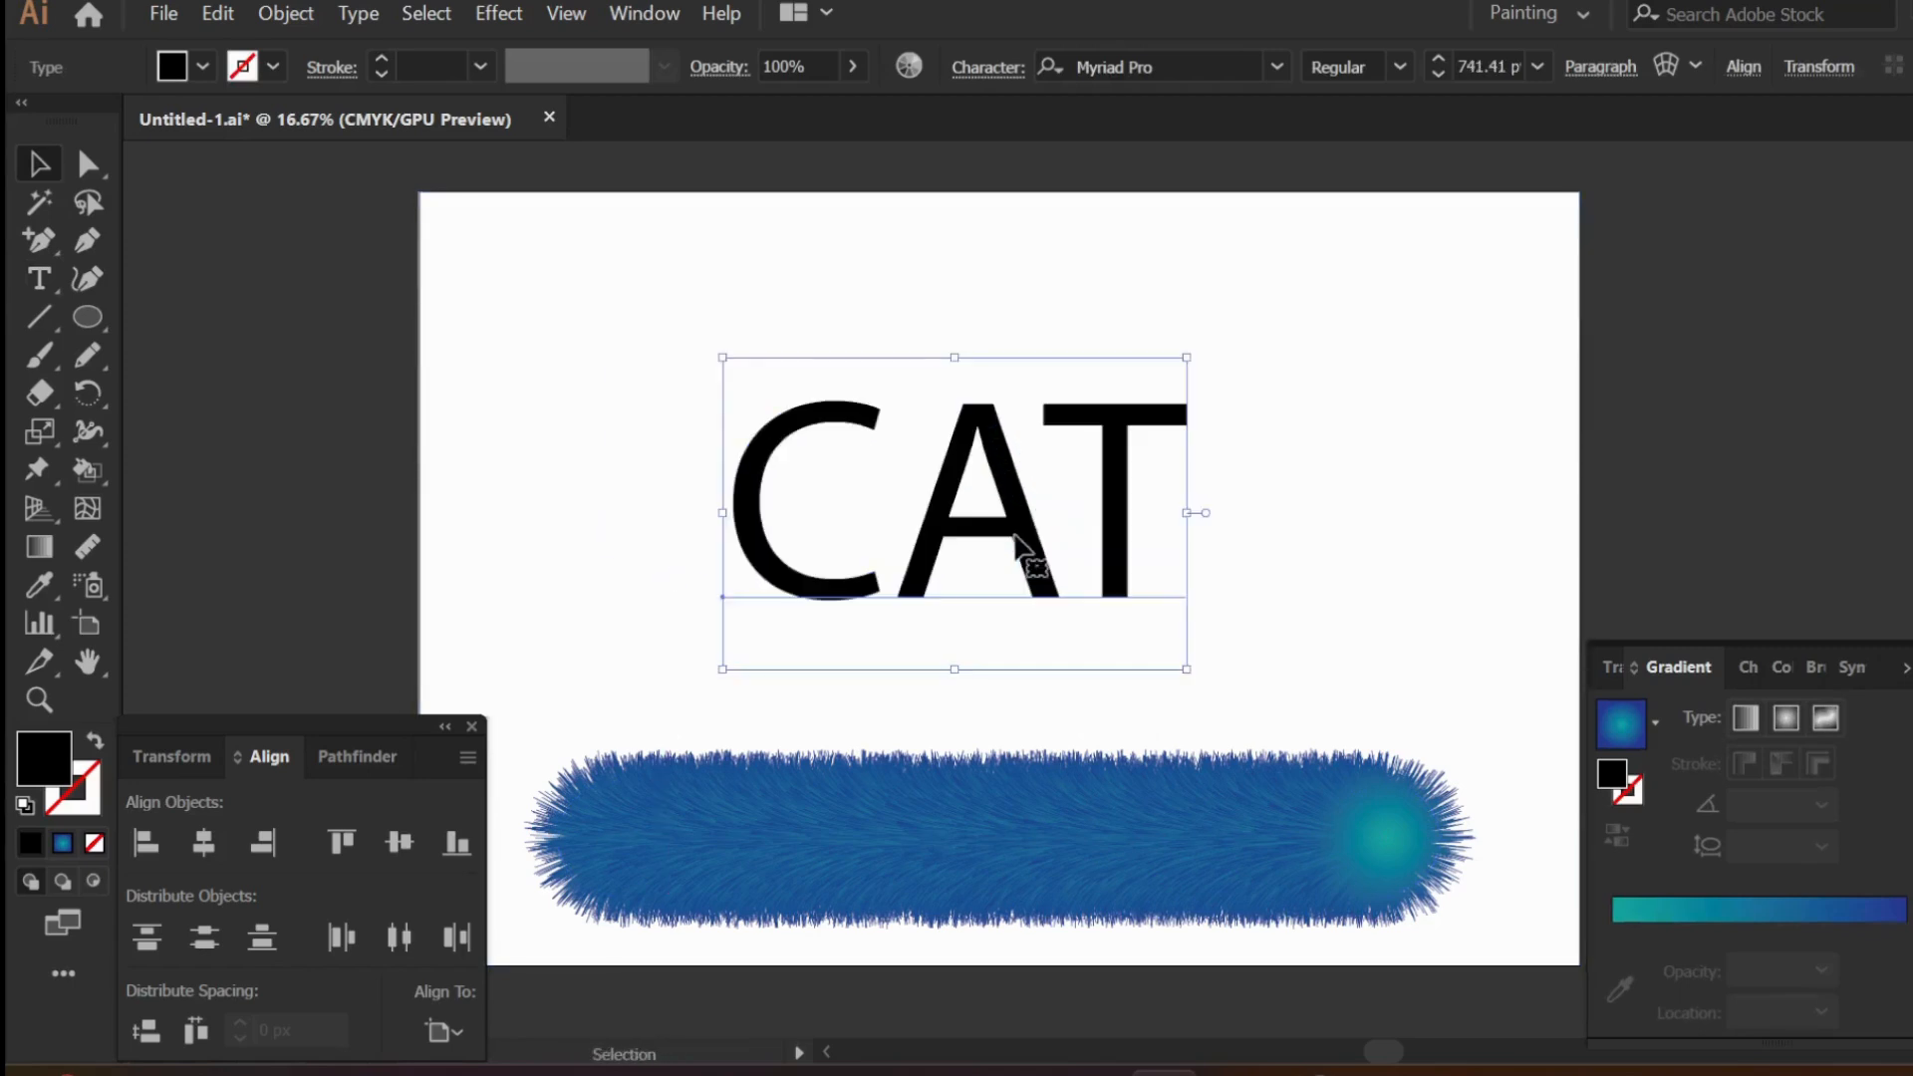
- Trace the letters C, A and T freehand over the text with the Pencil tool, one open path per letter
click(308, 445)
key(n)
mouse_move(823, 409)
mouse_down()
mouse_move(756, 445)
mouse_move(757, 551)
mouse_up()
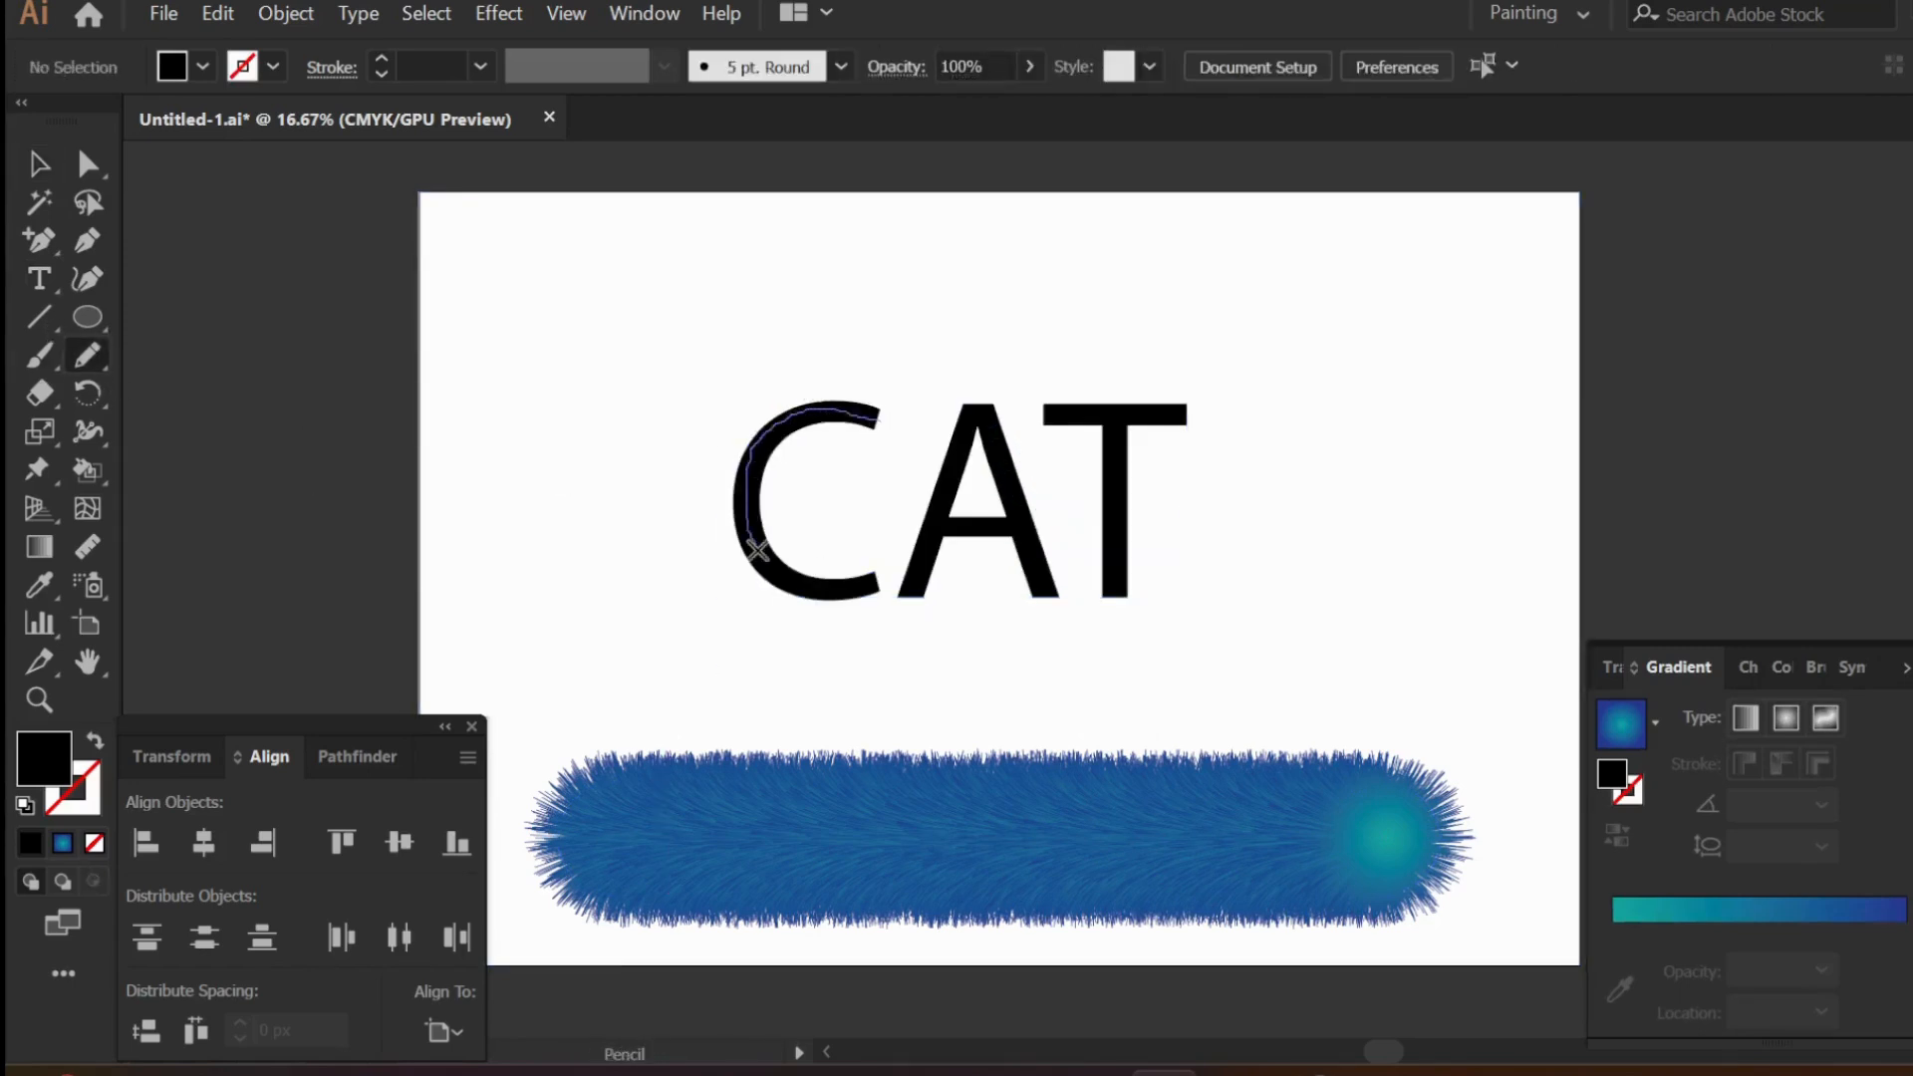
drag(890, 585, 891, 587)
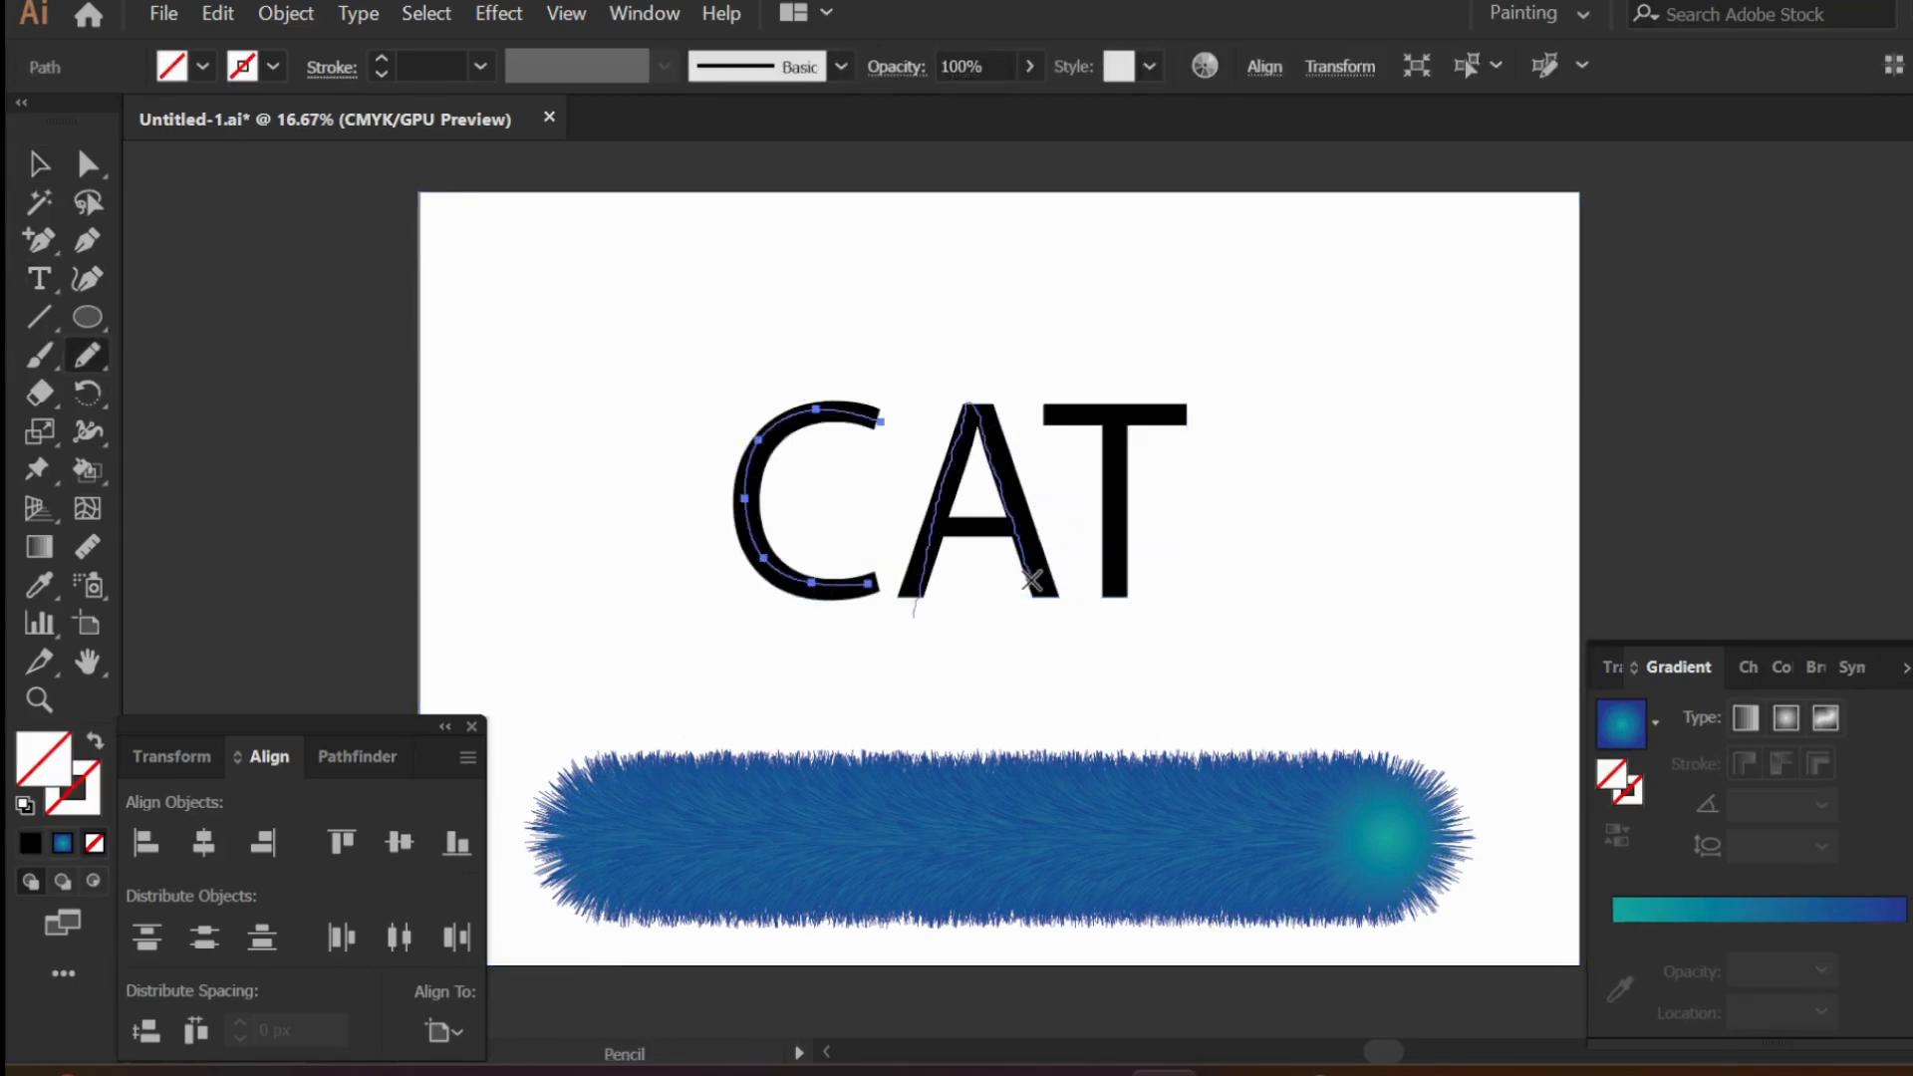
drag(1032, 580, 1047, 603)
mouse_move(1042, 412)
mouse_down()
mouse_move(1198, 416)
mouse_move(1120, 621)
mouse_up()
- Delete the CAT text object, keeping the traced letter paths
key(v)
click(976, 521)
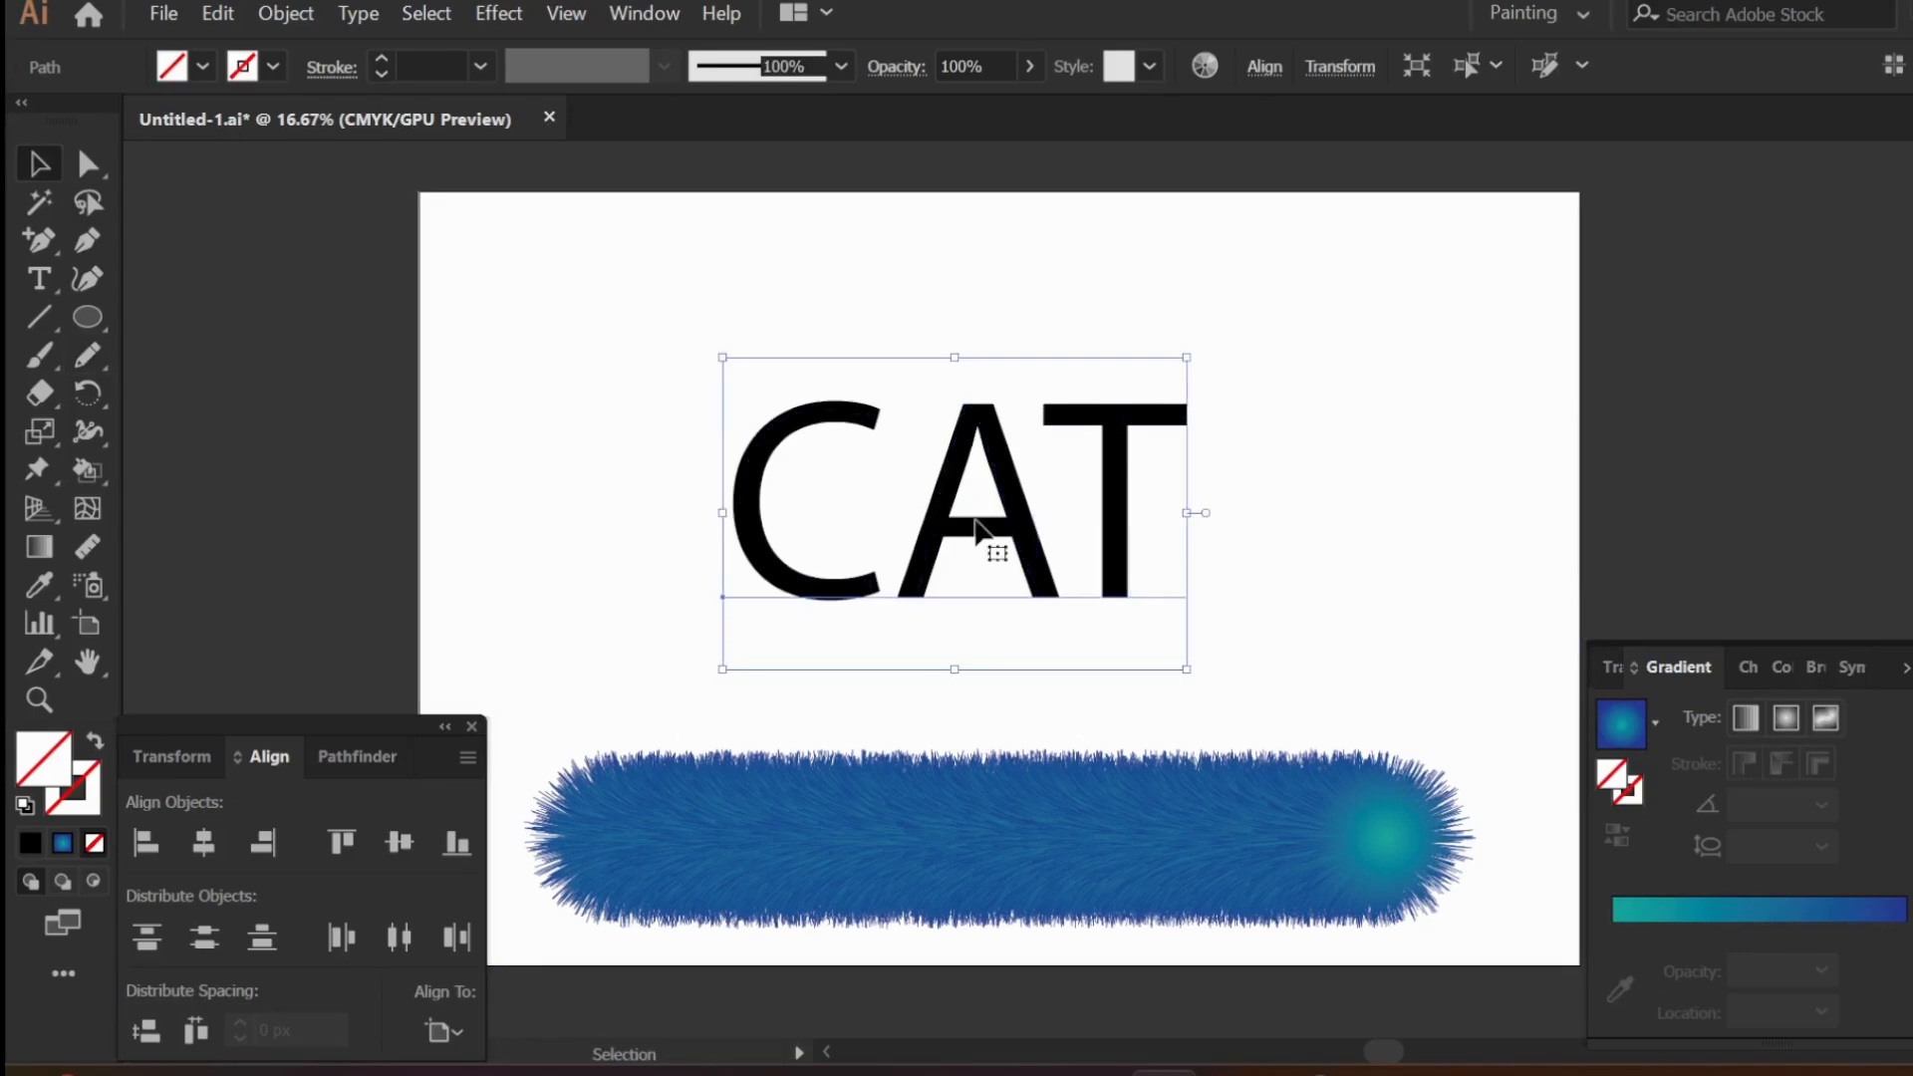
key(Delete)
- Give the three traced letter paths a black 12 pt stroke
click(482, 352)
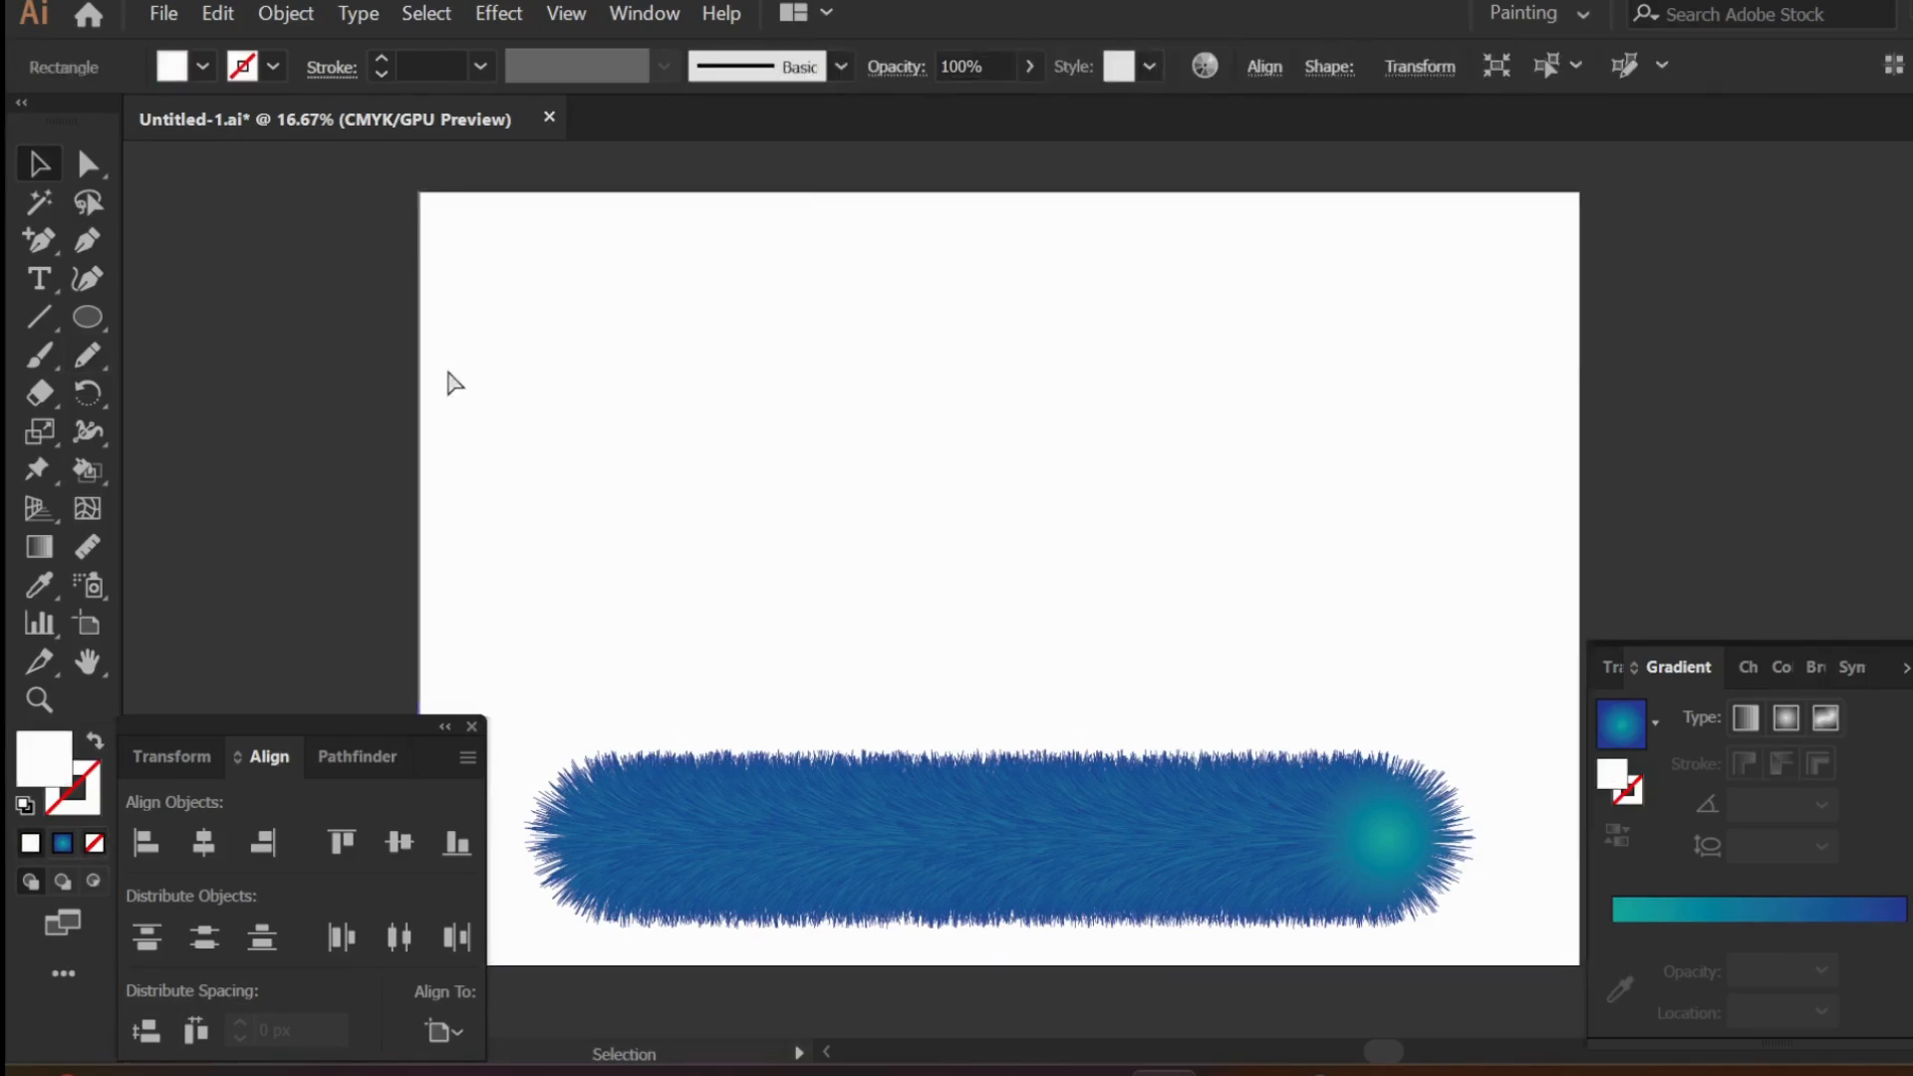
drag(394, 353, 1425, 615)
click(273, 67)
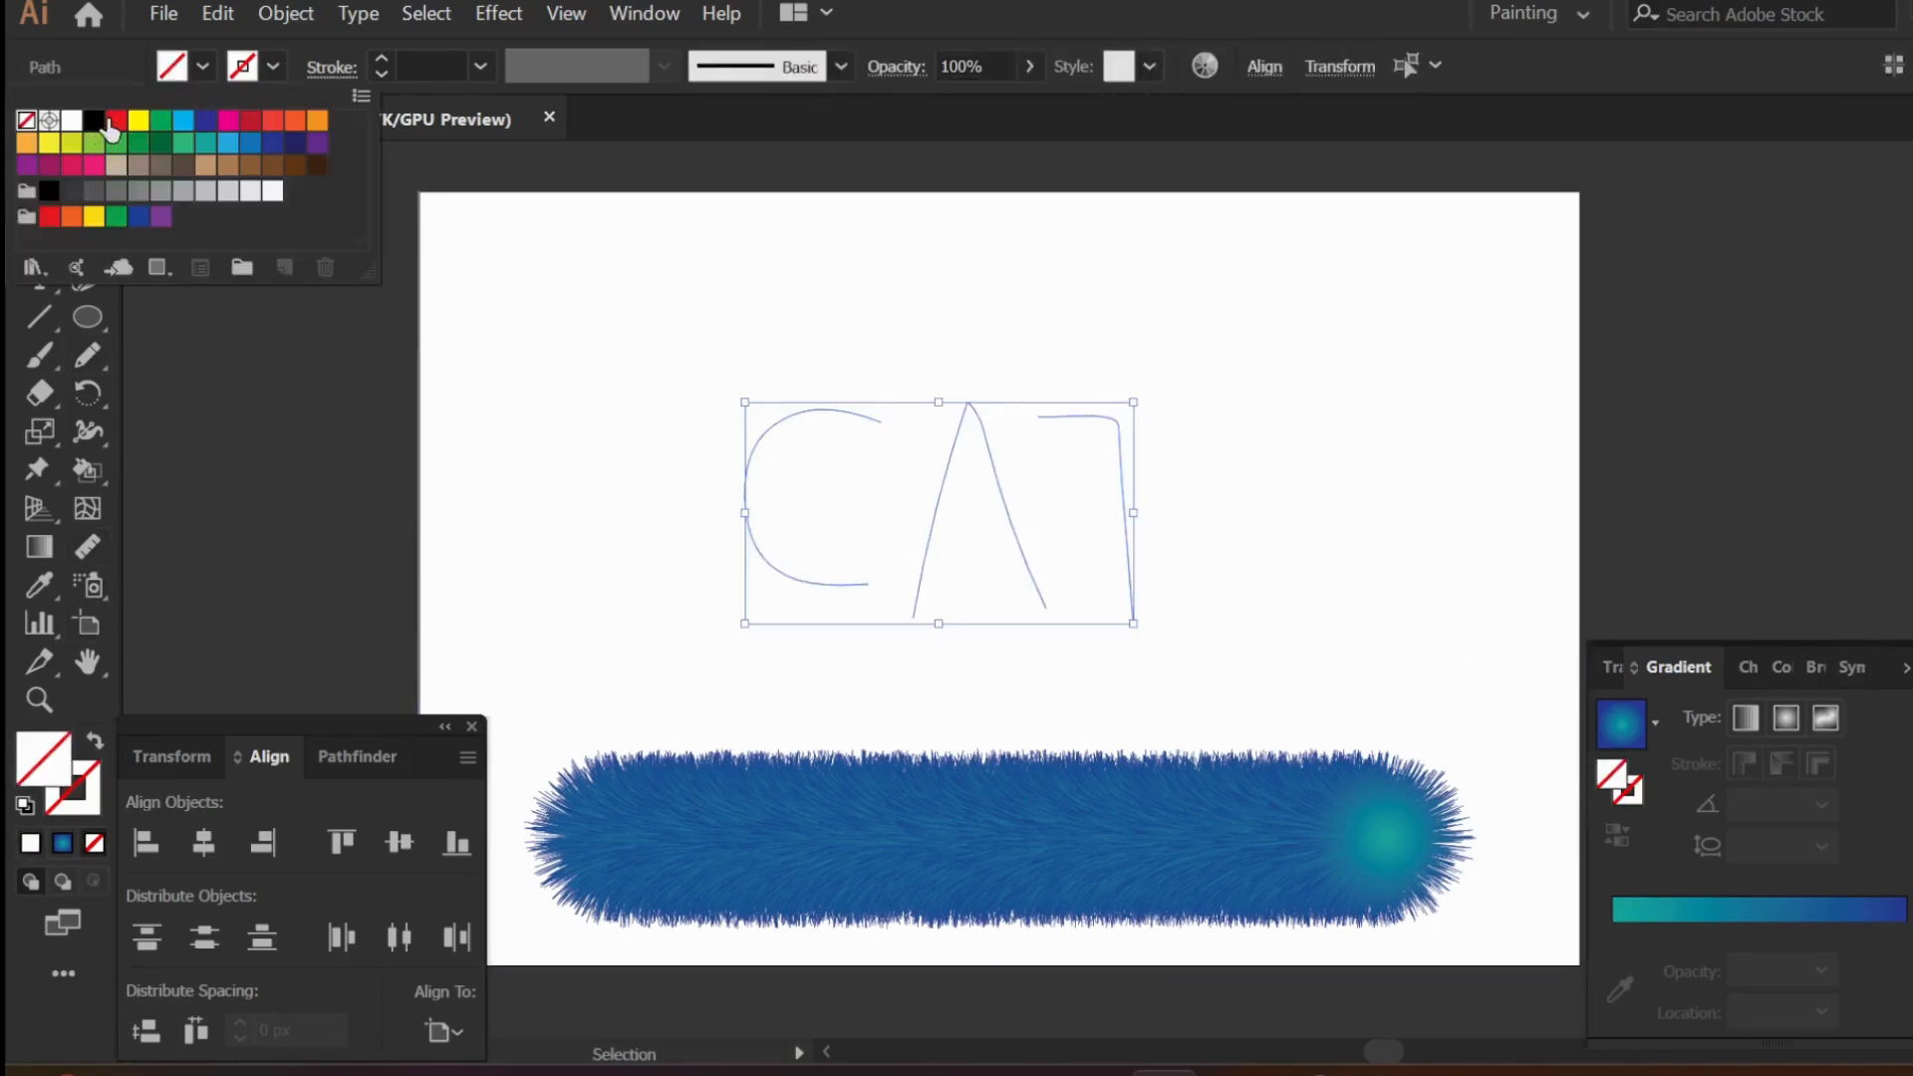
click(95, 122)
click(383, 54)
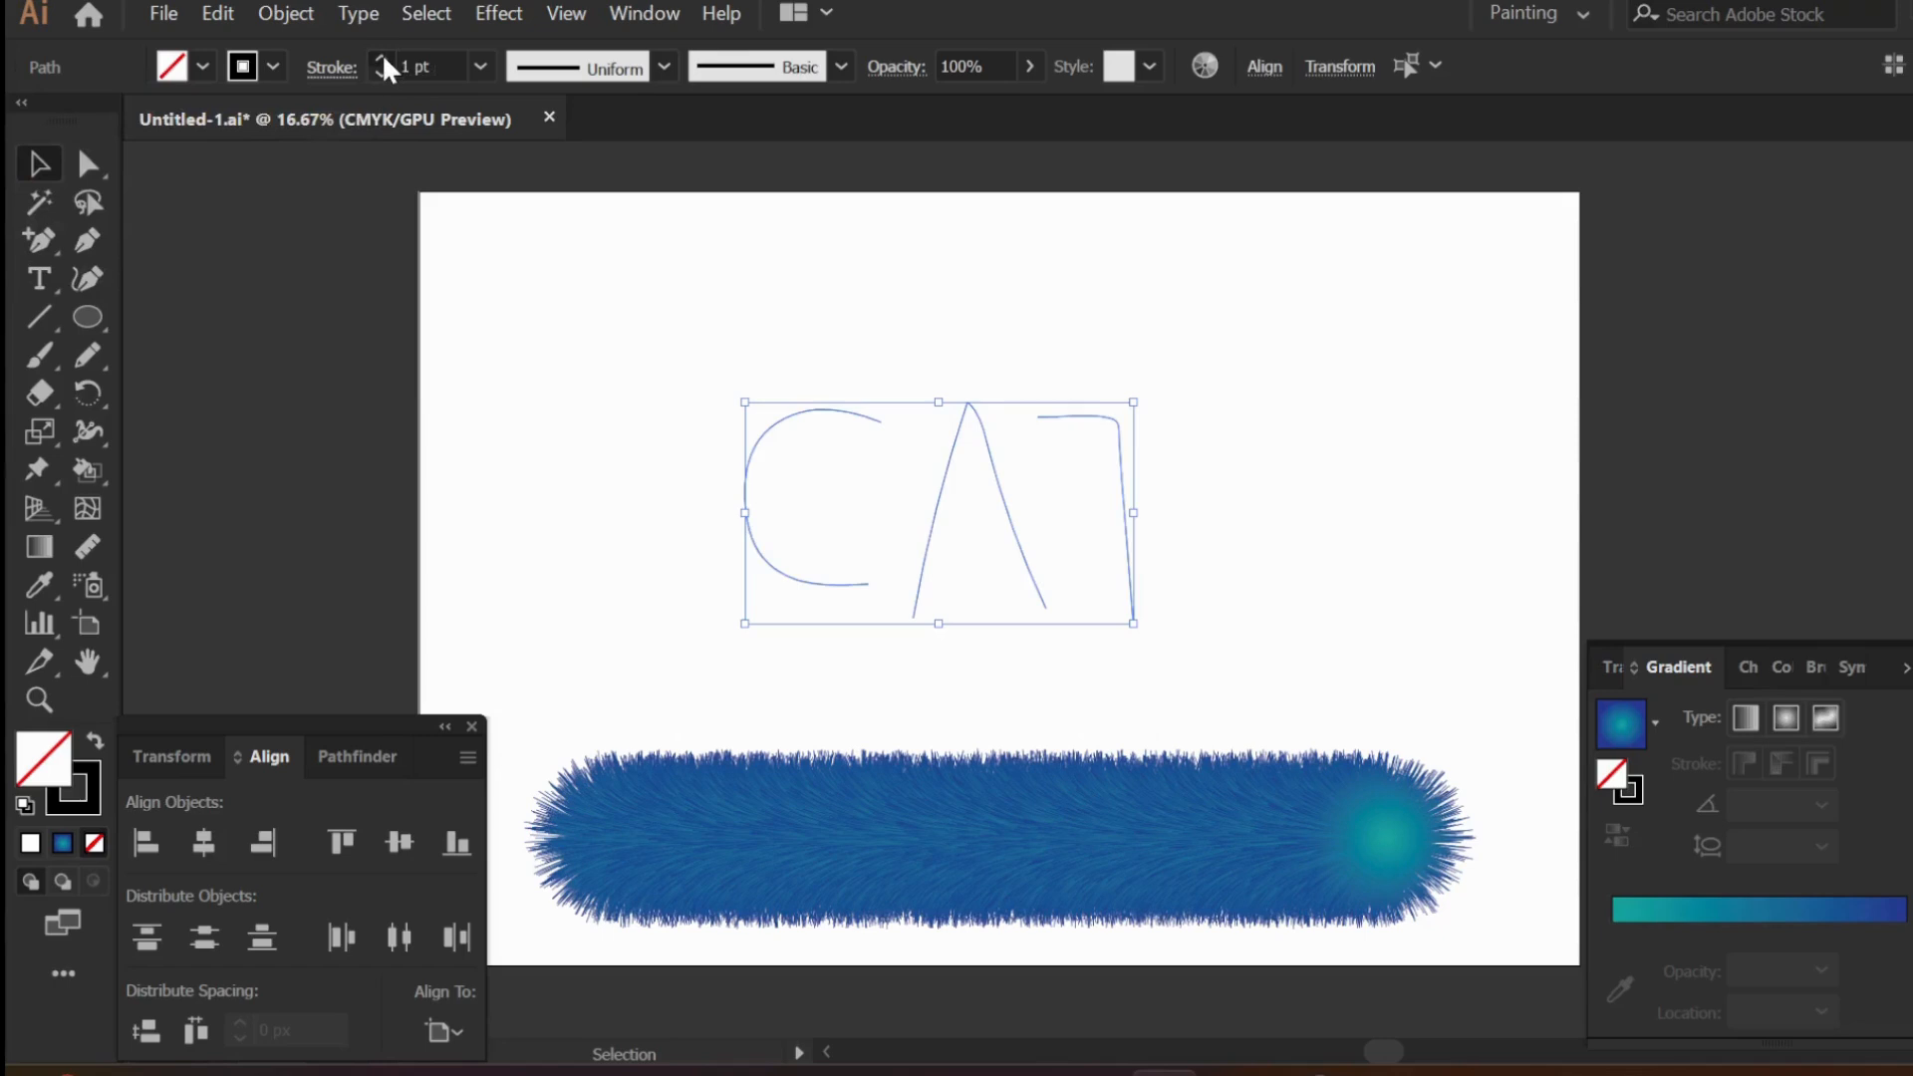
click(383, 56)
click(343, 227)
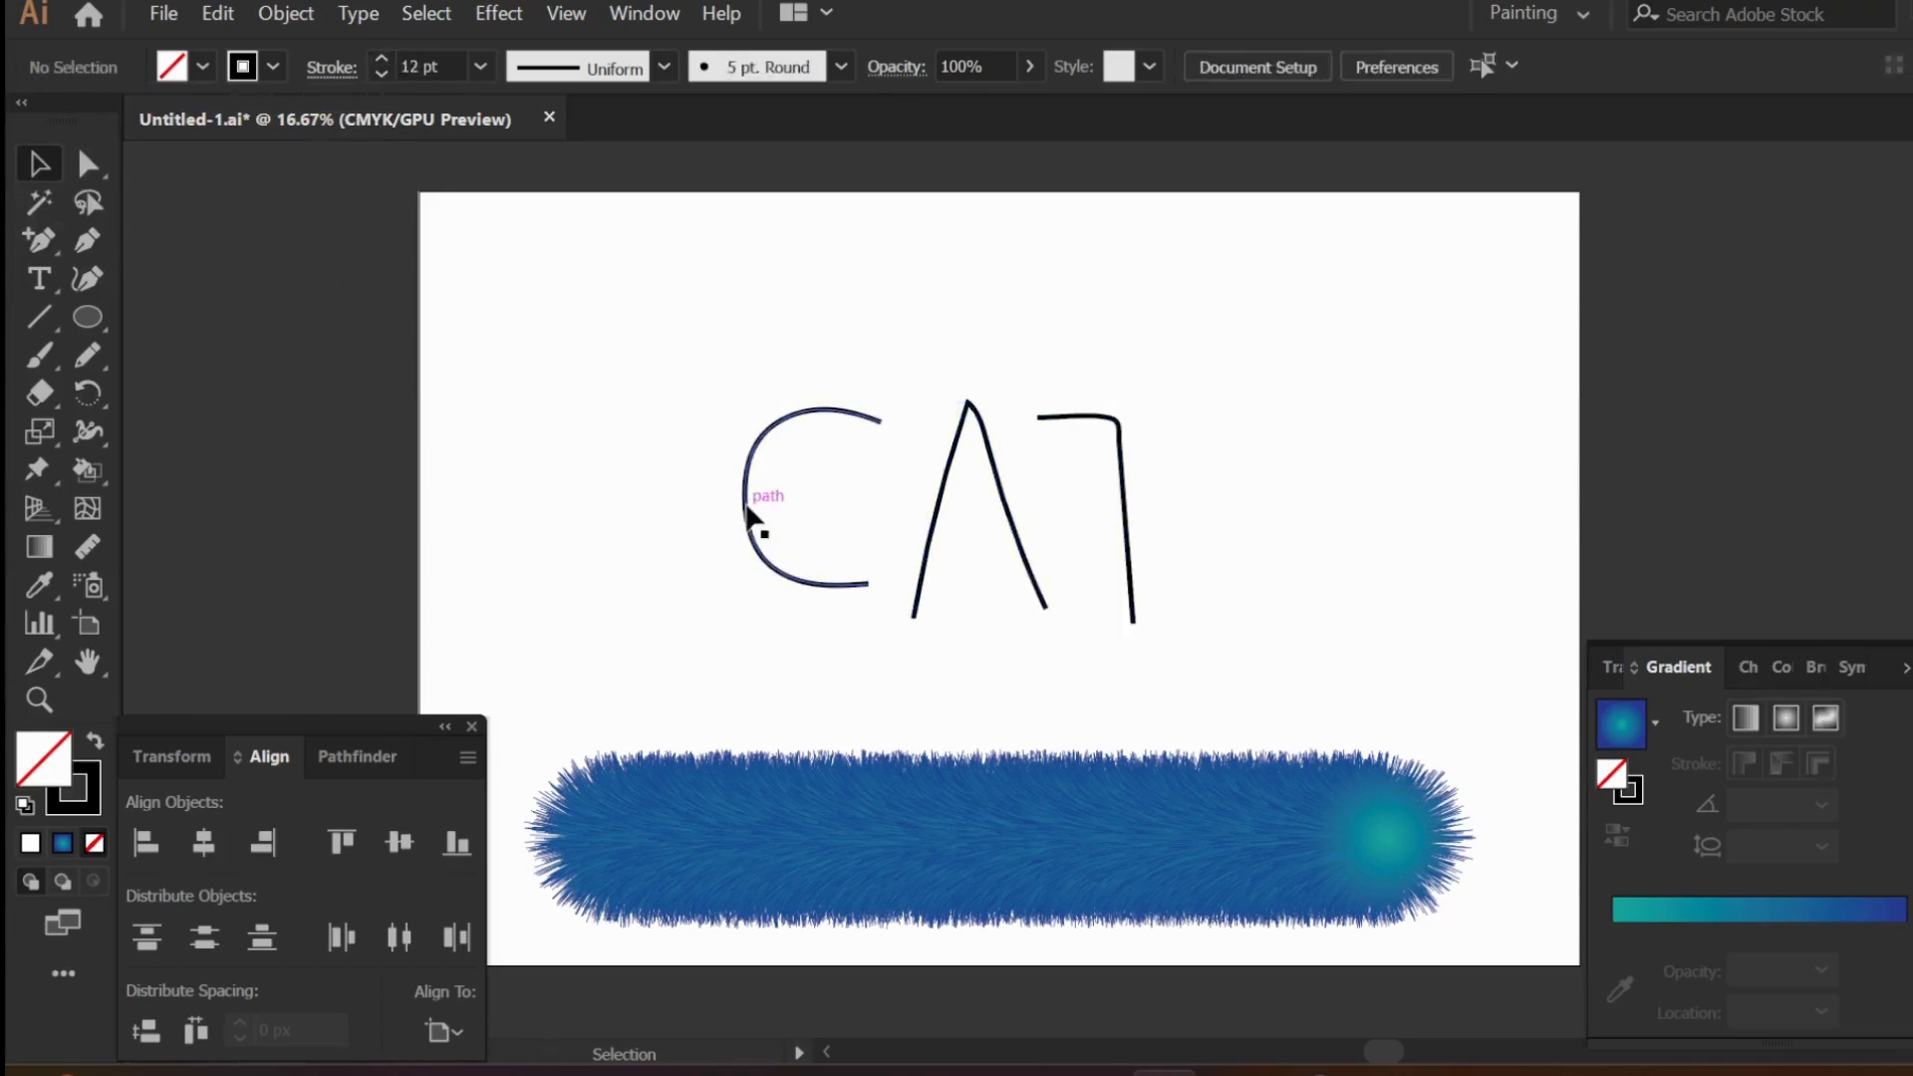
- Round out the letter C with the Curvature tool by deleting its middle-left anchor and repositioning the upper and lower curve points
click(749, 516)
click(88, 279)
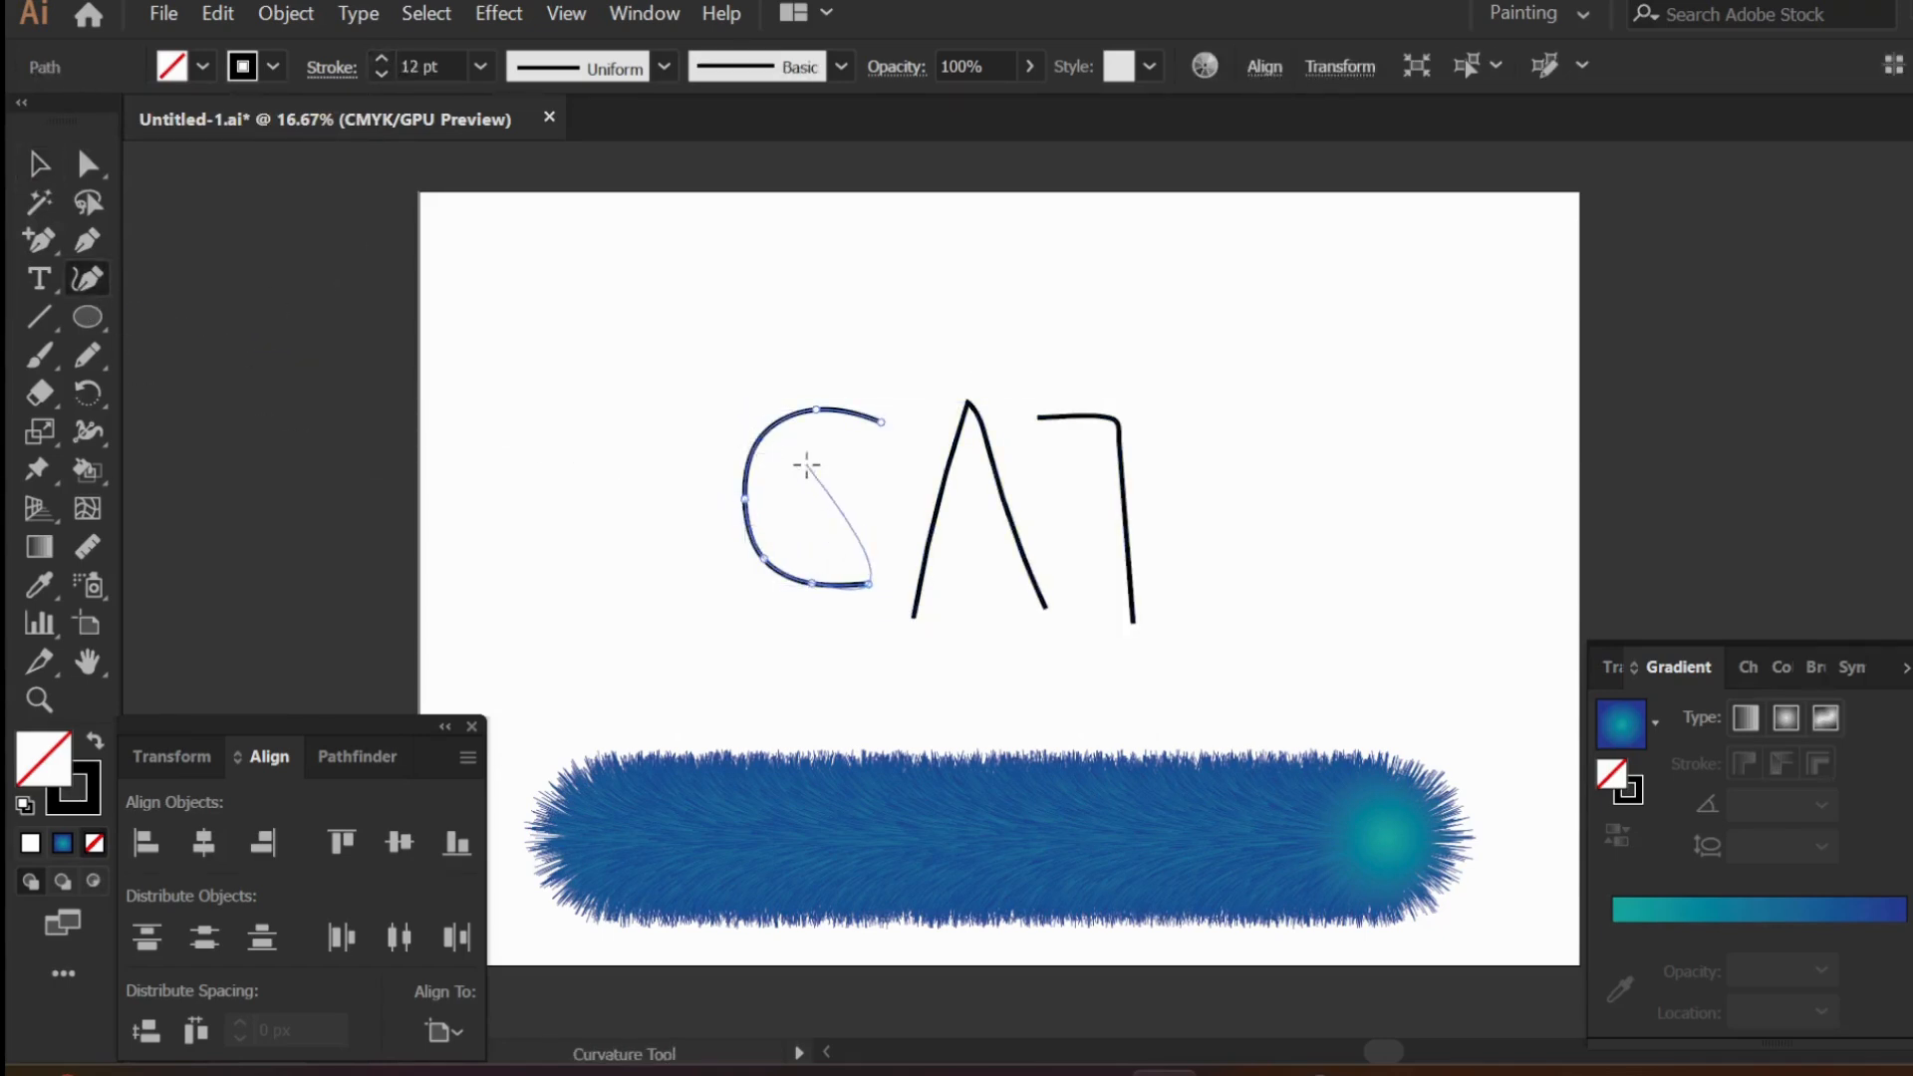
click(745, 498)
key(Delete)
drag(817, 411, 763, 422)
drag(759, 566, 753, 564)
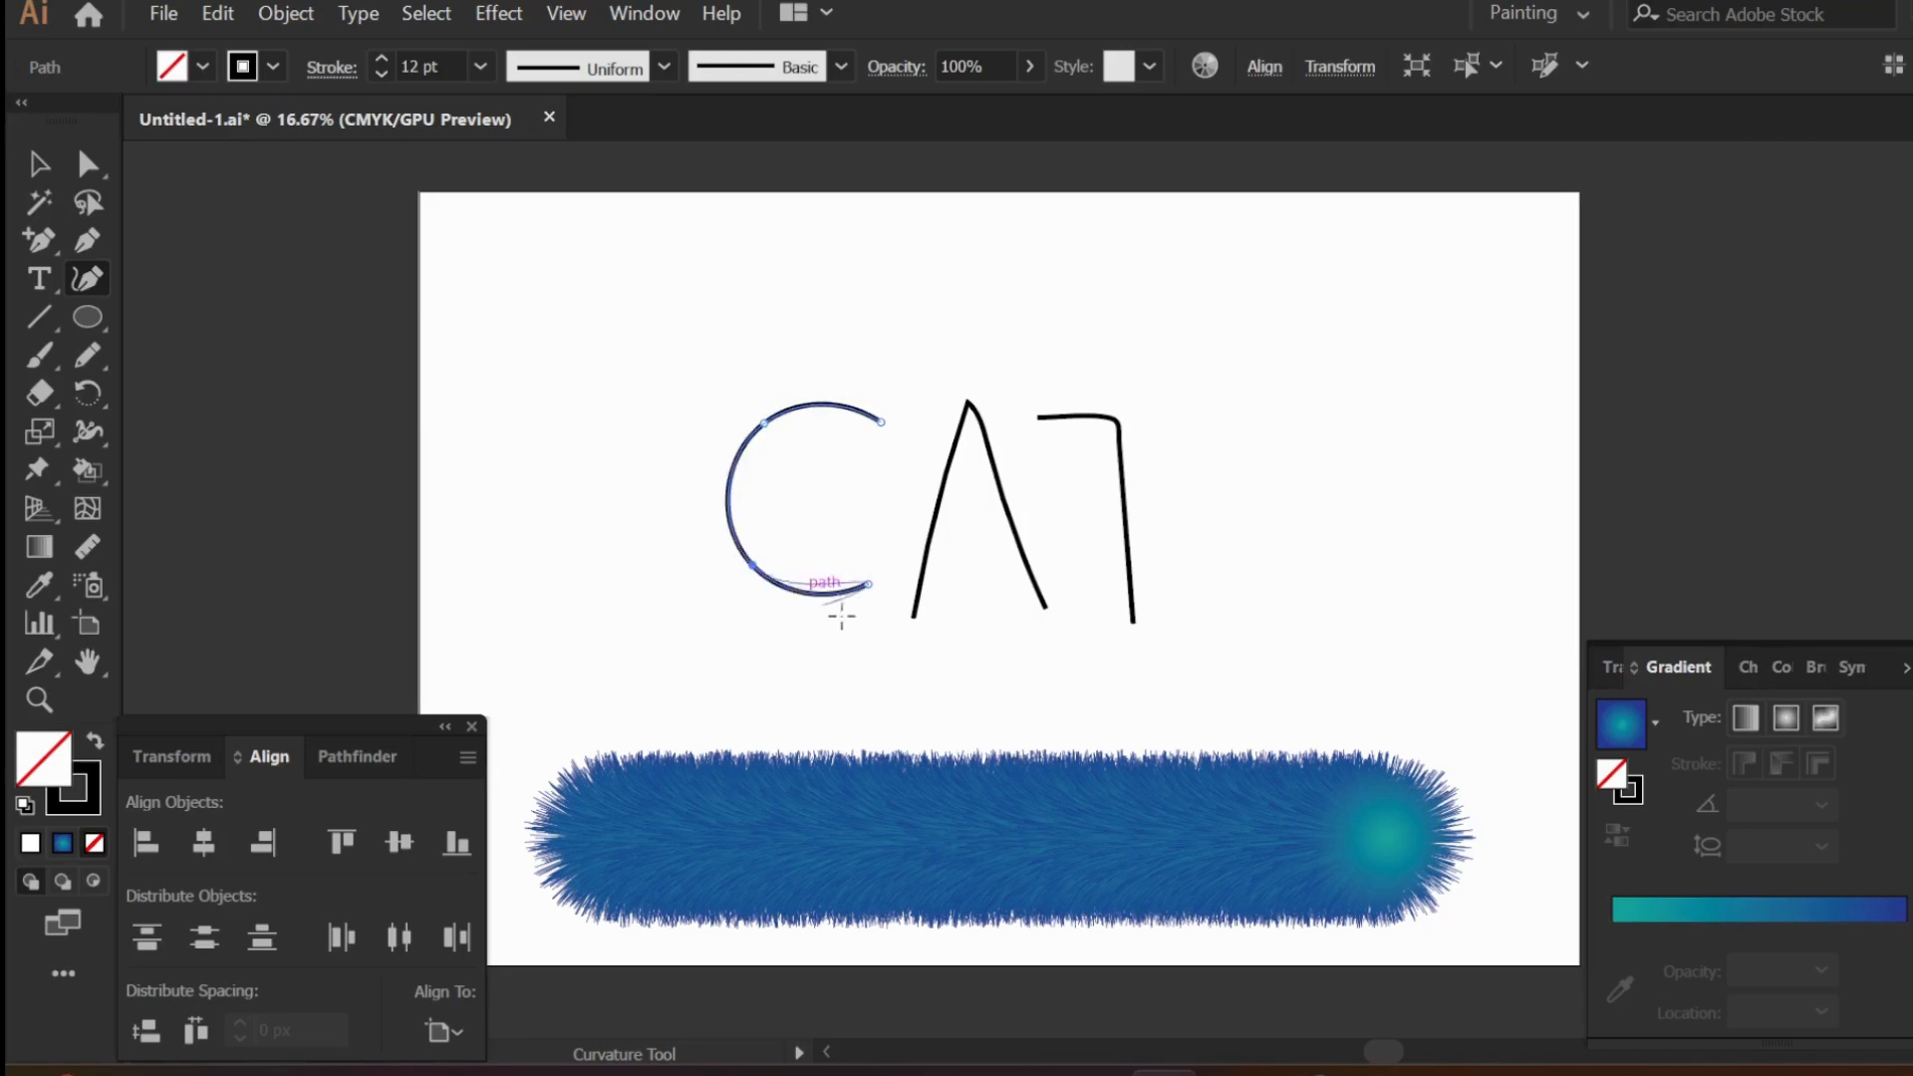
- Adjust the upper and lower end points of the letter C to shorten and even out its opening
drag(882, 422, 847, 410)
click(858, 412)
key(Escape)
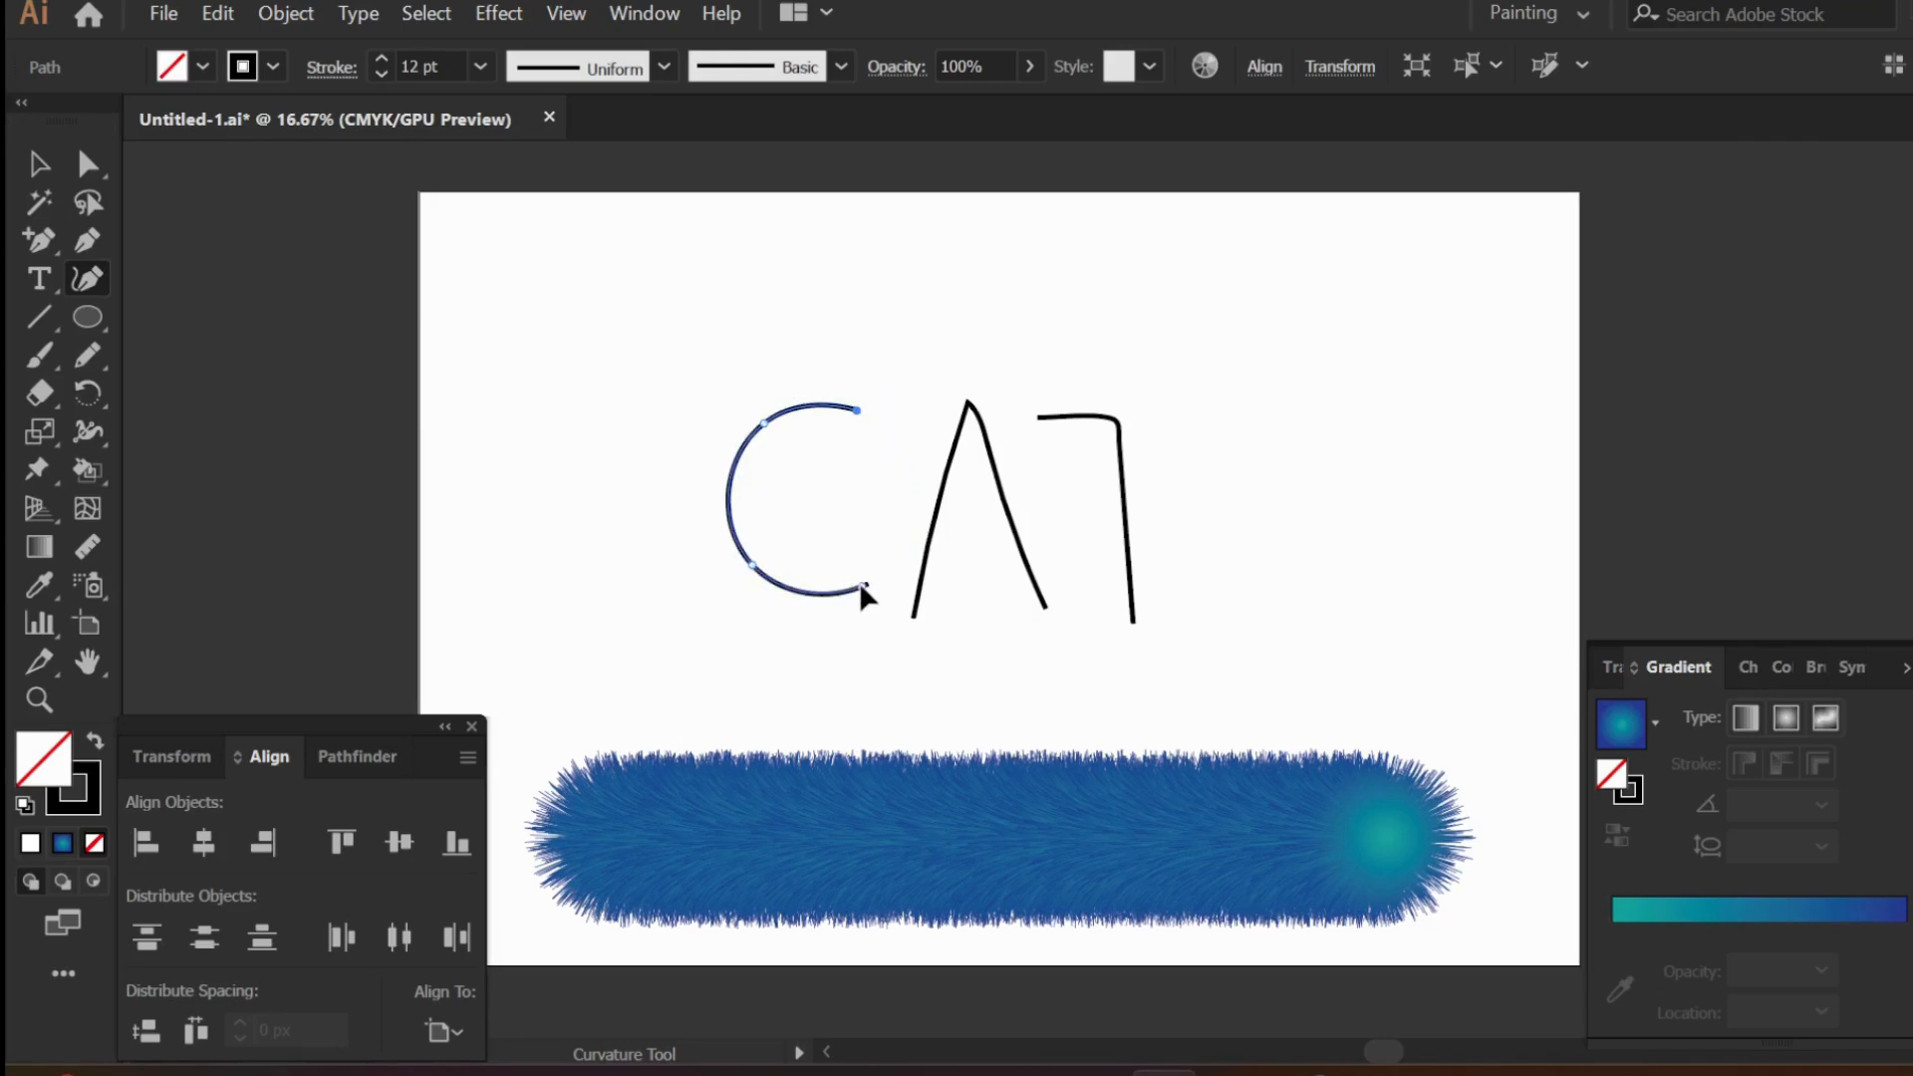
drag(868, 585, 858, 594)
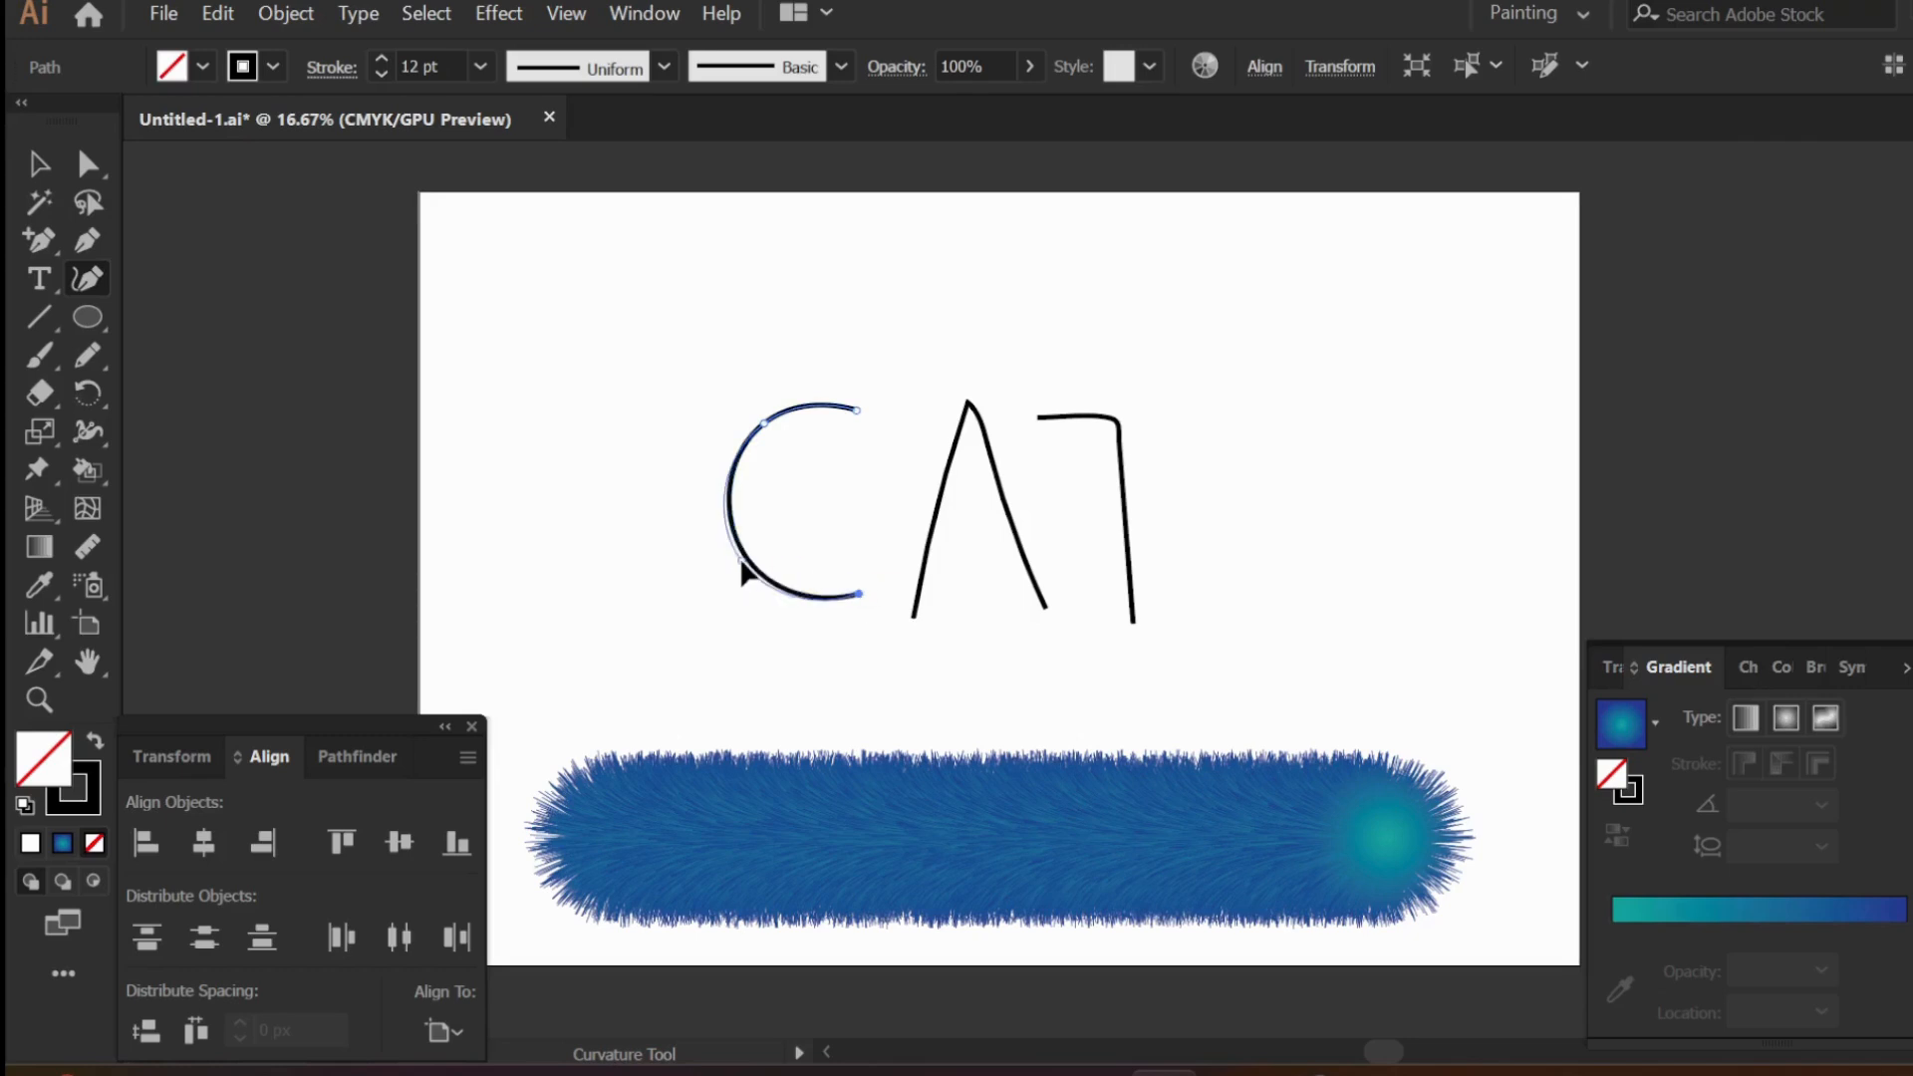
key(v)
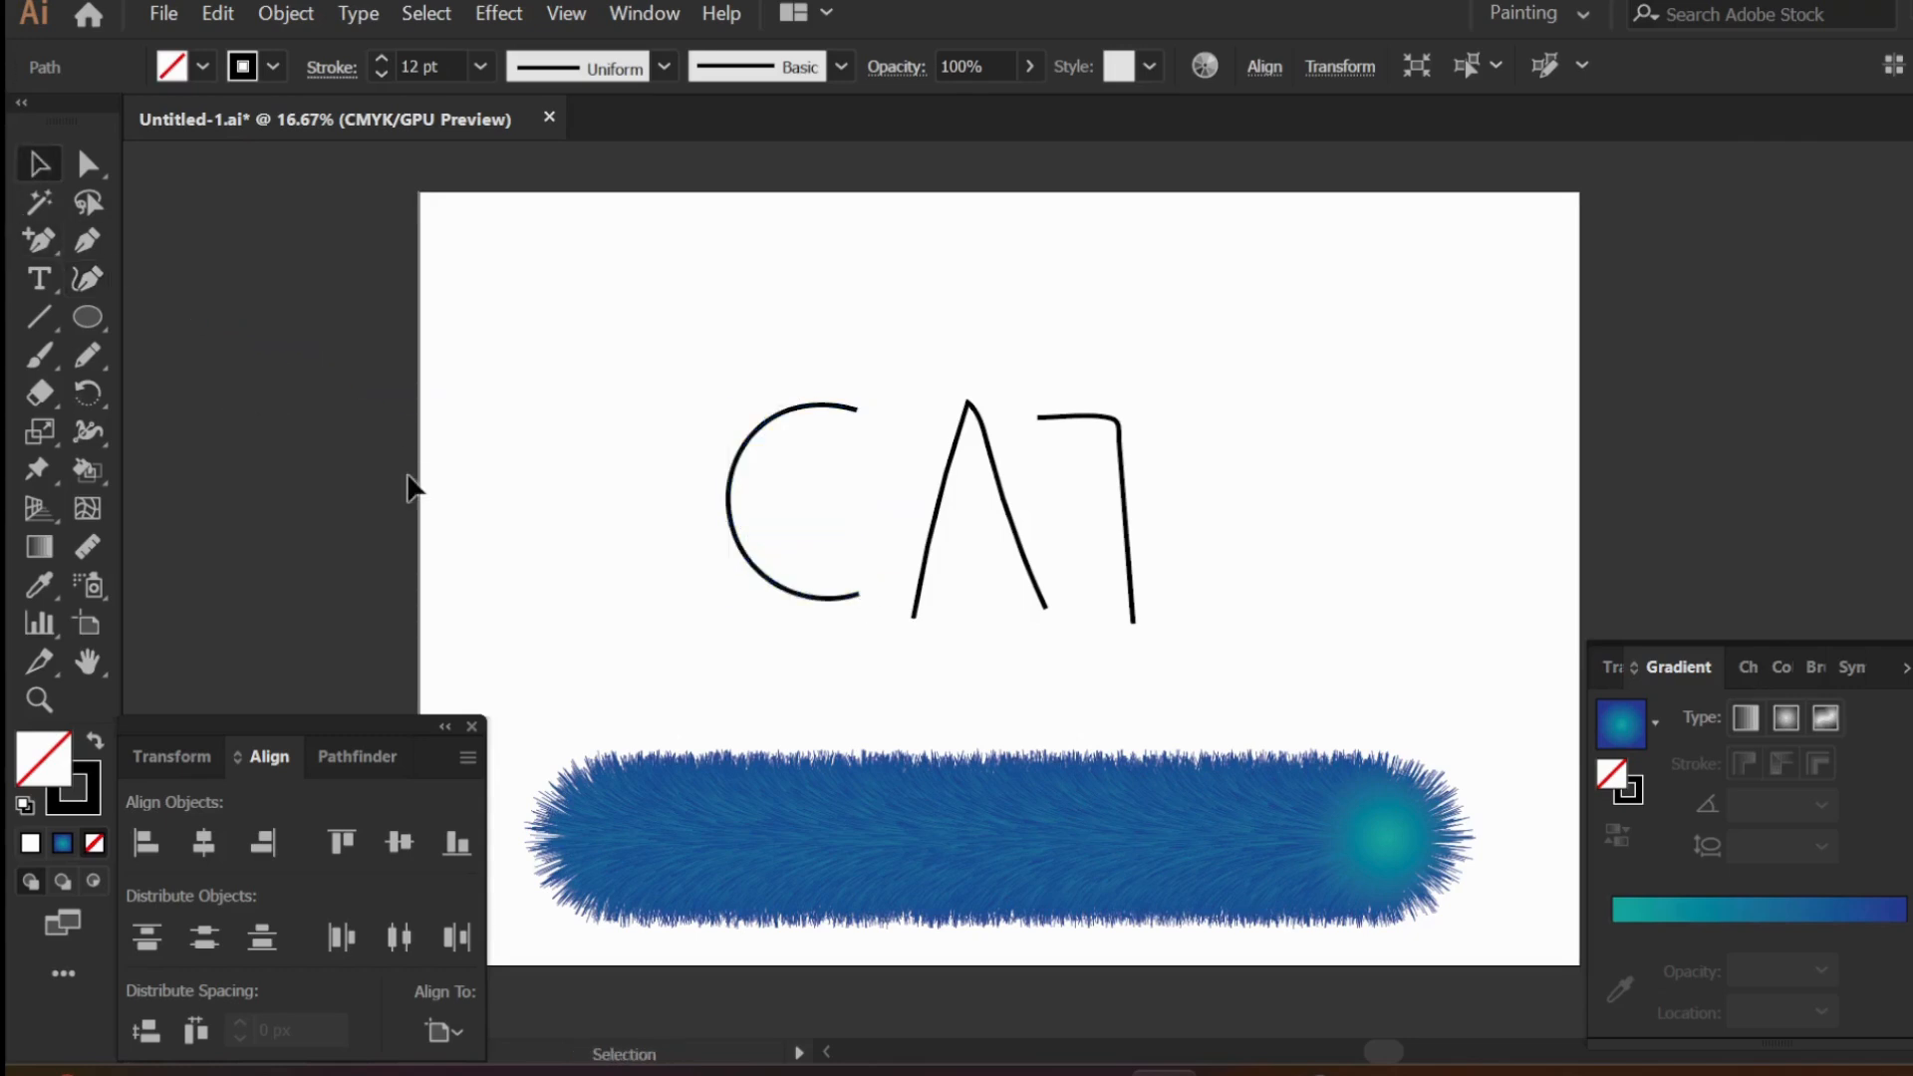
- Straighten both legs of the letter A with the Curvature tool by removing their intermediate points, and raise the lower end points
click(87, 279)
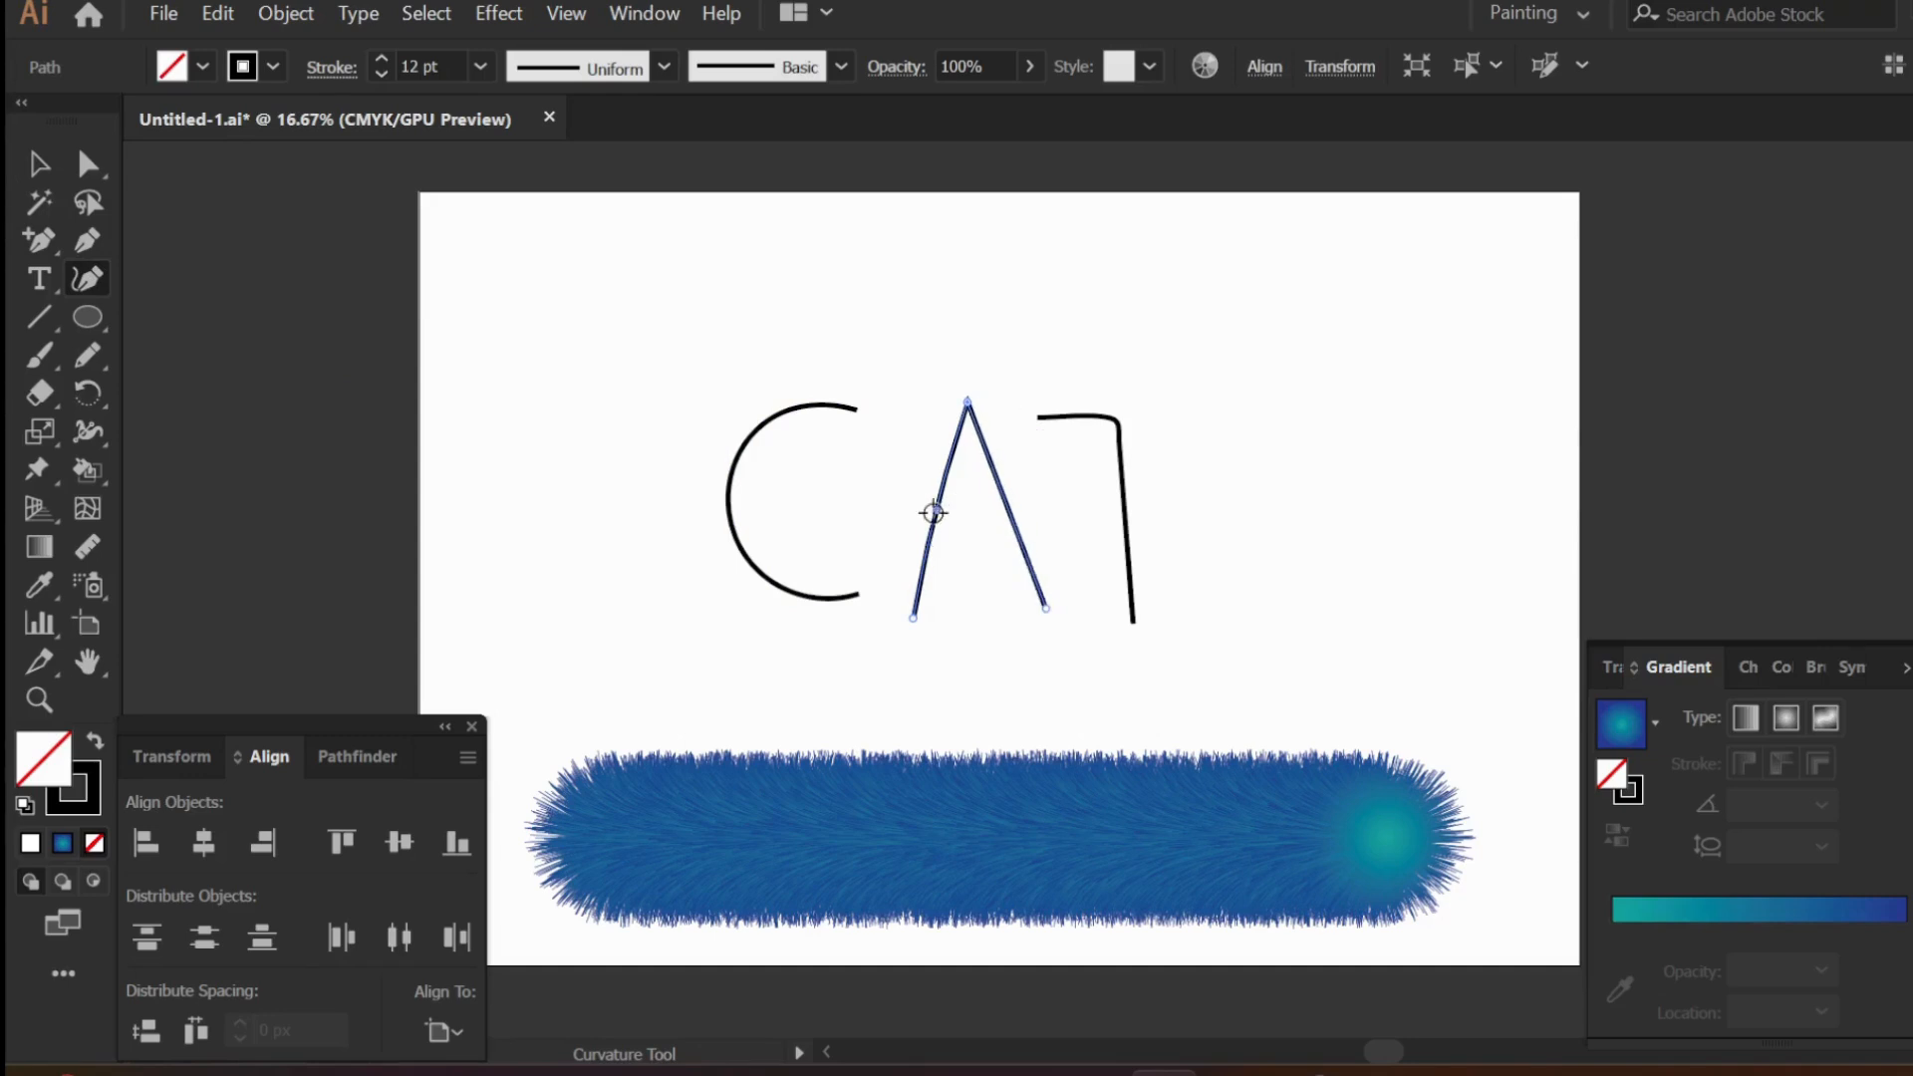
drag(916, 619, 904, 601)
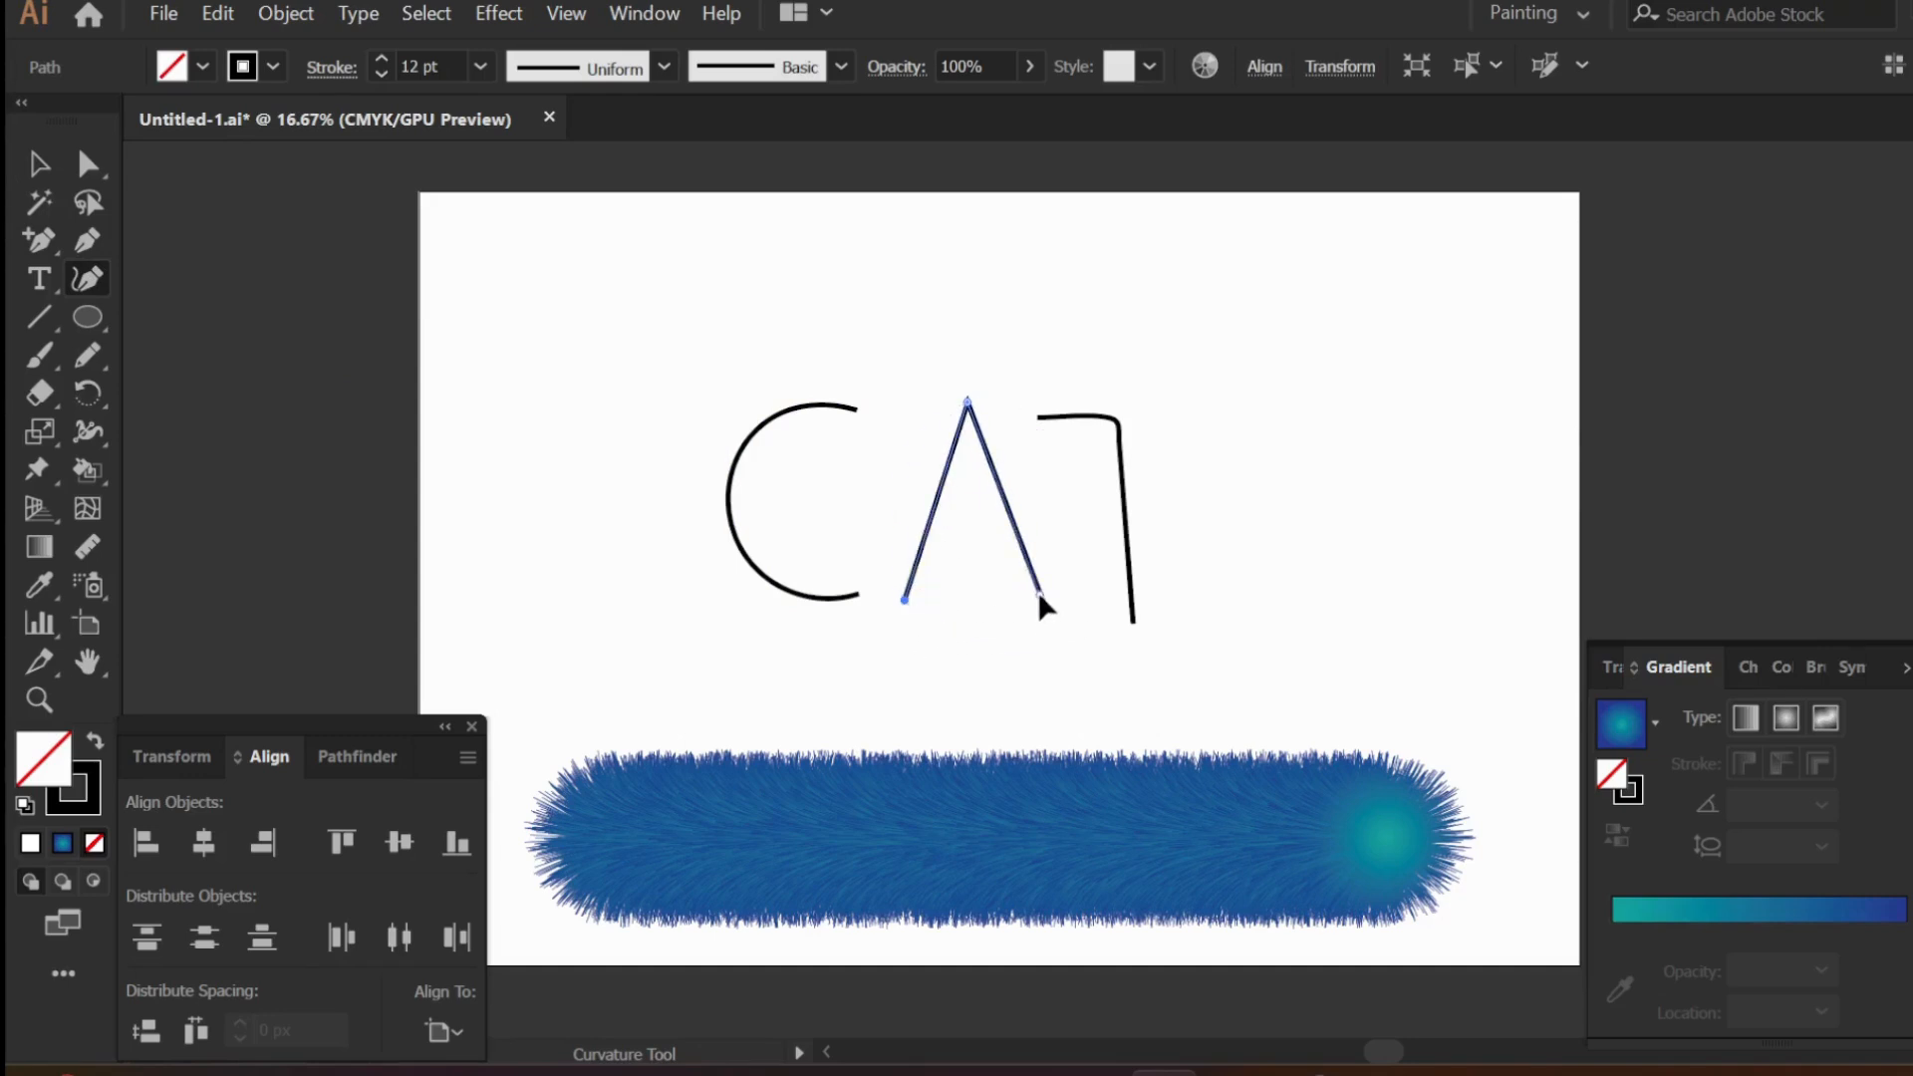
click(39, 164)
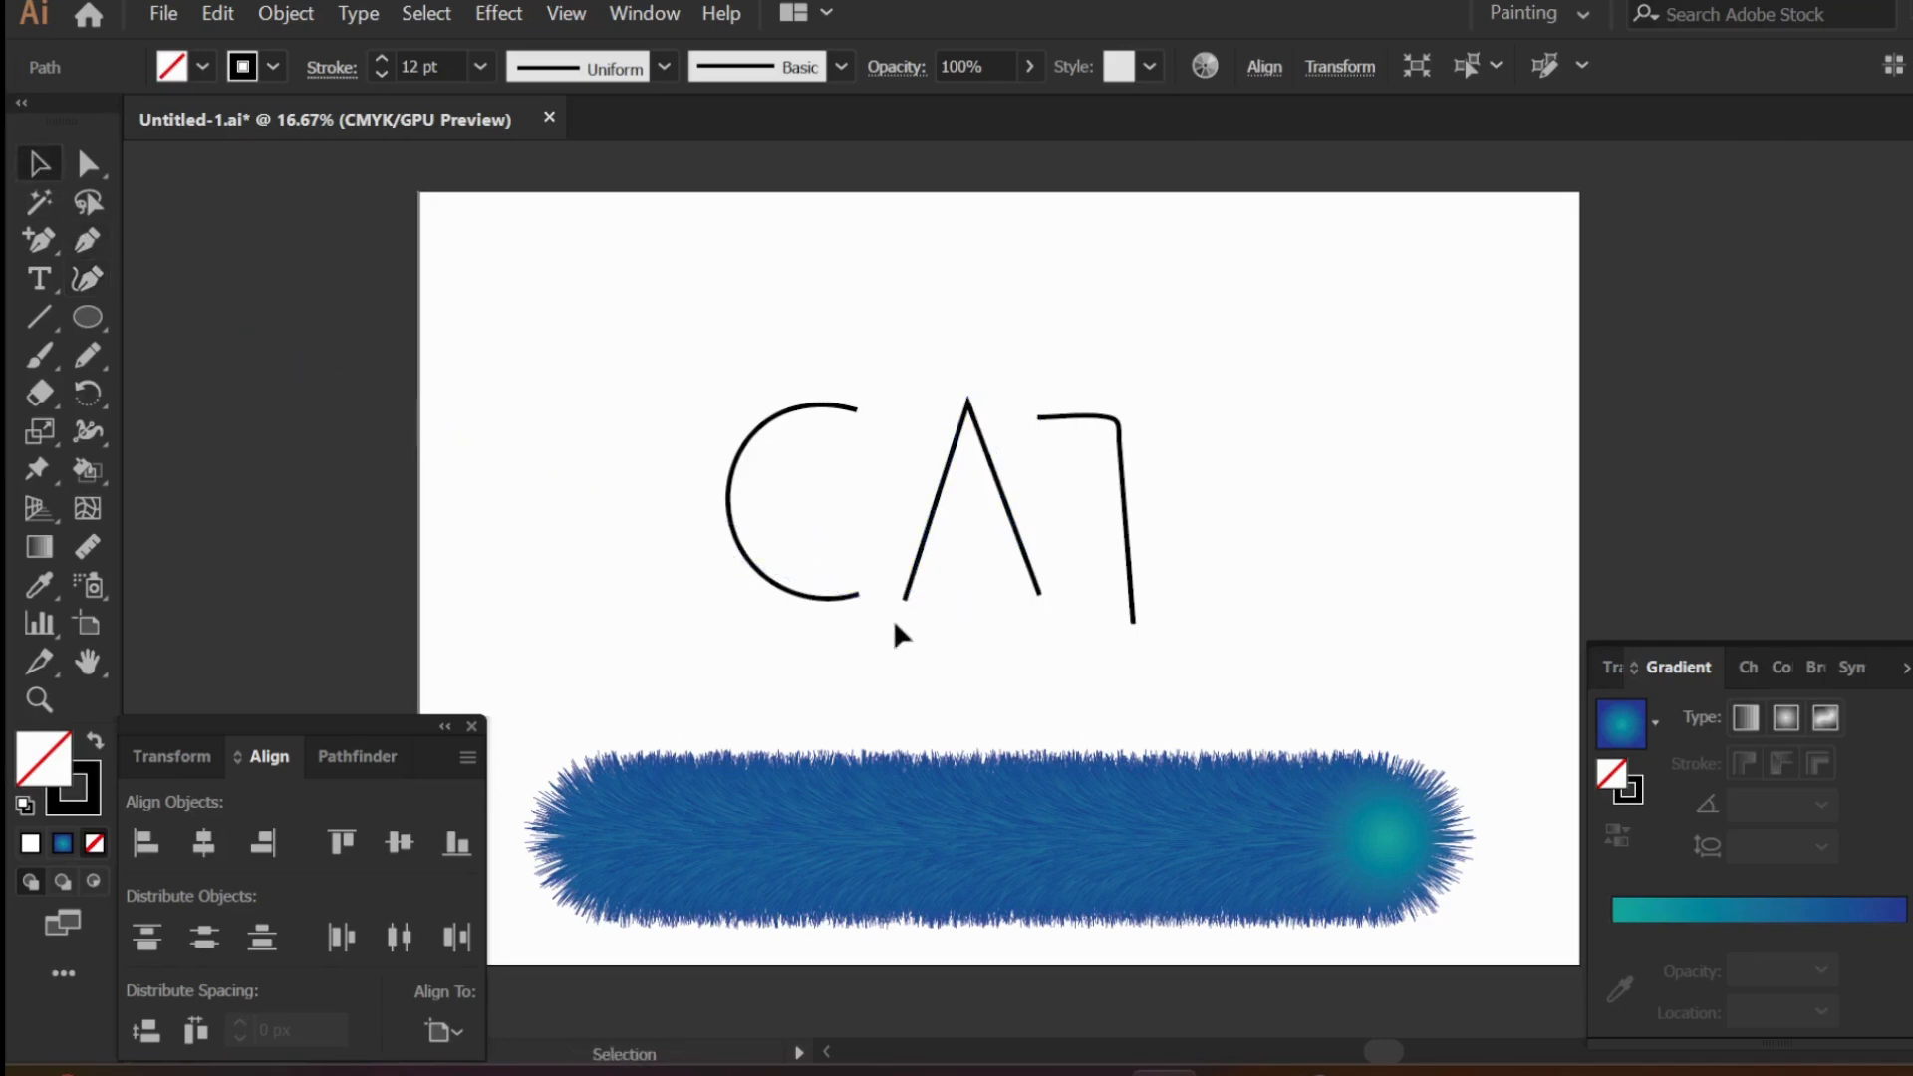
click(900, 634)
- Draw a crossbar across the top of the letter T with the Pencil tool, extending past both sides of its stem
click(1096, 418)
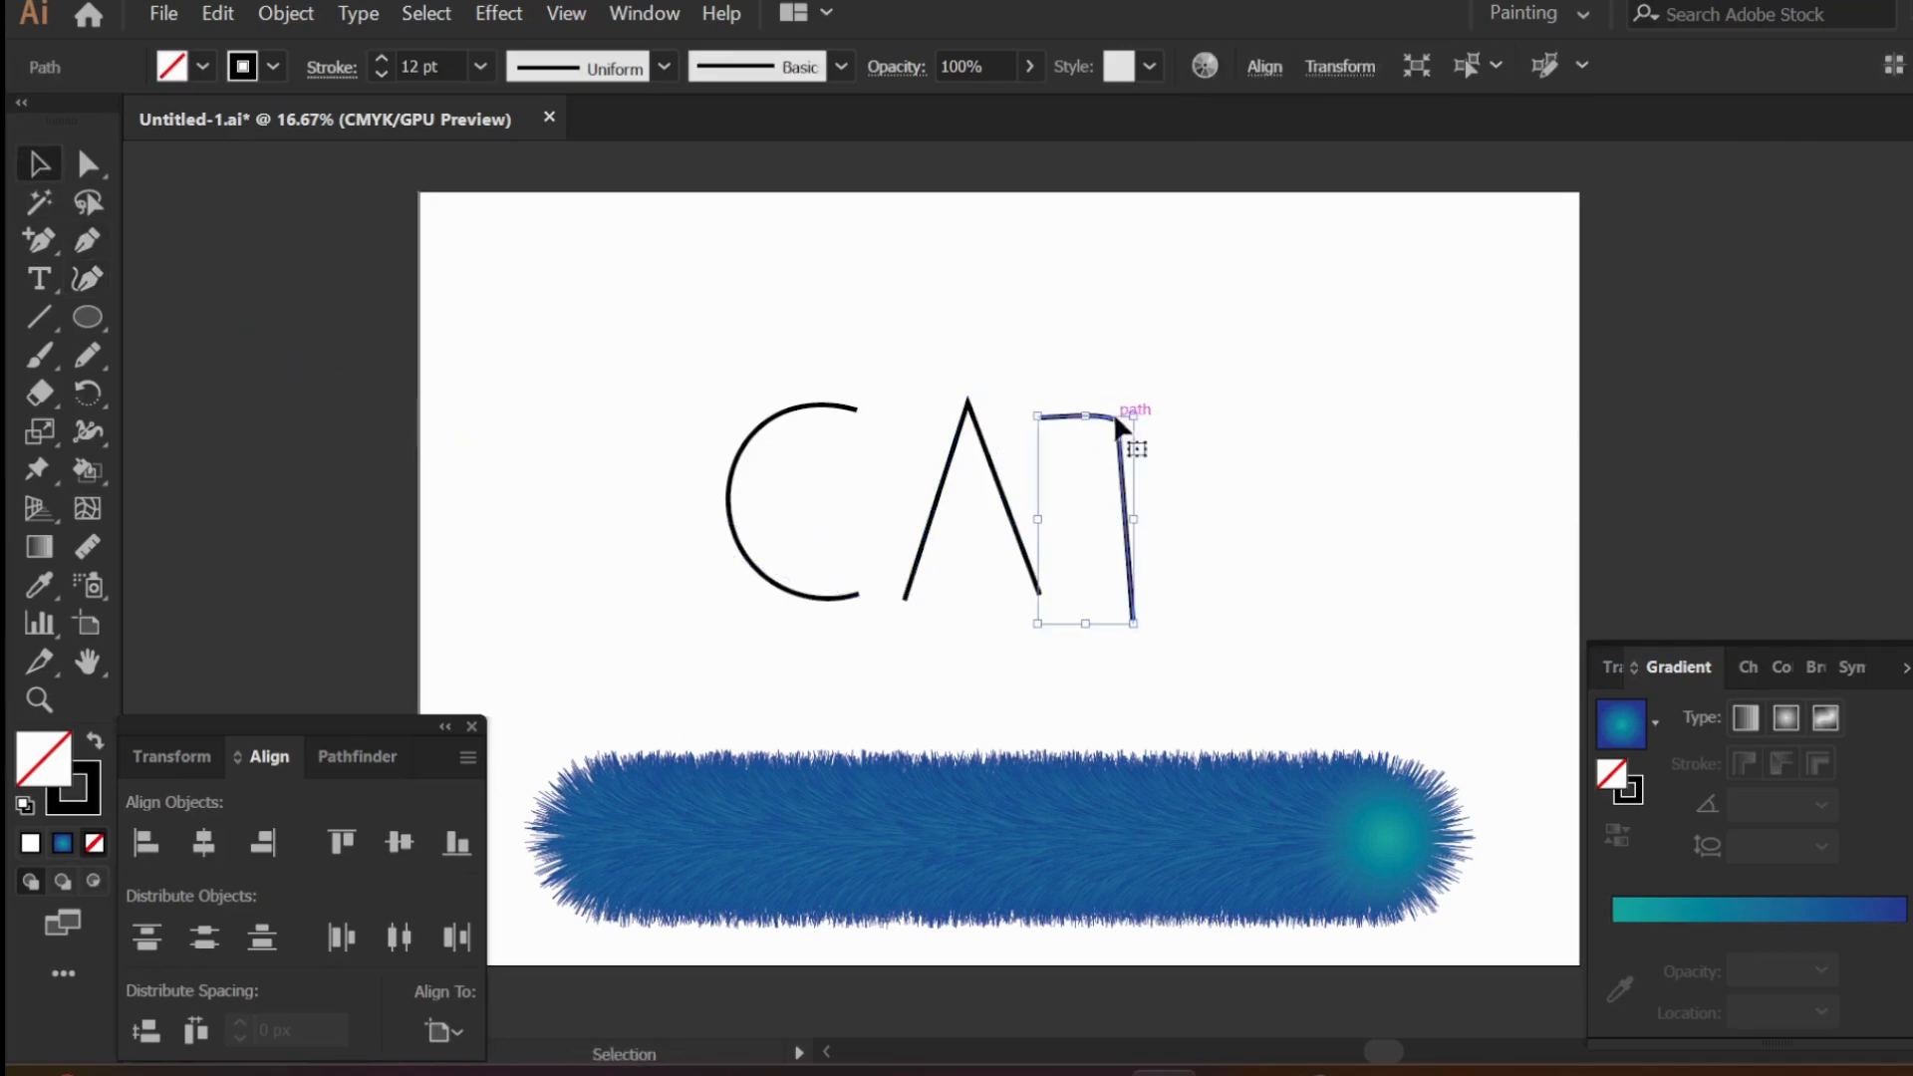
click(86, 360)
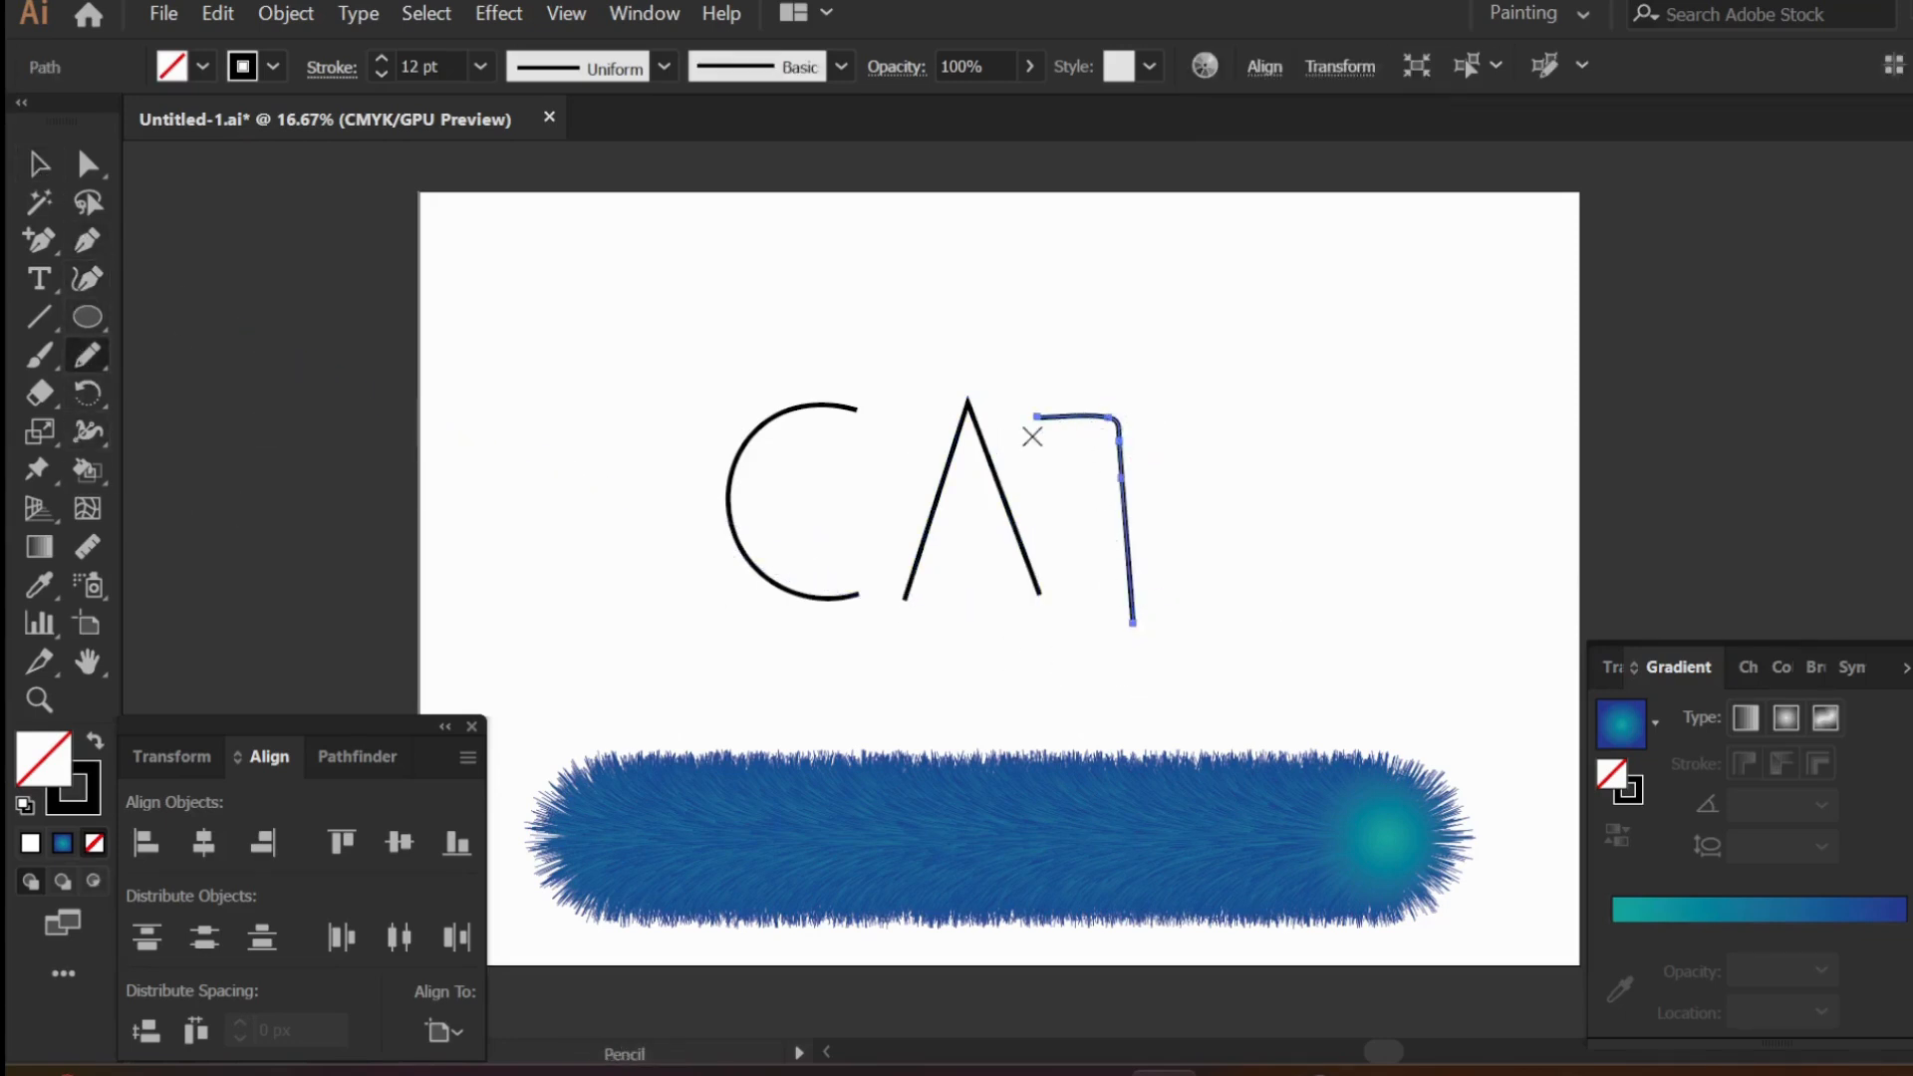
drag(1032, 437, 1342, 456)
key(ctrl+z)
drag(1195, 419, 1206, 417)
- Straighten the T's crossbar with the Curvature tool by raising both of its end points slightly above the old horizontal stroke
click(42, 167)
click(83, 275)
click(1040, 416)
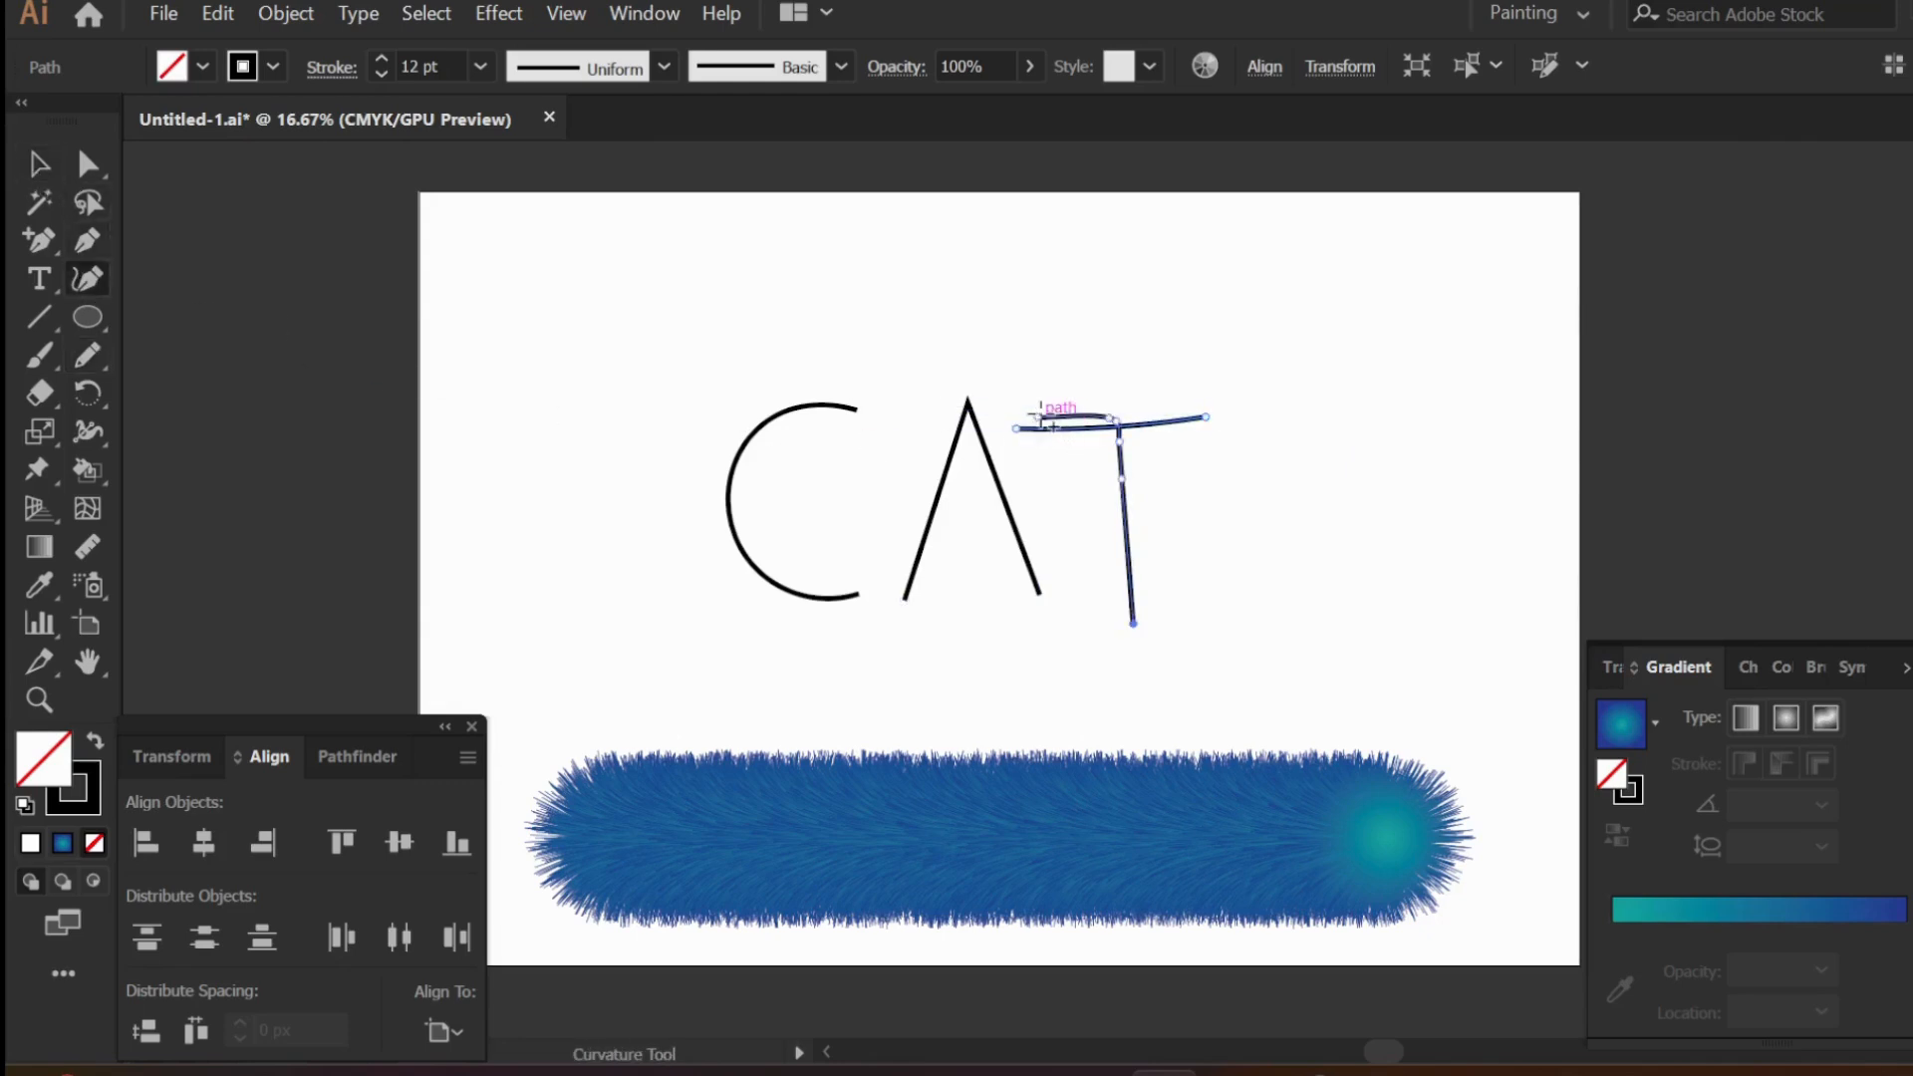
key(ctrl+z)
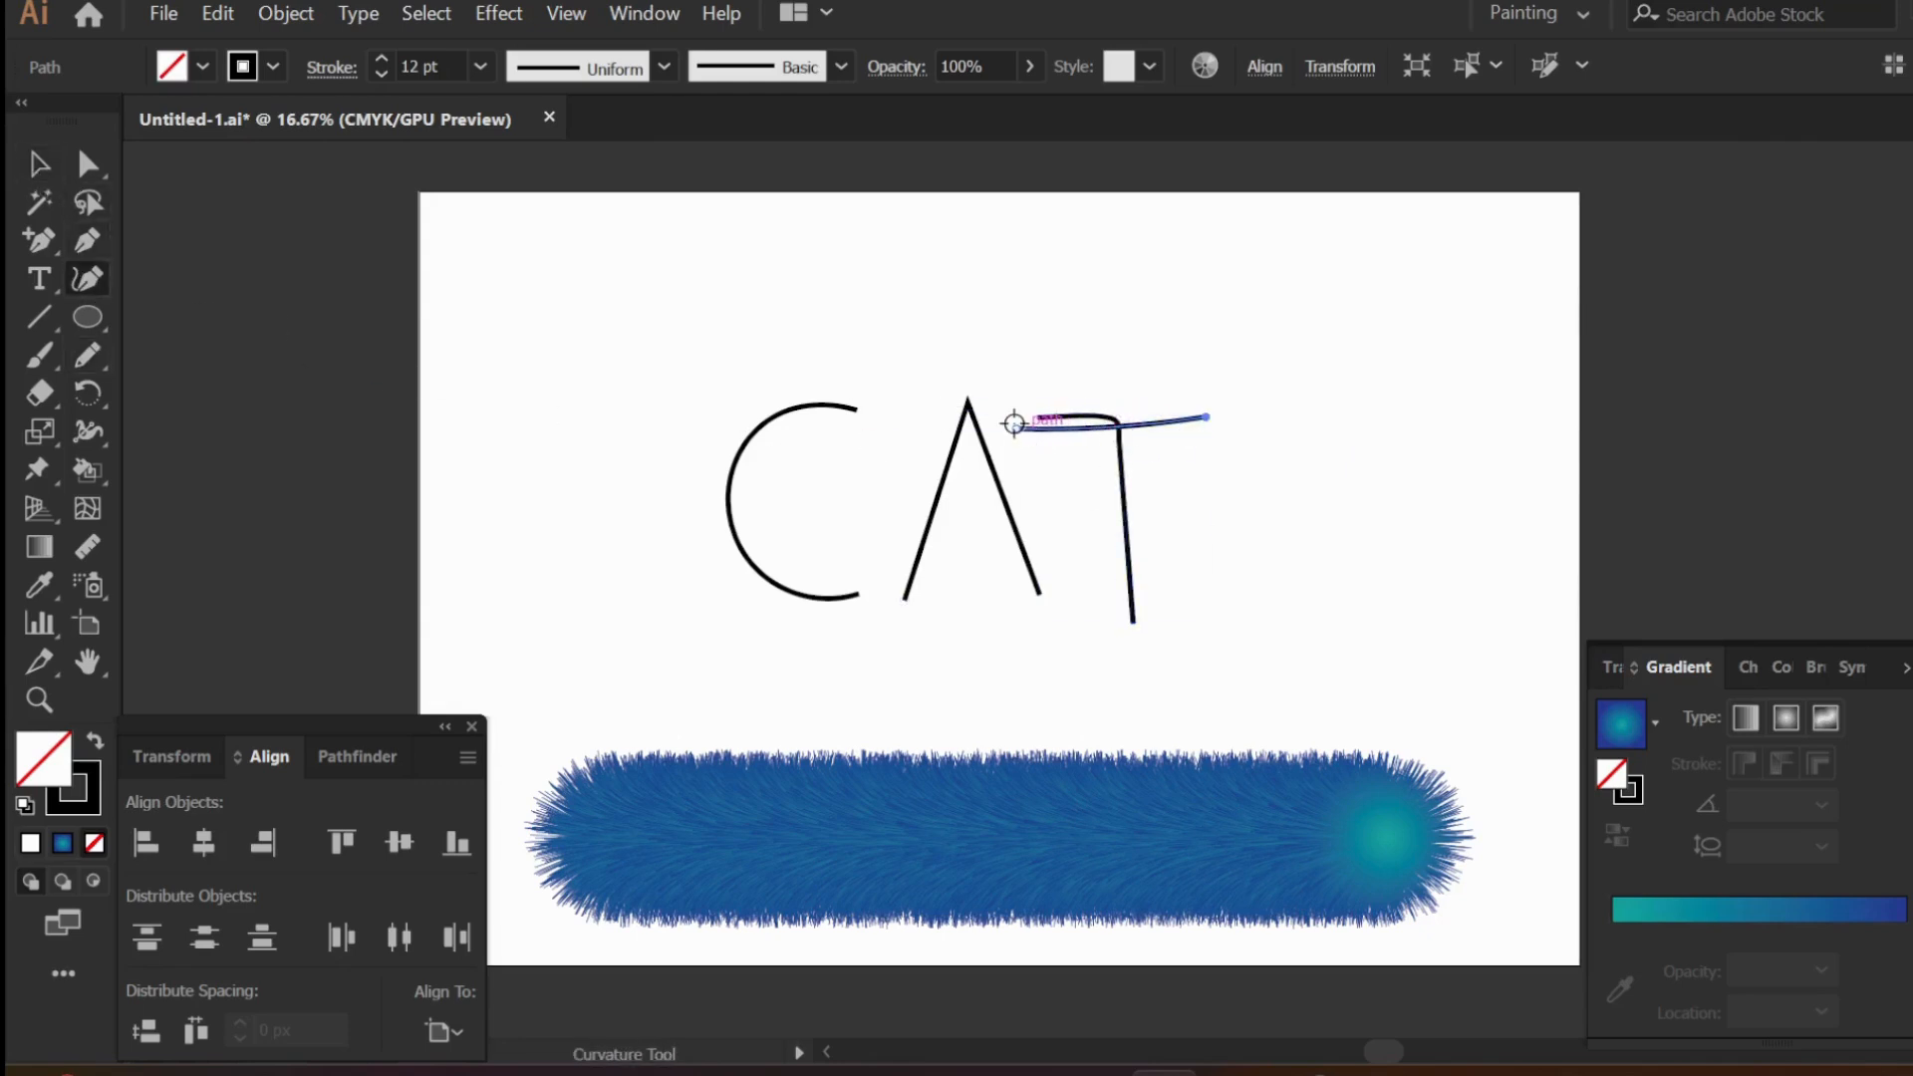
mouse_move(1014, 427)
mouse_down()
mouse_move(1001, 393)
mouse_move(1023, 408)
mouse_up()
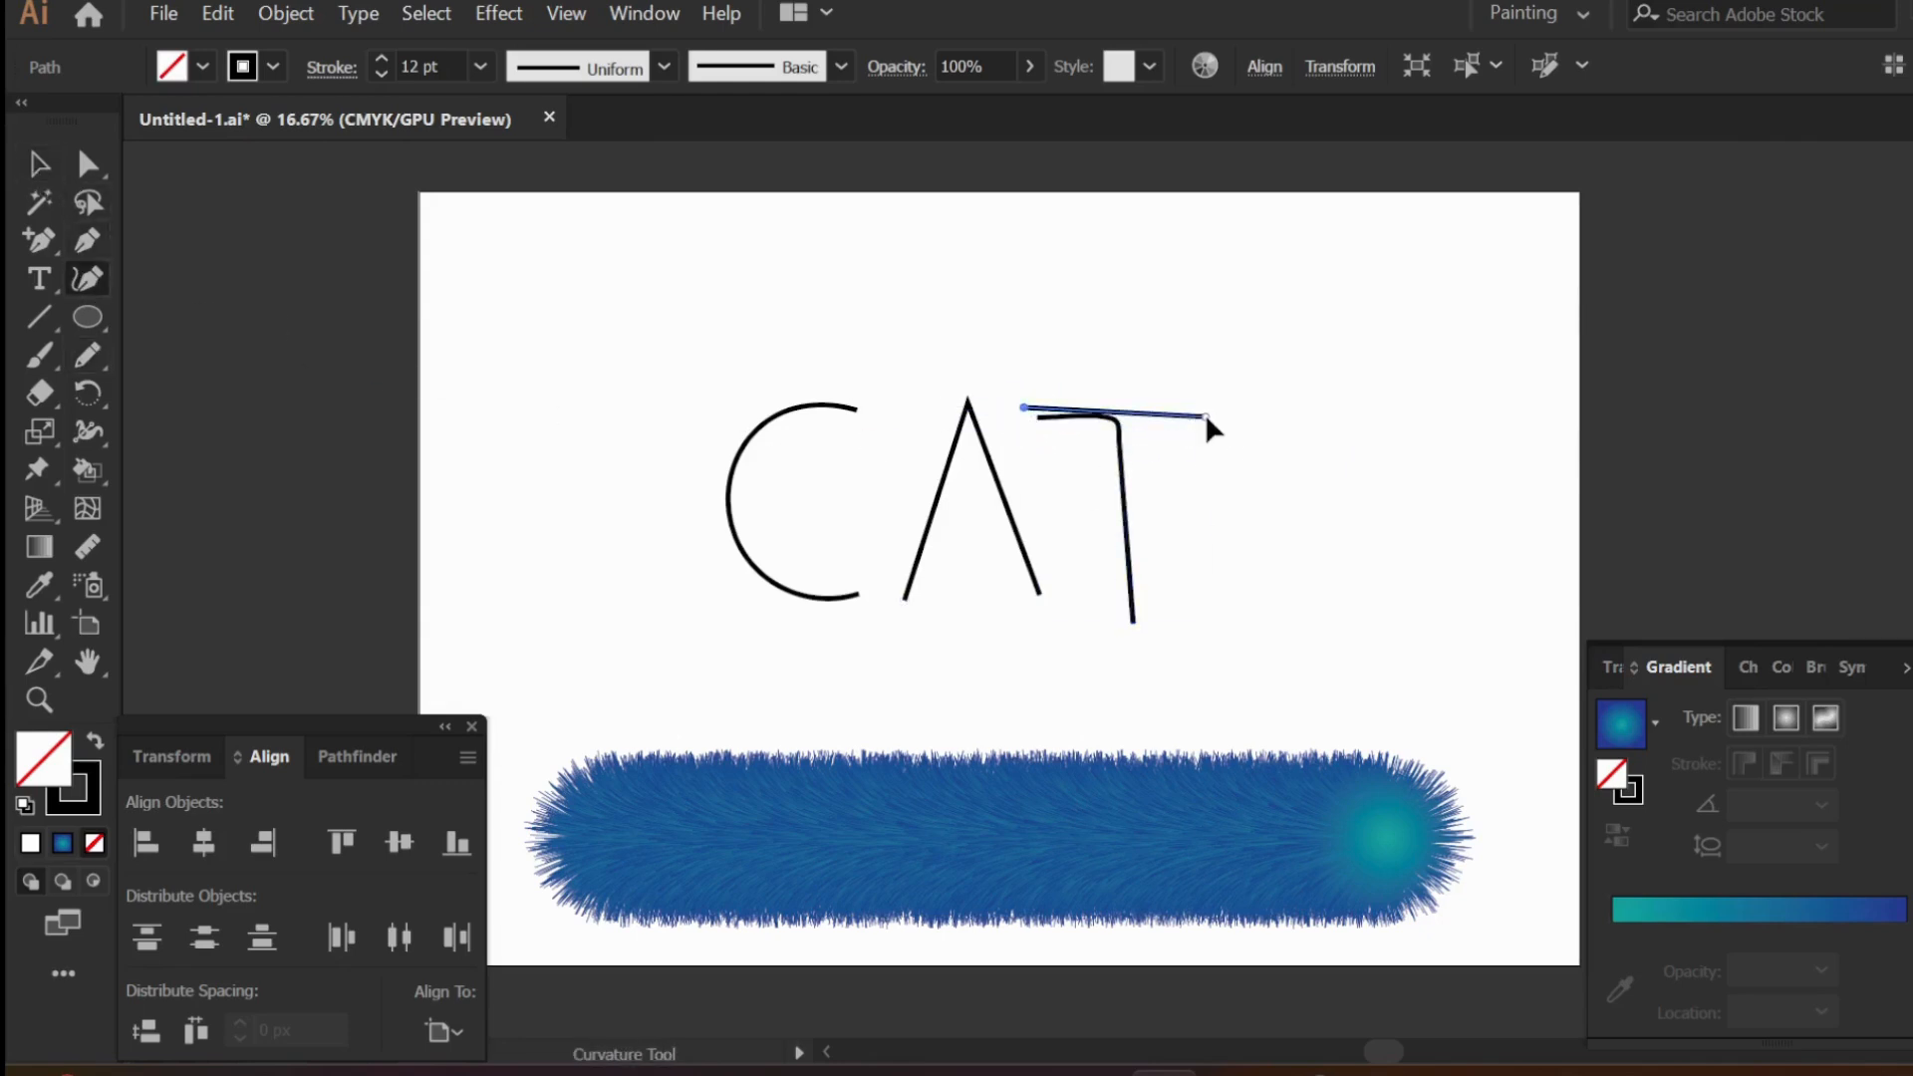
drag(1204, 415, 1202, 398)
click(39, 164)
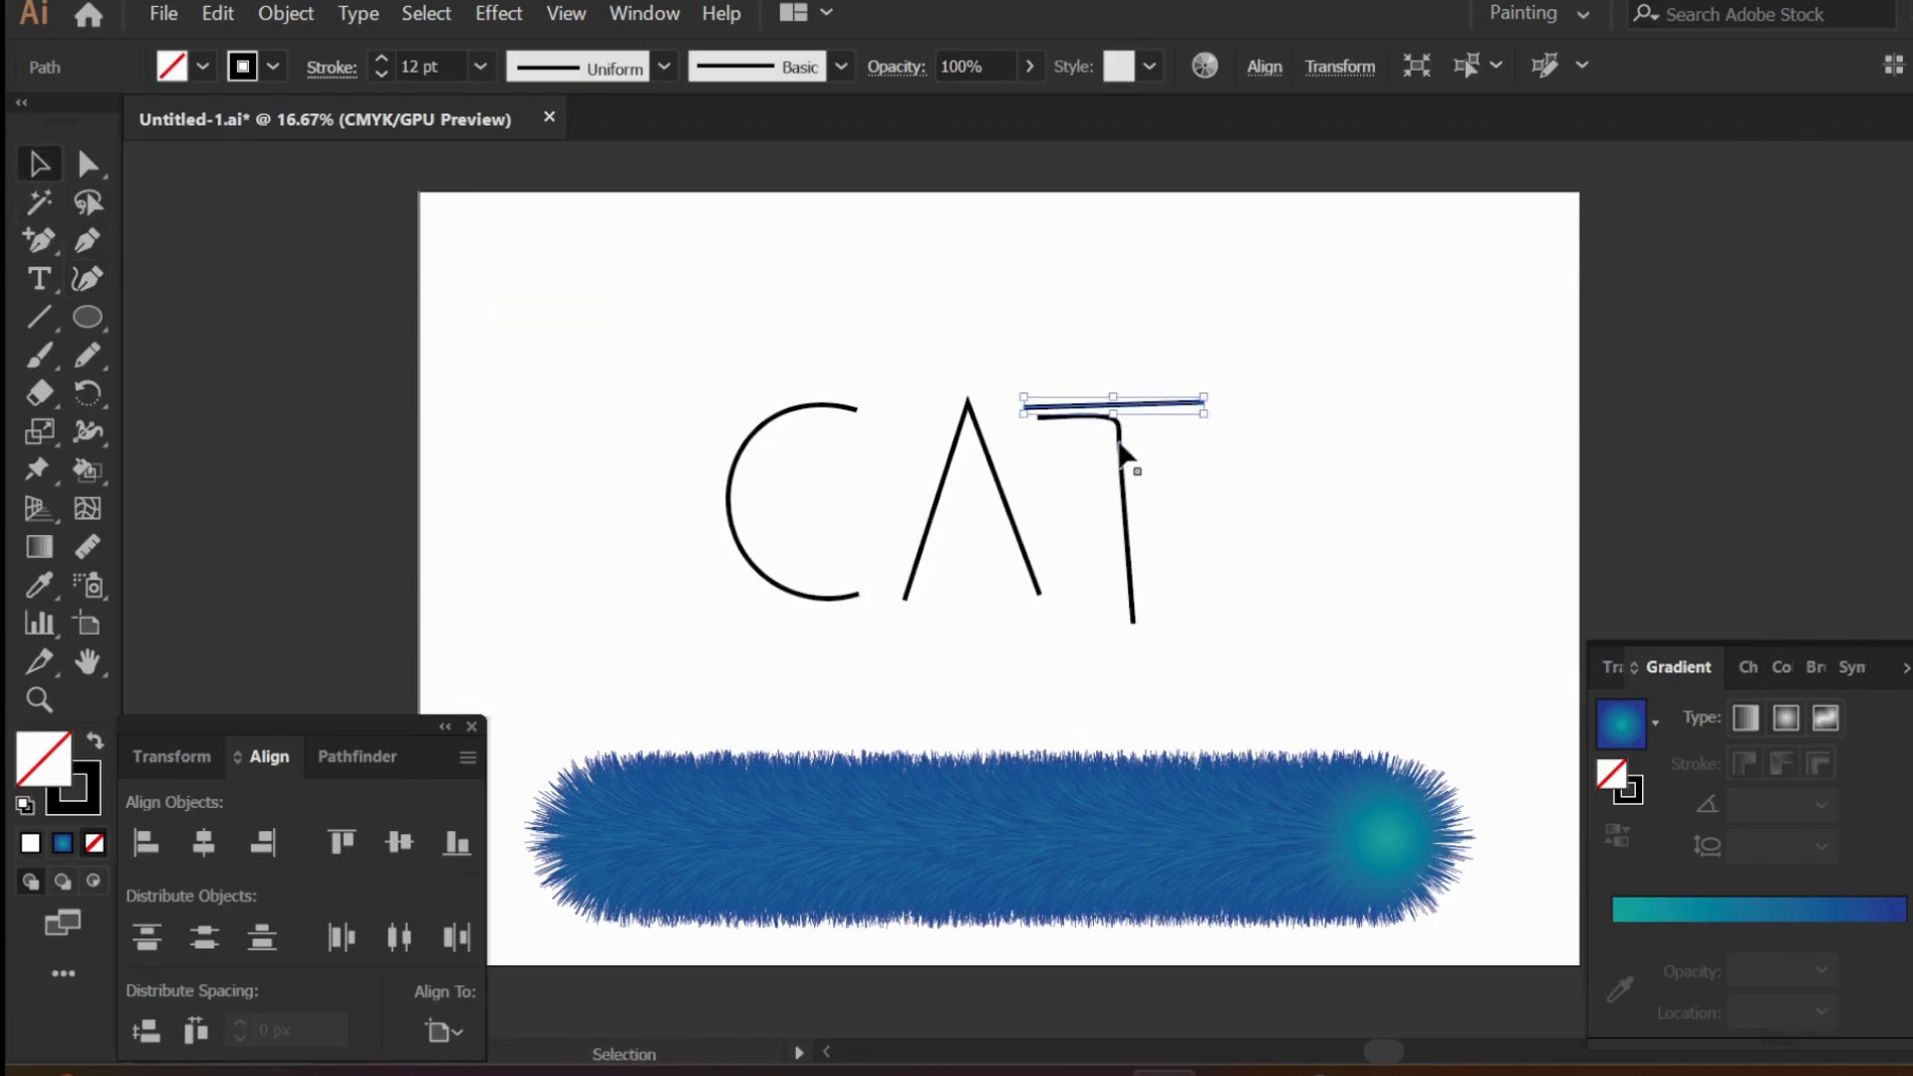
- Turn the original T path into a straight stem by deleting its three inner points and moving its upper end onto the crossbar
click(1118, 442)
click(88, 279)
click(1111, 418)
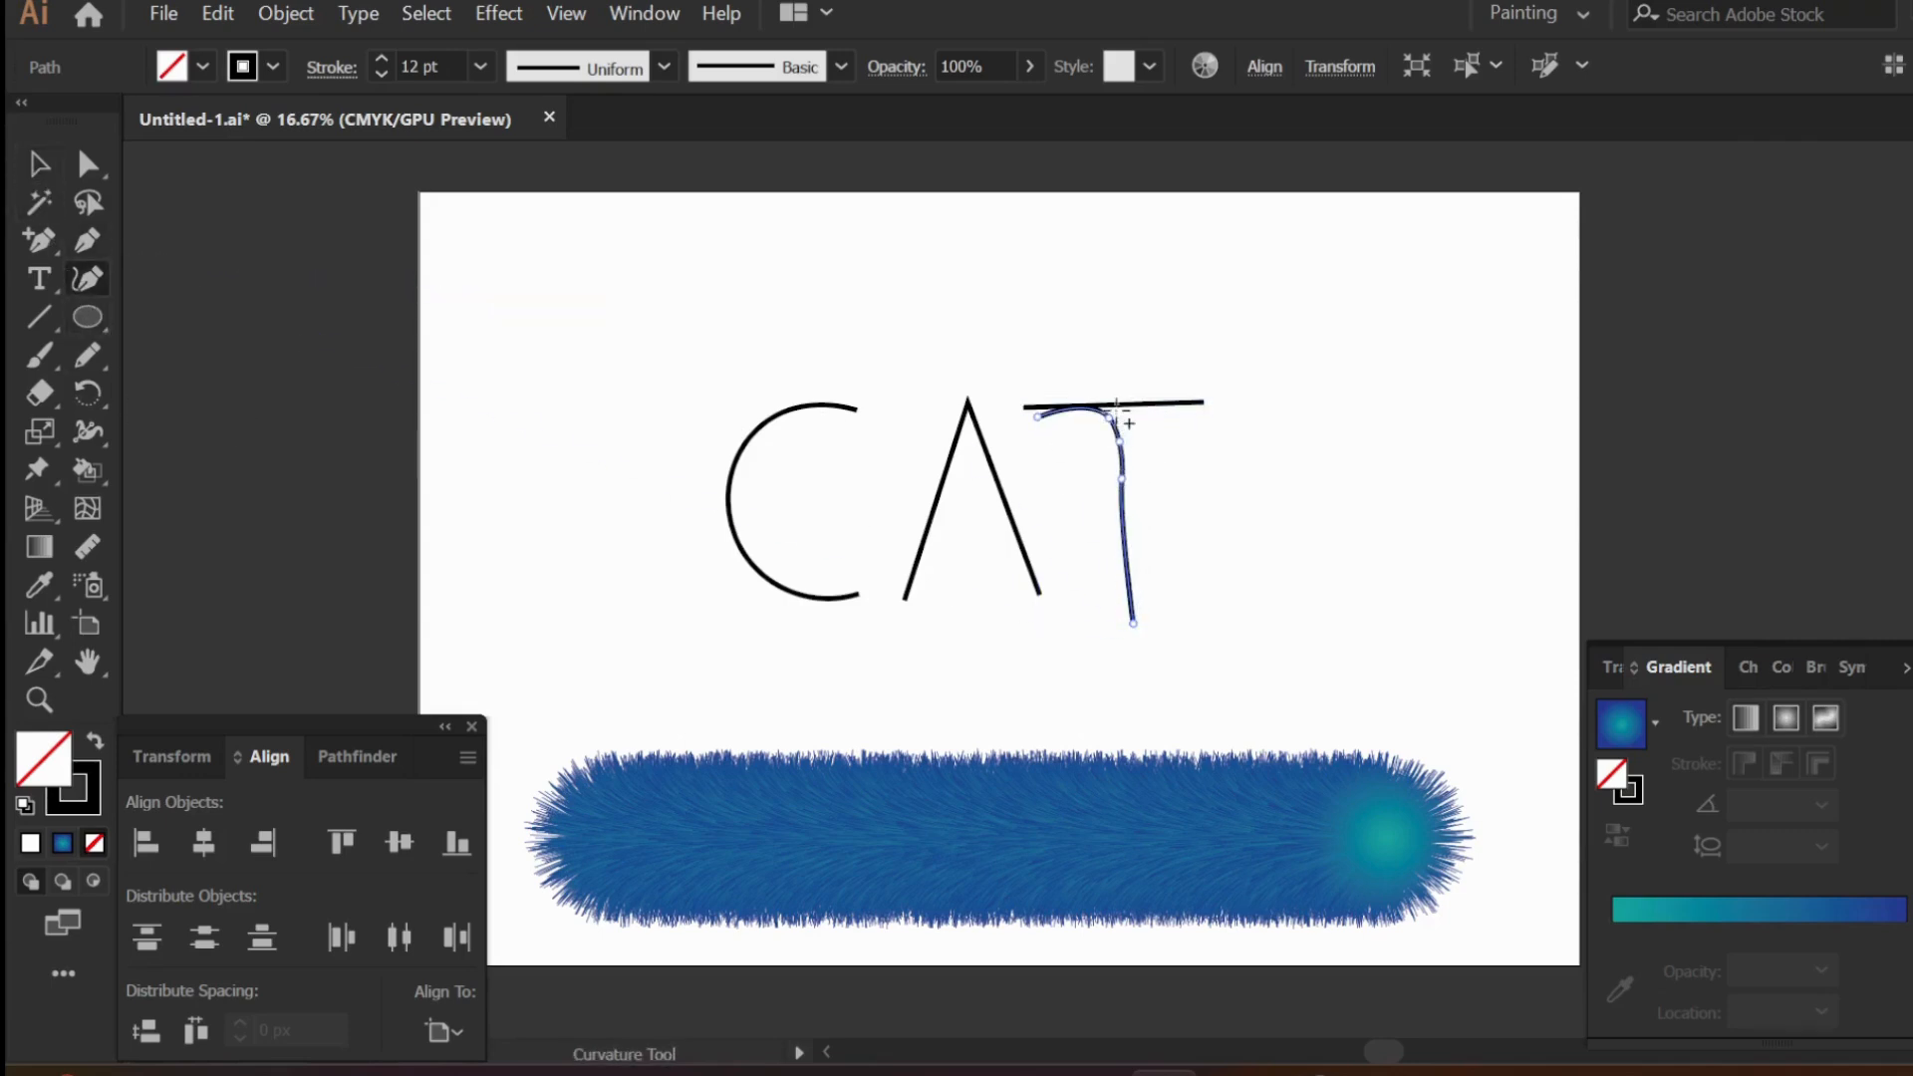
click(1109, 419)
key(Delete)
click(1119, 442)
key(Delete)
click(1118, 475)
key(Delete)
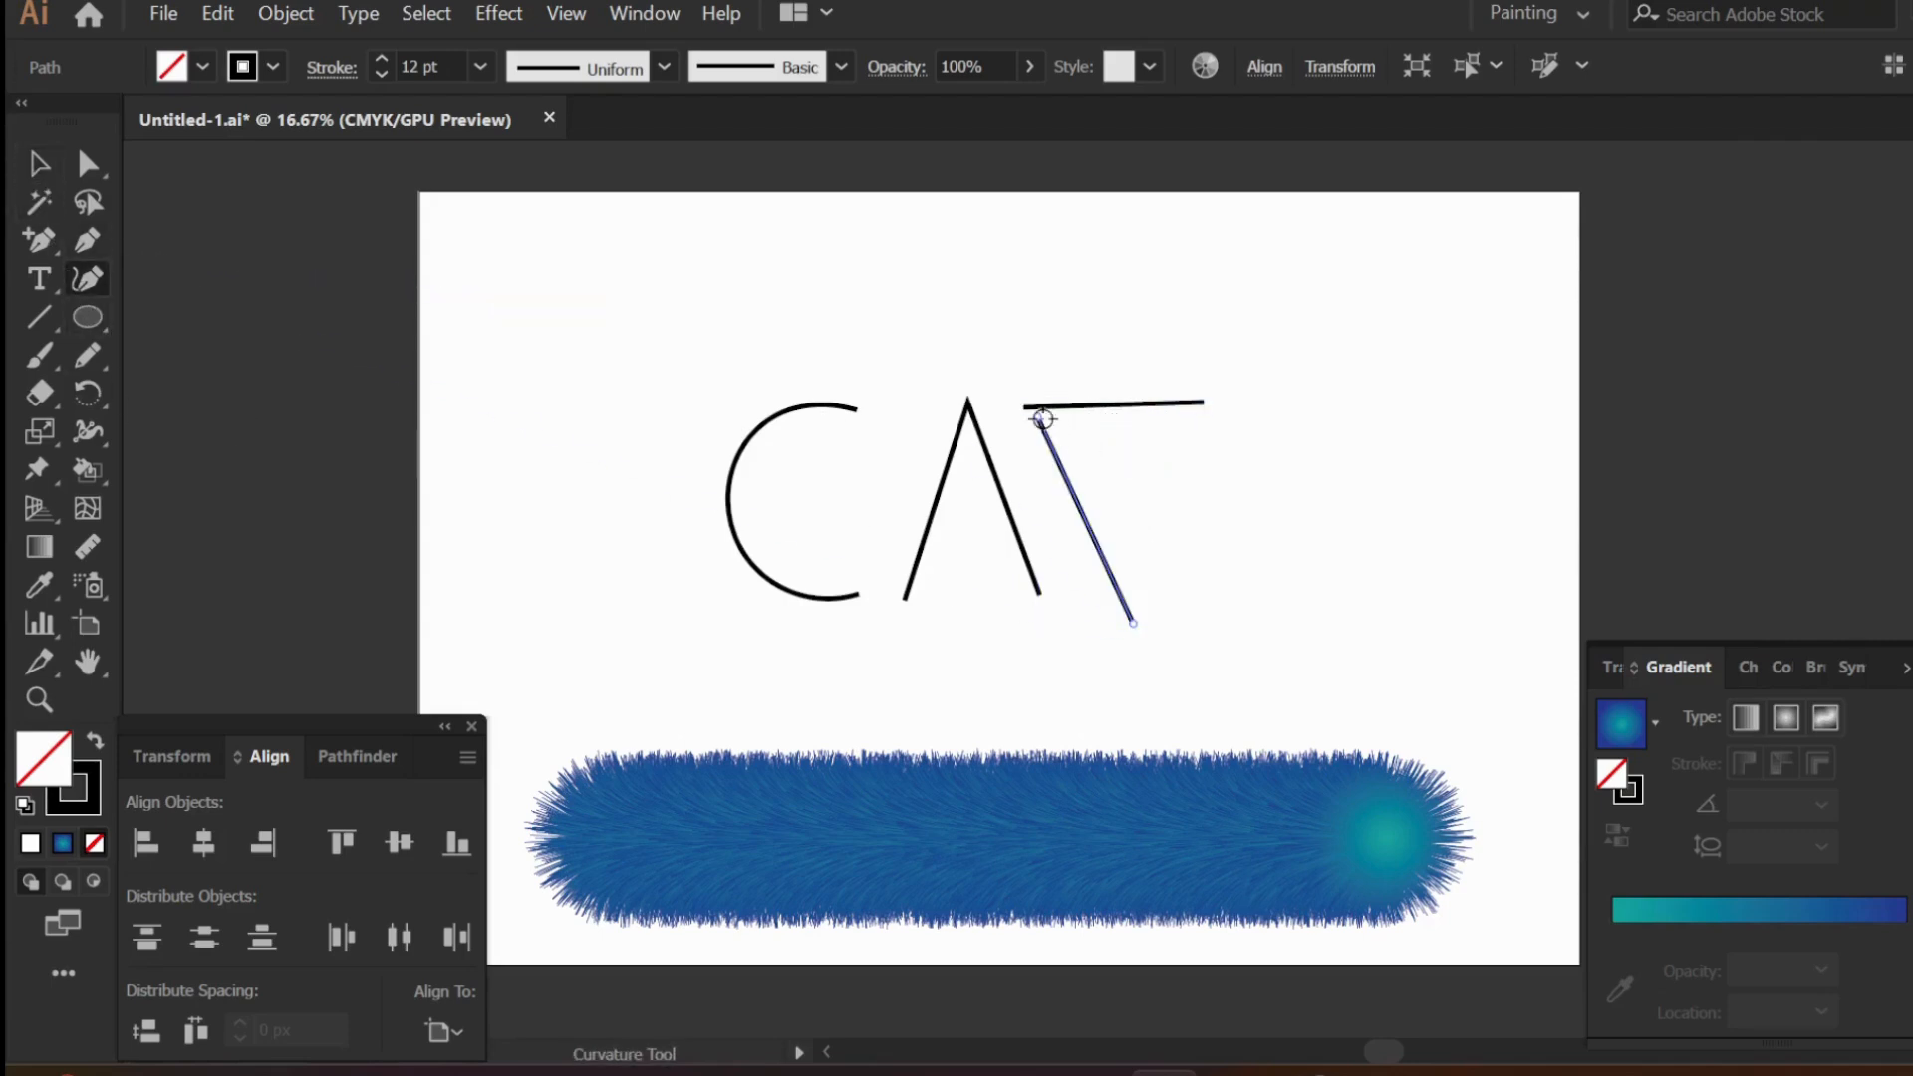
drag(1037, 417, 1128, 405)
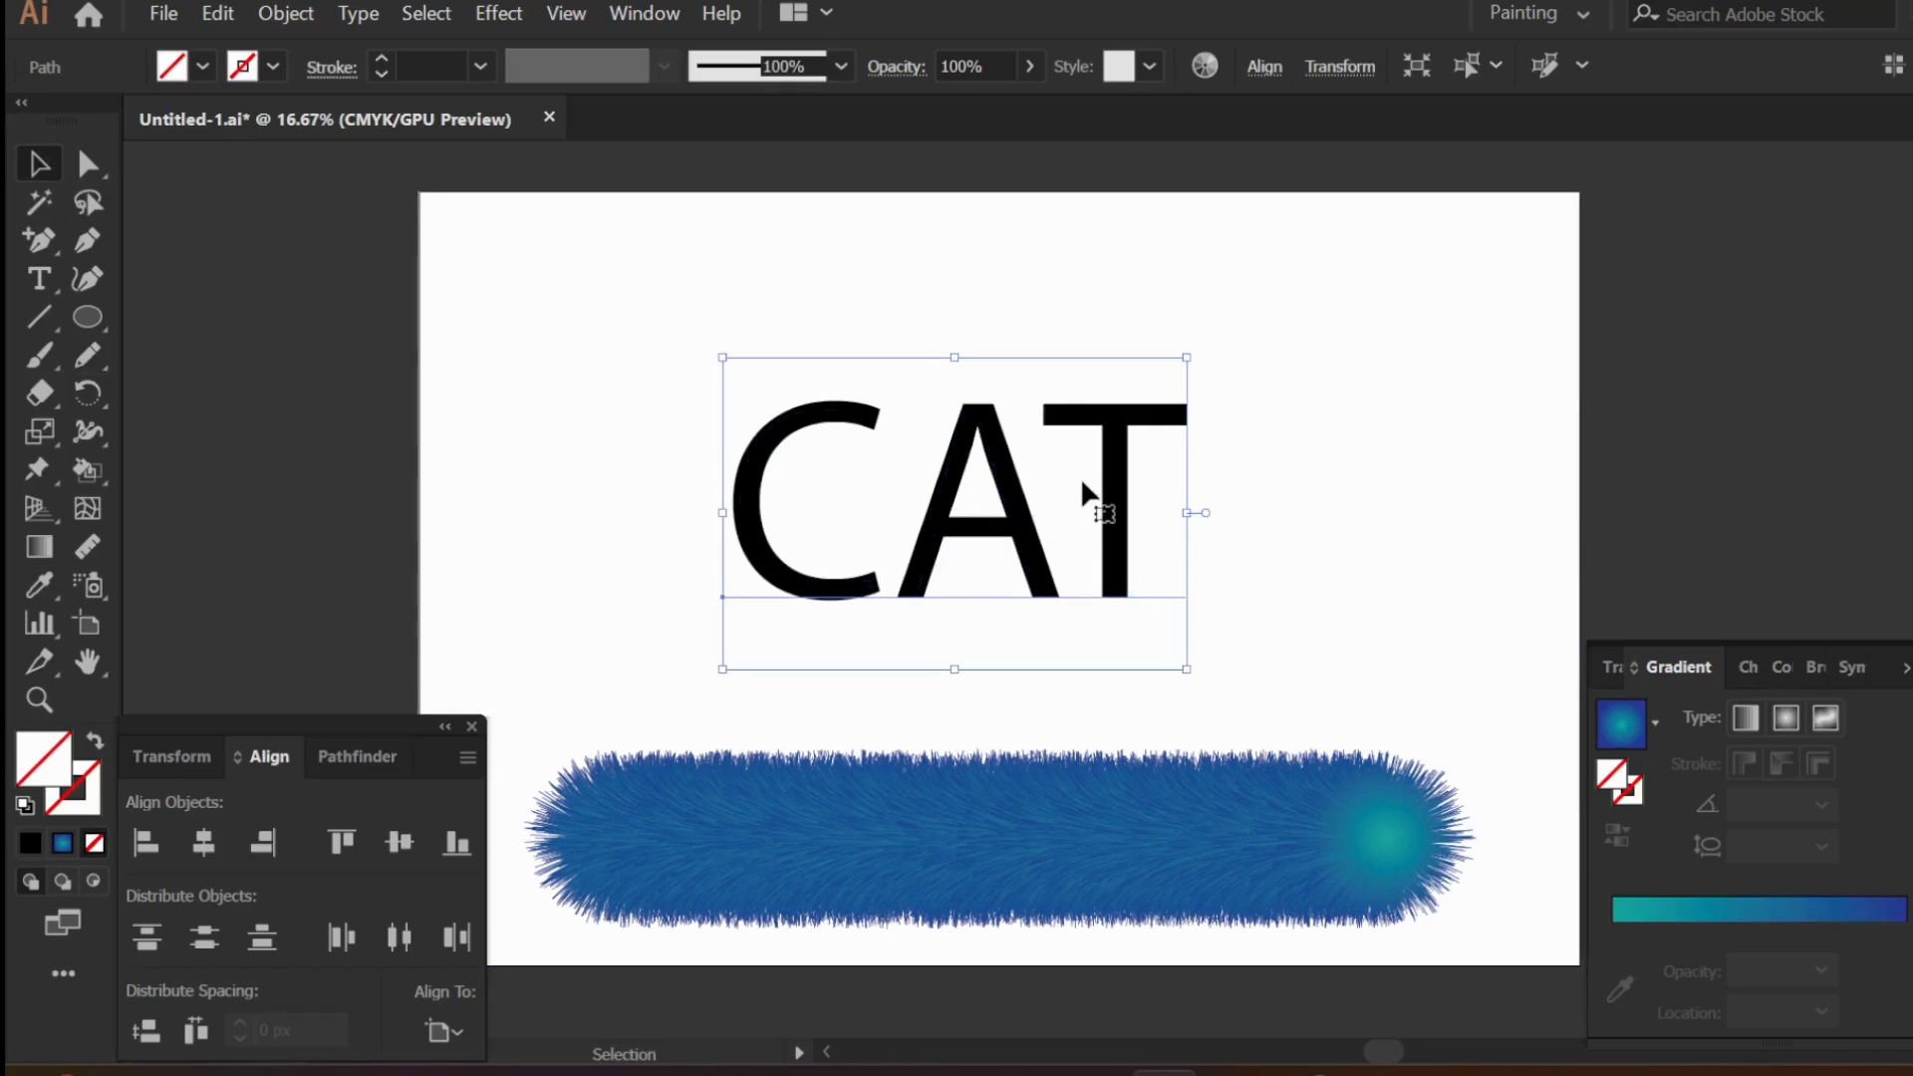
- Delete the CAT text object, keeping the traced letter paths
key(Delete)
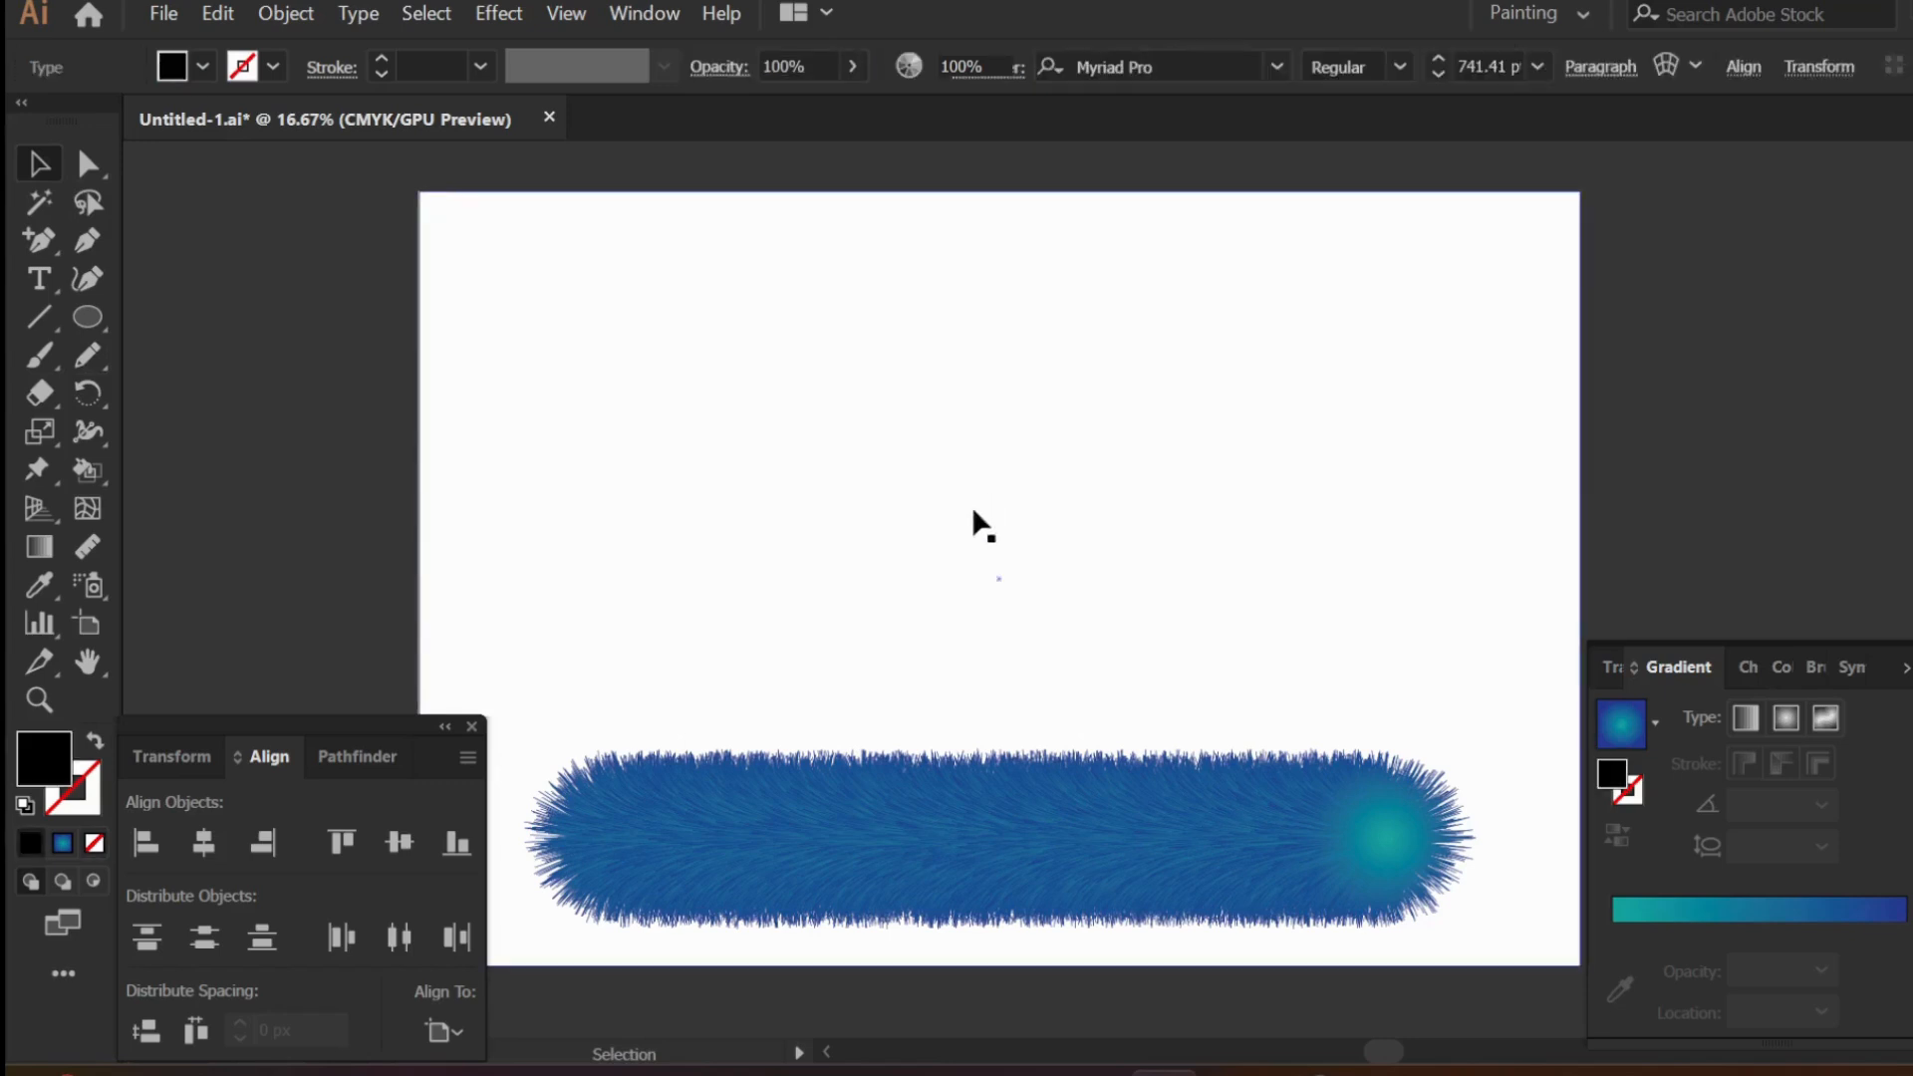
click(482, 352)
key(Delete)
- Select the three traced letter paths and give them a black 12 pt stroke
drag(445, 371, 1475, 625)
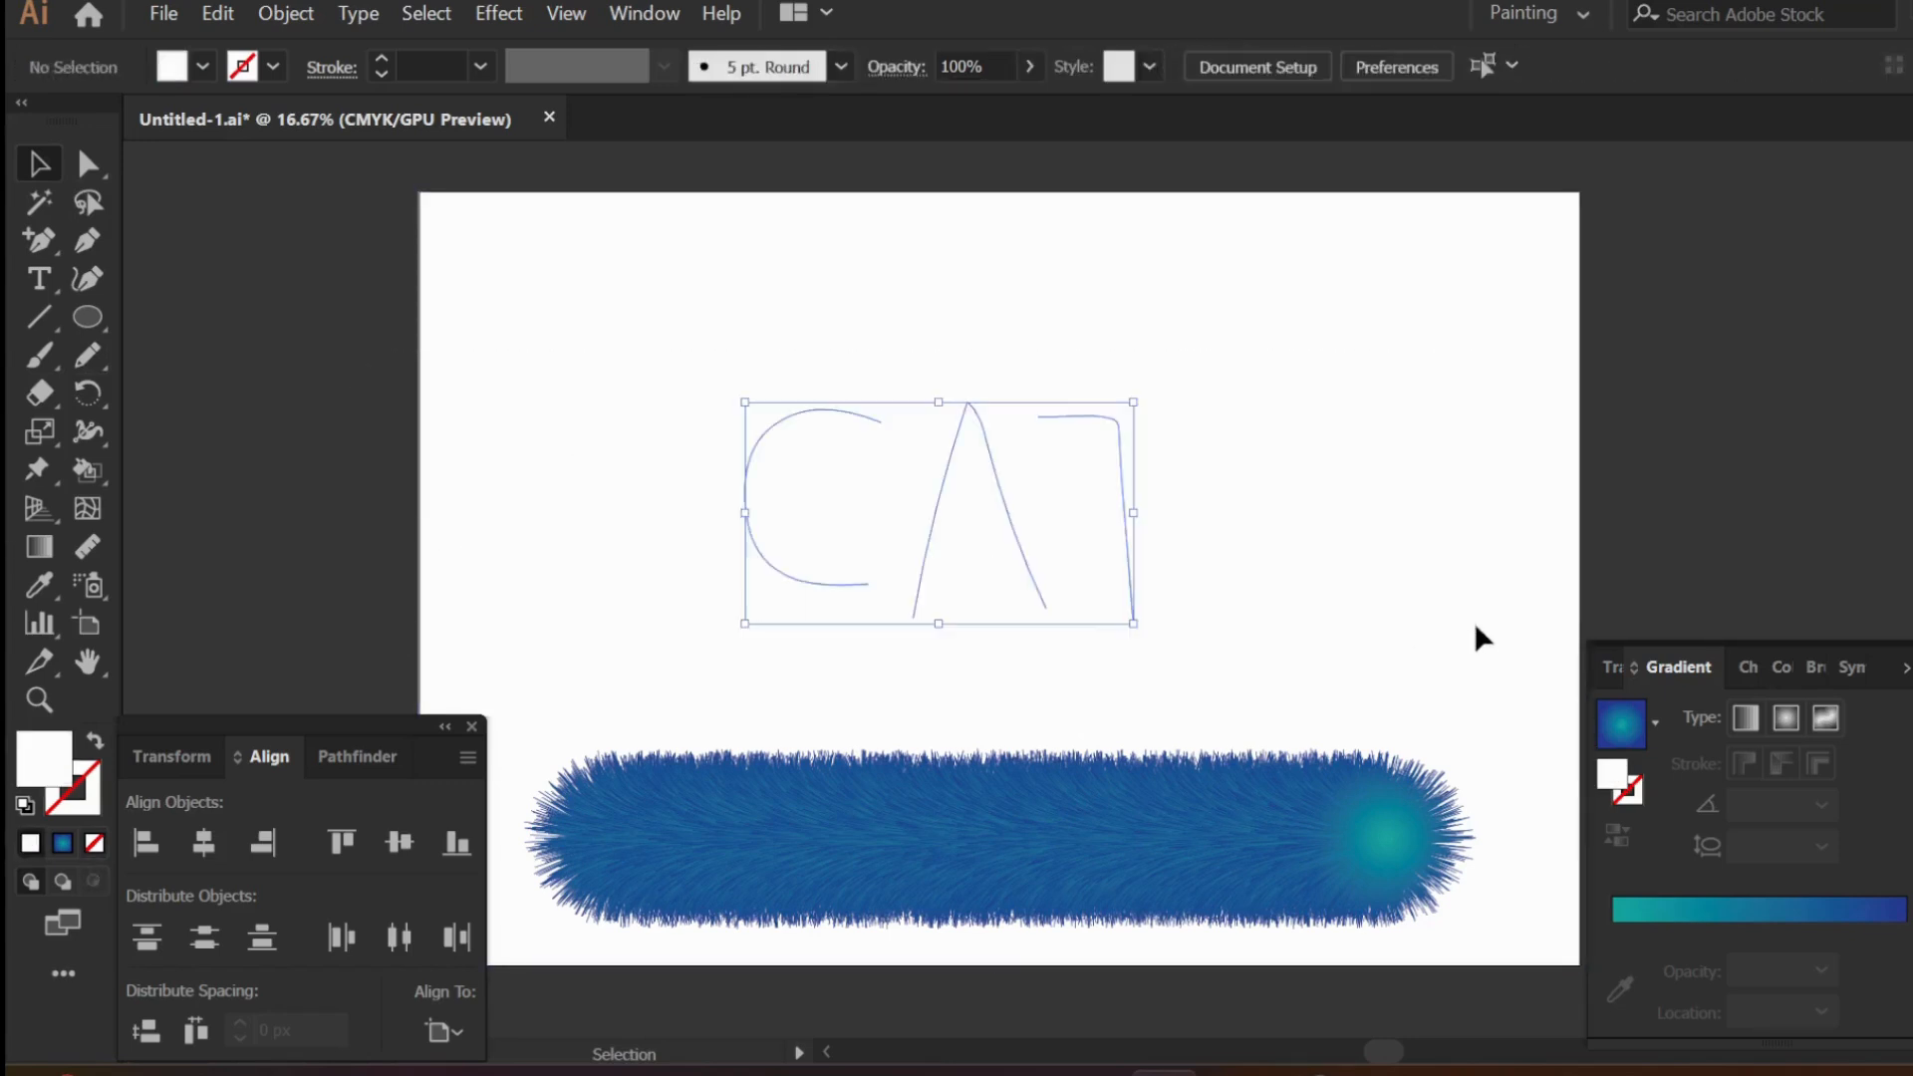
click(201, 67)
click(94, 120)
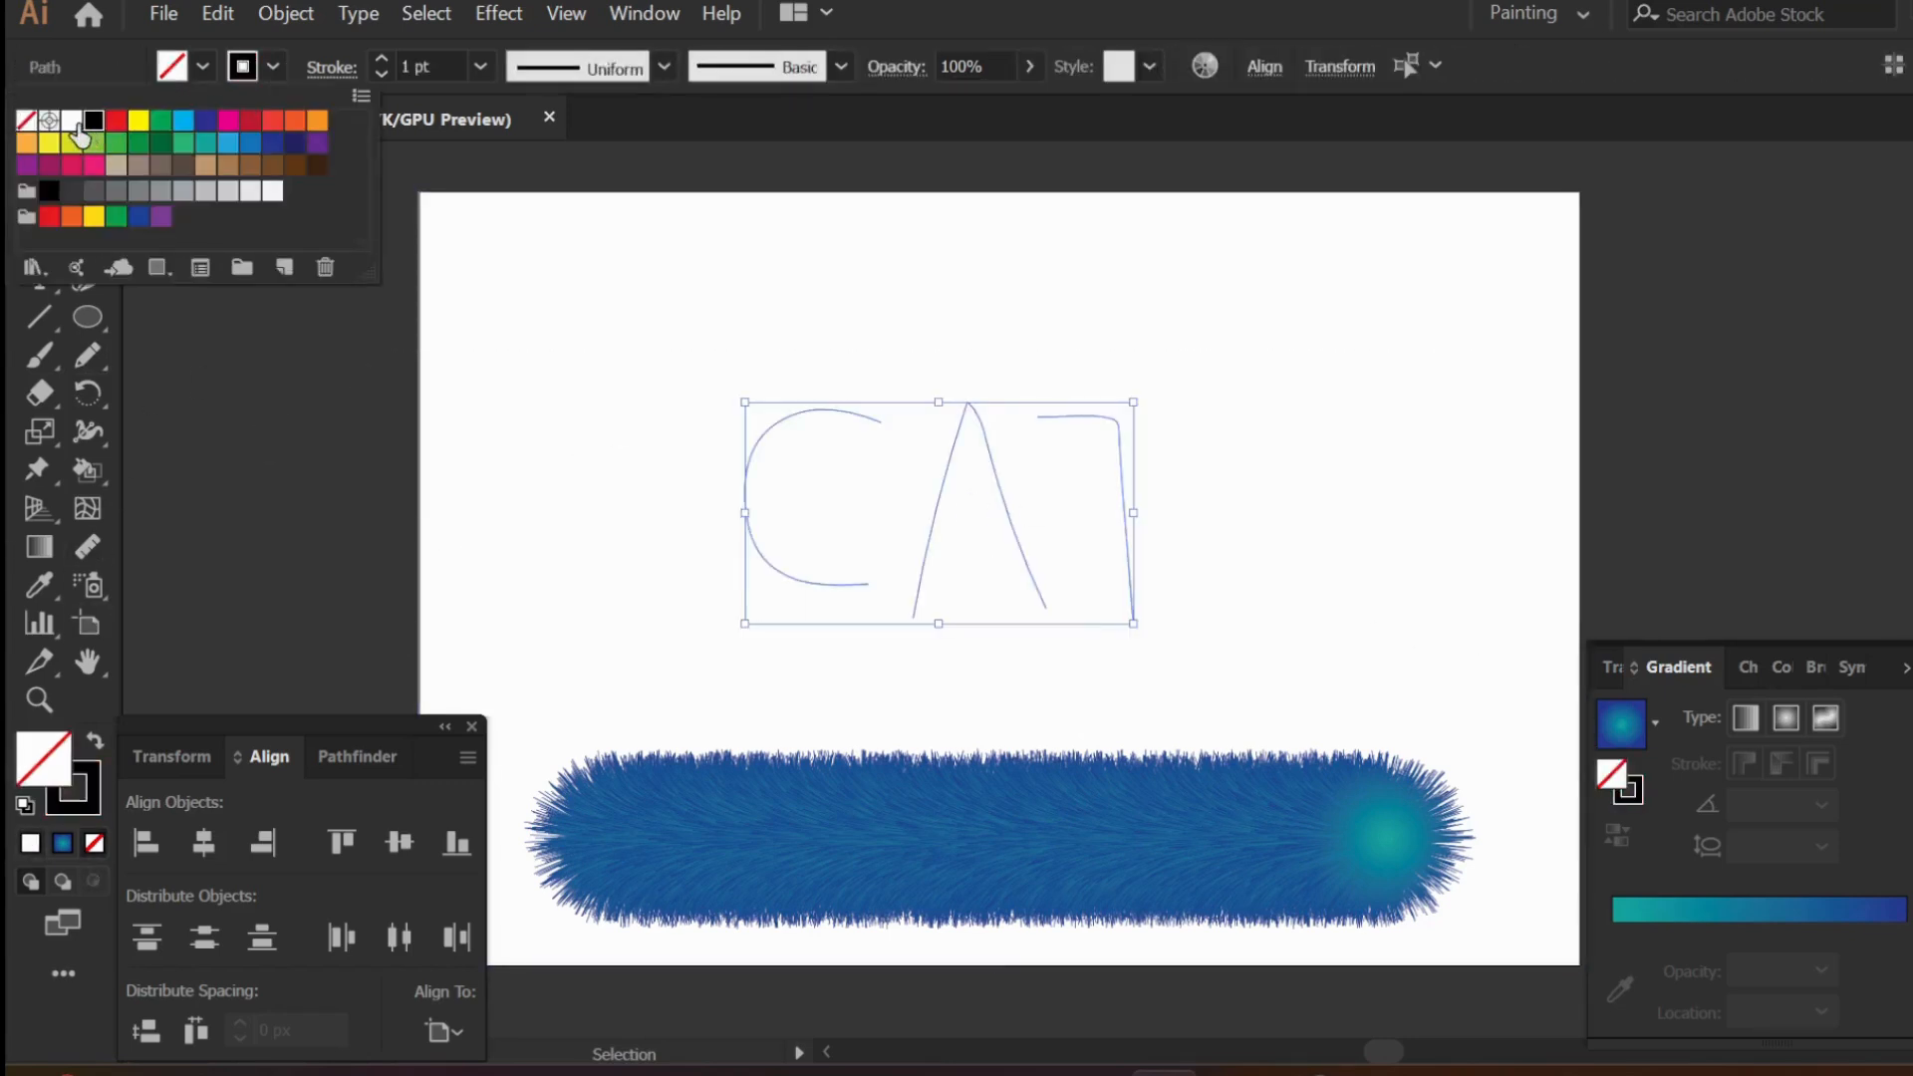
click(381, 57)
click(380, 57)
click(381, 57)
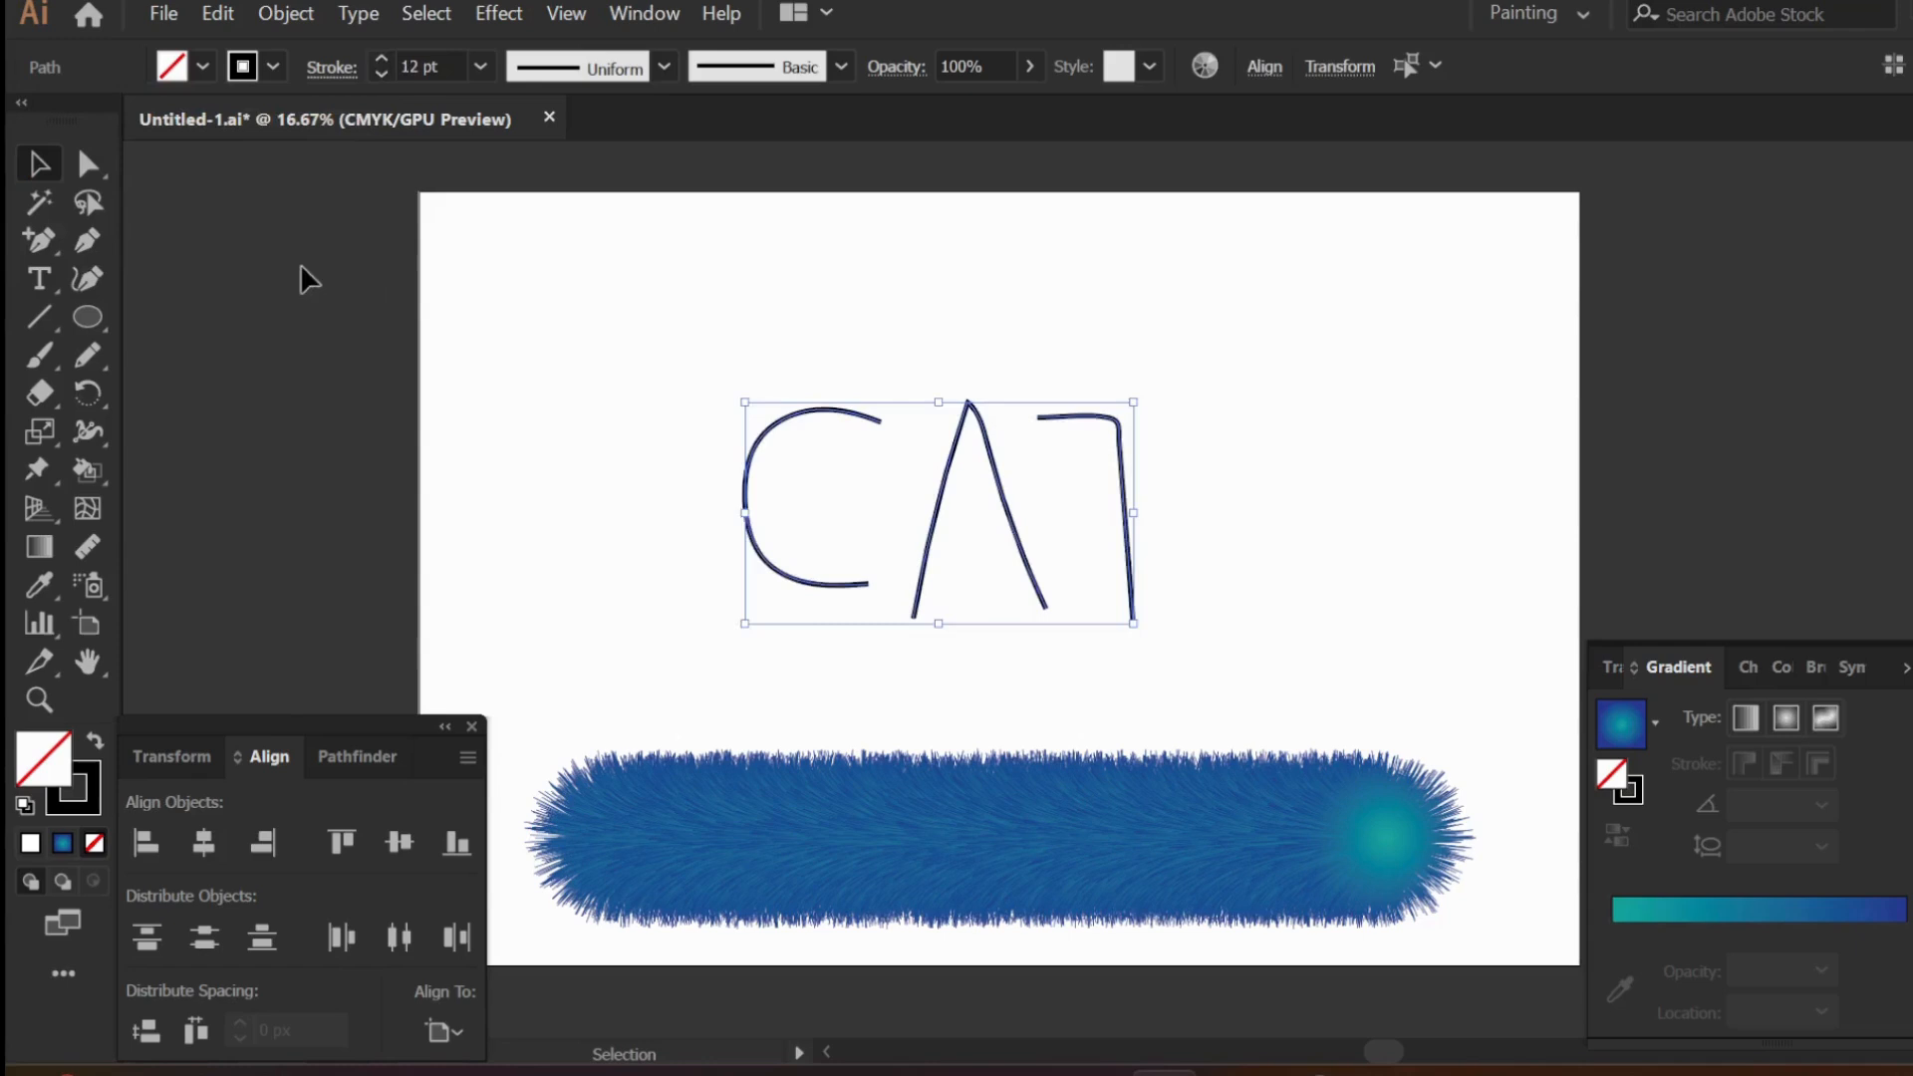
- Round out the letter C with the Curvature tool by deleting its middle-left and bottom anchors and moving the remaining curve points outward
click(767, 511)
click(757, 520)
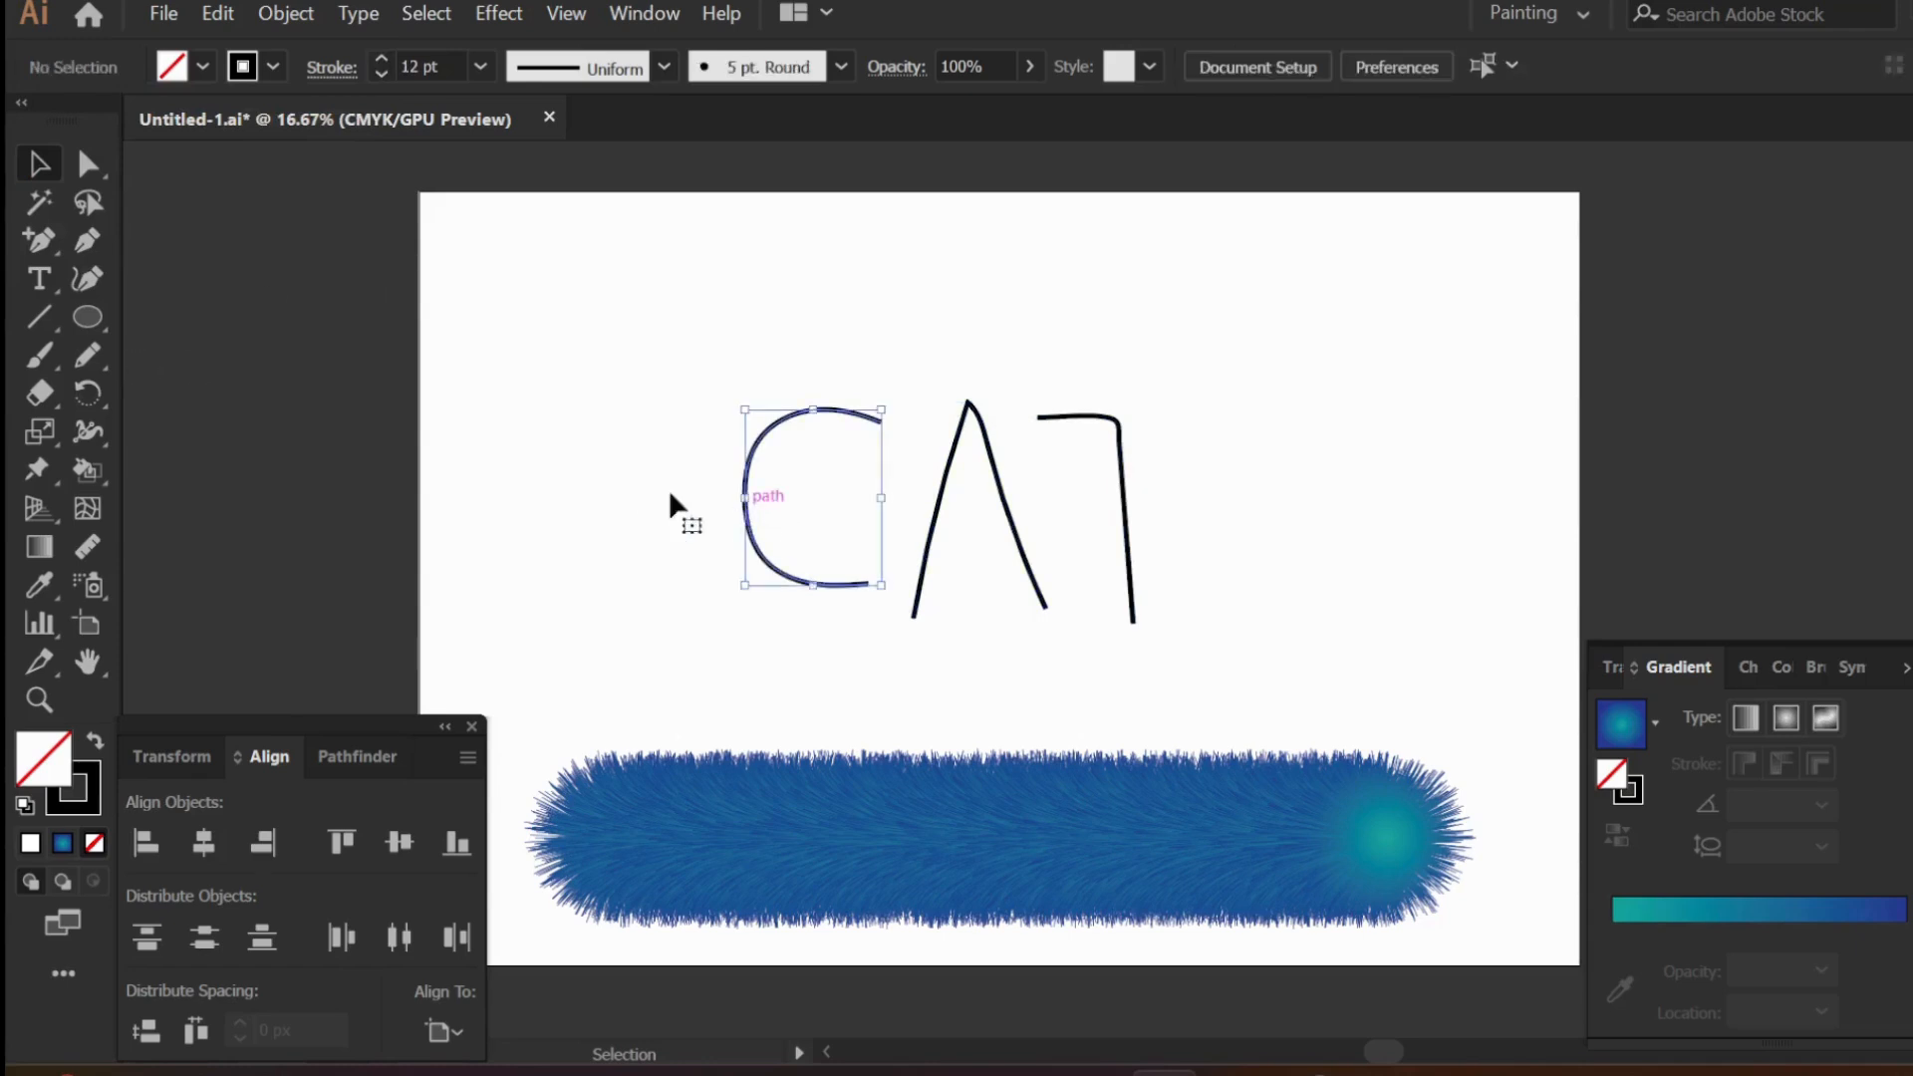
click(86, 279)
key(Delete)
click(745, 497)
key(Delete)
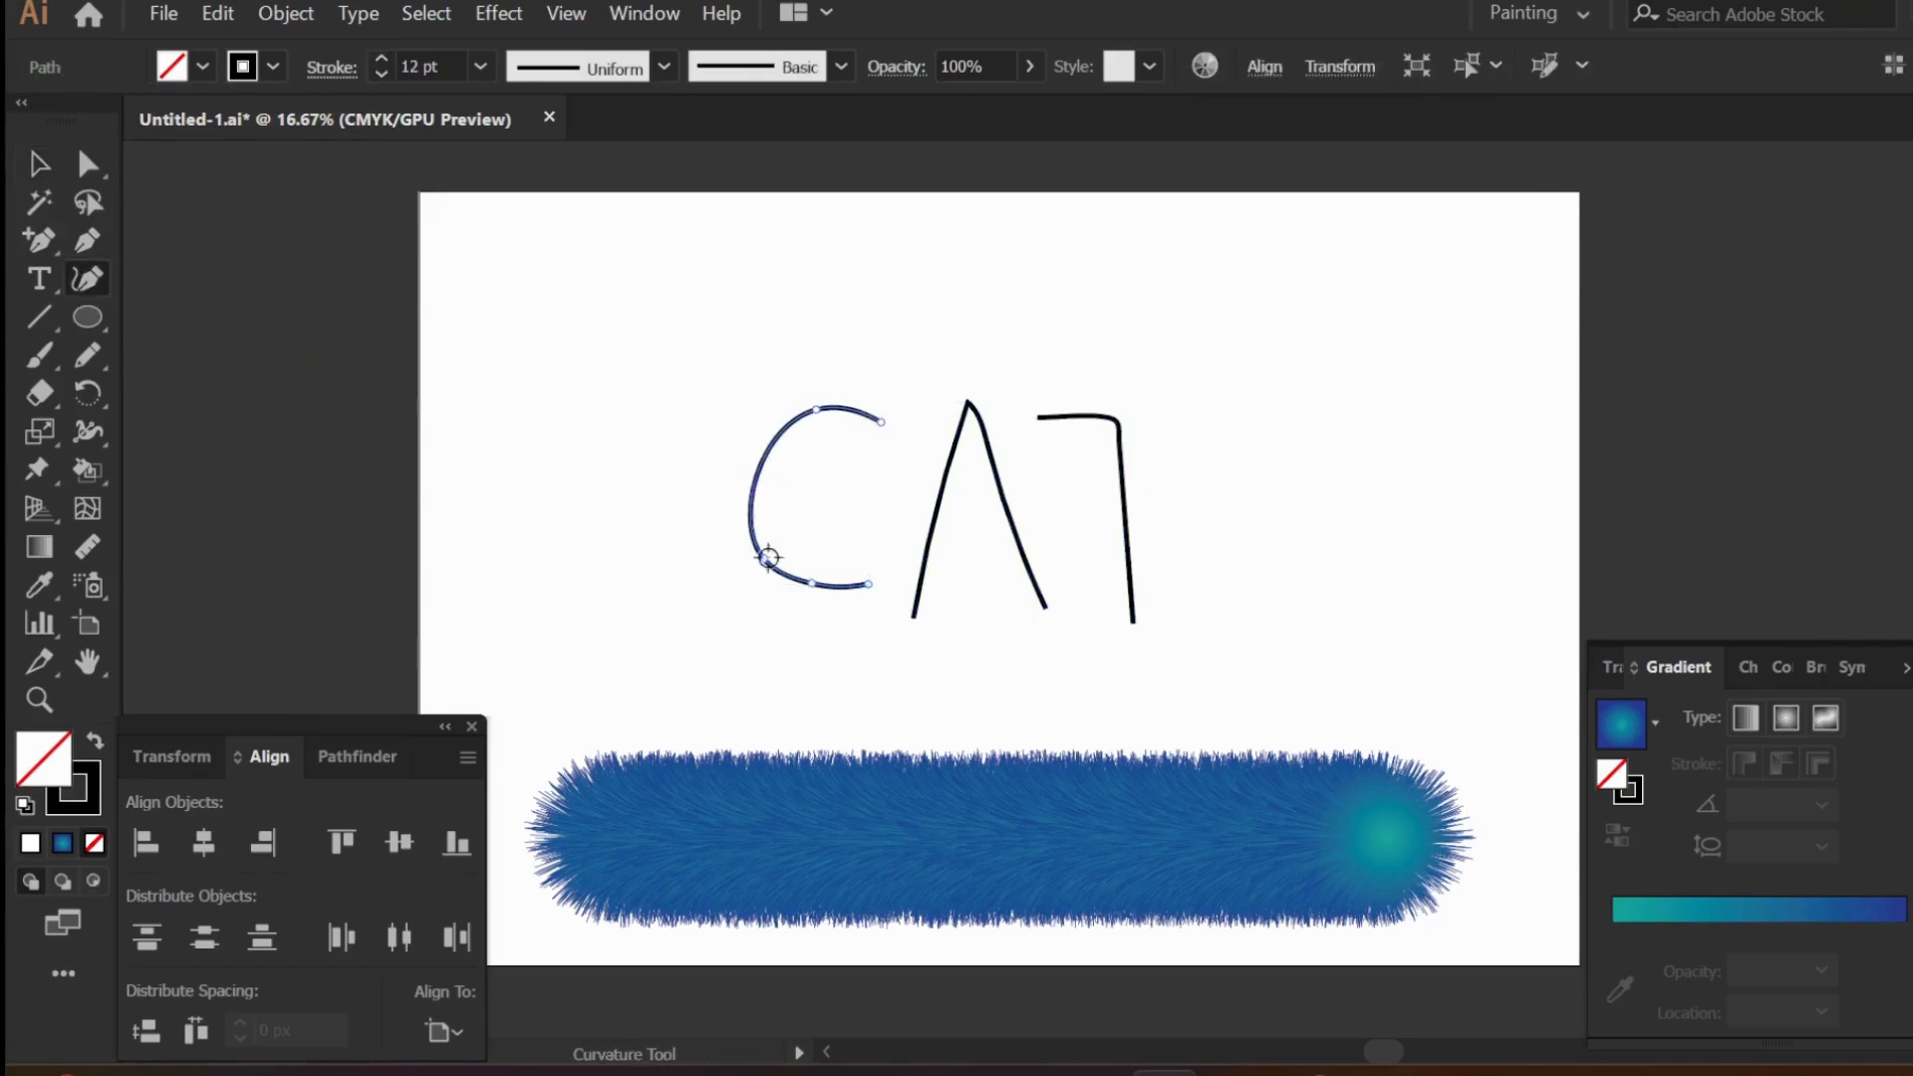
drag(814, 408, 763, 422)
click(809, 583)
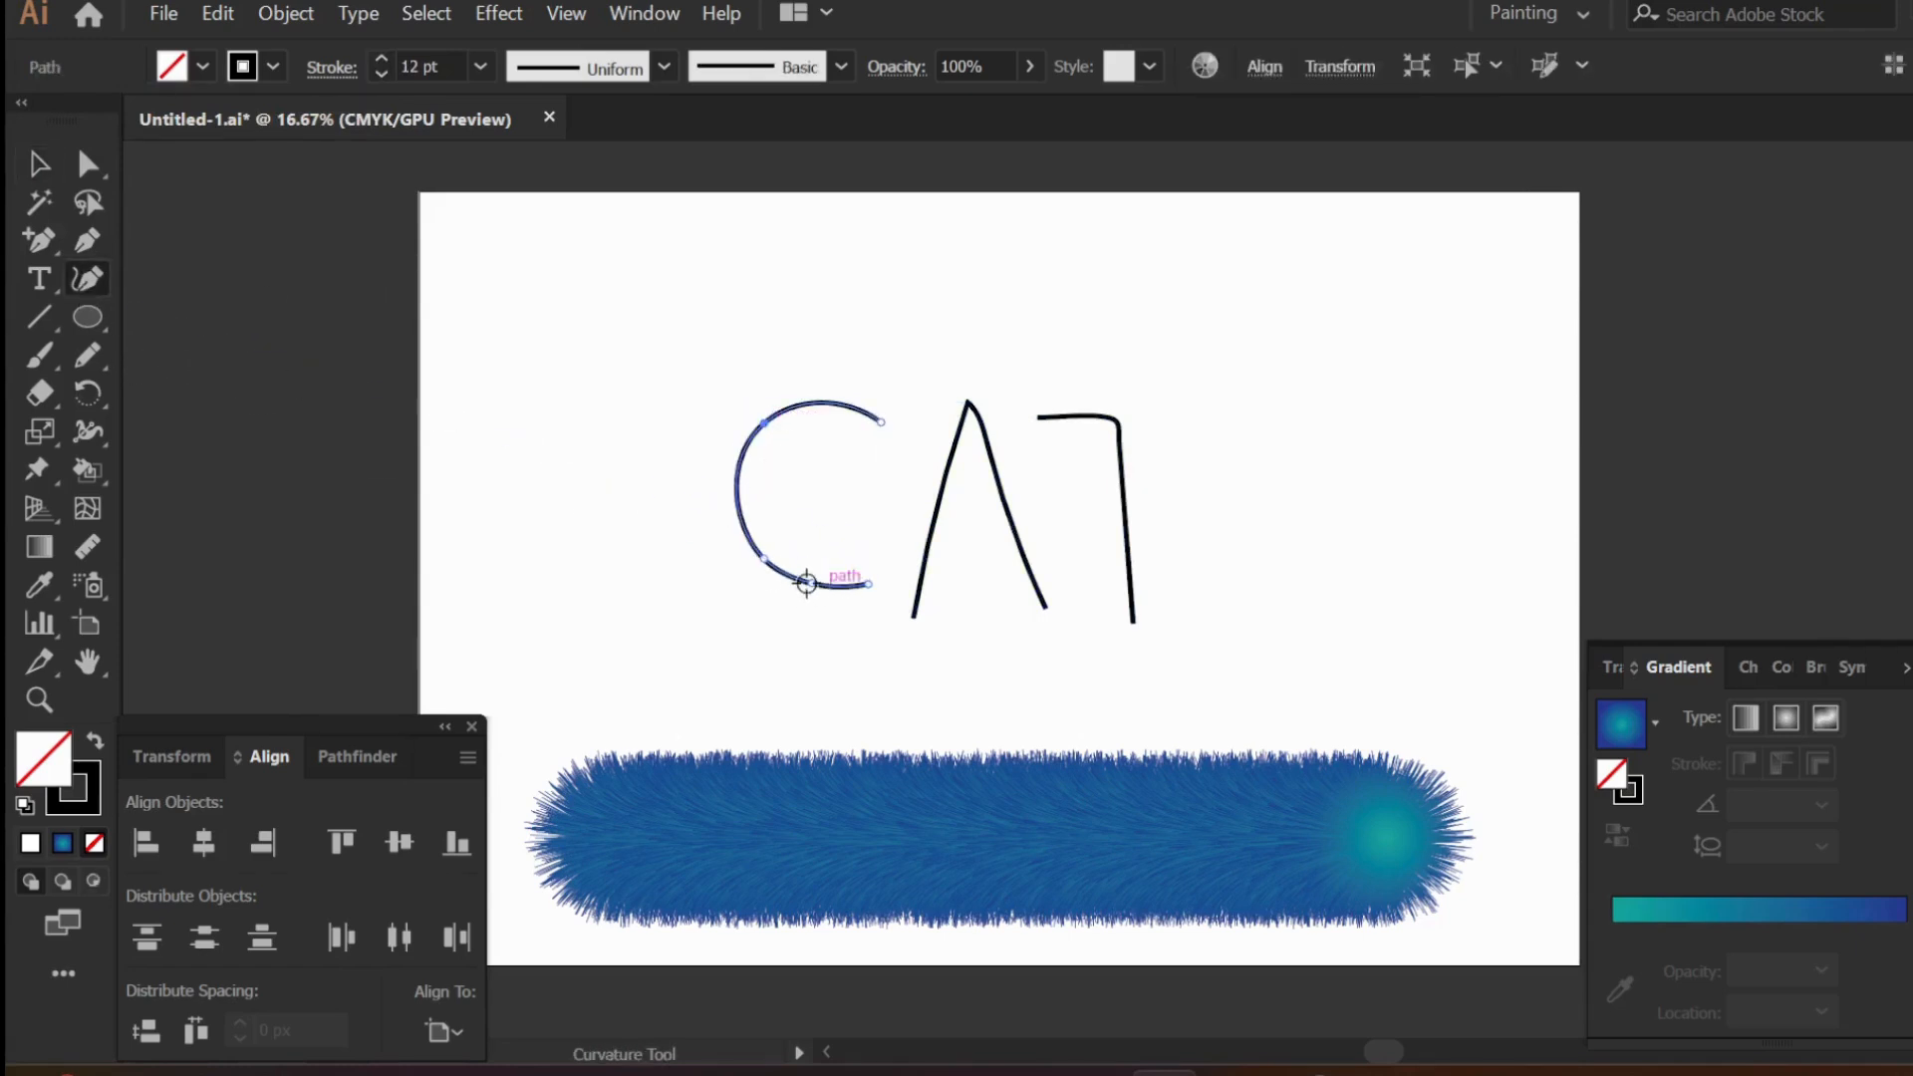
key(Delete)
drag(758, 563, 753, 566)
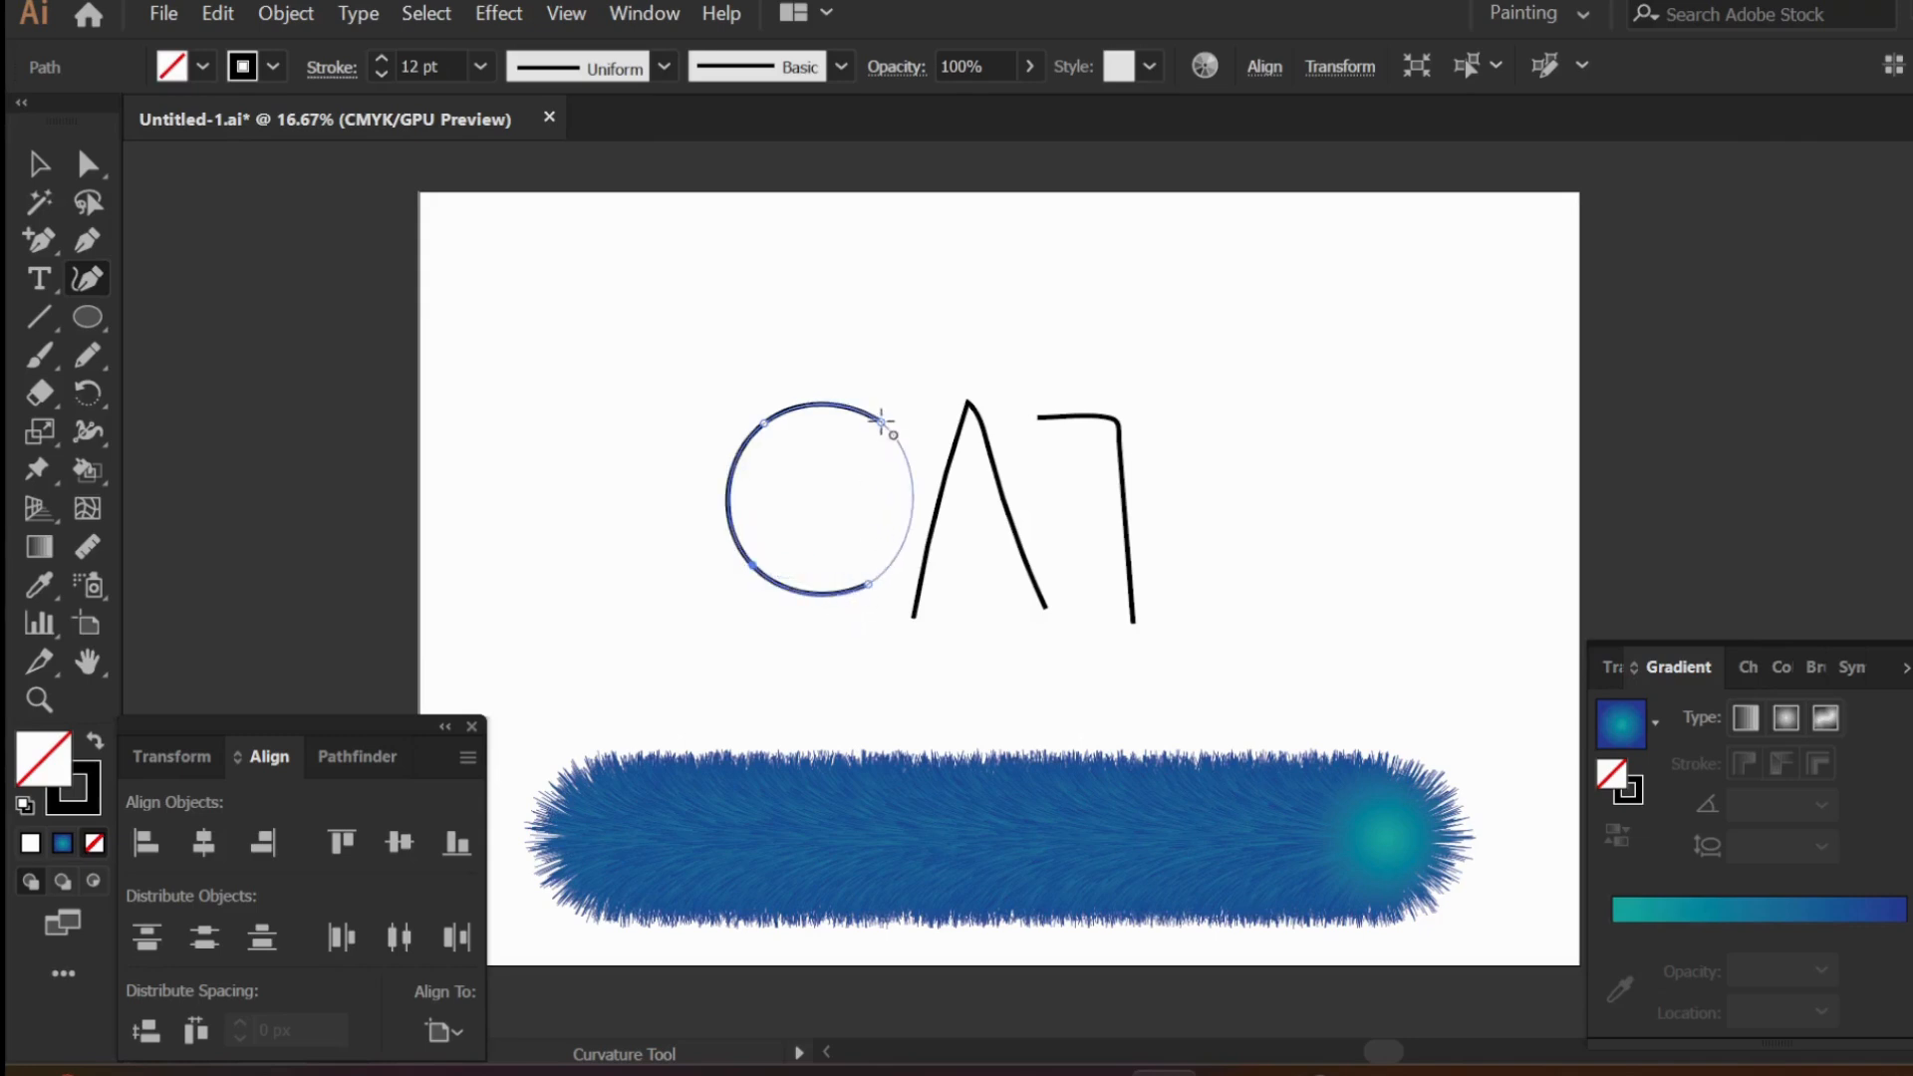
- Reposition the two end points and the lower-left curve point of the letter C to even out its opening
click(858, 411)
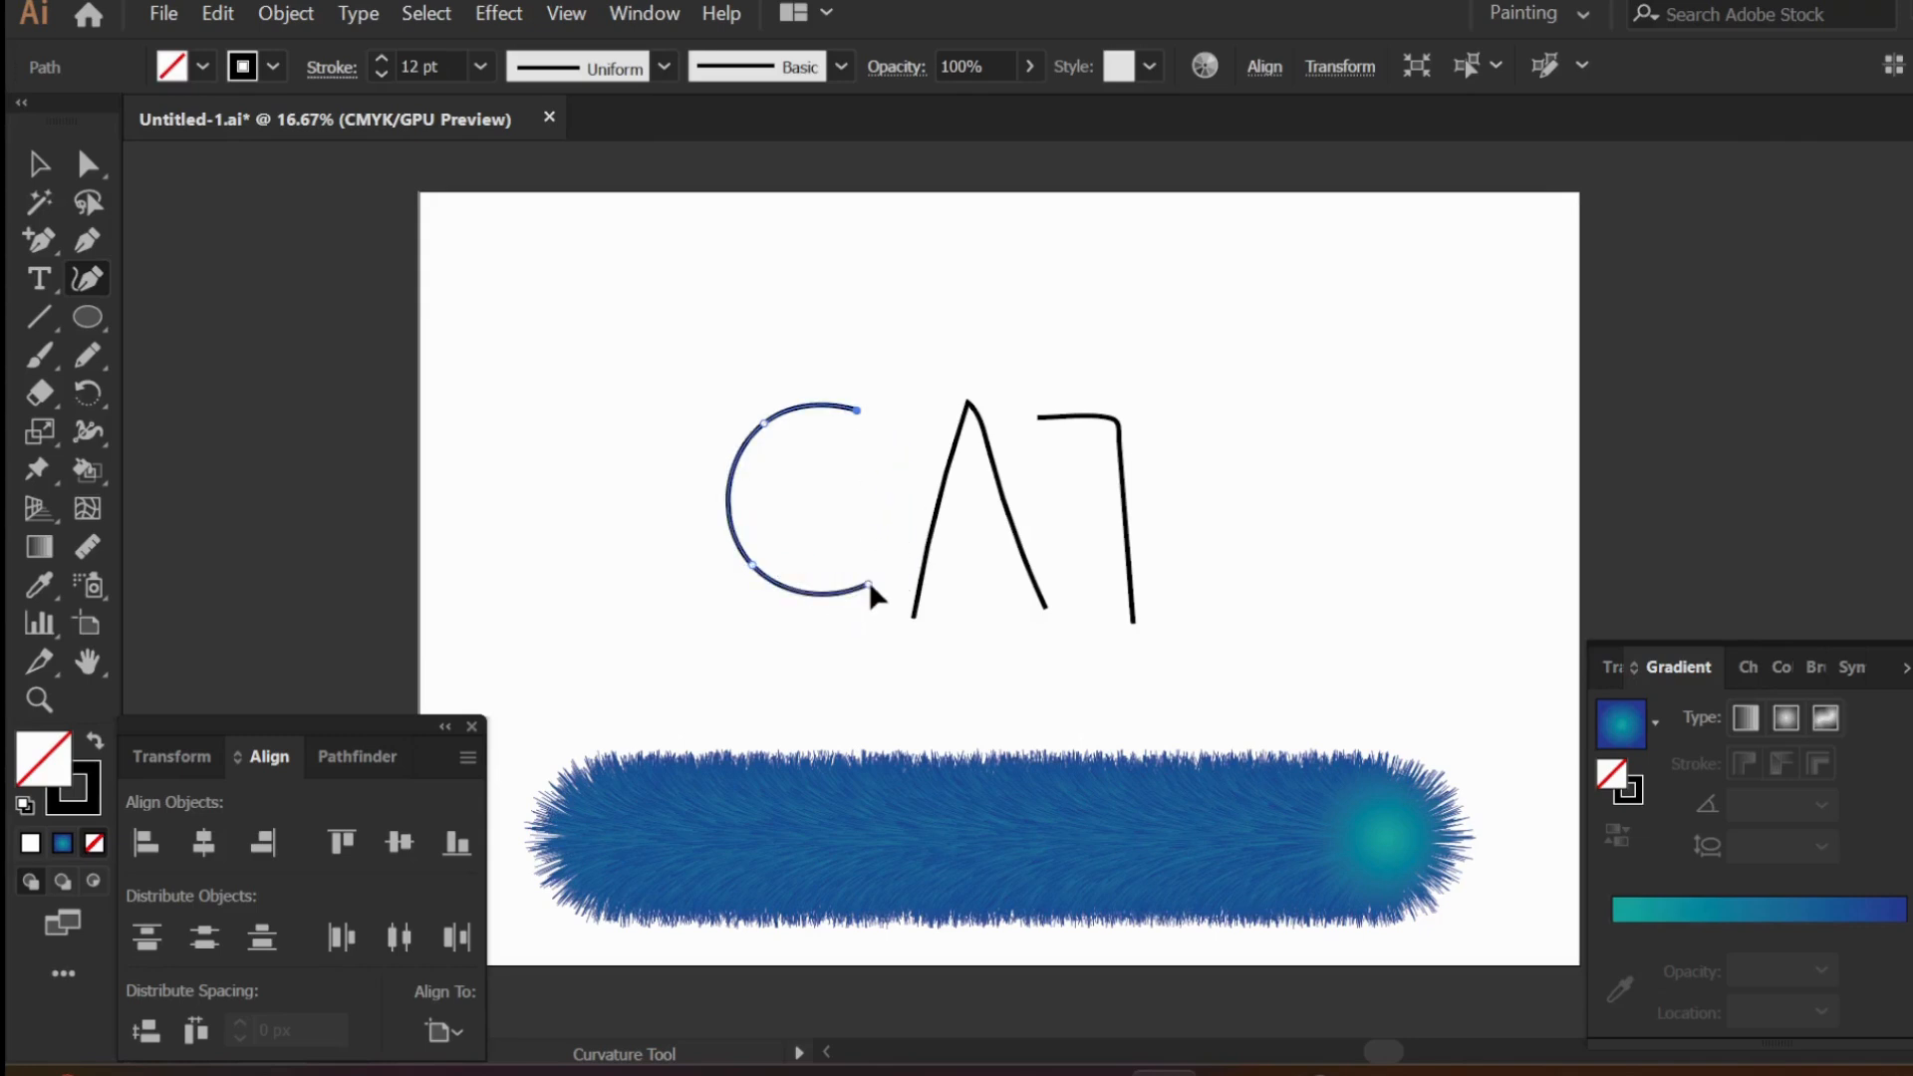
drag(862, 579, 859, 594)
drag(753, 565, 743, 576)
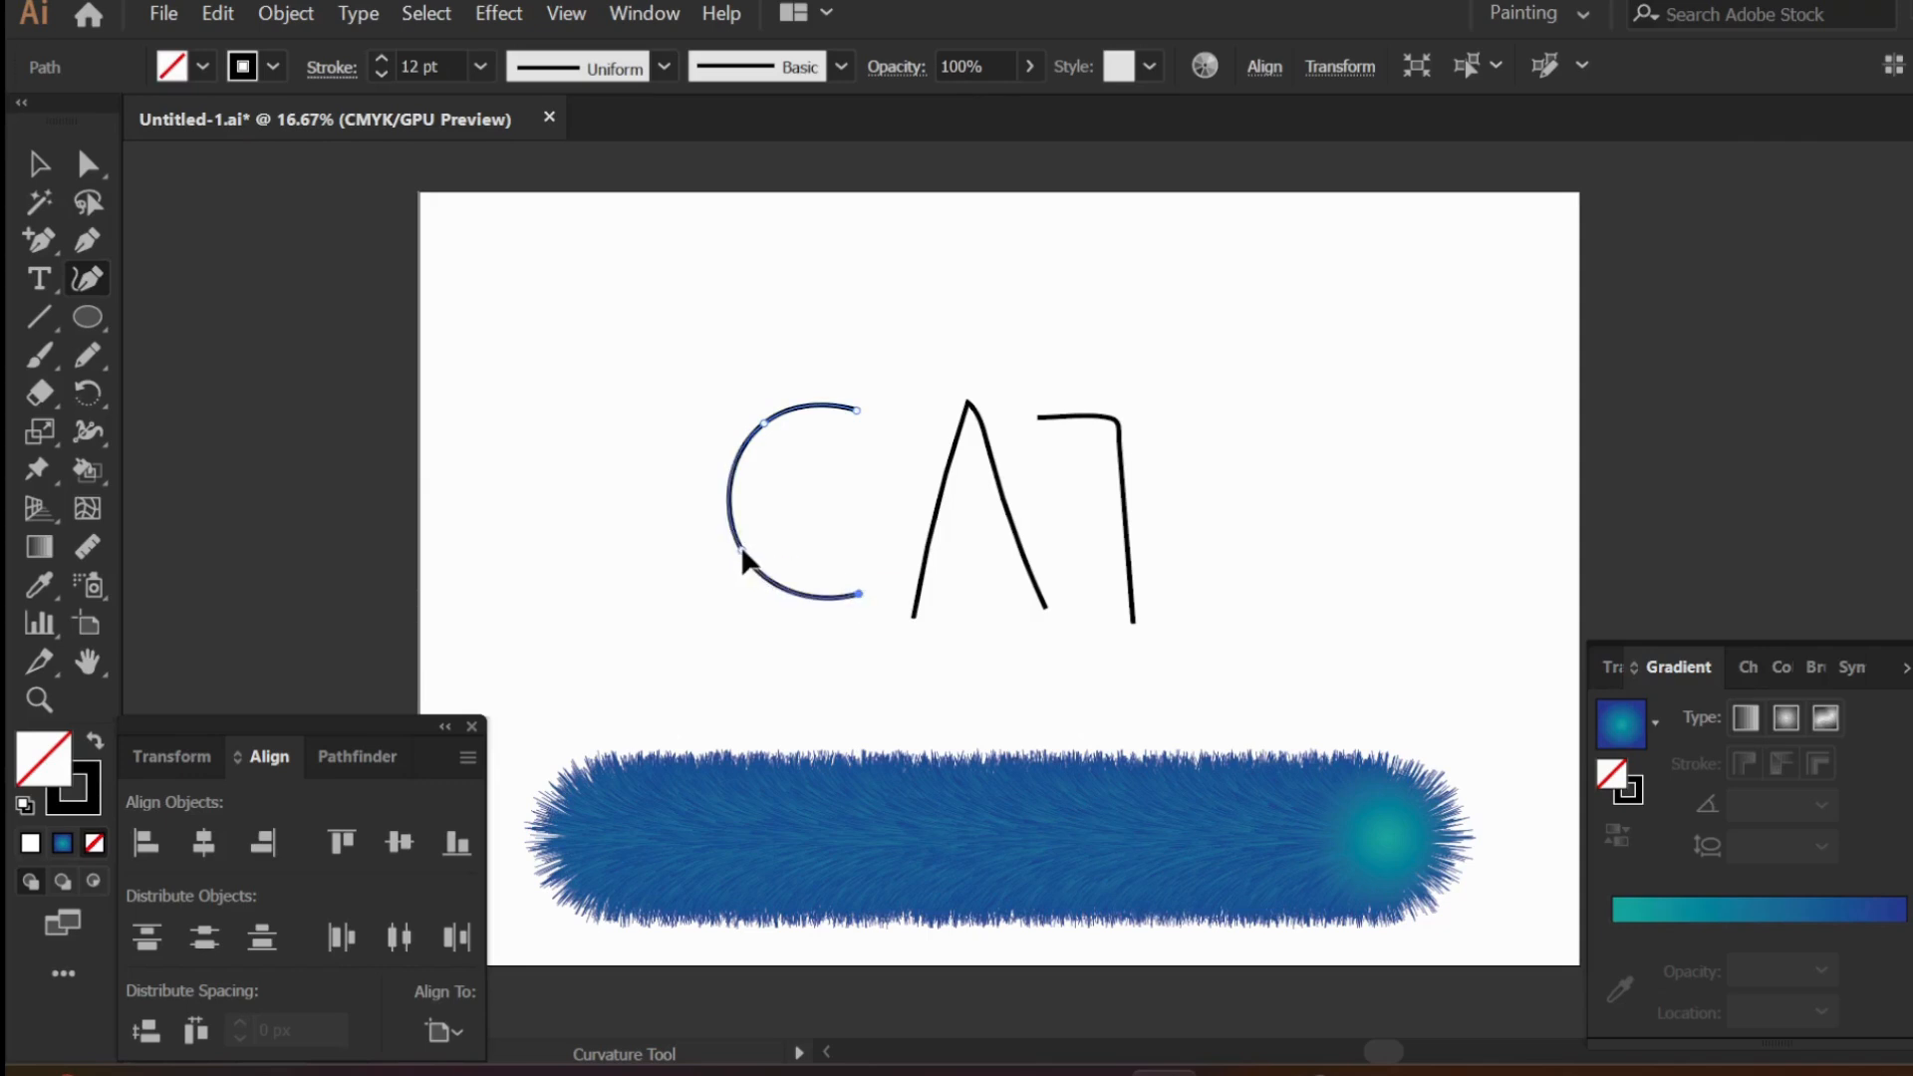
click(38, 163)
click(844, 650)
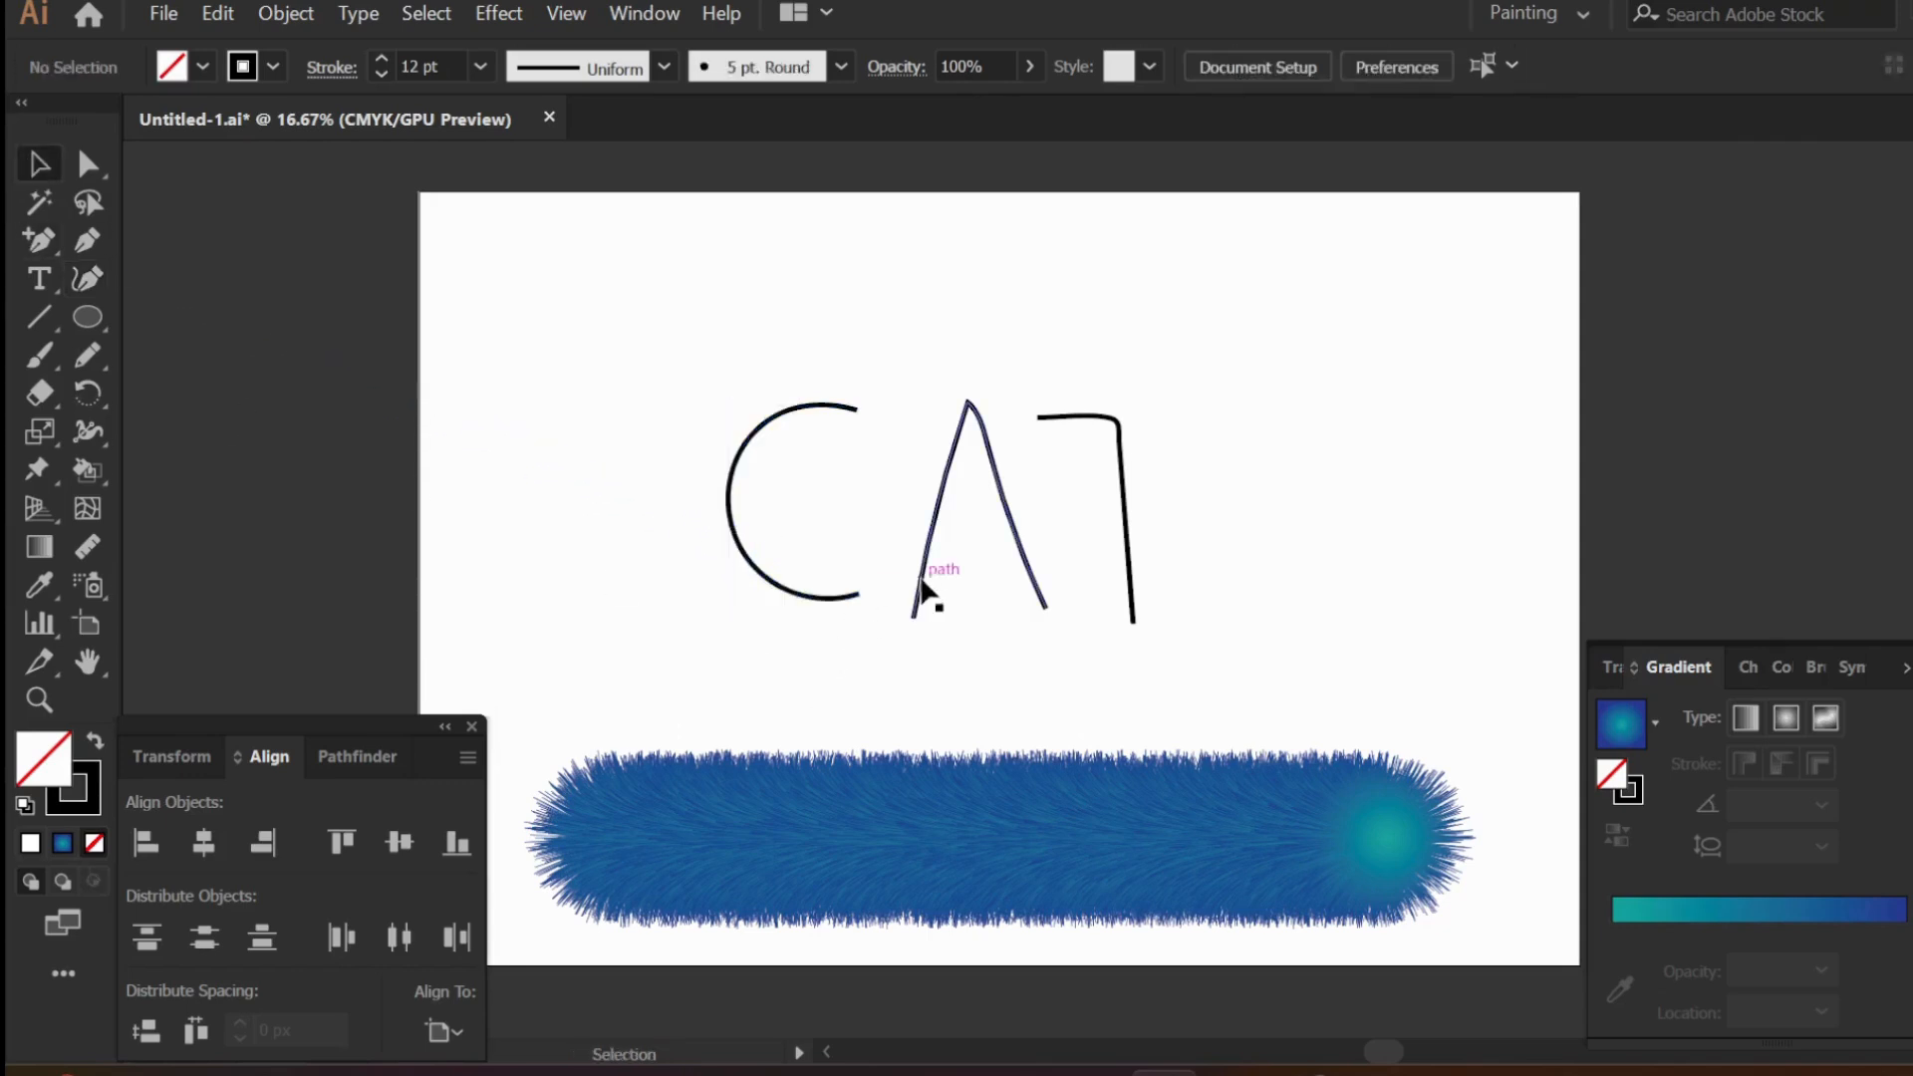
- Straighten both legs of the letter A with the Curvature tool by deleting the intermediate points between apex and ends
click(924, 576)
key(shift+grave)
click(982, 419)
key(Delete)
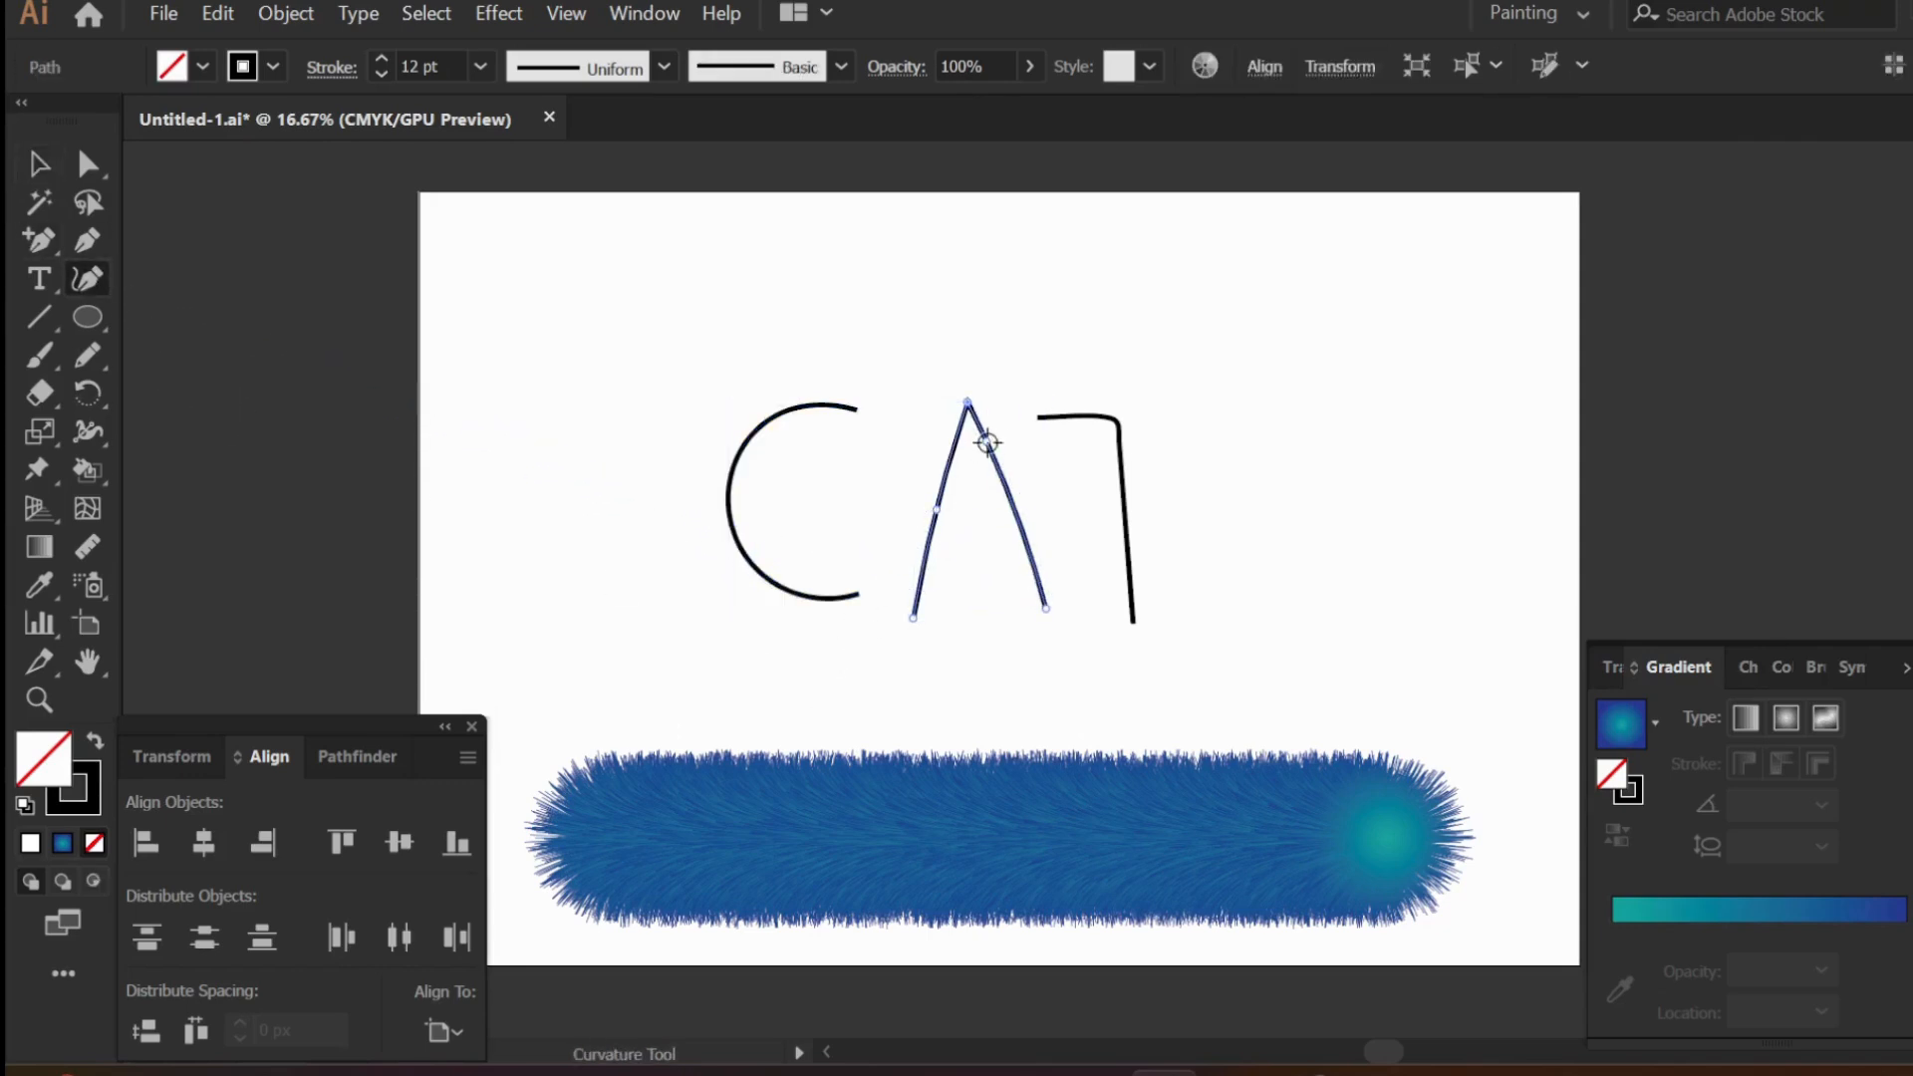
click(986, 440)
key(Delete)
click(933, 513)
key(Delete)
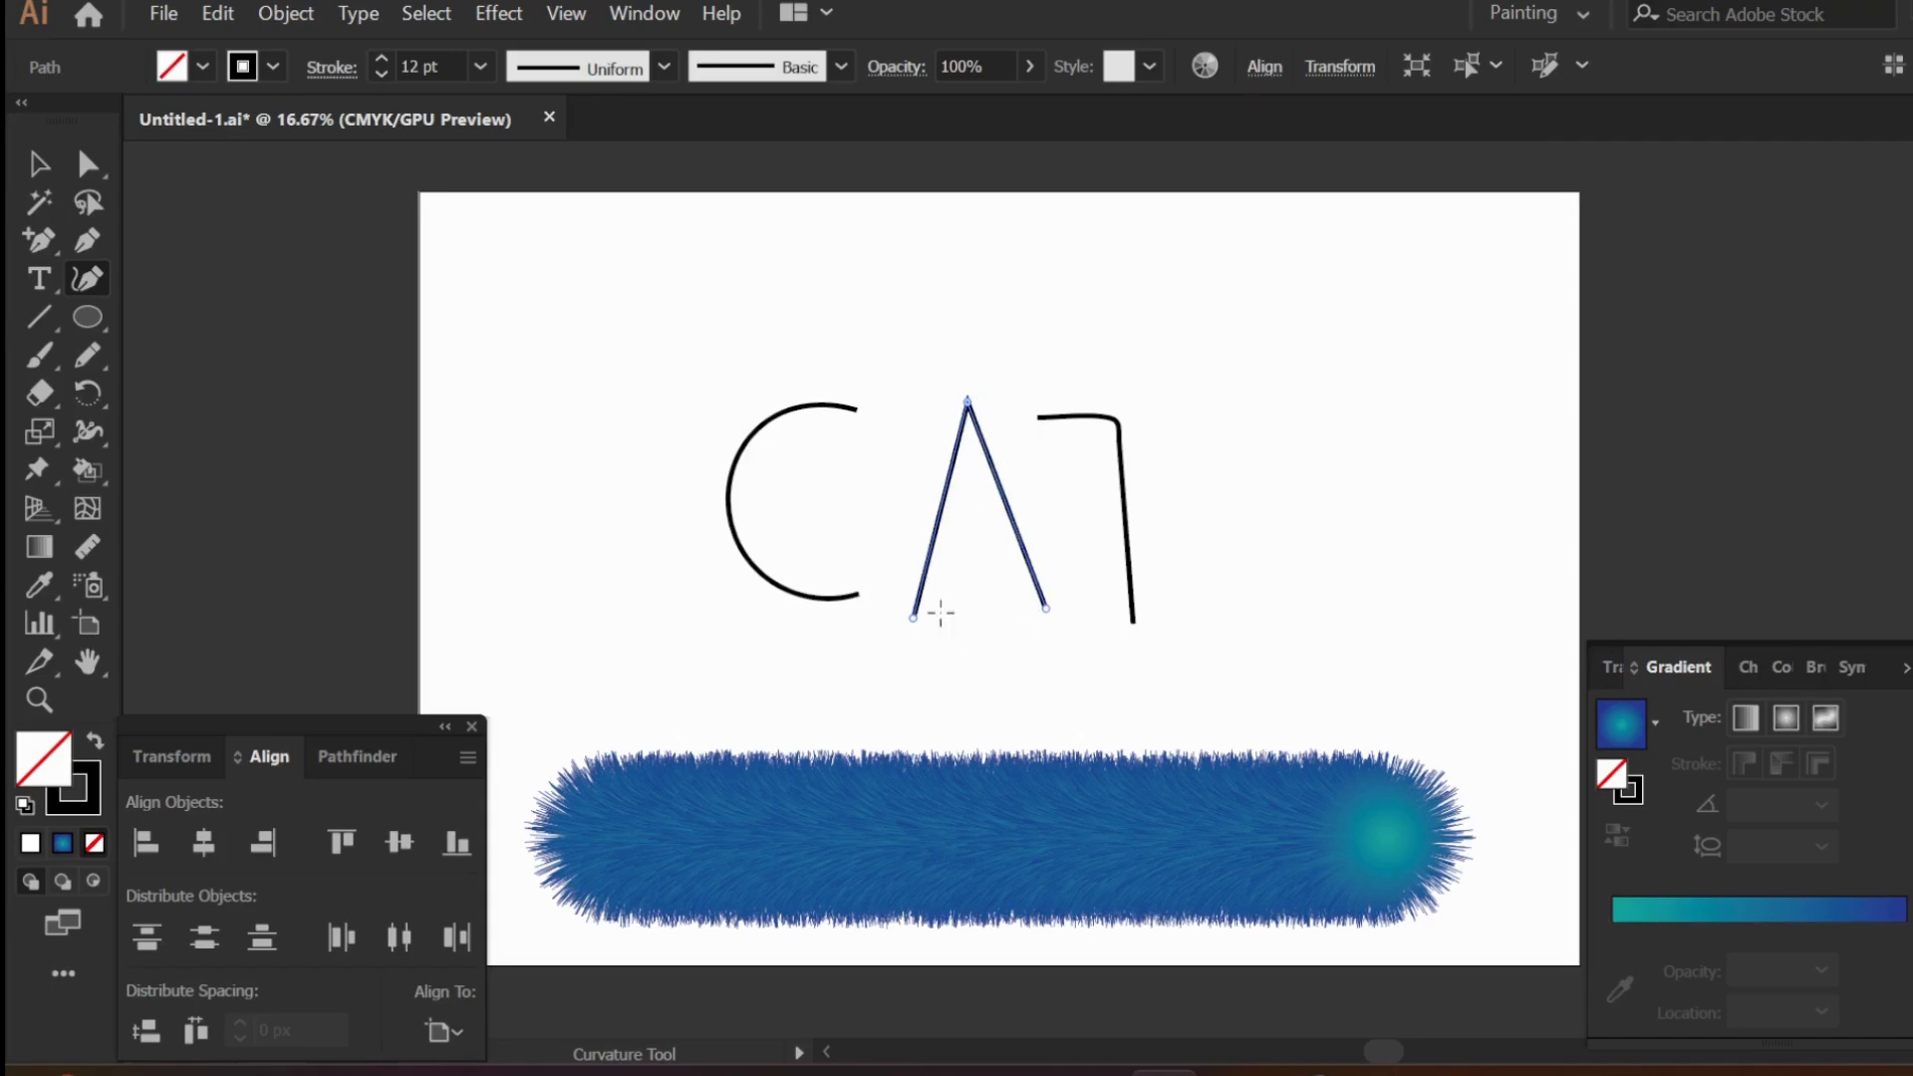
- Raise both lower end points of the letter A to line up with the bottom of the C
drag(902, 597, 903, 595)
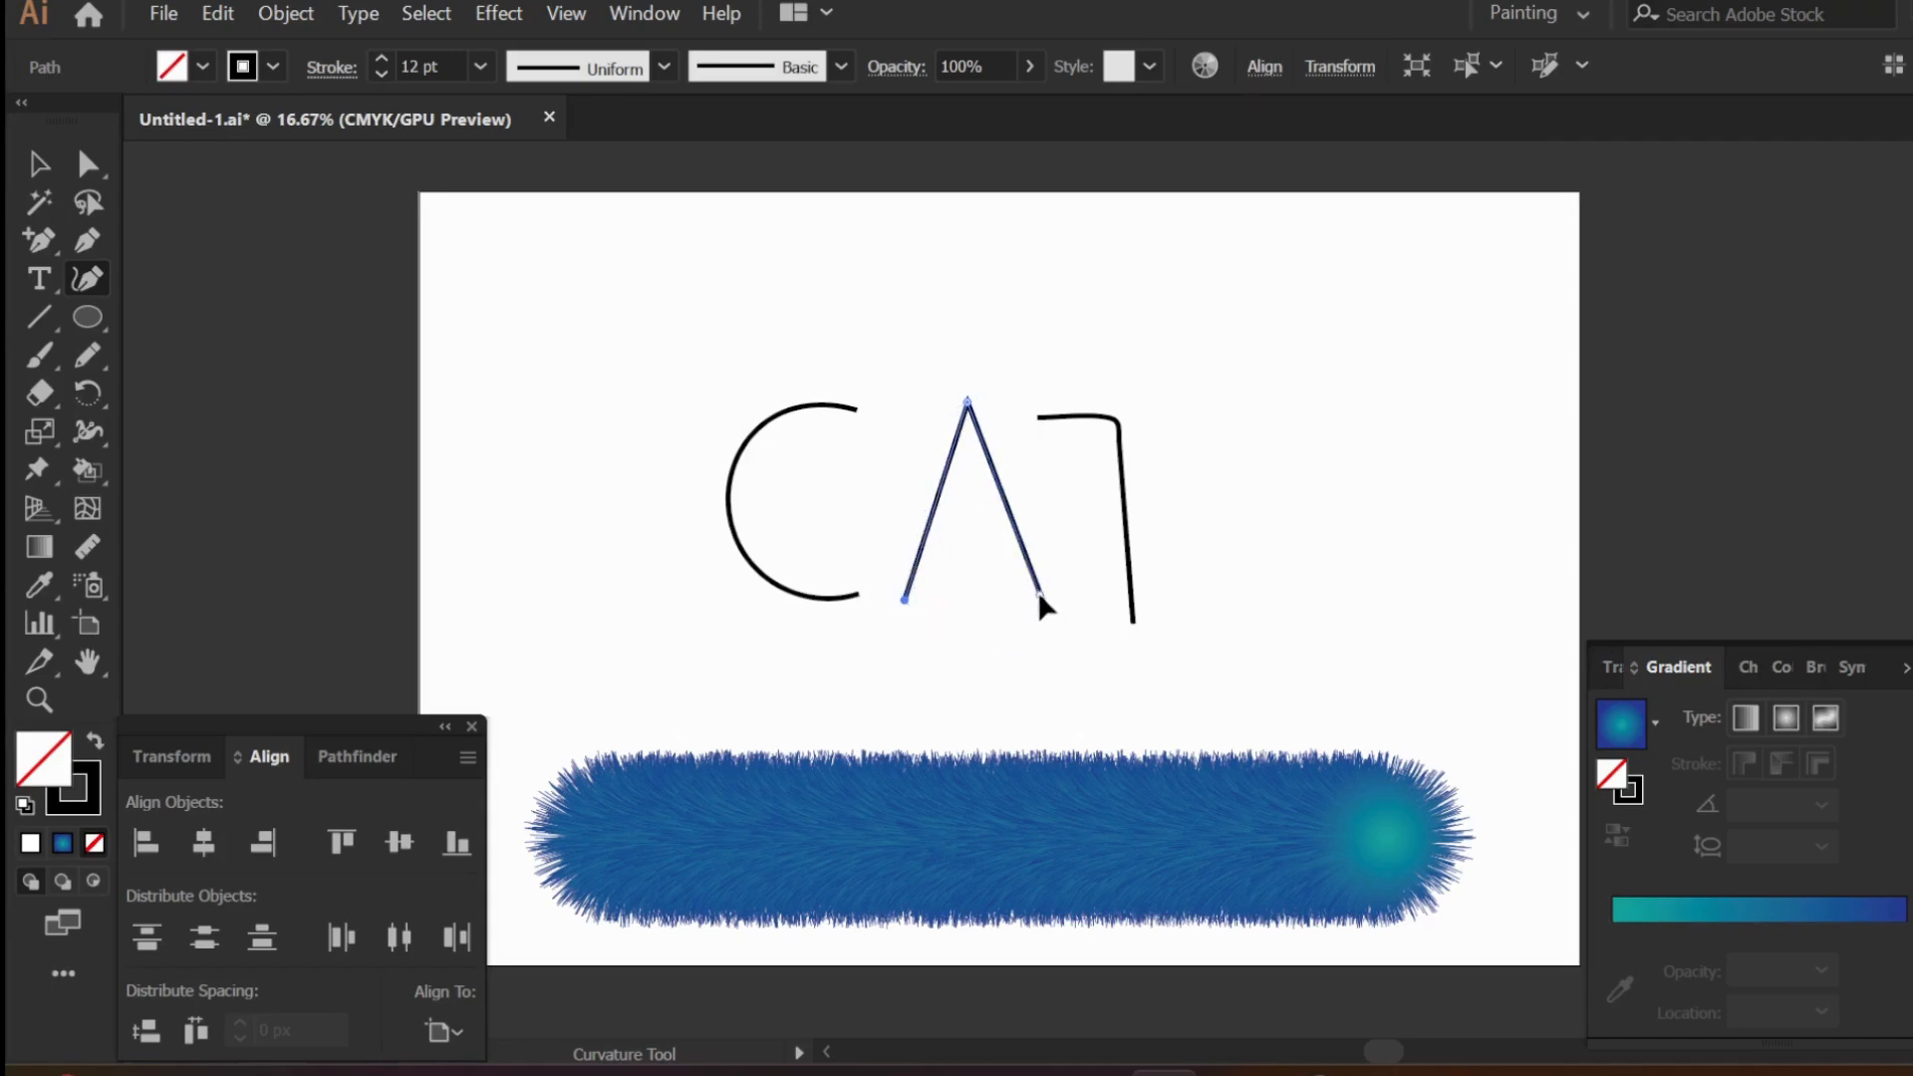
click(1039, 591)
click(39, 166)
- Draw a crossbar over the top of the letter T with the Pencil tool, undoing the first overlong stroke
click(1090, 415)
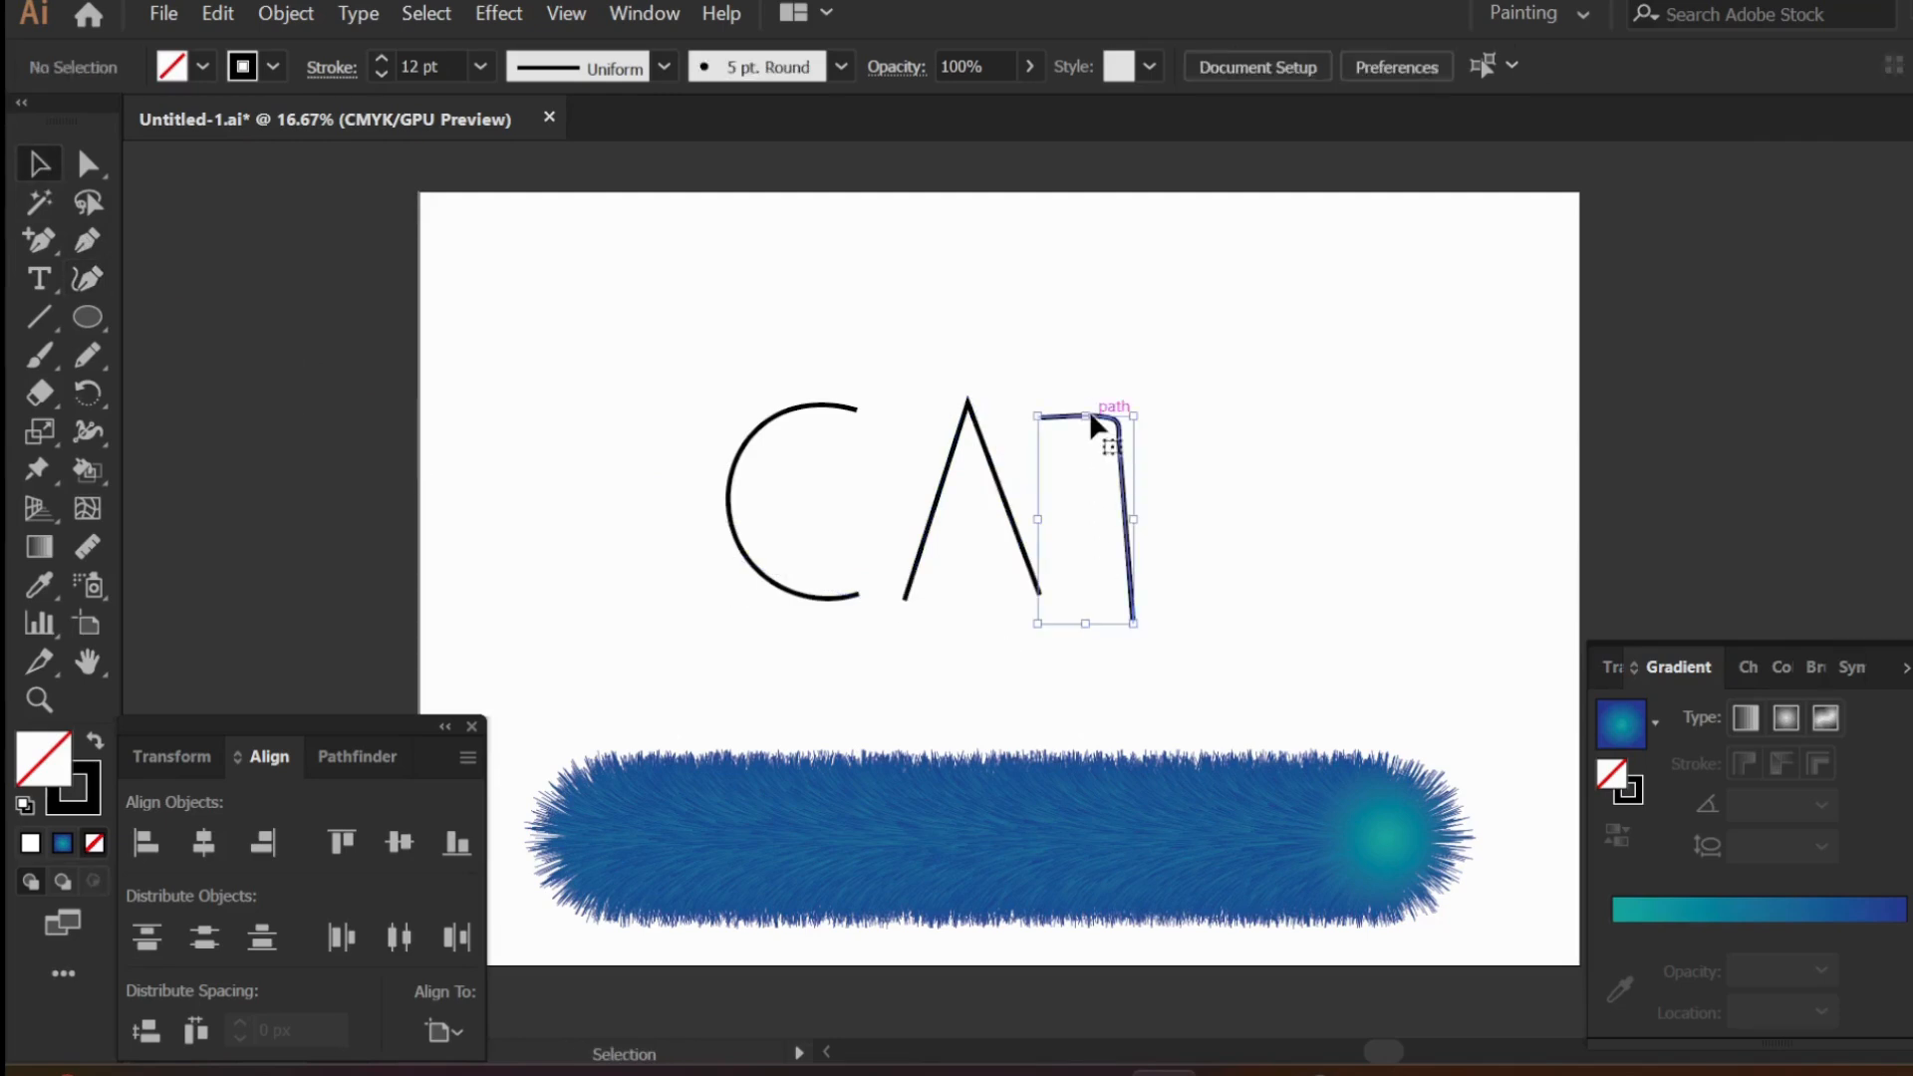
click(87, 355)
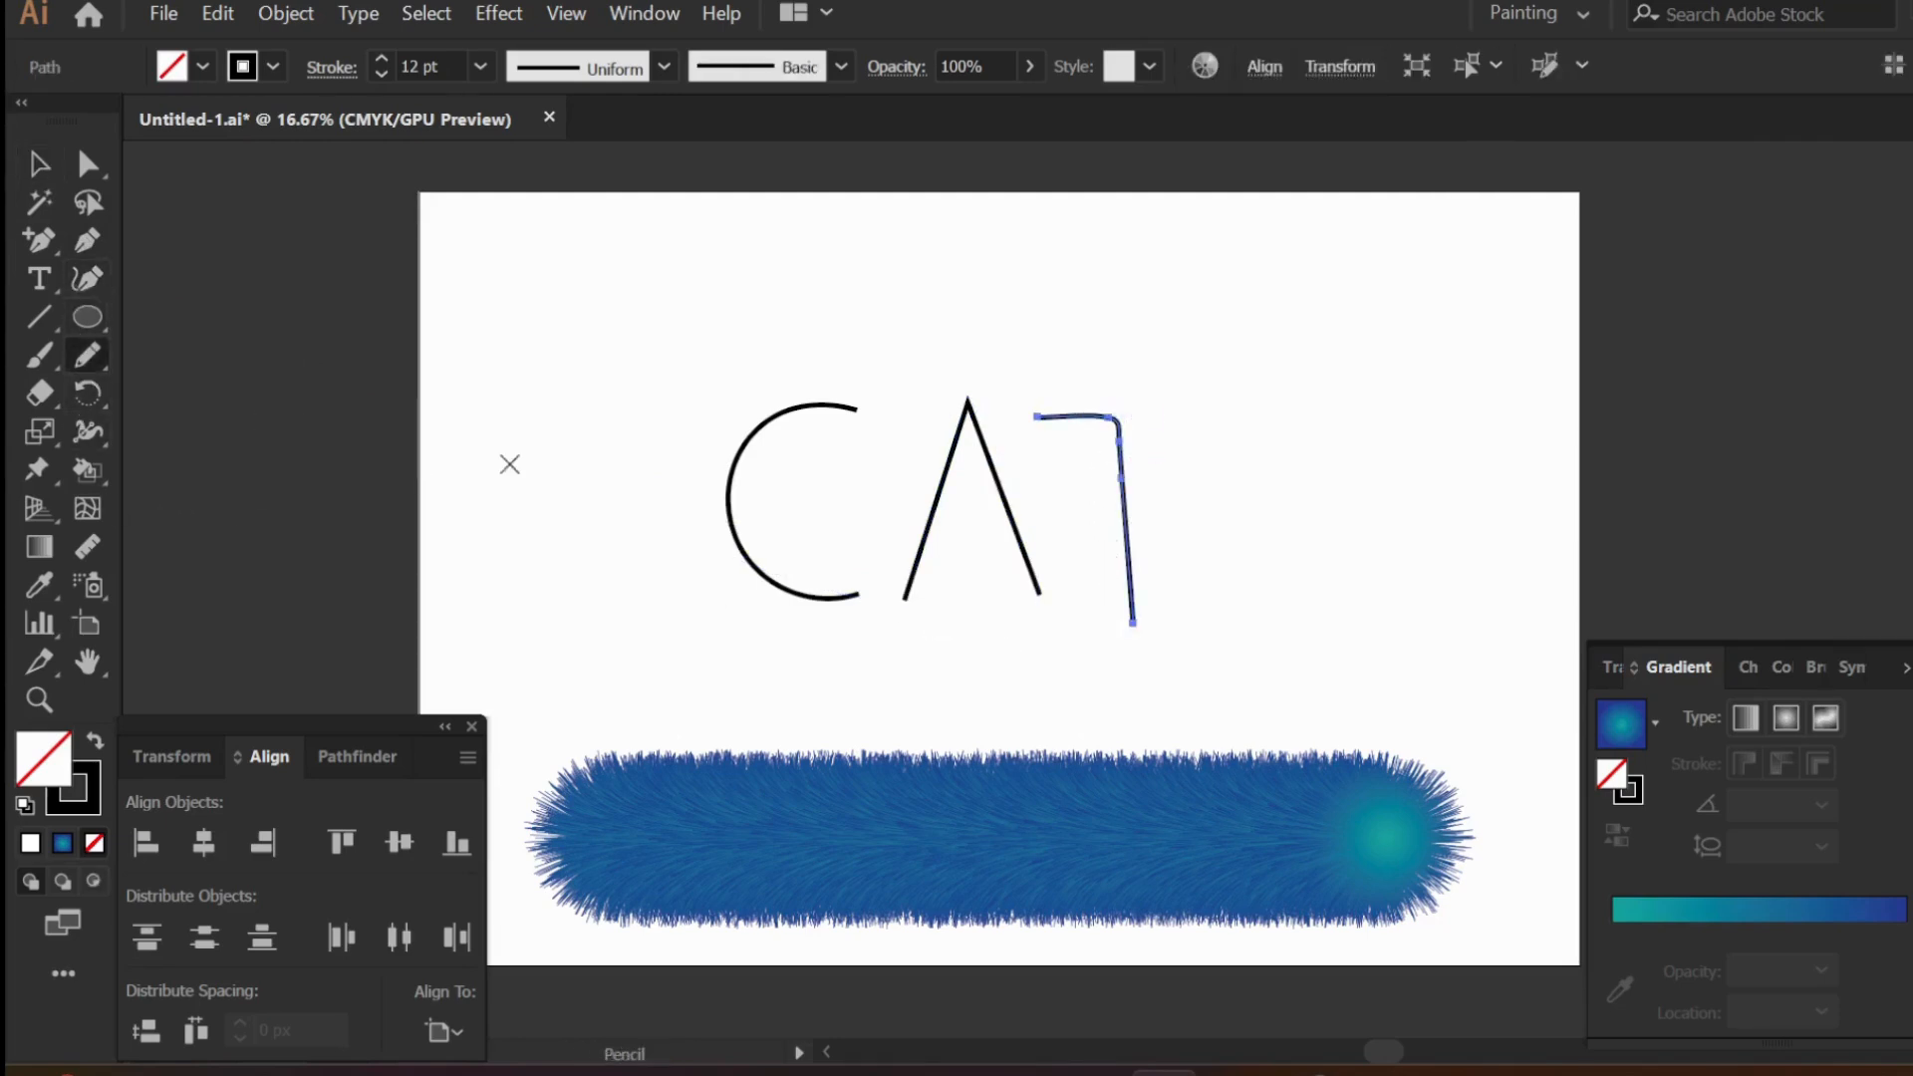
drag(1032, 436, 1269, 450)
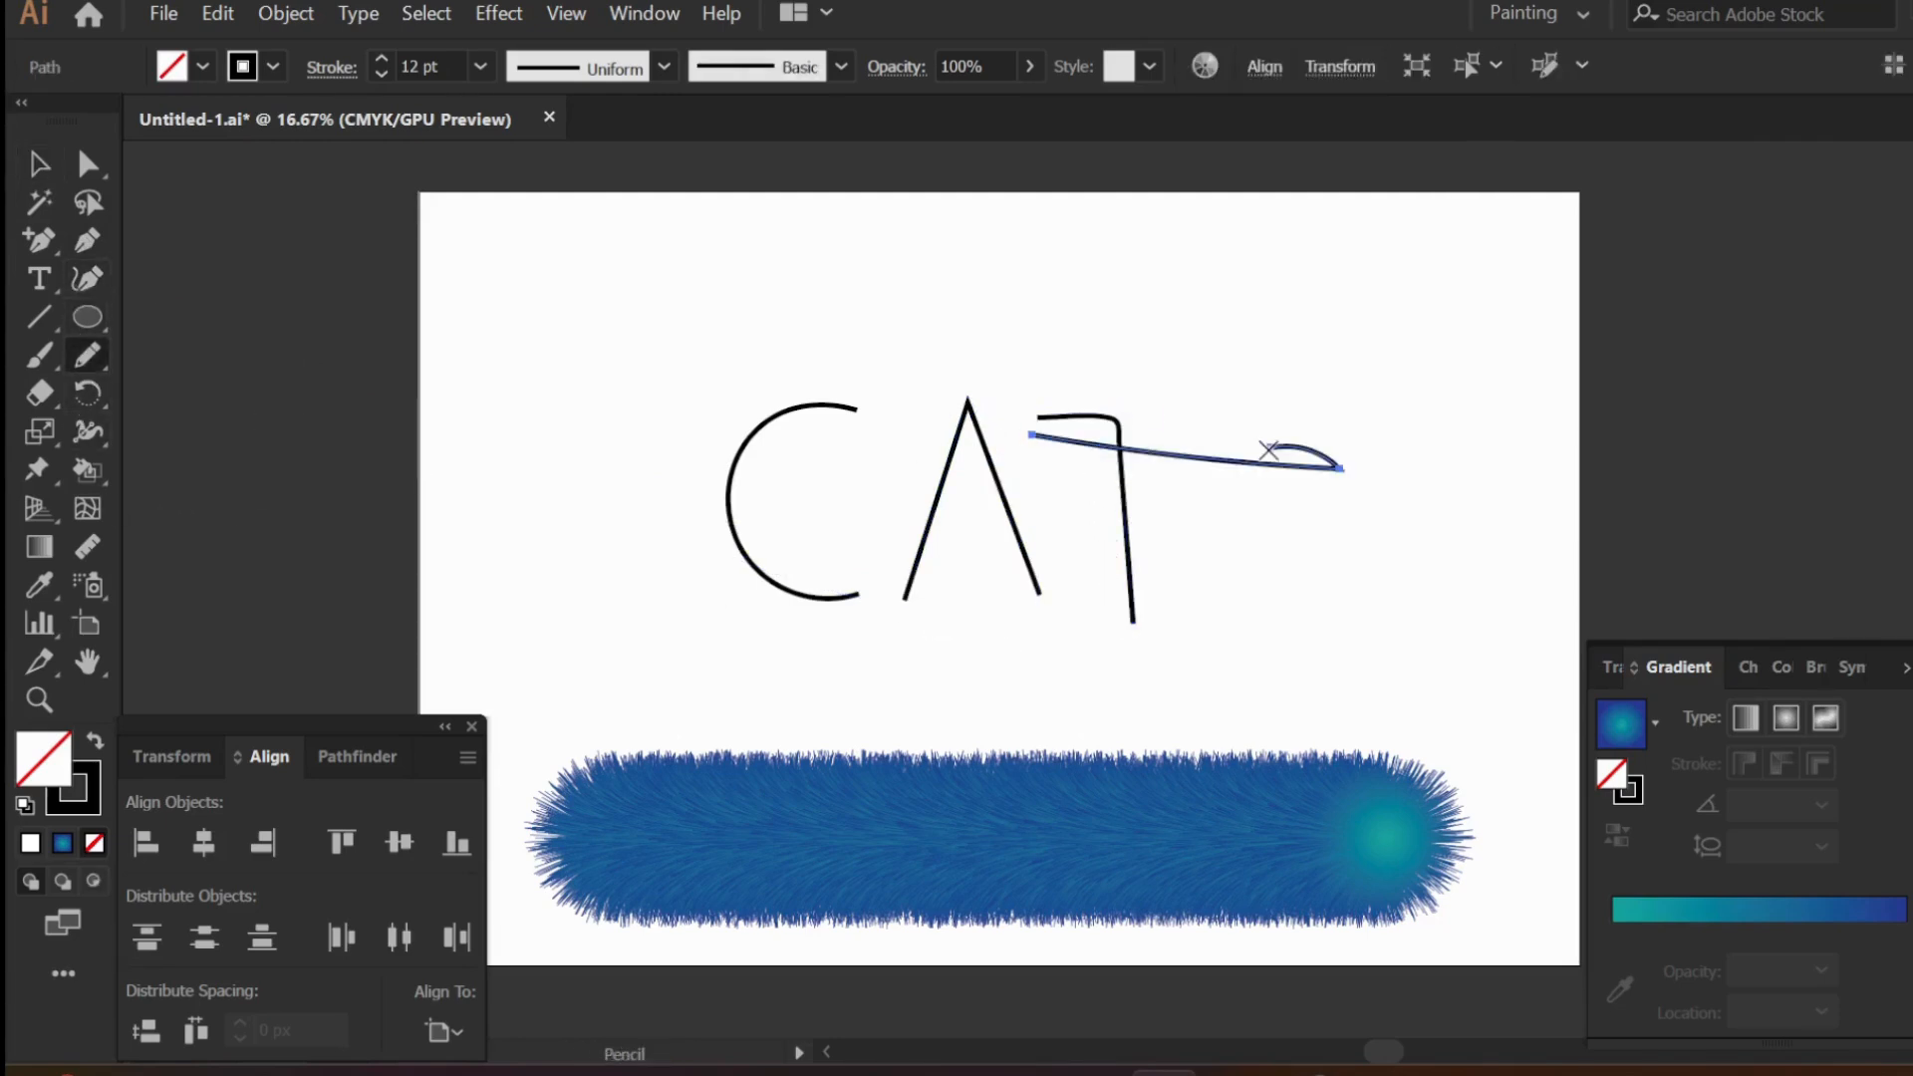
key(ctrl+z)
drag(1012, 429, 1206, 416)
- Straighten and level the T's crossbar with the Curvature tool by moving both of its end points up
click(40, 165)
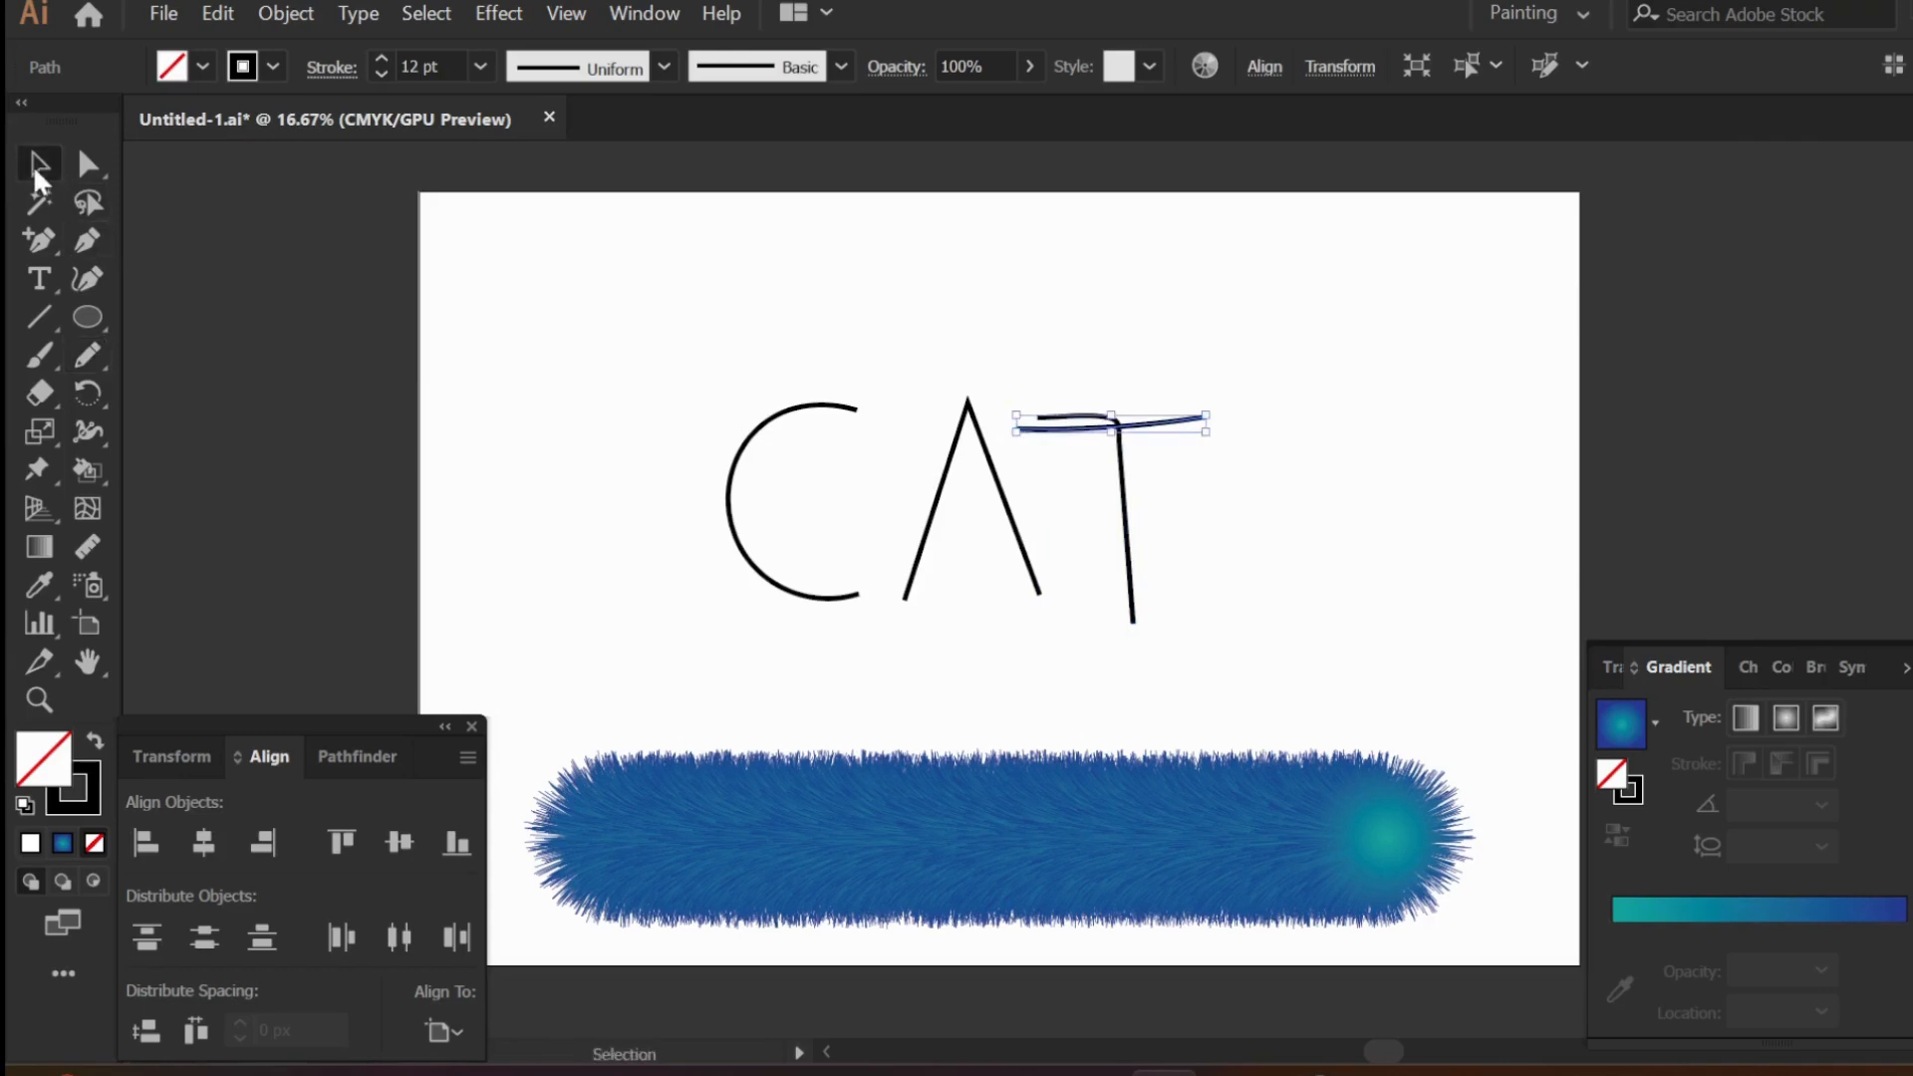
click(86, 278)
click(1052, 419)
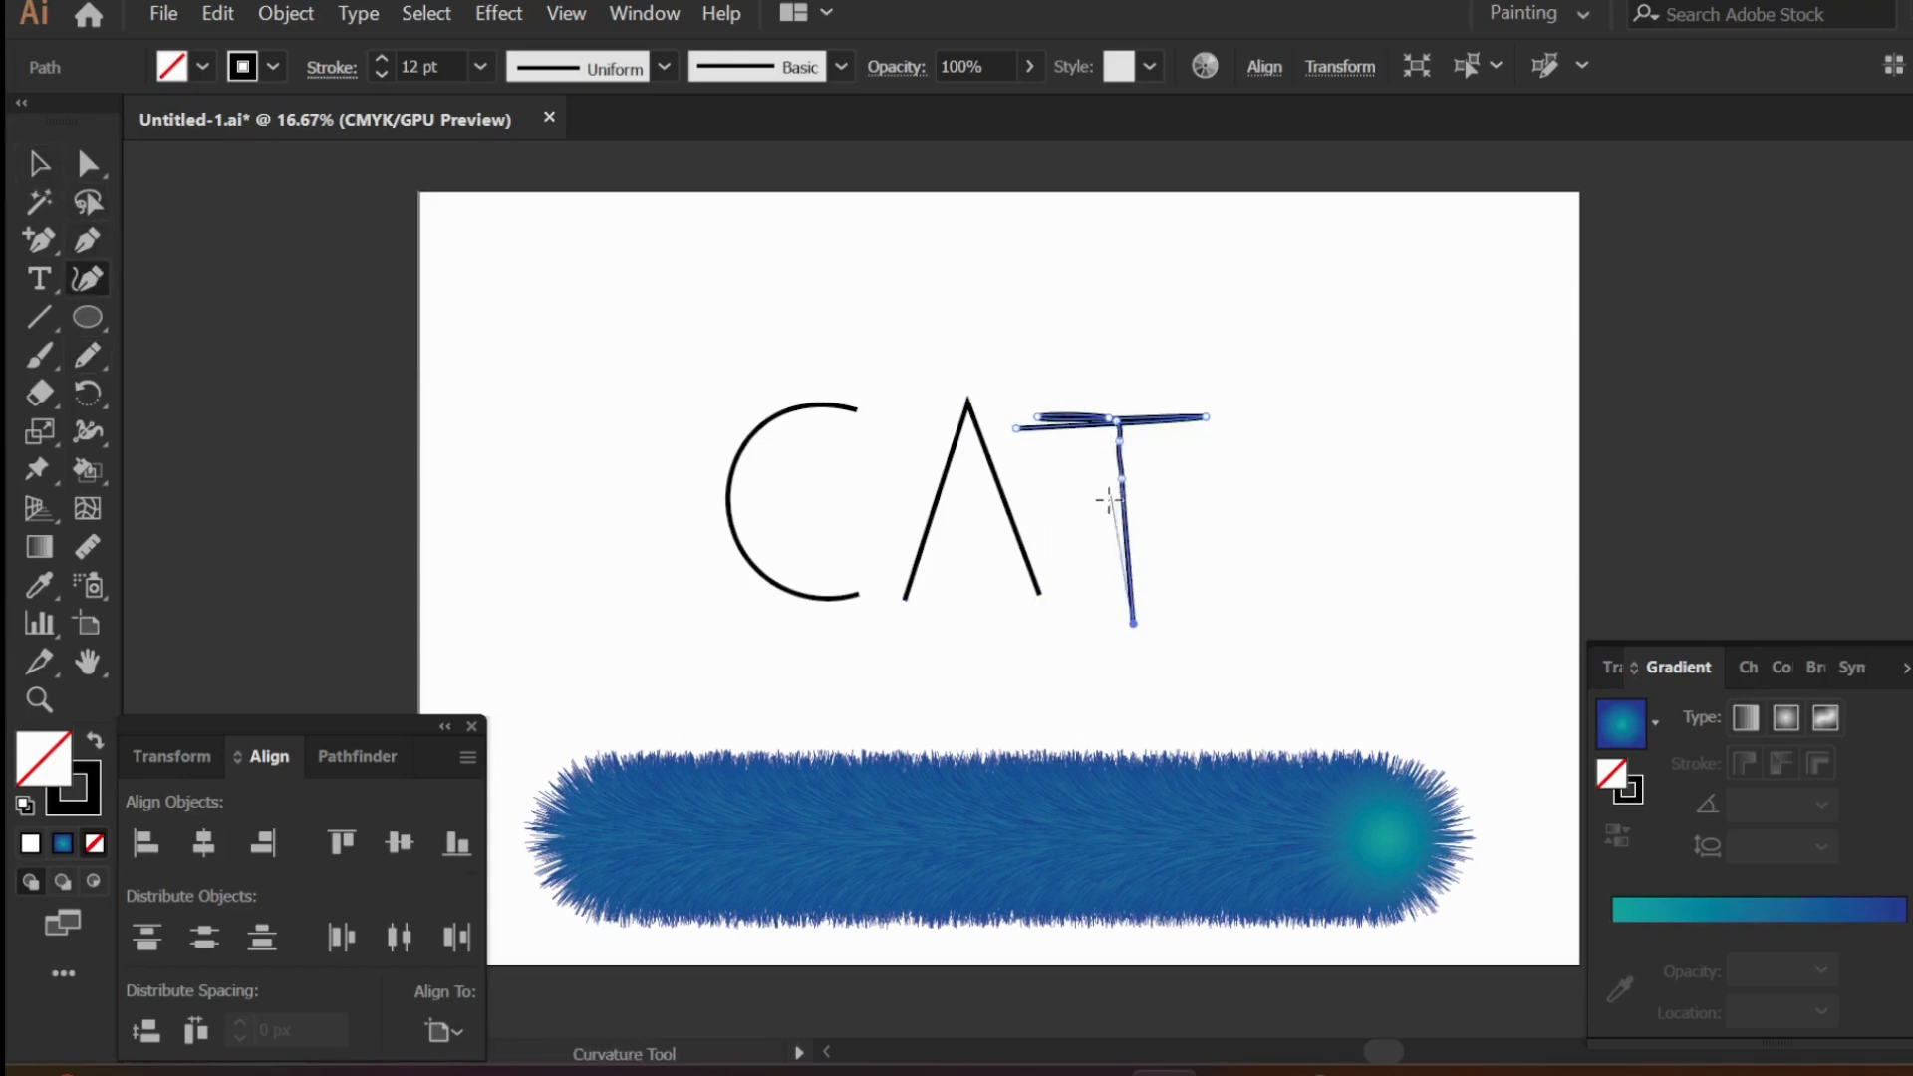
click(1044, 430)
drag(1013, 423, 1020, 412)
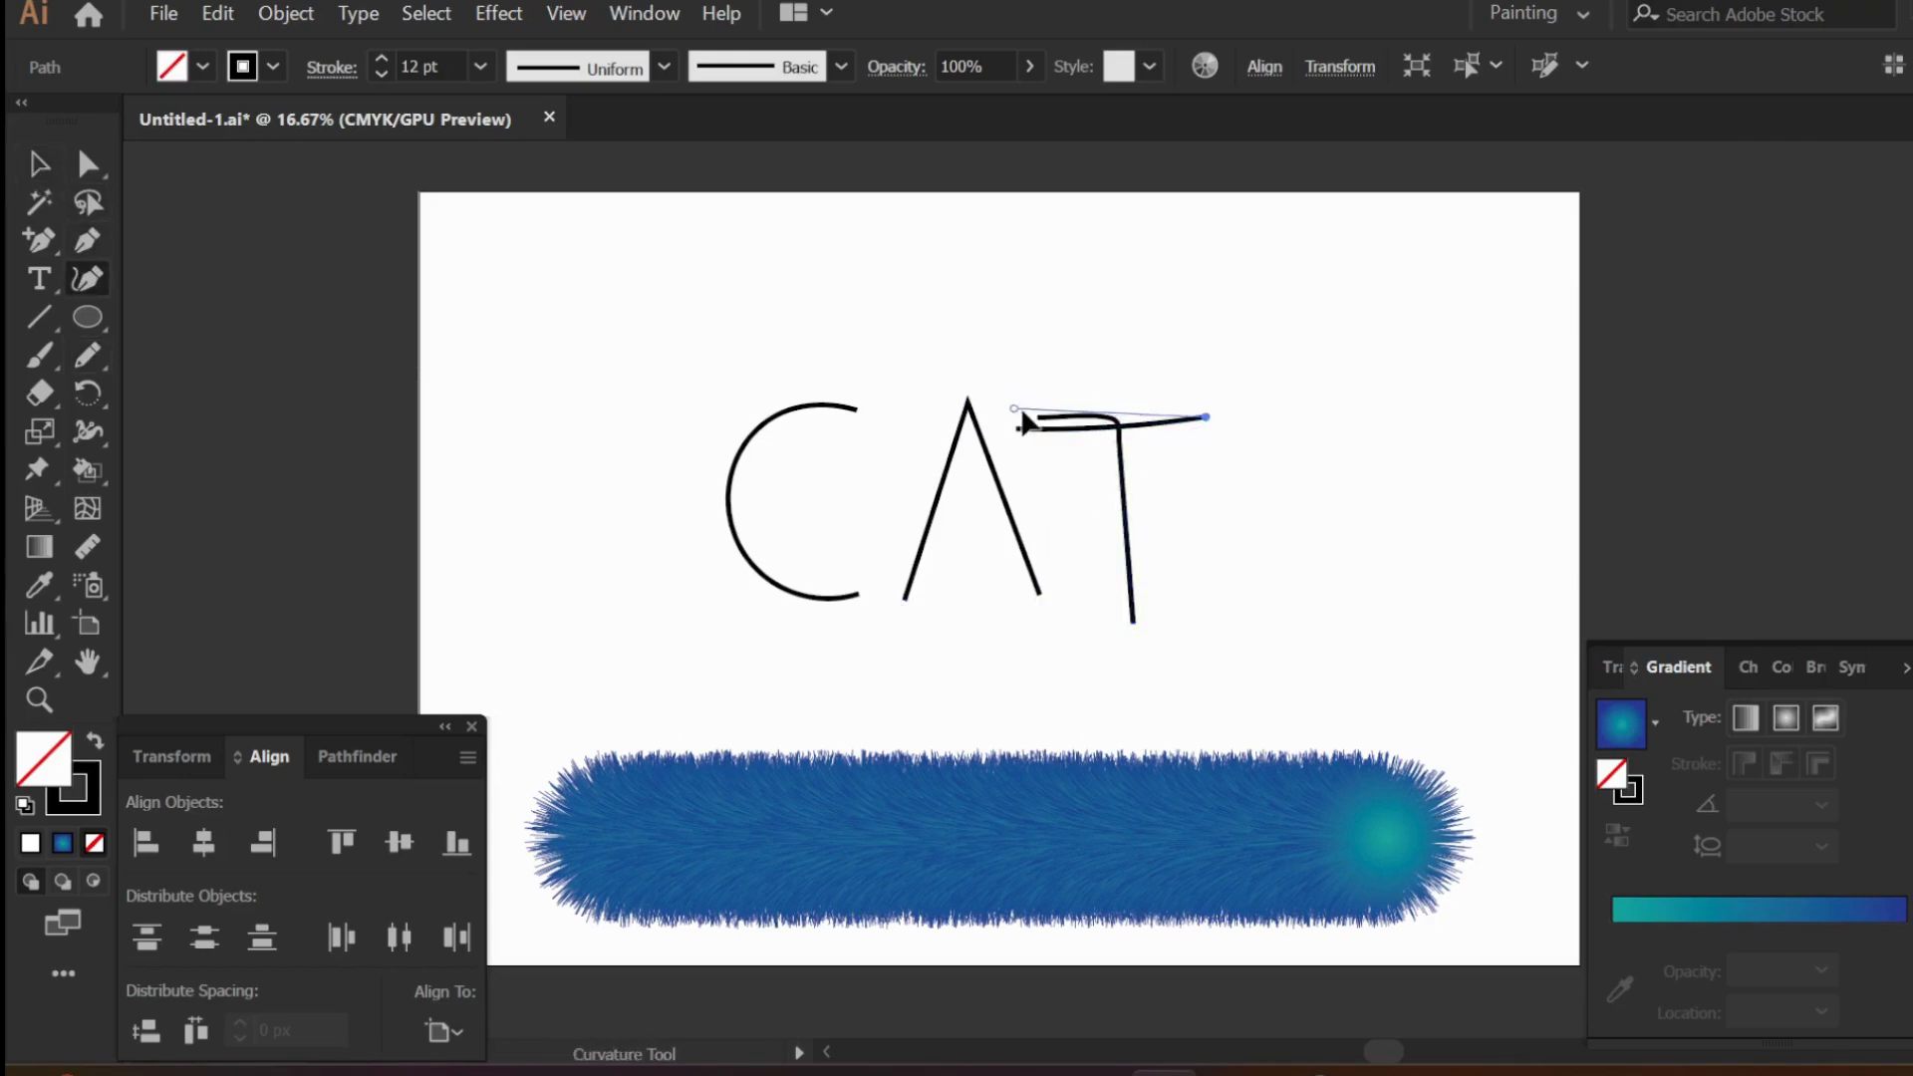
drag(1205, 416, 1204, 404)
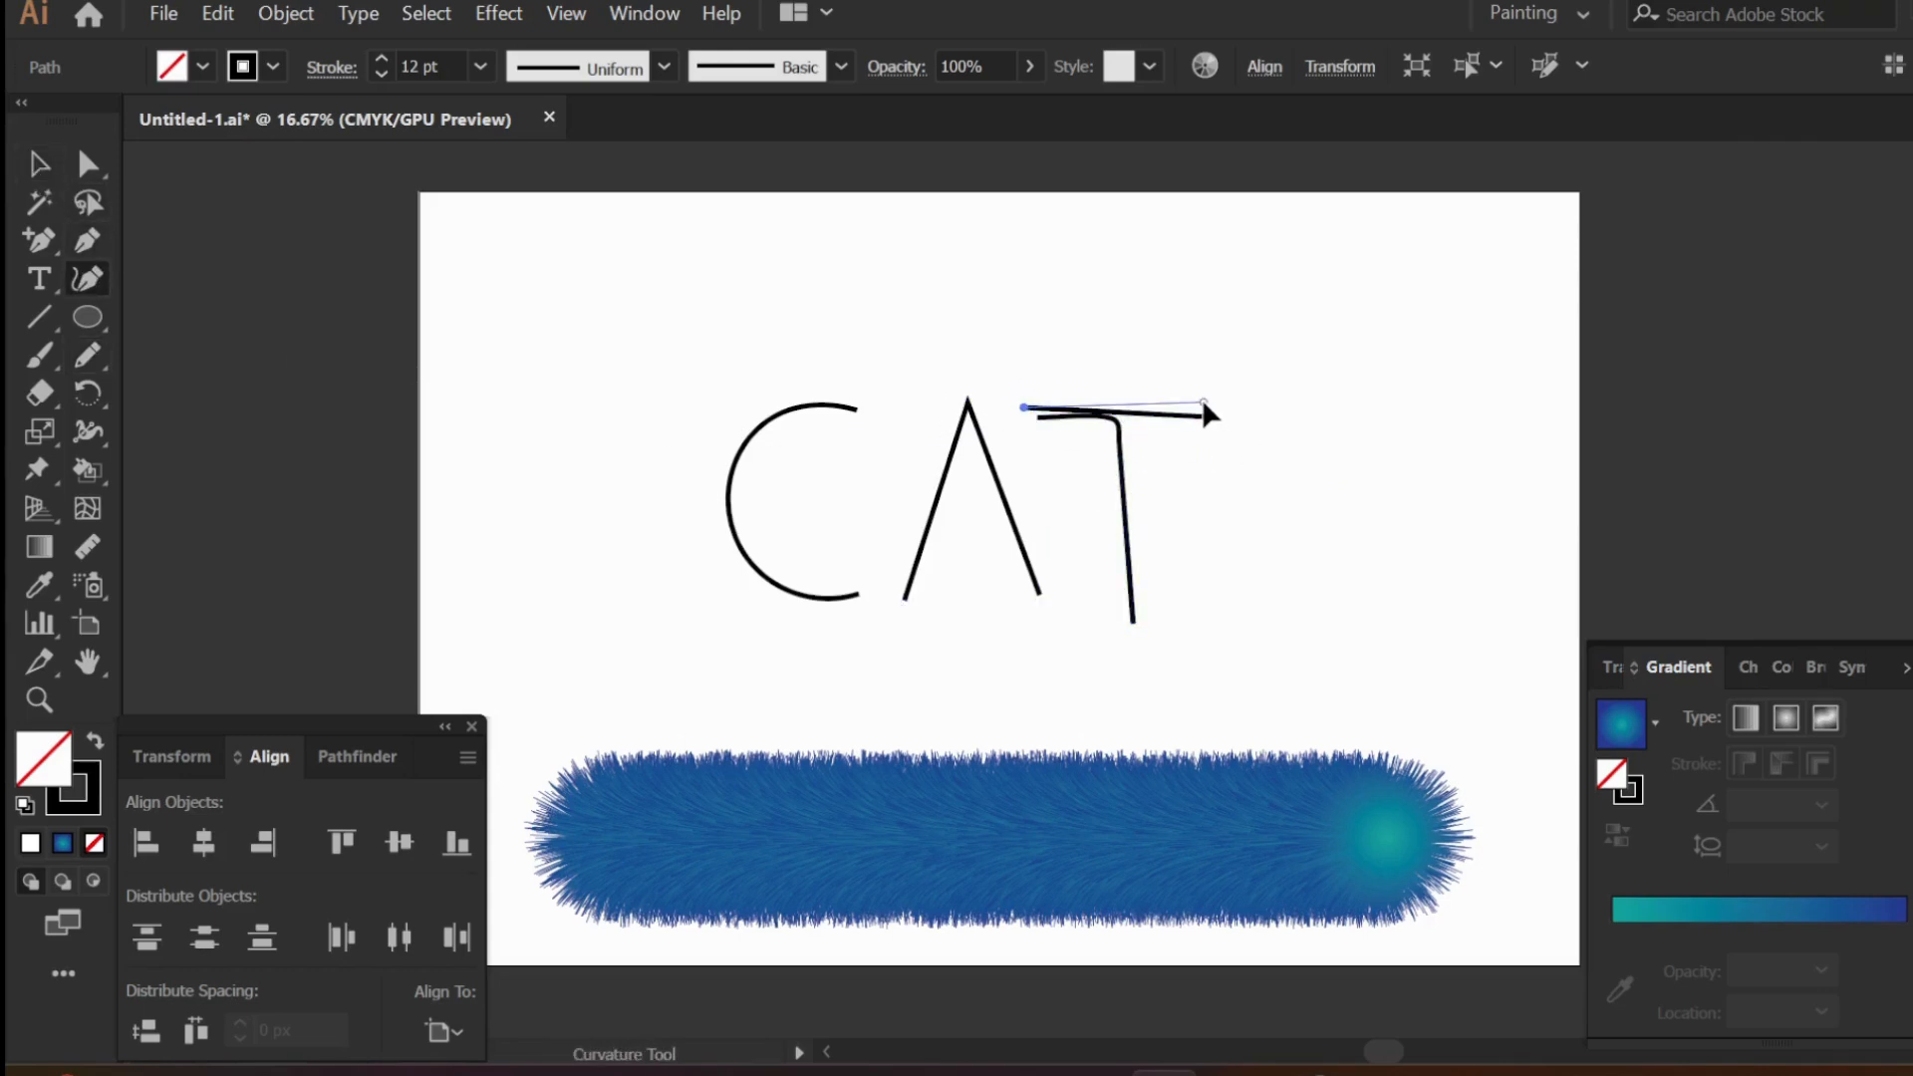
key(Escape)
- Make the T's stem a straight vertical line by deleting its inner points, moving its upper end onto the crossbar and raising its lower end
click(1114, 427)
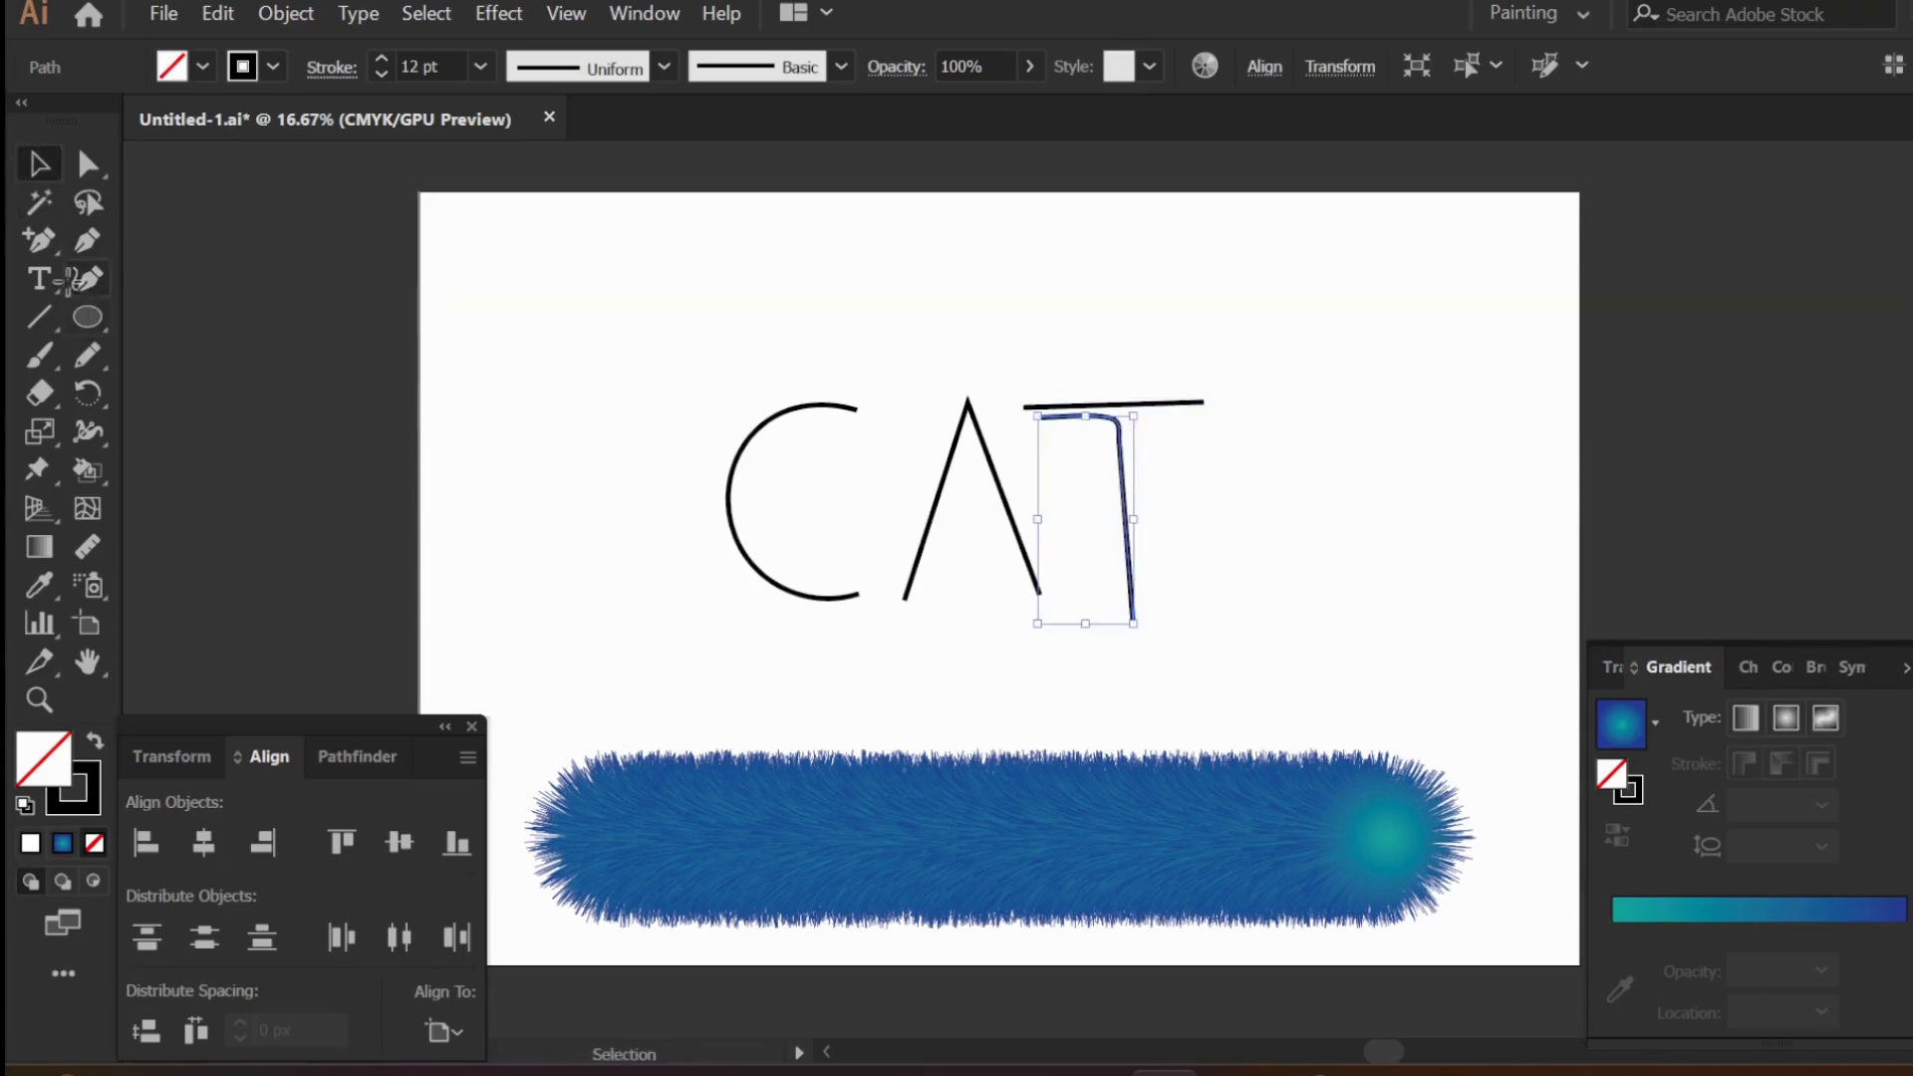
key(Delete)
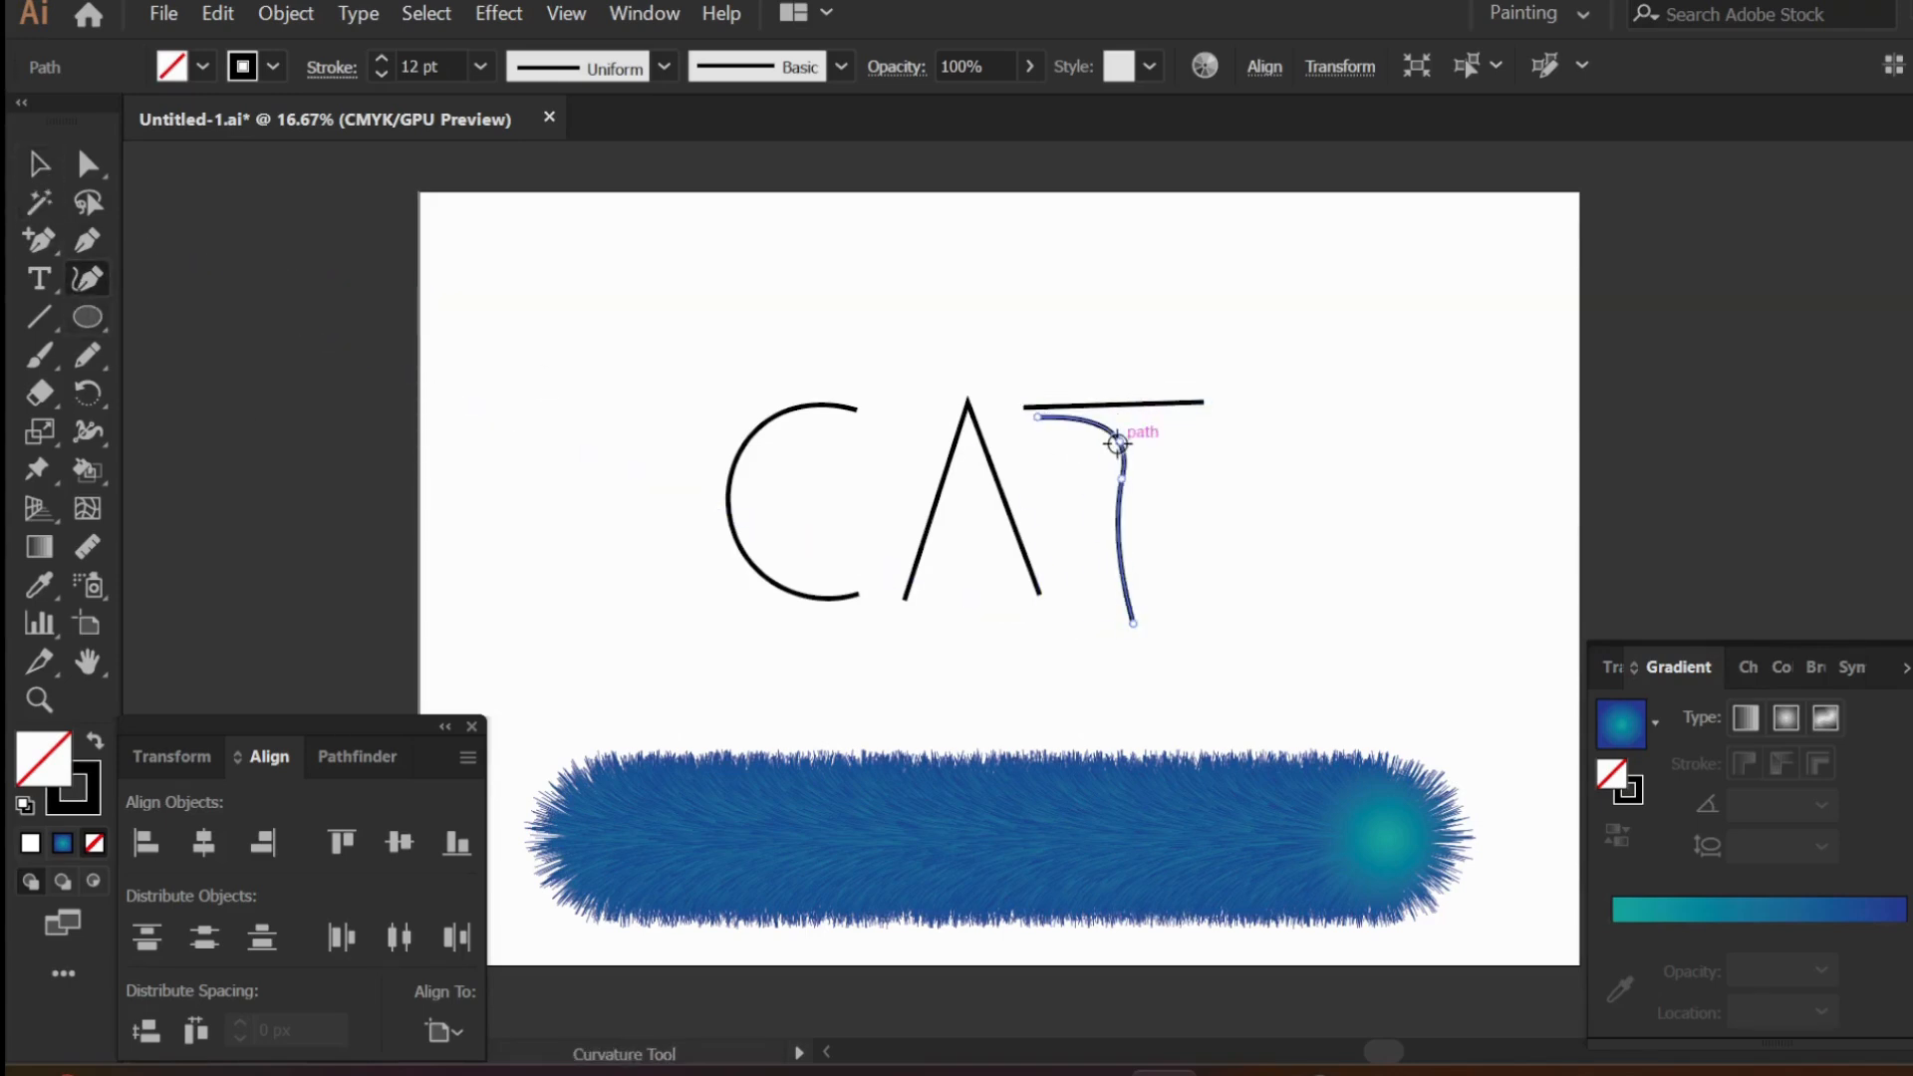
click(1123, 480)
key(Delete)
drag(1041, 420, 1131, 406)
drag(1133, 624, 1133, 594)
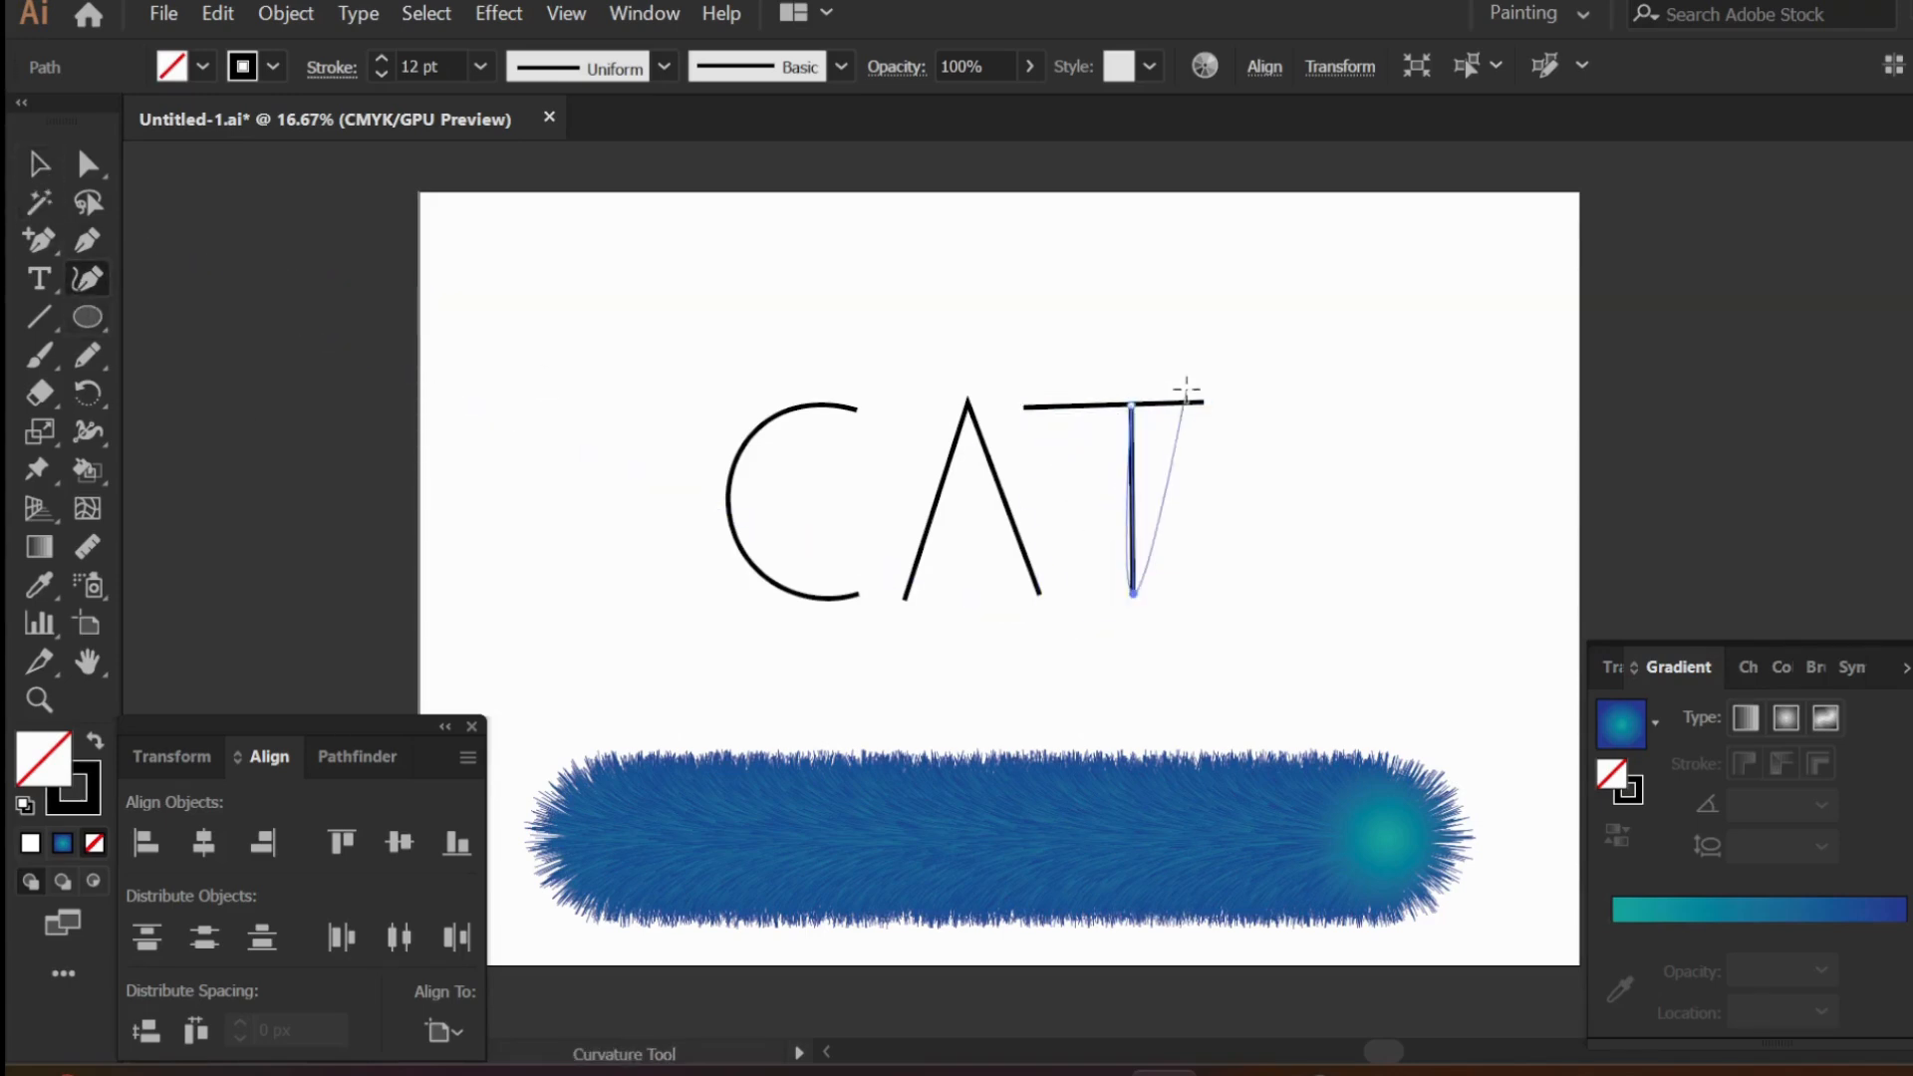
- Center the T's crossbar over its stem and make it level by moving both end points with the Curvature tool
click(38, 165)
click(1199, 404)
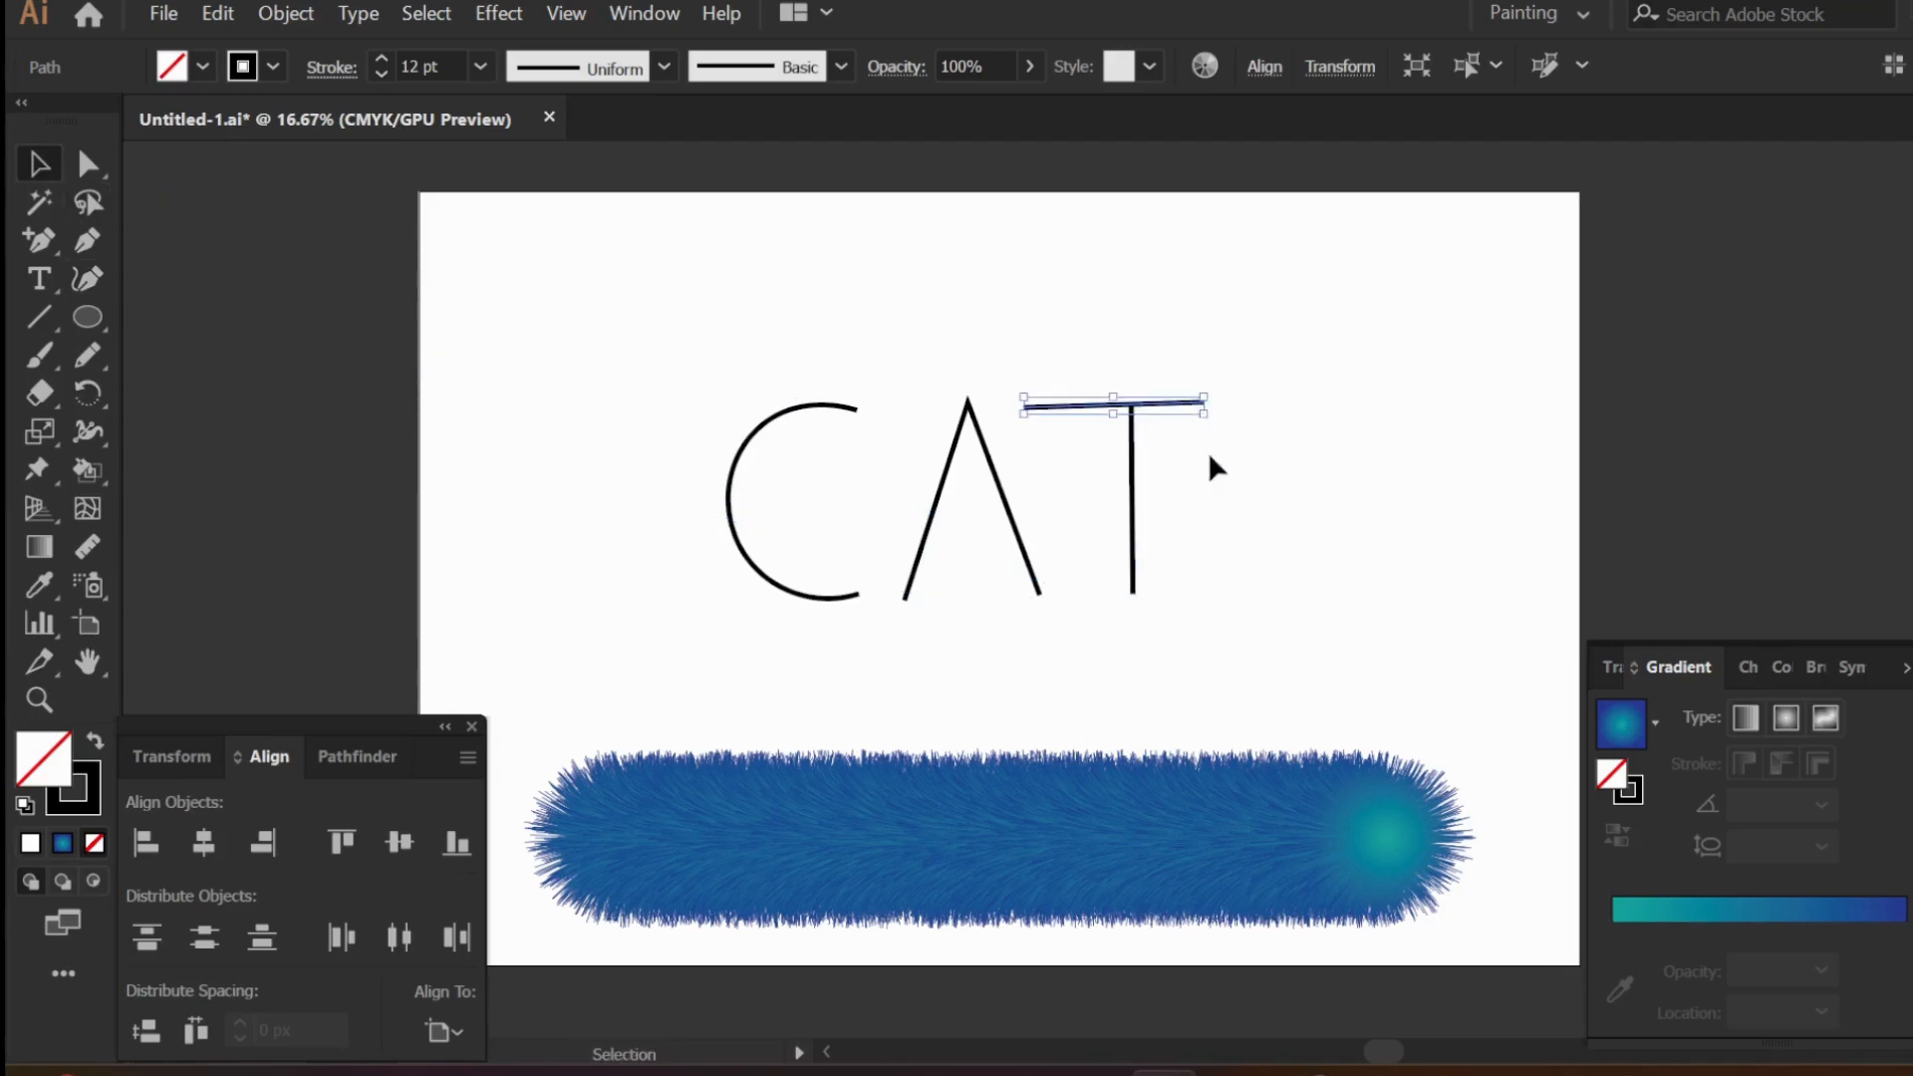
click(87, 279)
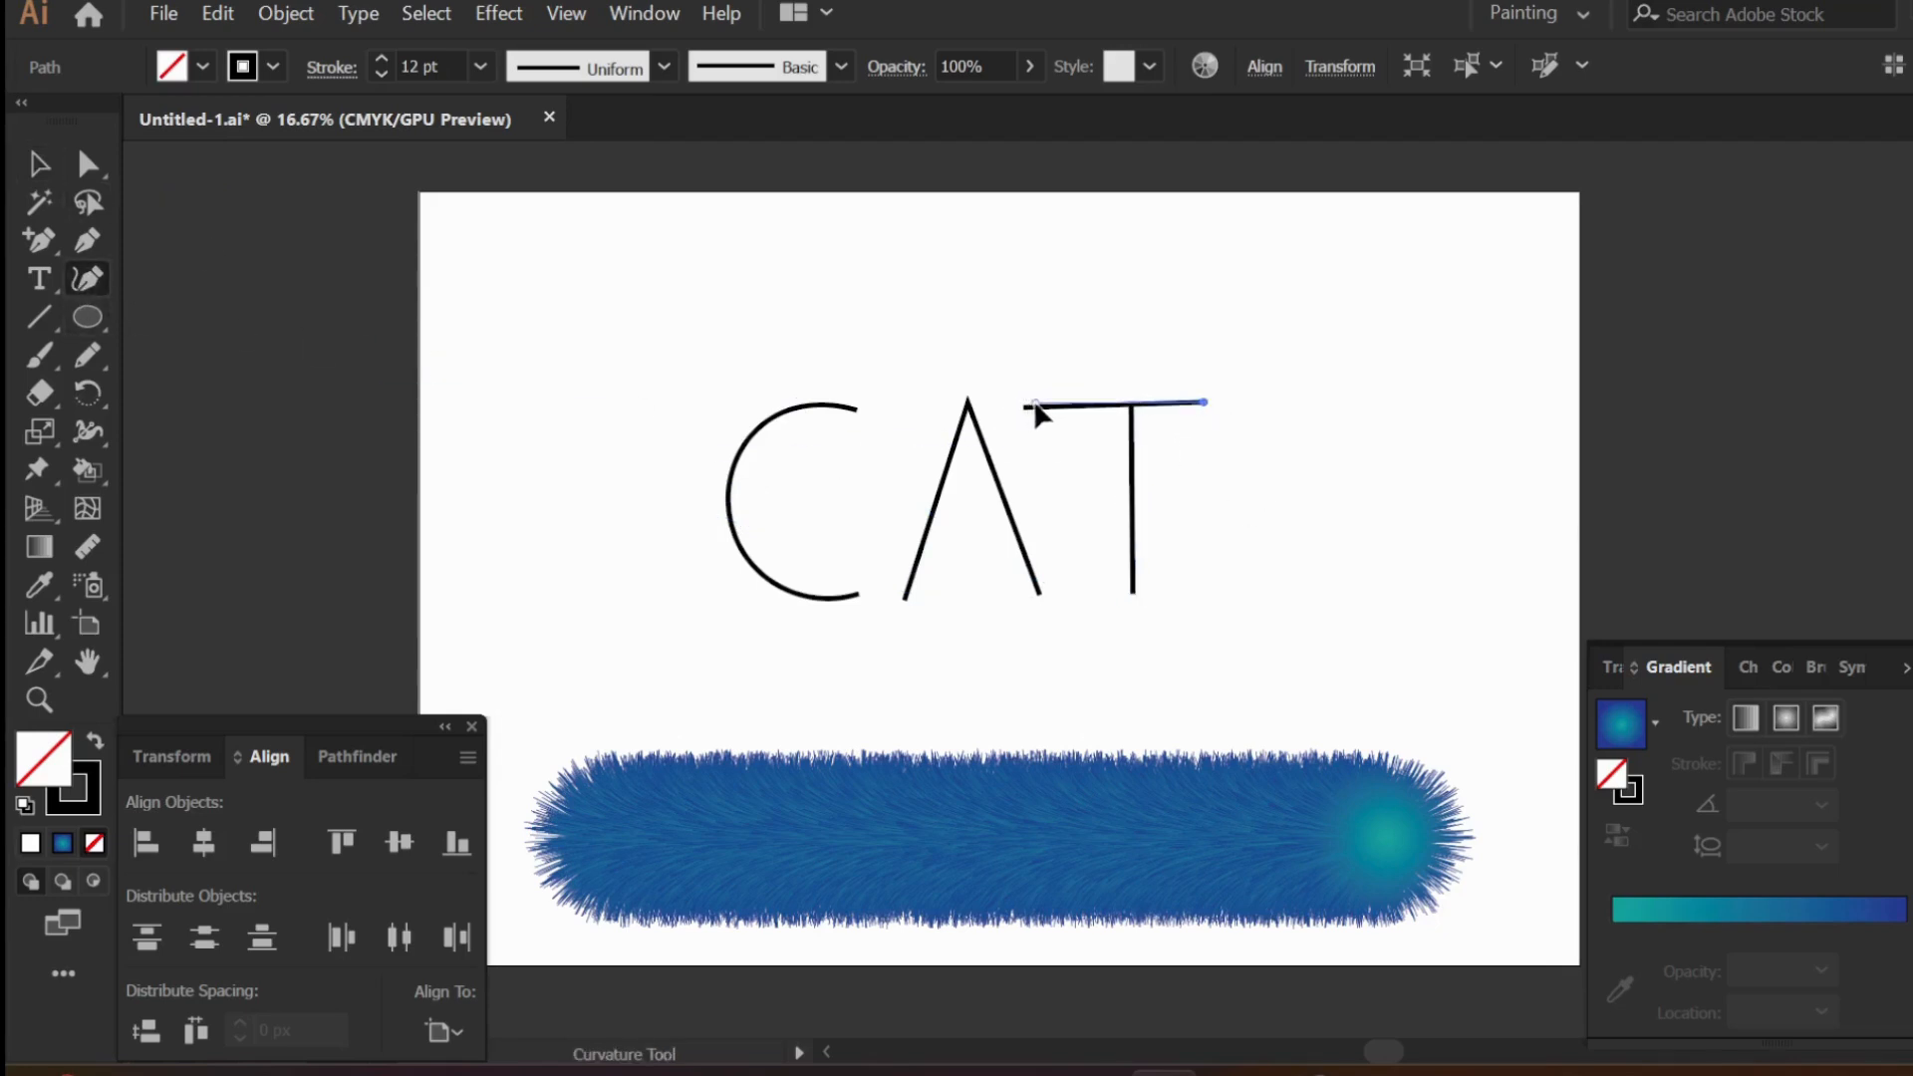
drag(1024, 406, 1045, 400)
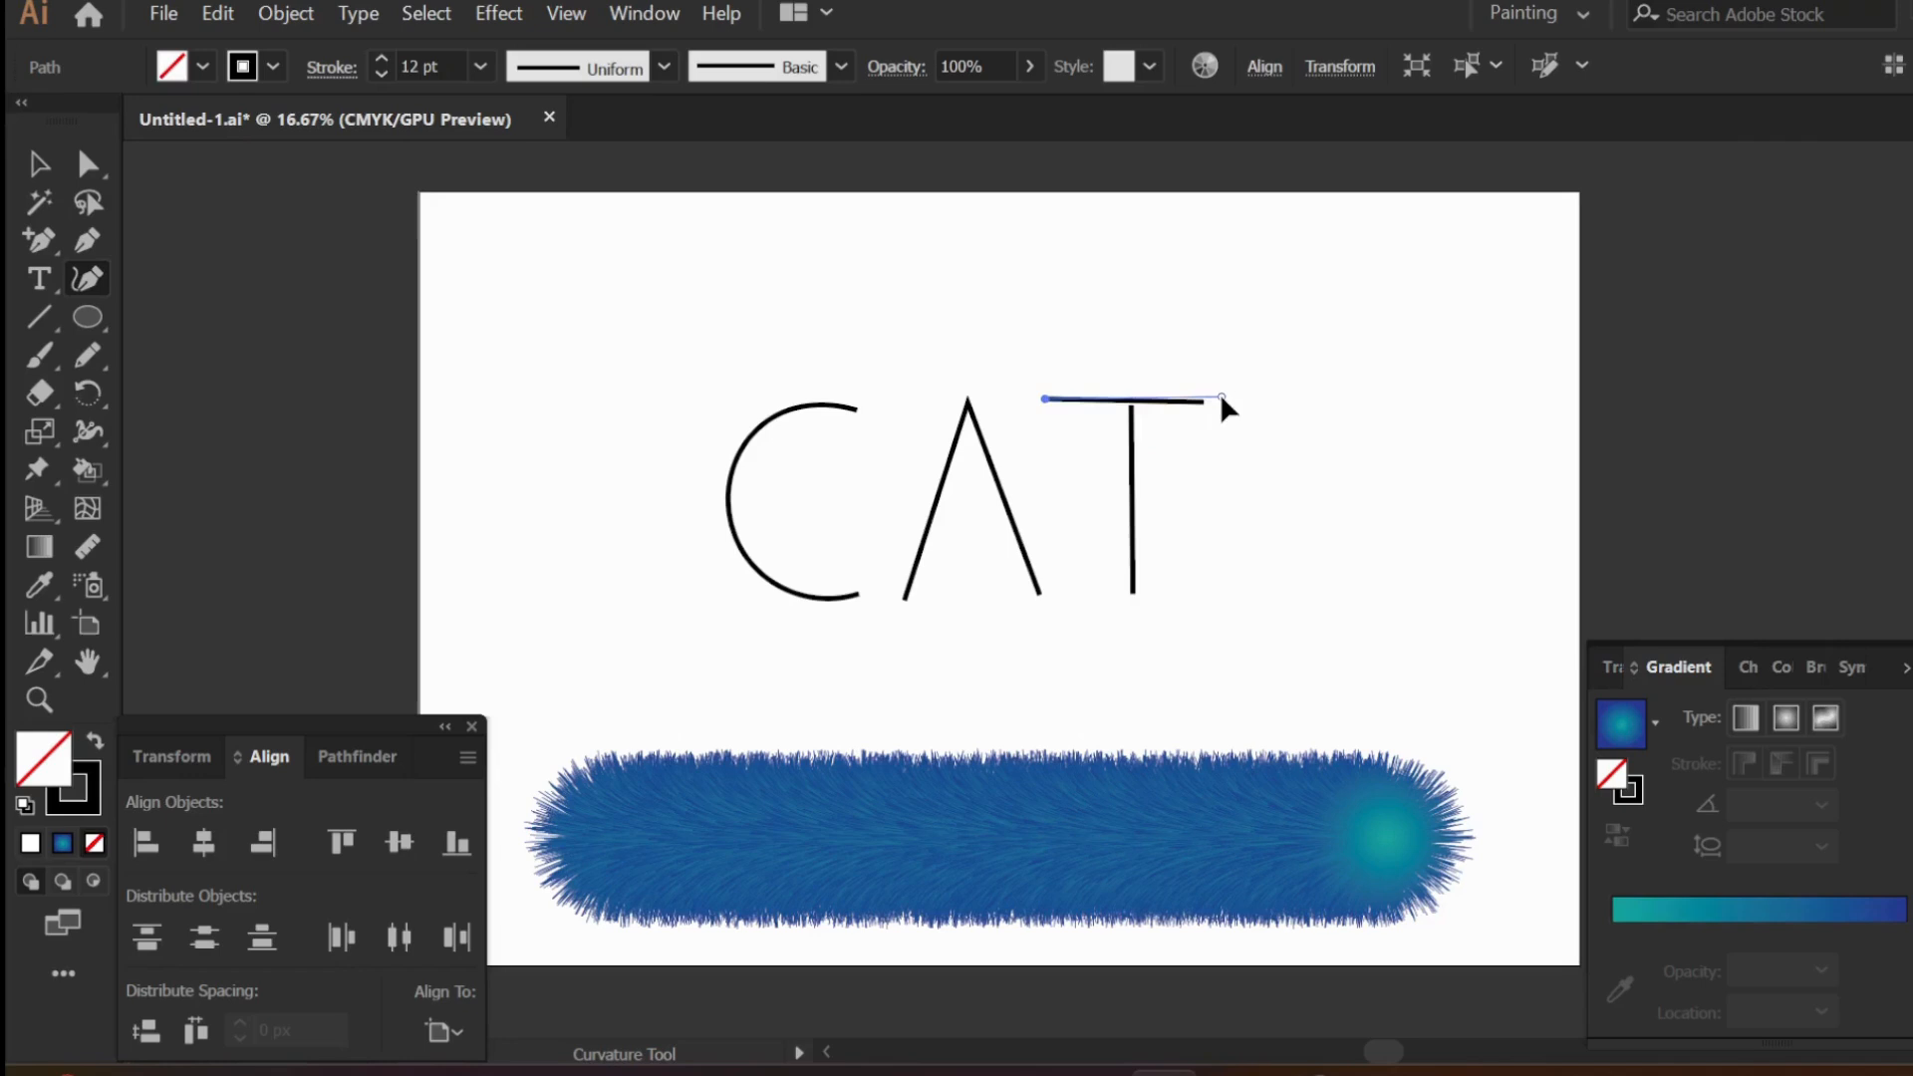
drag(1220, 396, 1216, 398)
key(v)
click(1191, 426)
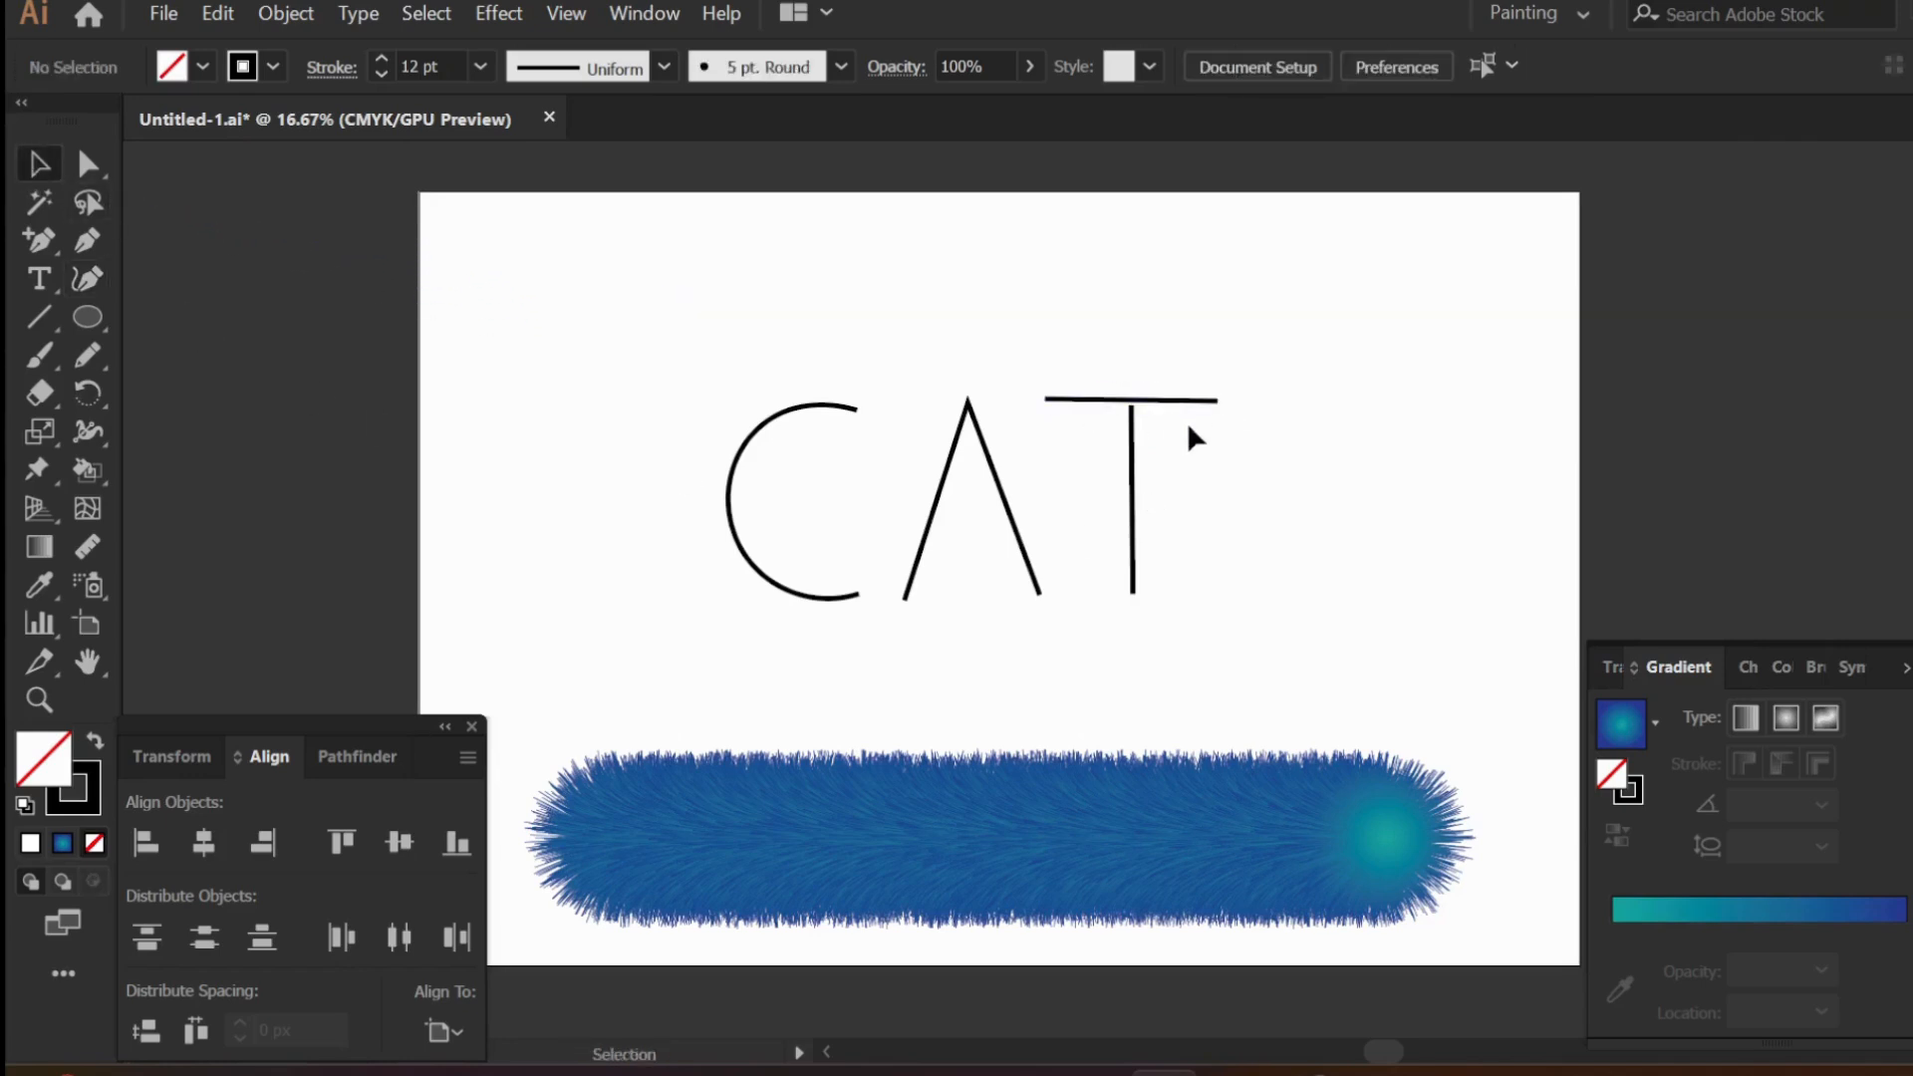
scroll(1210, 426, up, 4)
click(669, 356)
key(shift+grave)
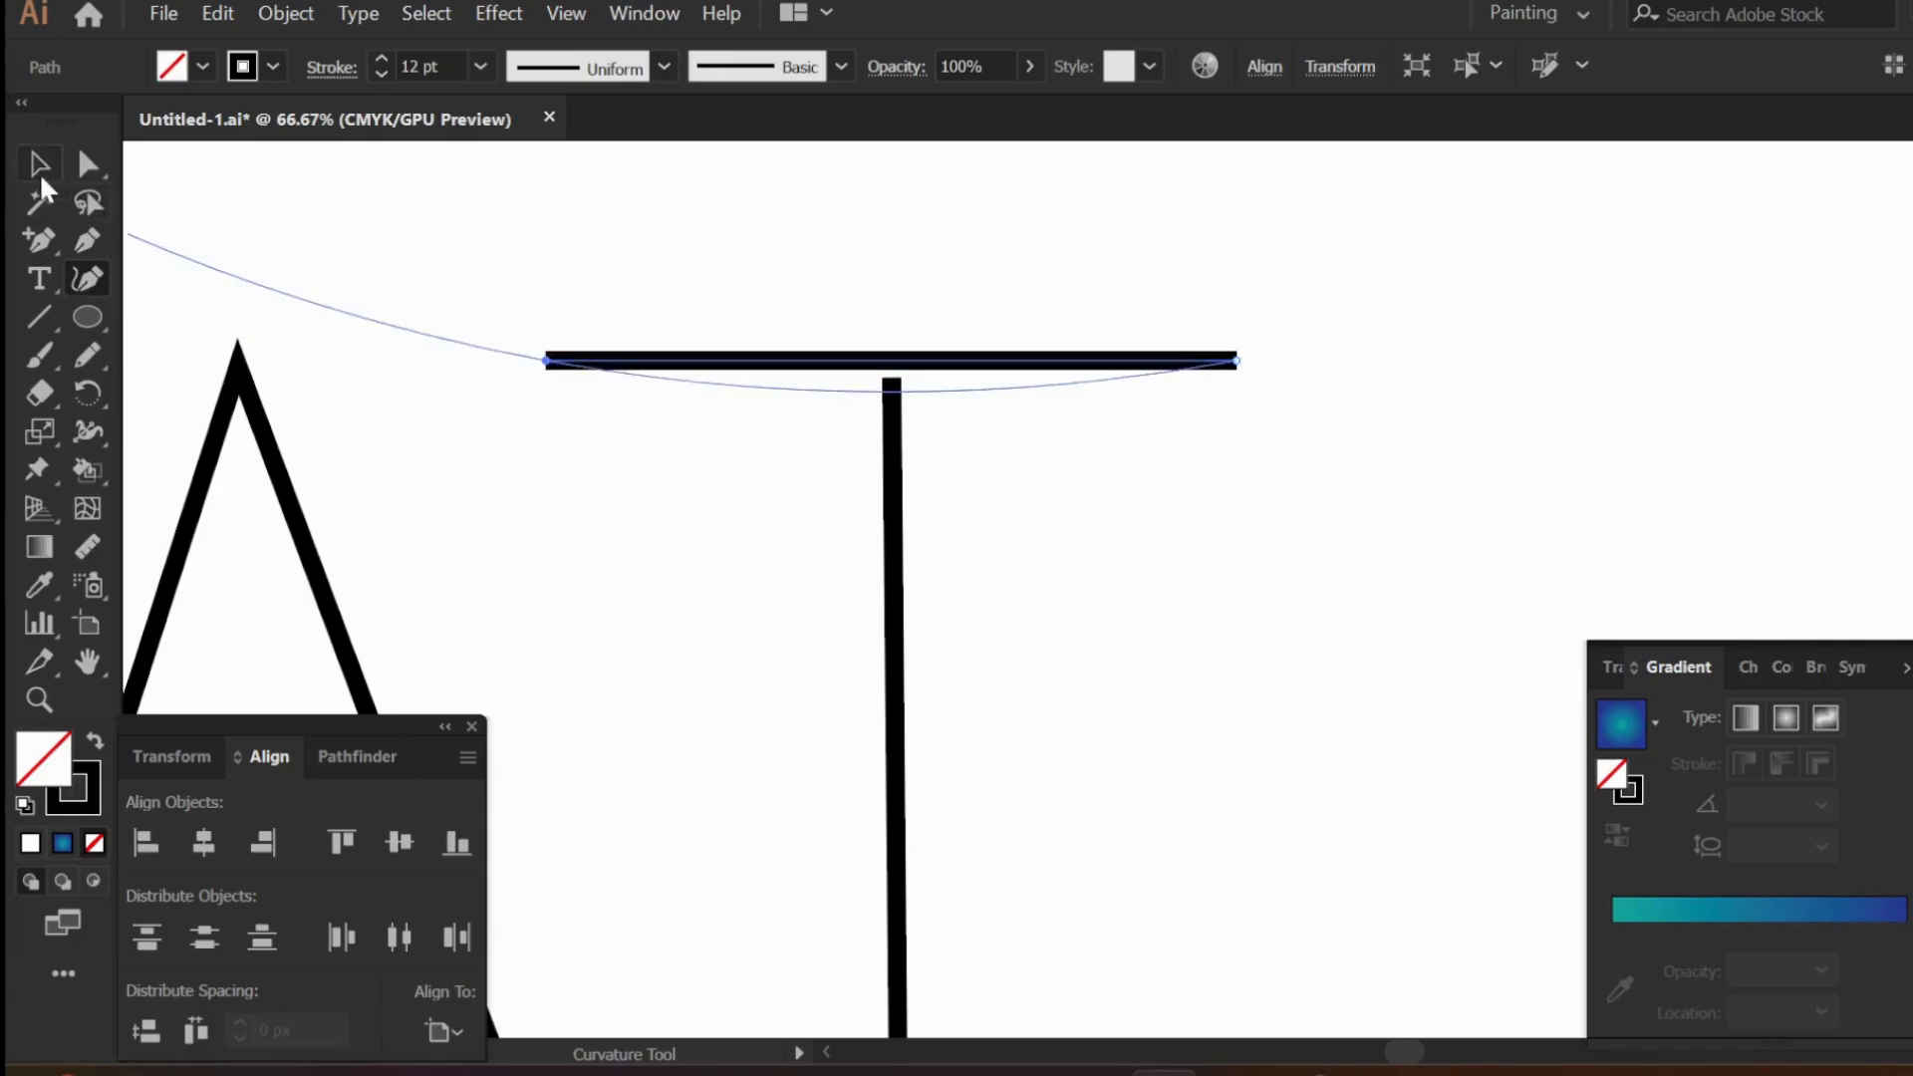
key(v)
- Select all the CAT letter paths and enlarge them proportionally from their center
scroll(996, 602, down, 4)
scroll(994, 601, down, 2)
mouse_move(987, 427)
mouse_down()
mouse_move(952, 617)
mouse_move(918, 605)
mouse_up()
scroll(919, 605, up, 3)
mouse_move(330, 325)
mouse_down()
mouse_move(1252, 688)
mouse_move(1261, 787)
mouse_up()
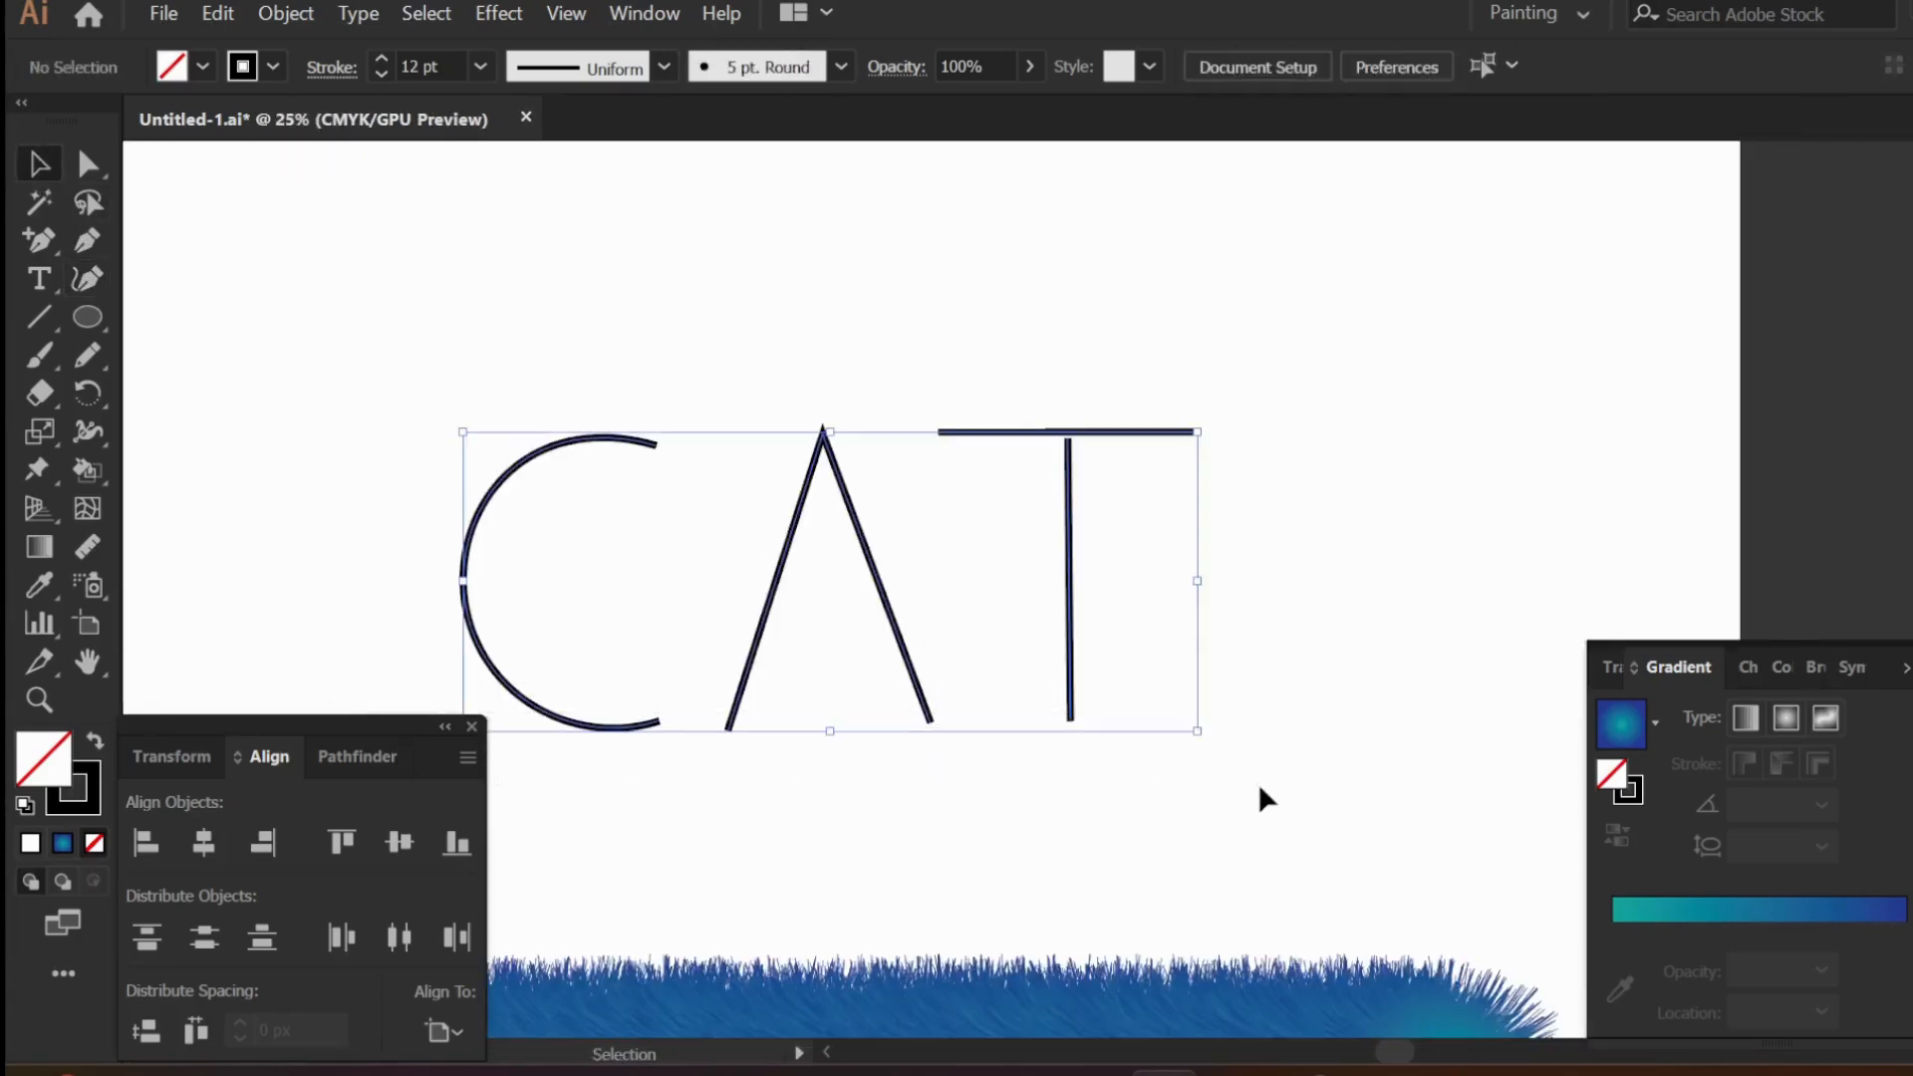
drag(1199, 581, 1403, 586)
scroll(983, 679, down, 3)
- Move the A and T paths to the right, away from the C, and place a copy of the furry blend above the artboard
click(934, 619)
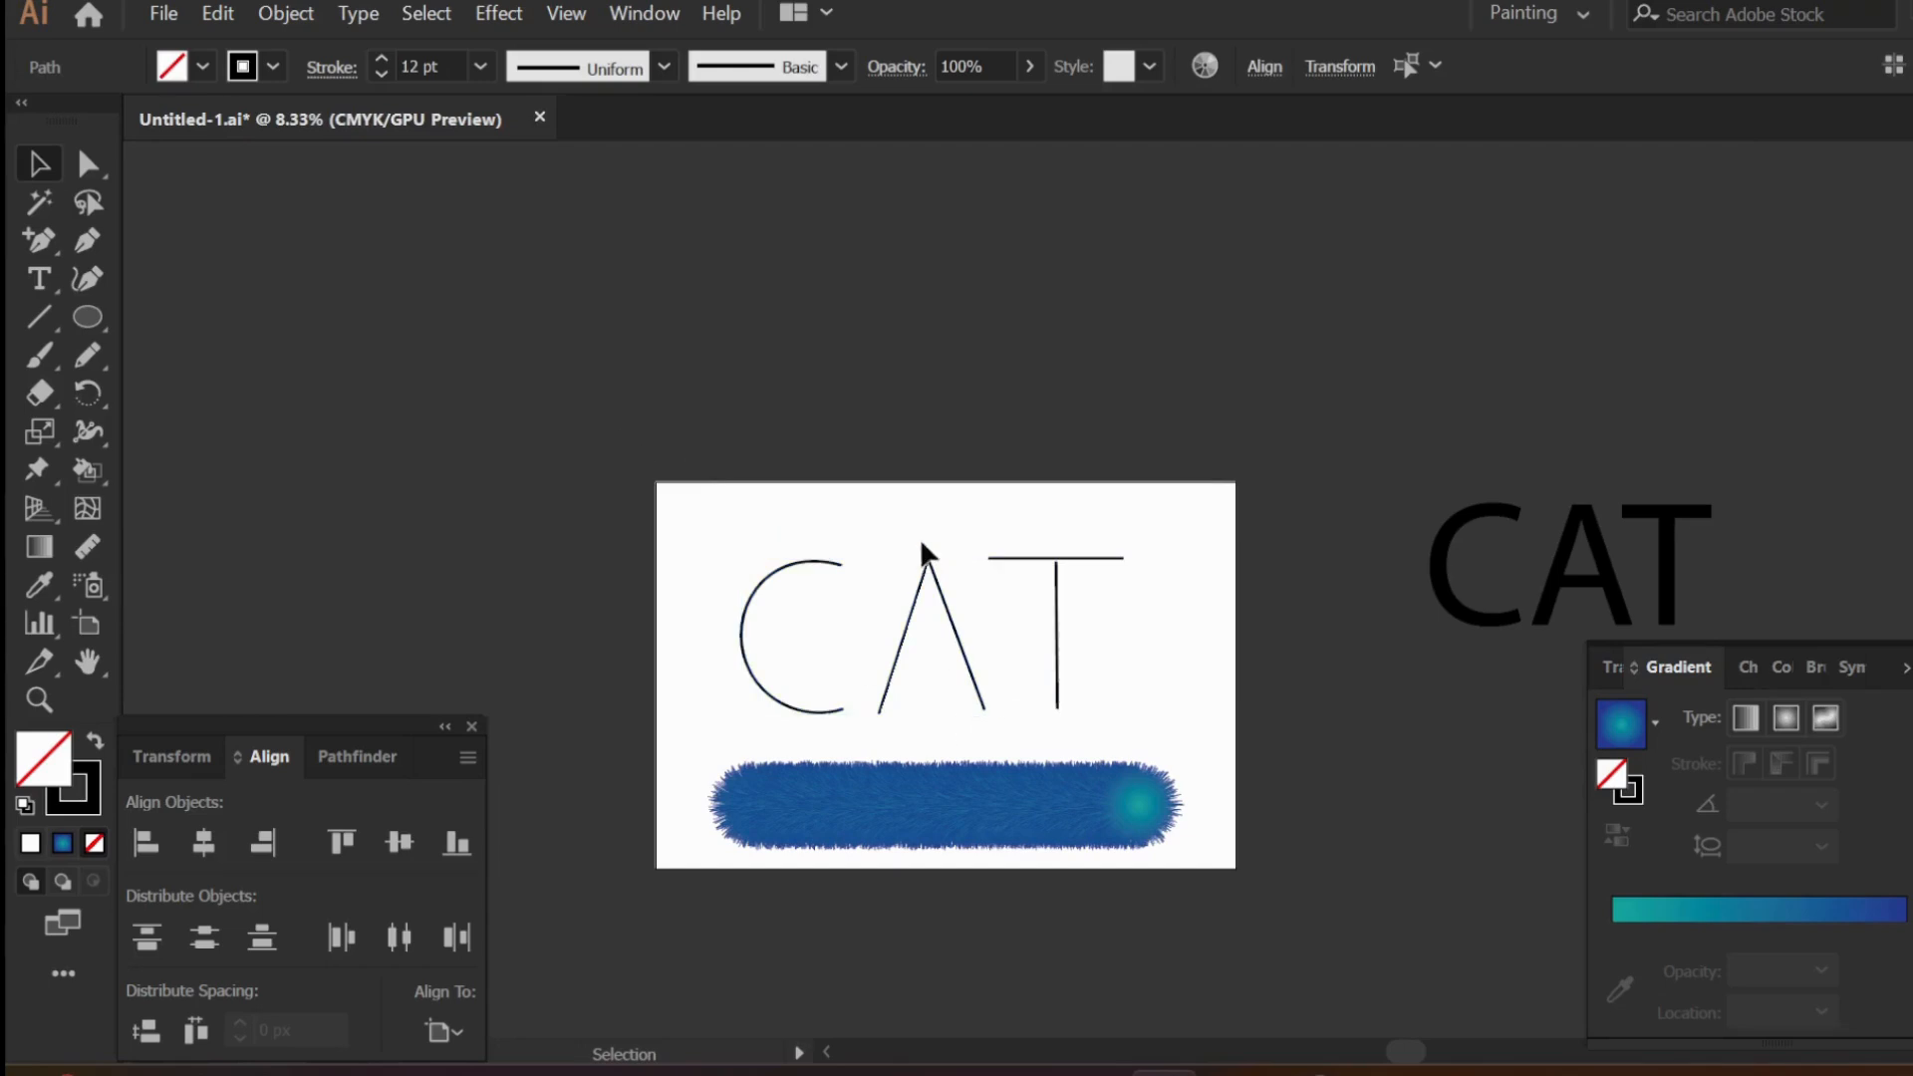
drag(919, 538, 1081, 638)
drag(963, 654, 1109, 668)
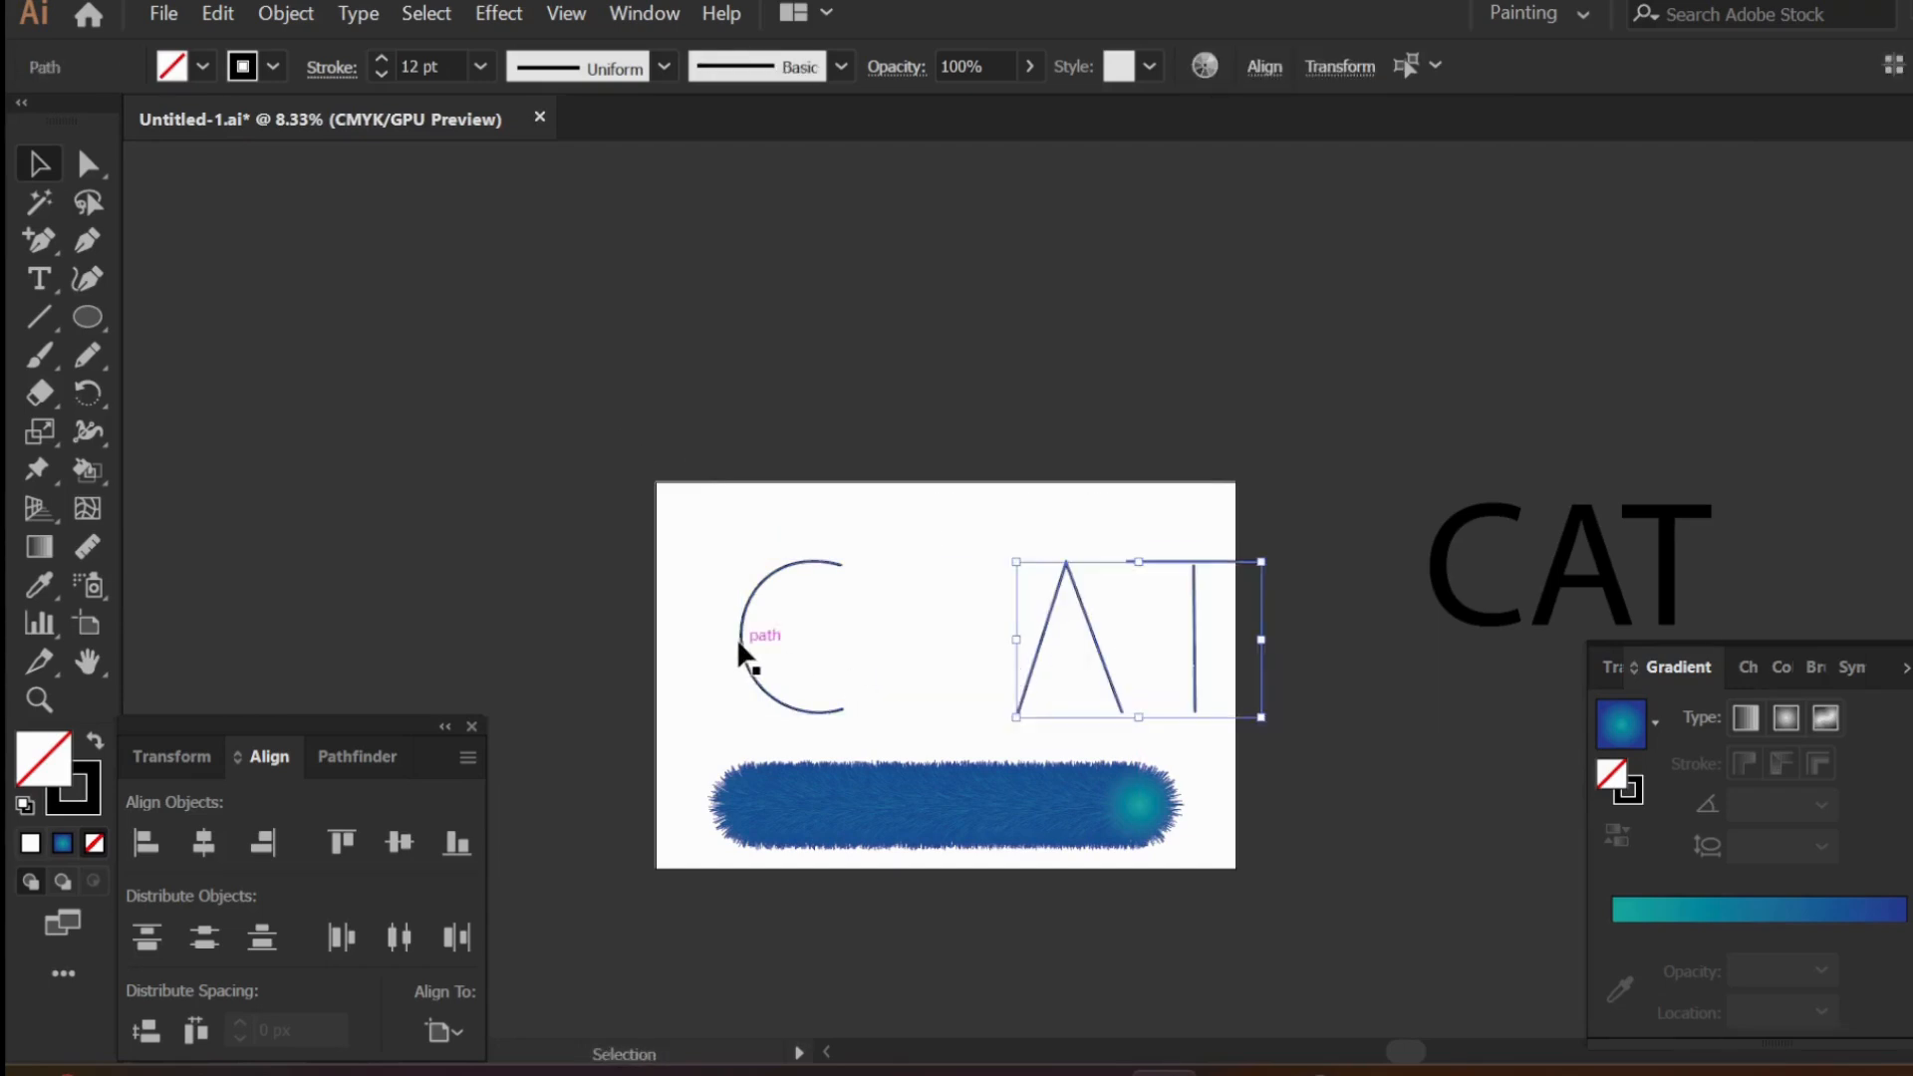
click(737, 638)
drag(946, 817, 893, 331)
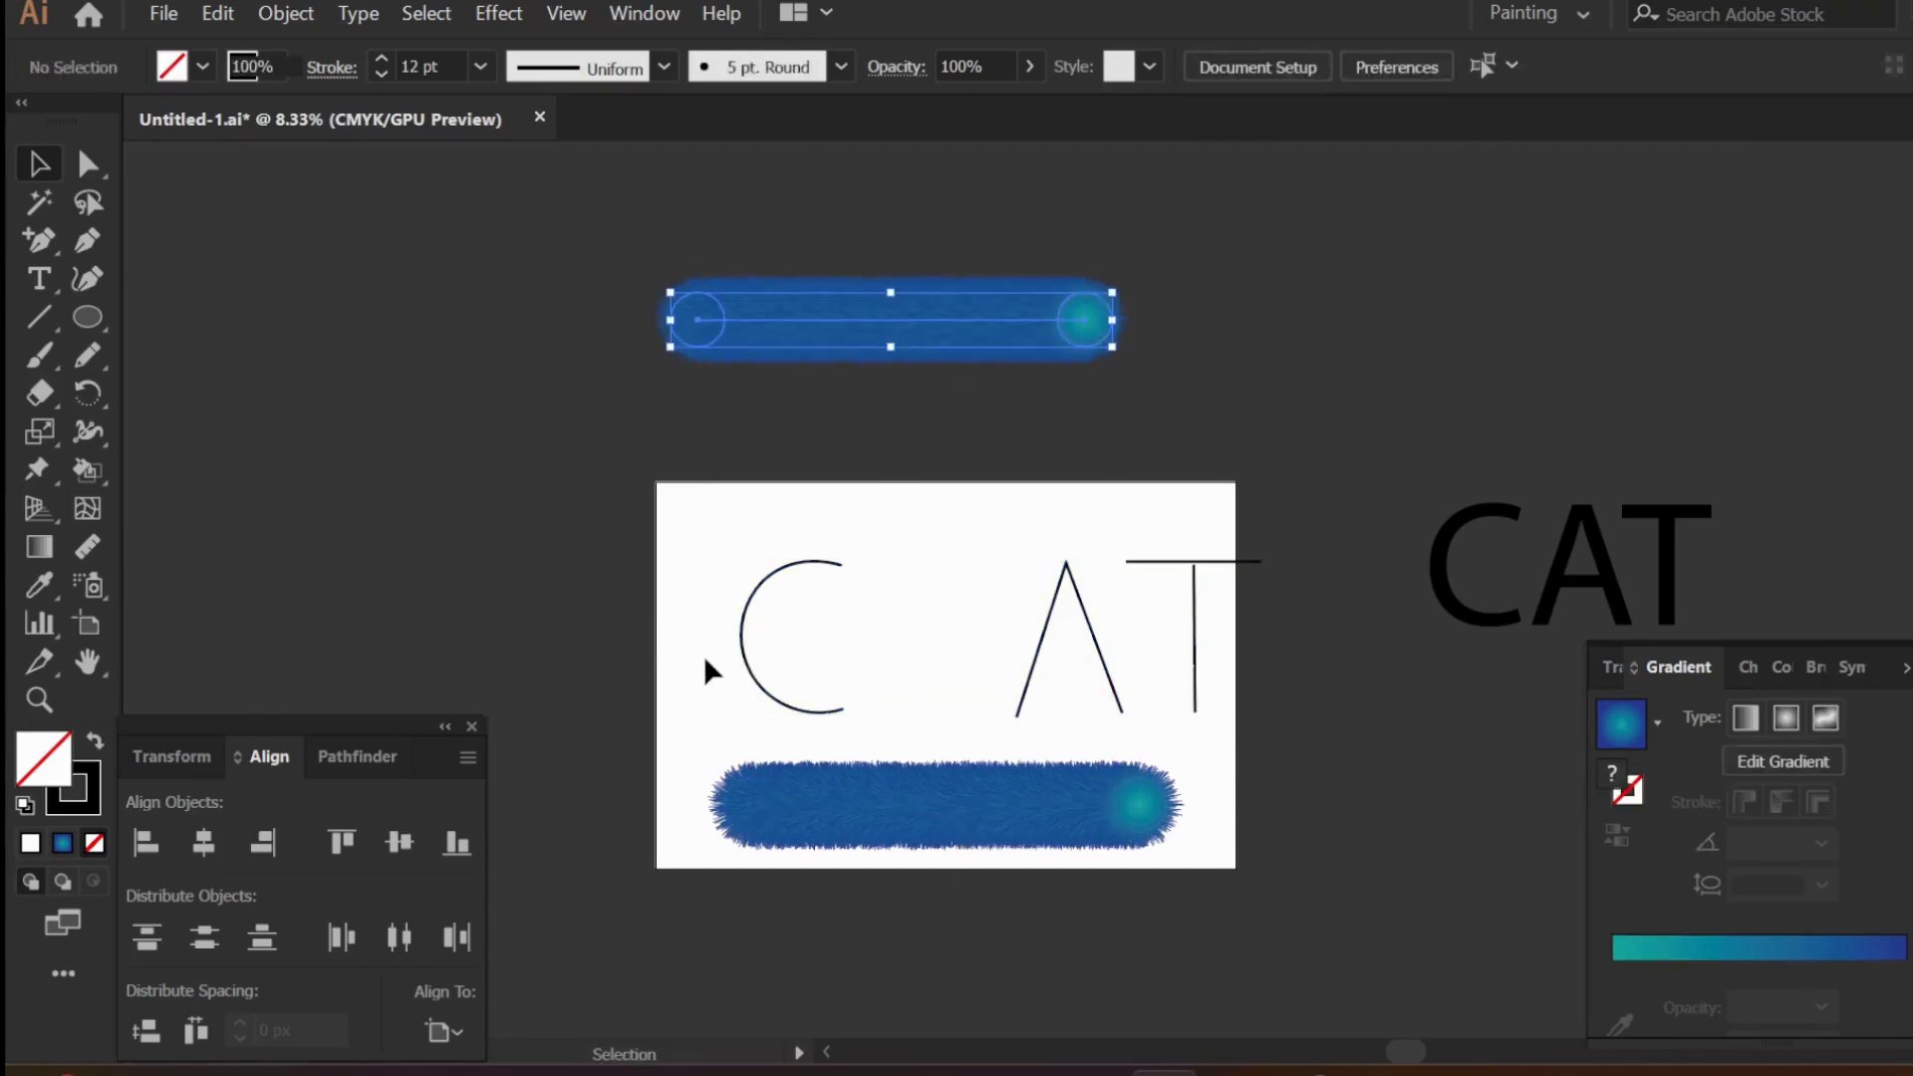
- Replace the spine of the furry blend on the artboard with the letter C path
scroll(704, 654, up, 2)
scroll(838, 718, down, 1)
scroll(864, 802, down, 5)
scroll(823, 799, right, 6)
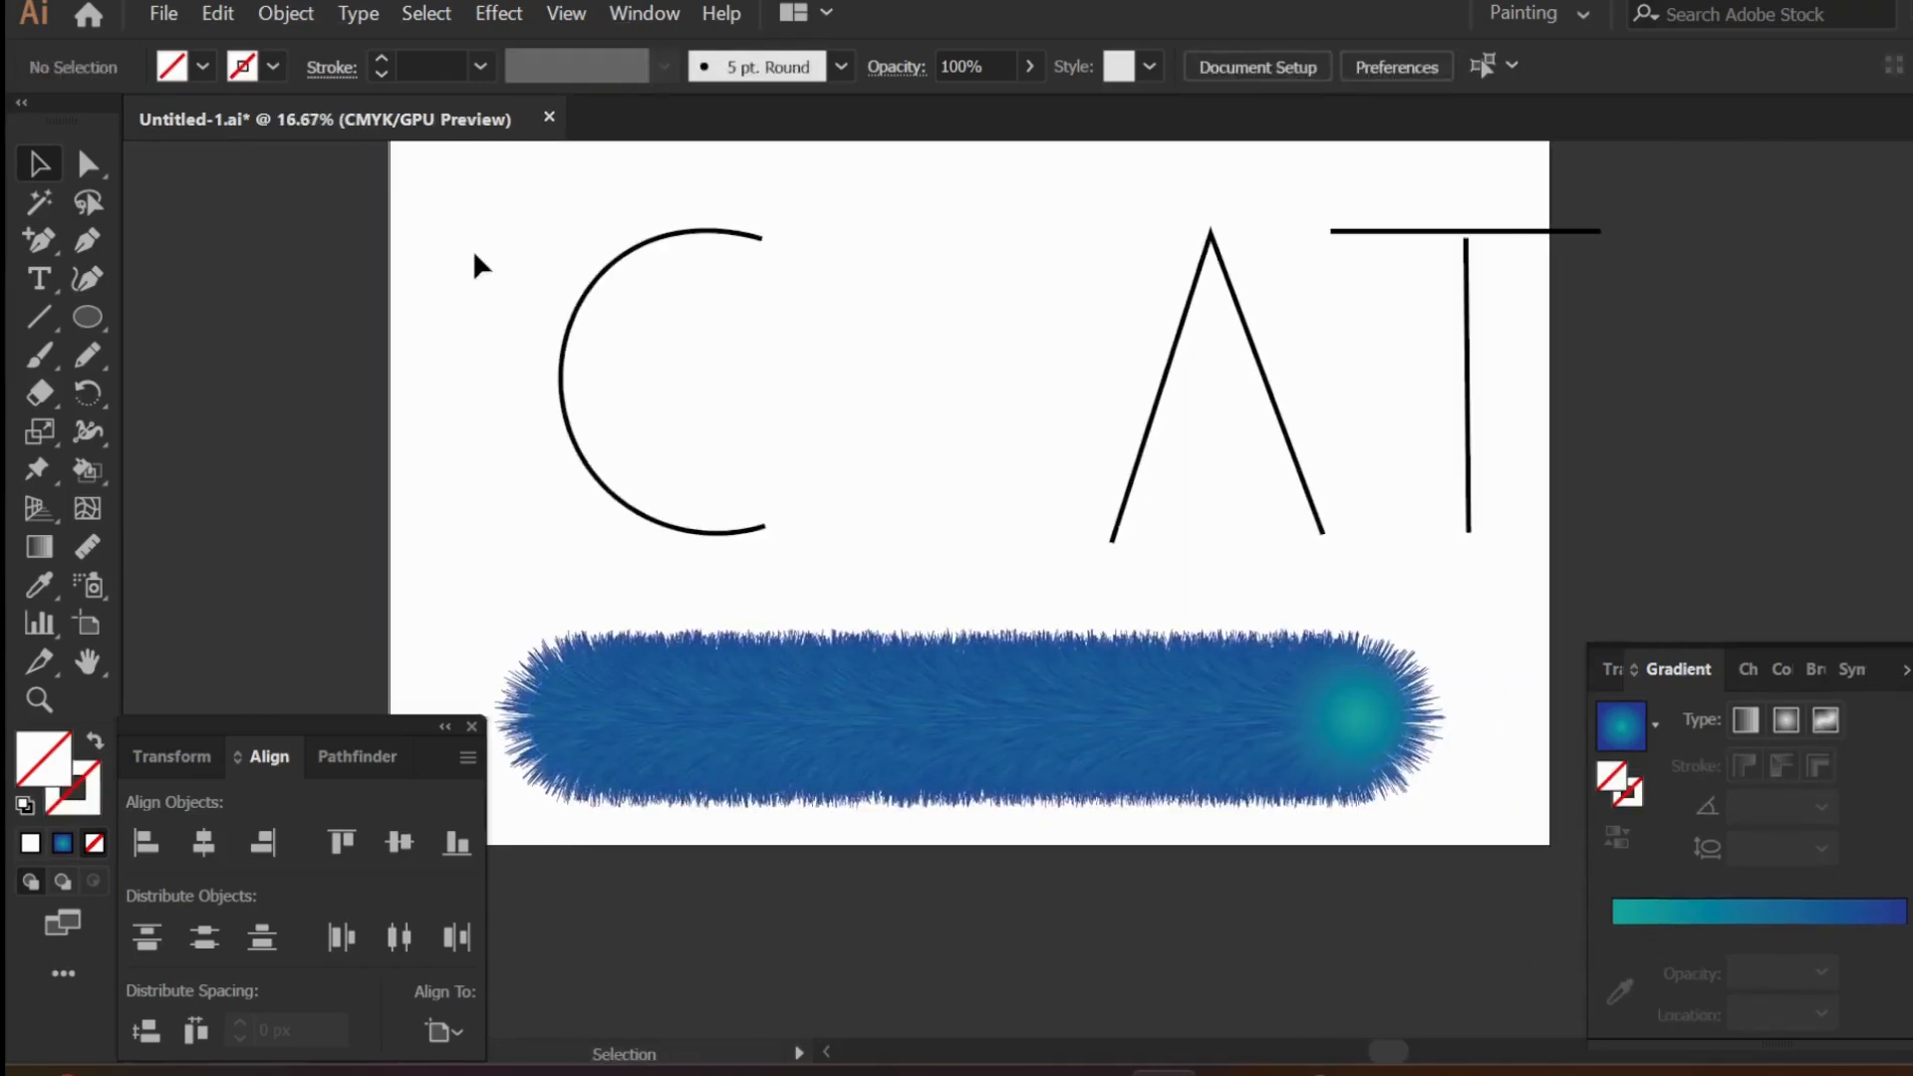
drag(472, 250, 829, 796)
drag(488, 290, 645, 723)
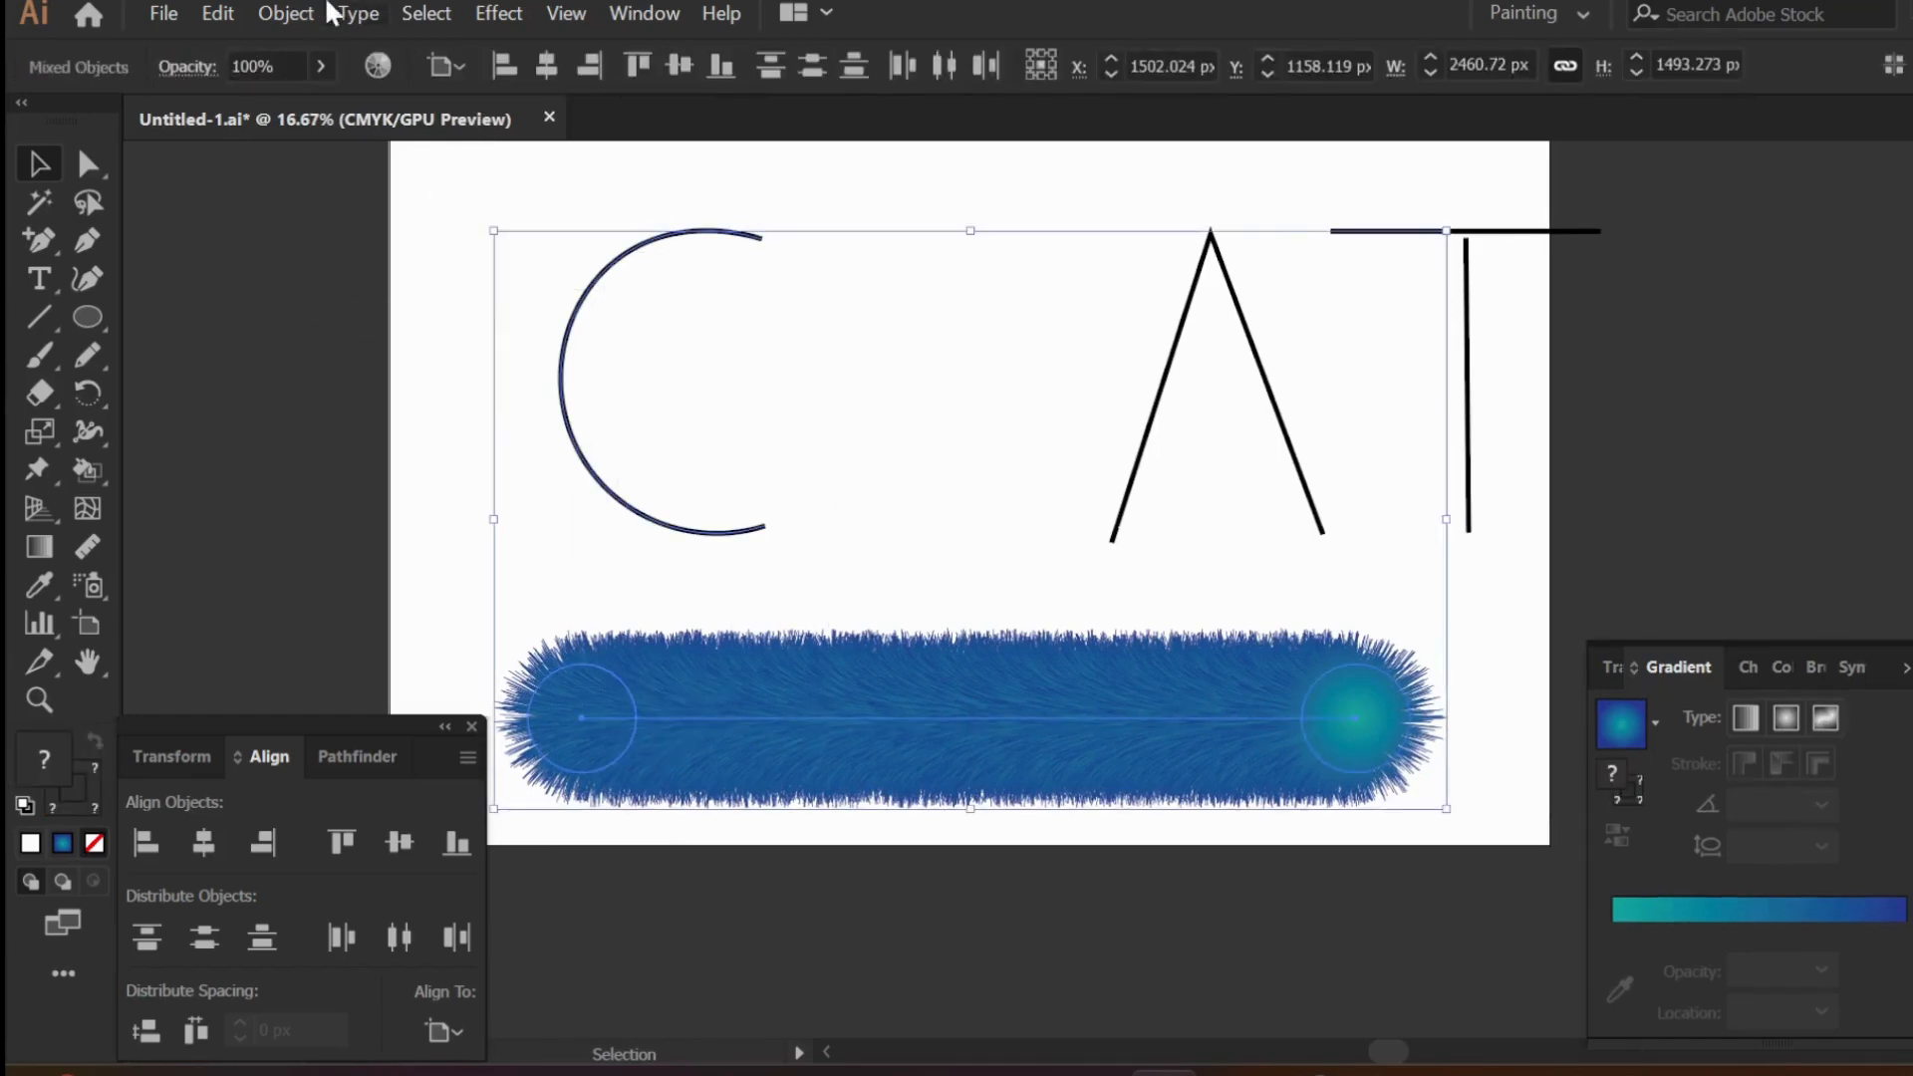
click(287, 13)
mouse_move(473, 884)
click(897, 807)
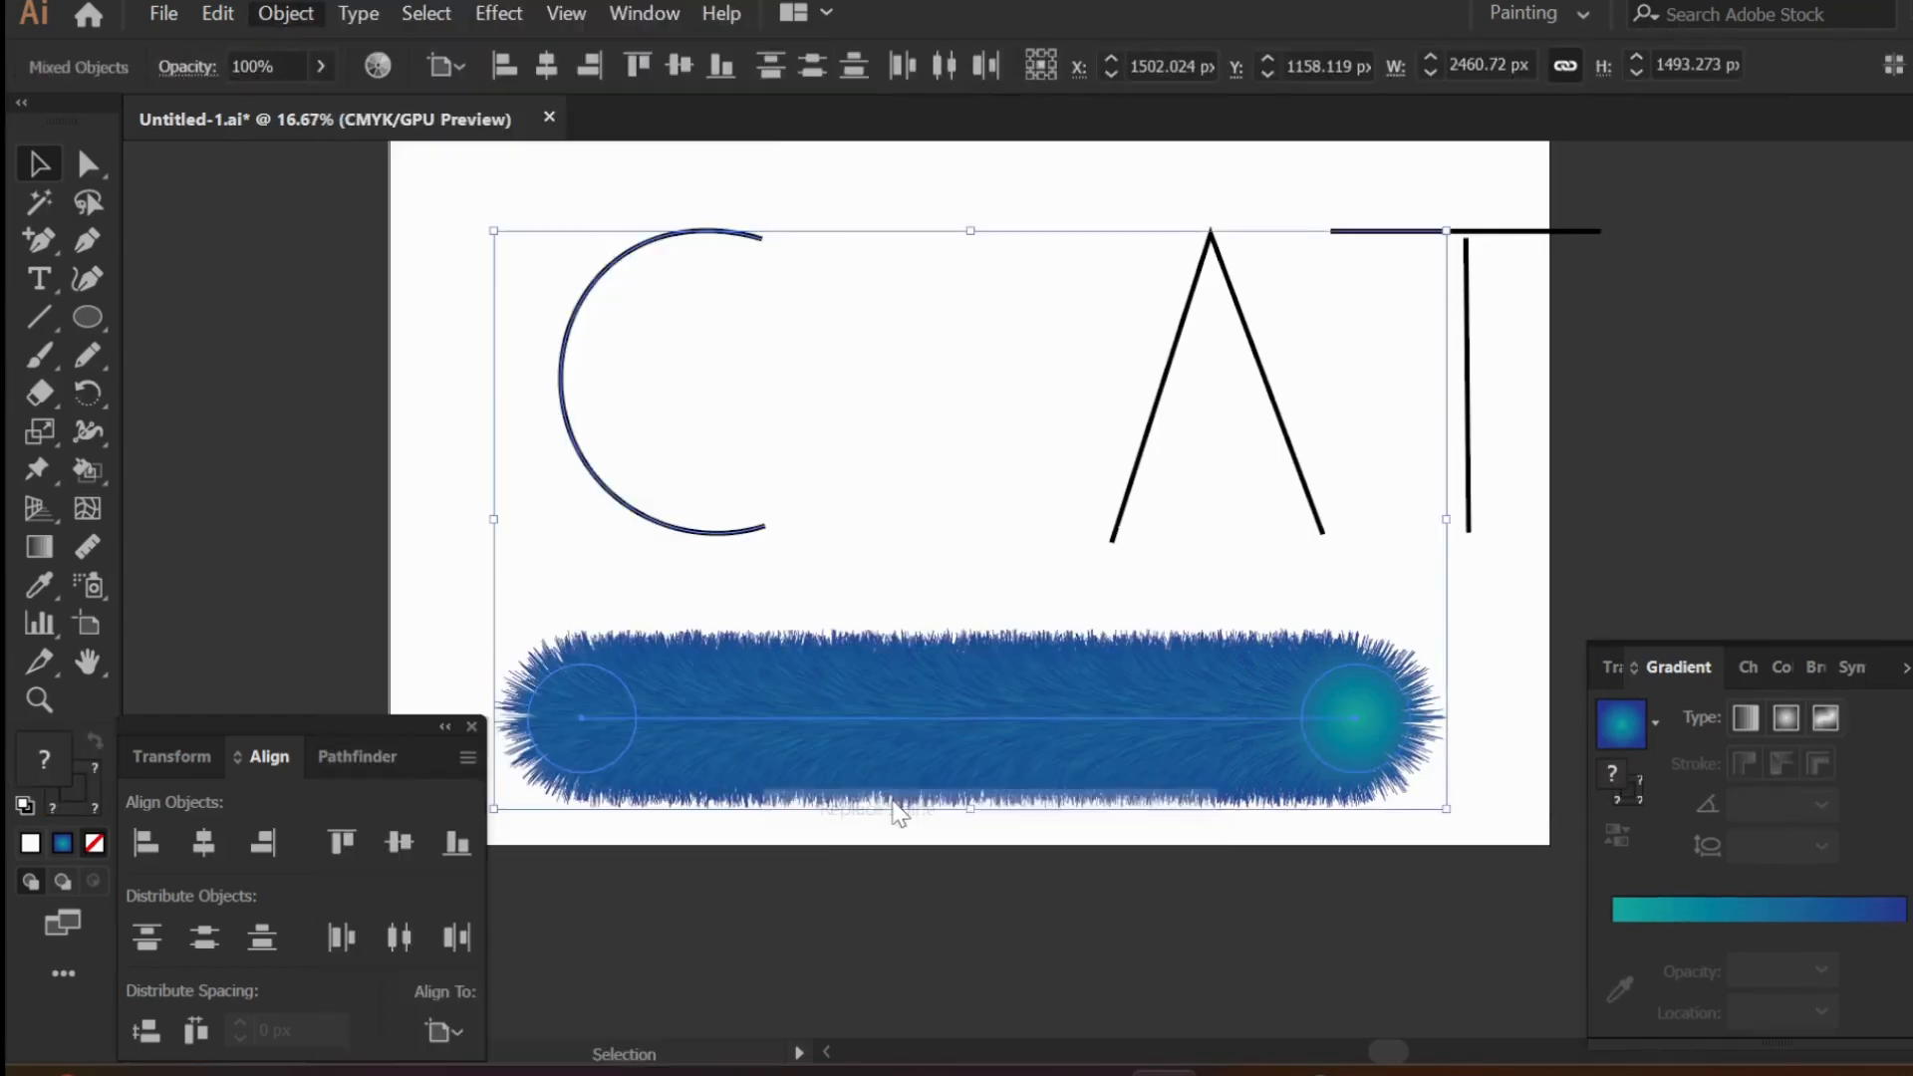
click(933, 910)
scroll(943, 825, up, 1)
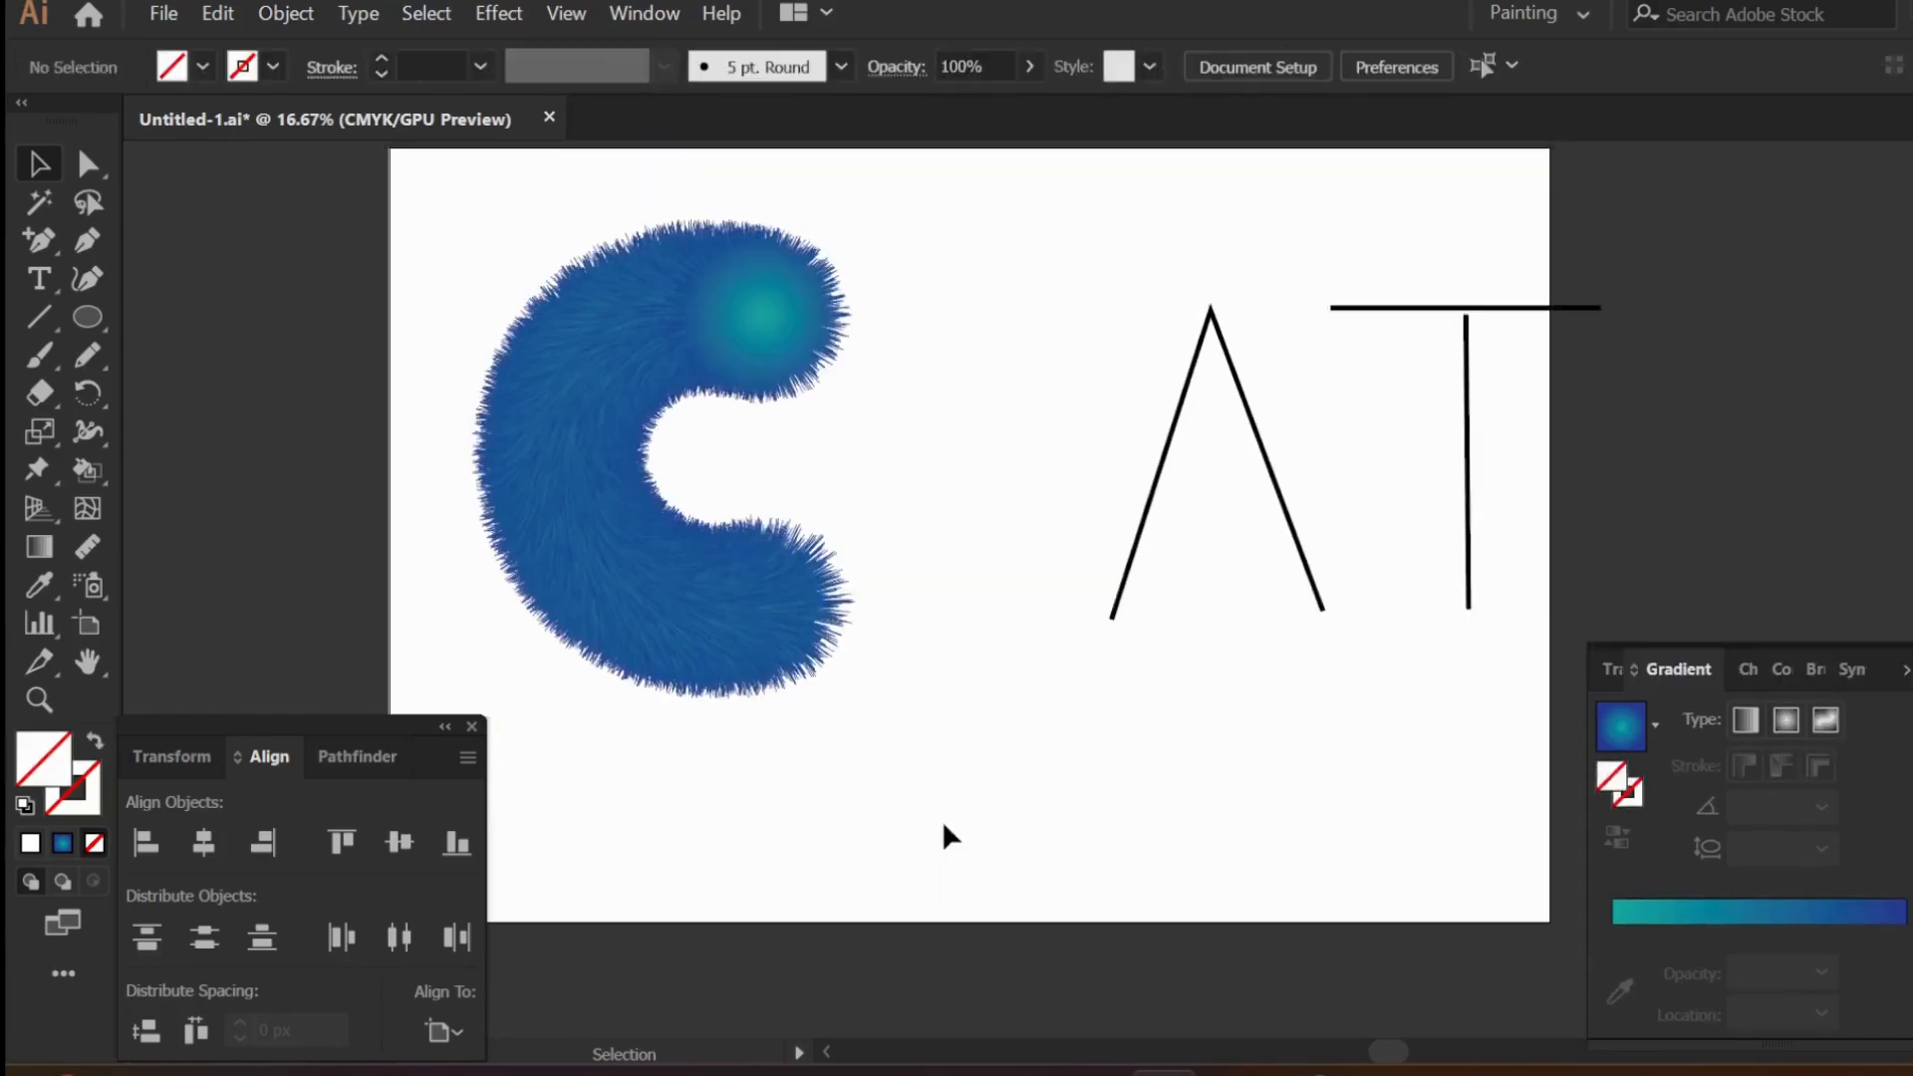
- Move the A path slightly closer to the furry C and duplicate the spare furry blend to its right
scroll(943, 826, up, 1)
scroll(663, 747, down, 2)
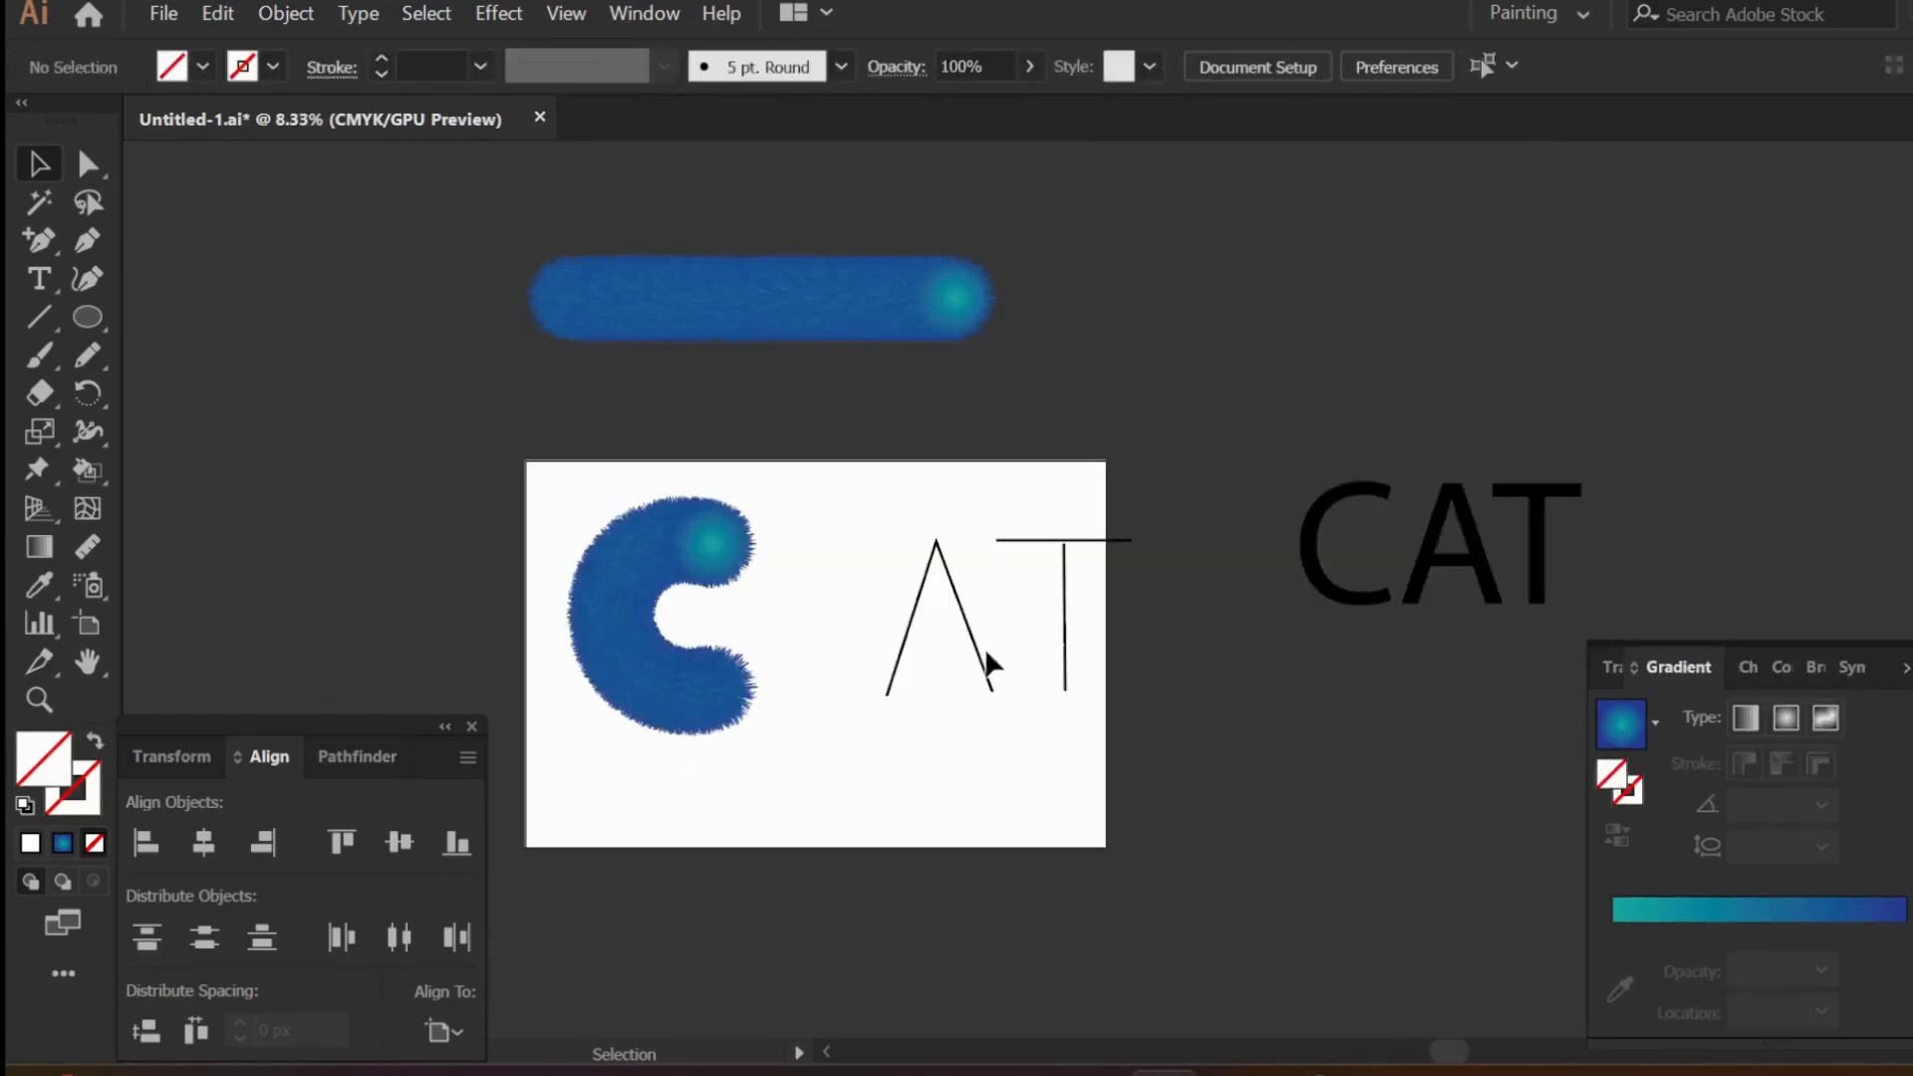
mouse_move(985, 657)
mouse_down()
mouse_move(936, 638)
mouse_move(949, 654)
mouse_up()
drag(844, 295, 1173, 325)
- Replace the spine of the original spare furry blend with the letter A path
click(738, 303)
shift+click(864, 660)
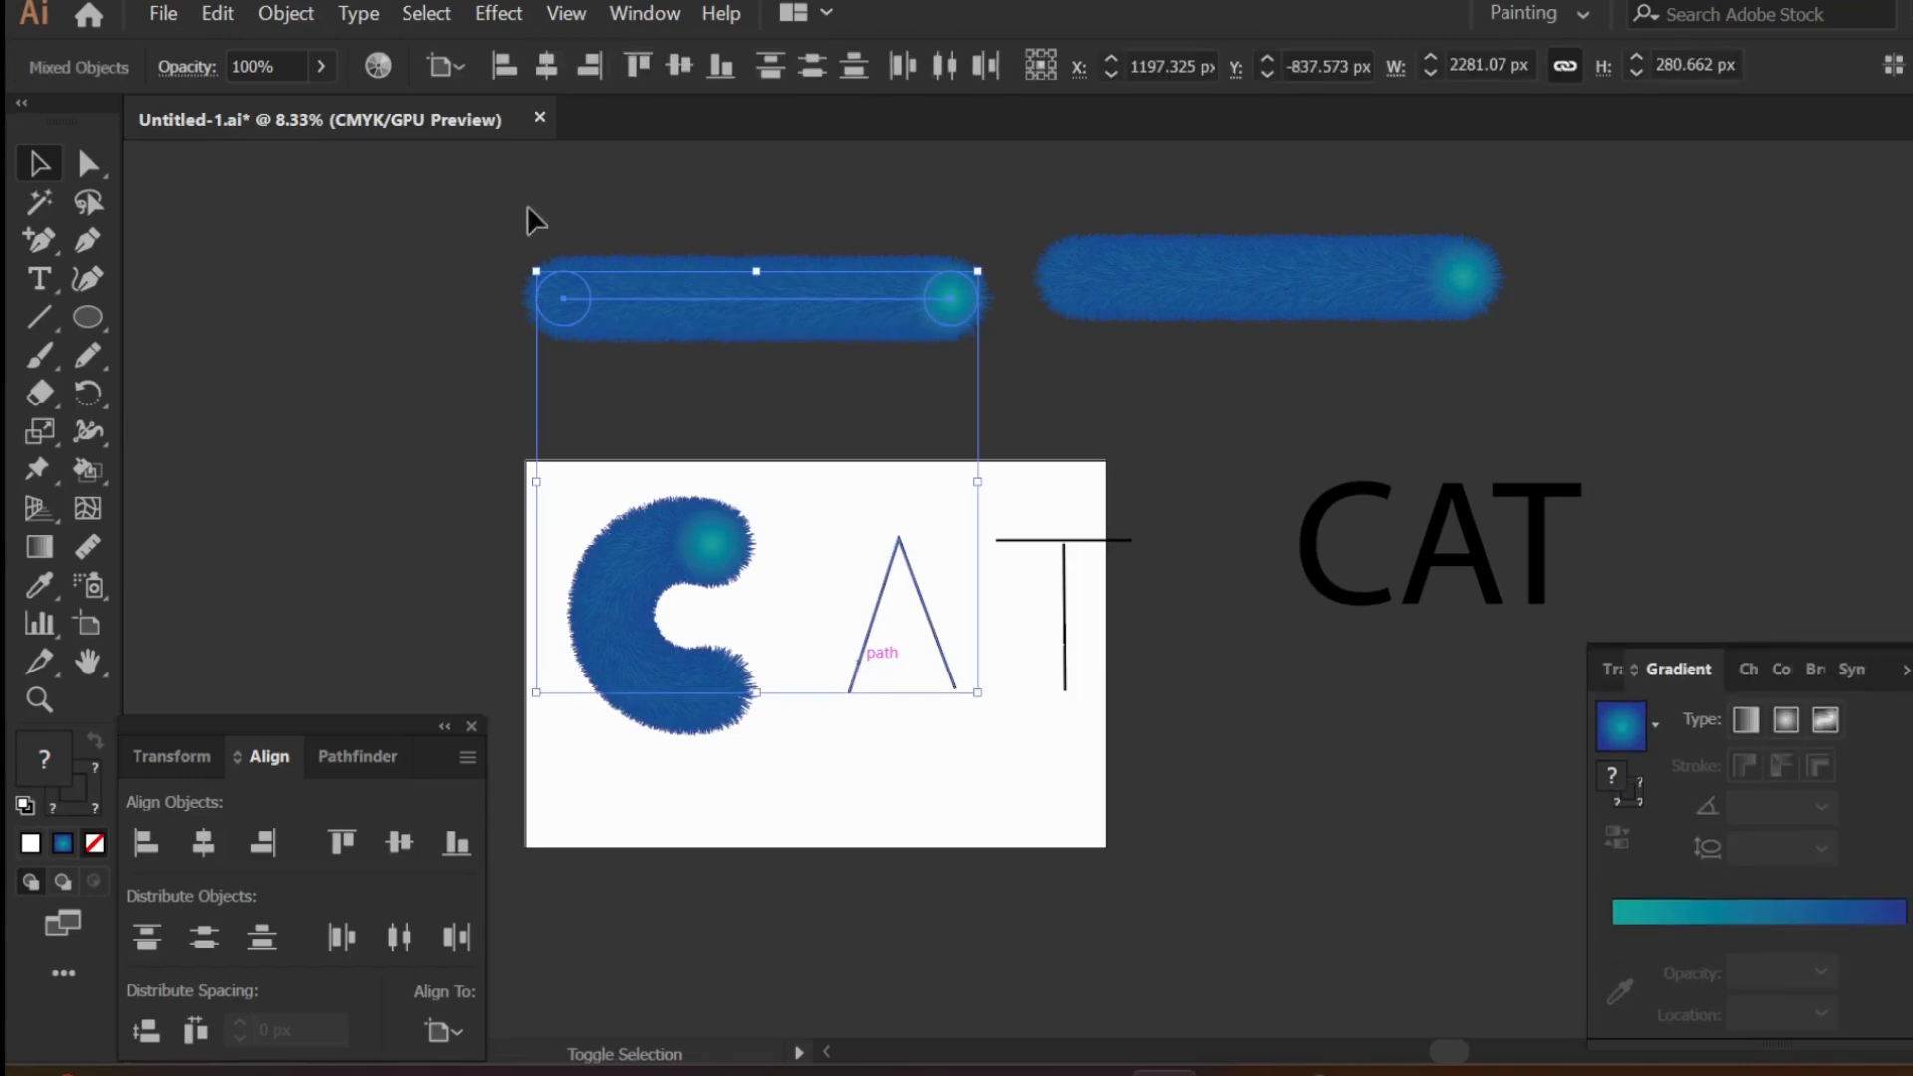
click(286, 12)
mouse_move(640, 877)
click(897, 809)
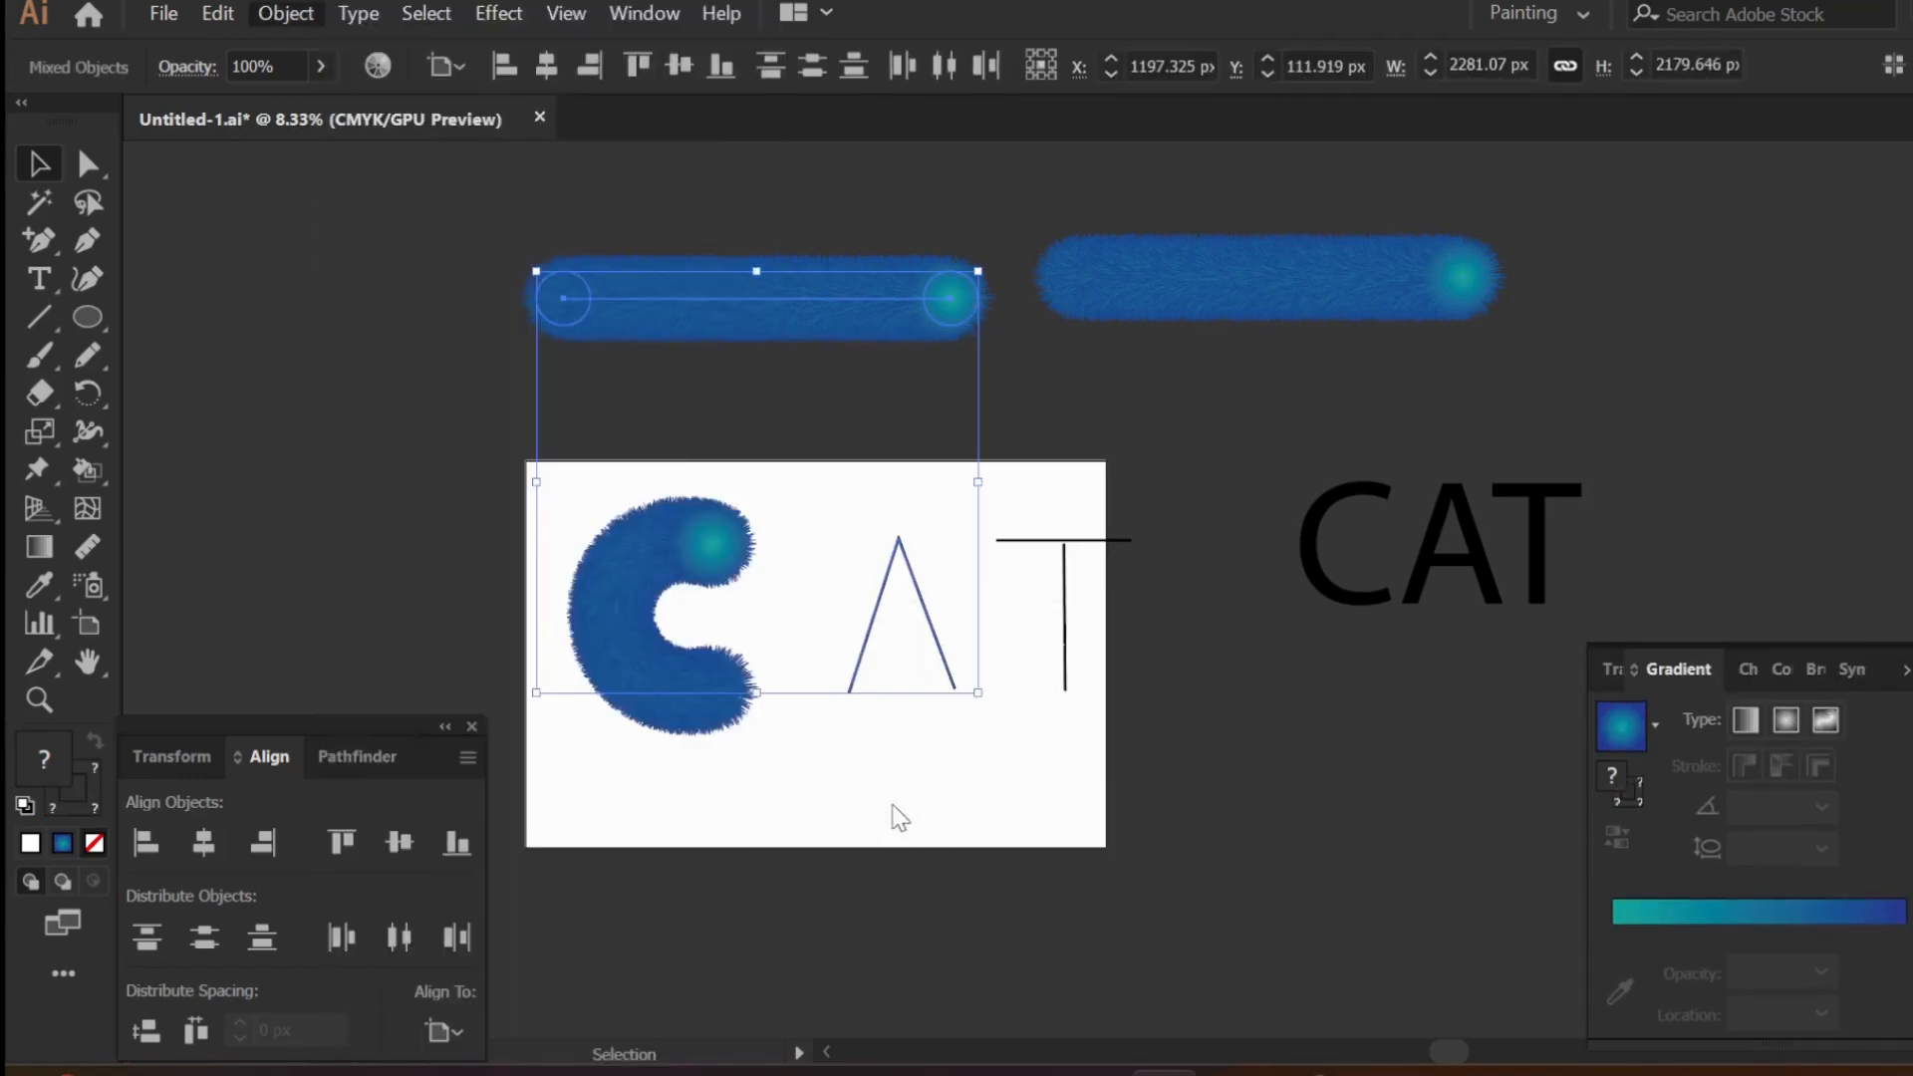
click(906, 847)
scroll(880, 724, up, 1)
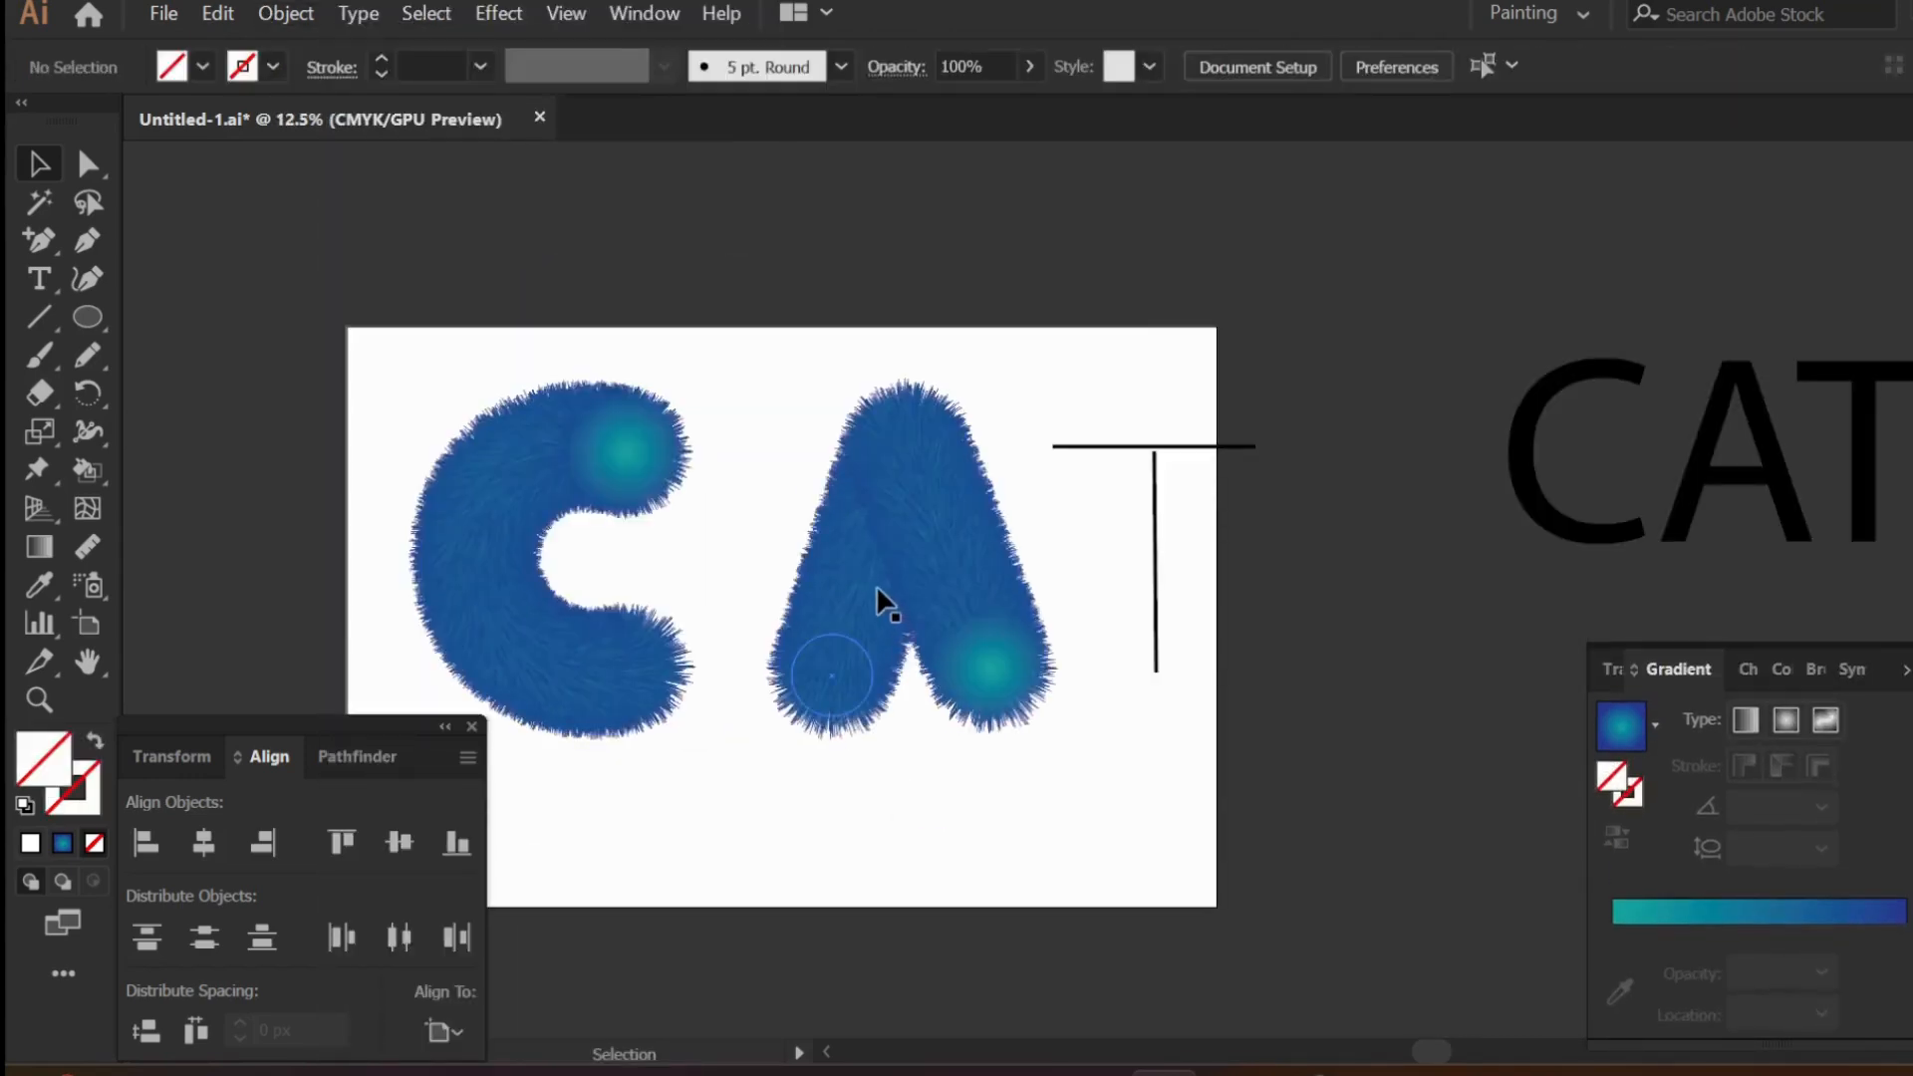
- Raise the apex of the furry A and shift the whole letter down slightly to line up with the C
click(876, 584)
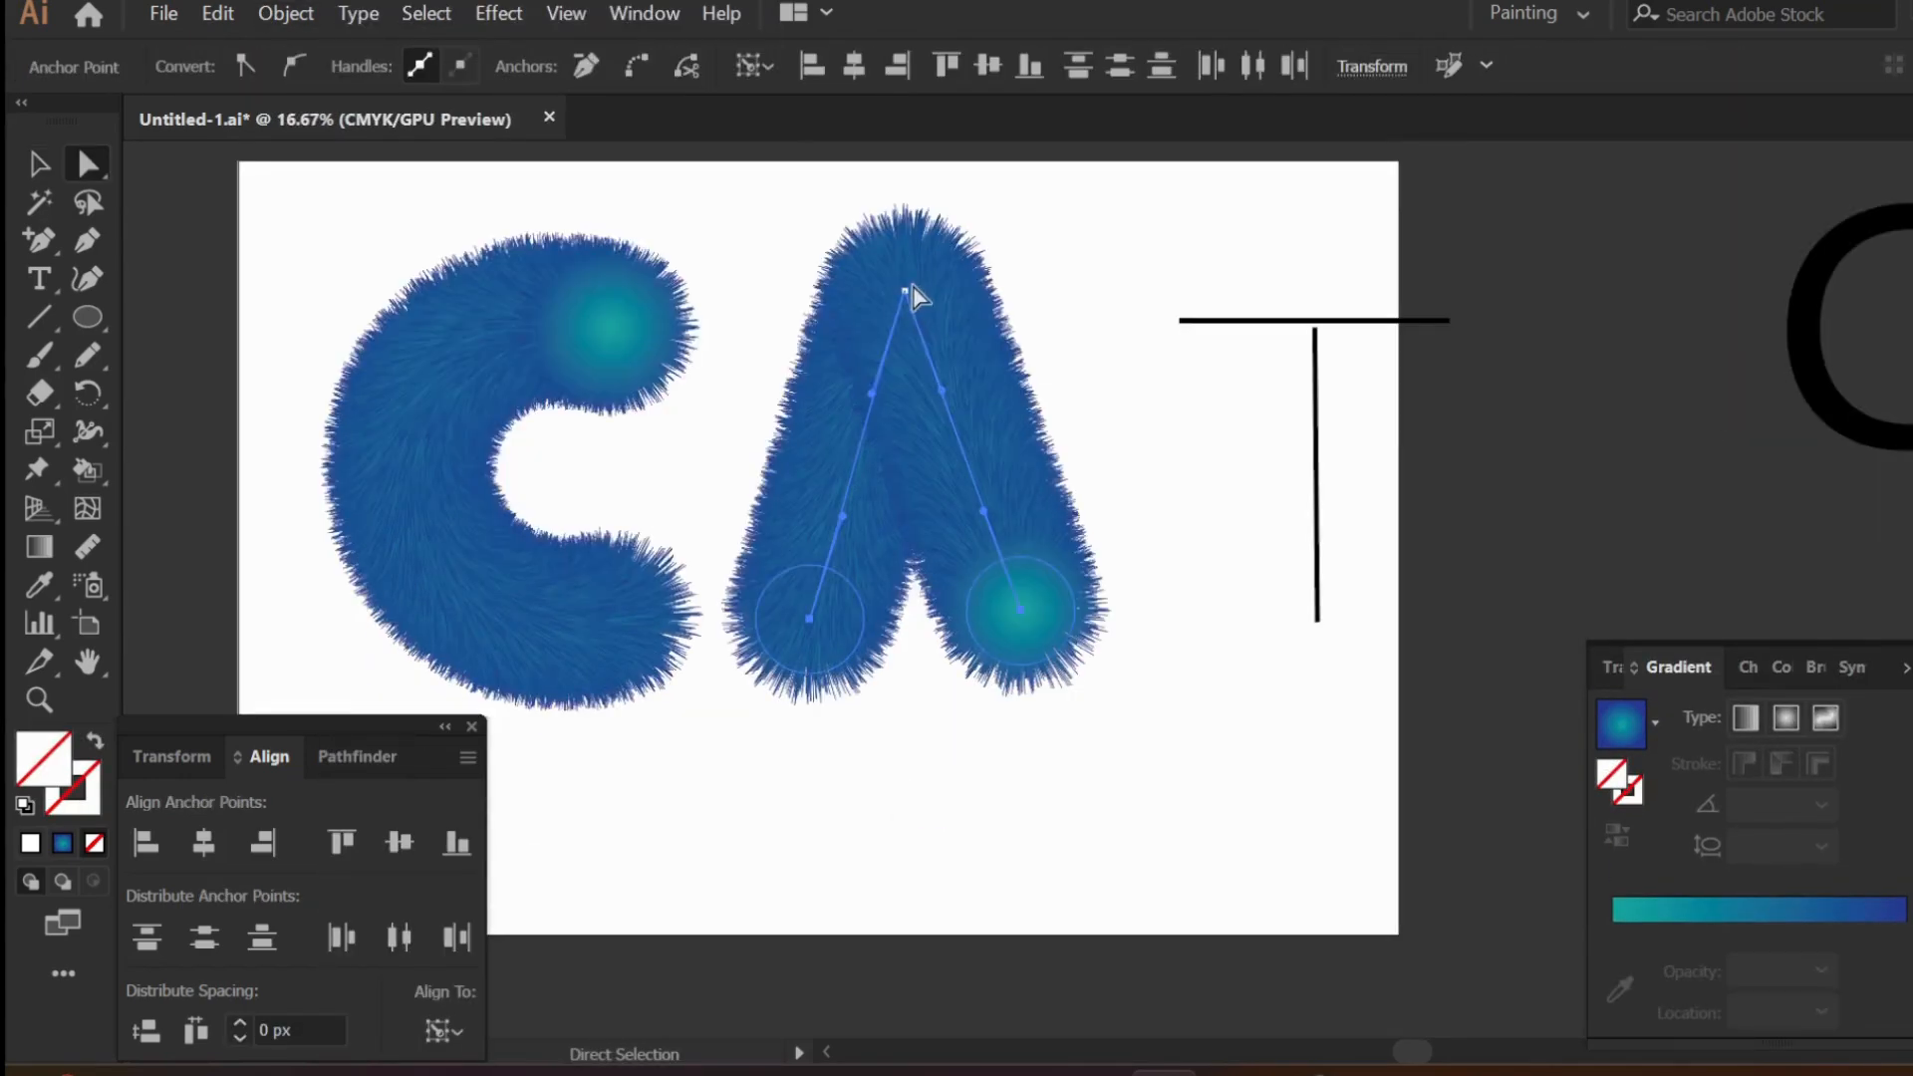
click(39, 164)
click(1068, 827)
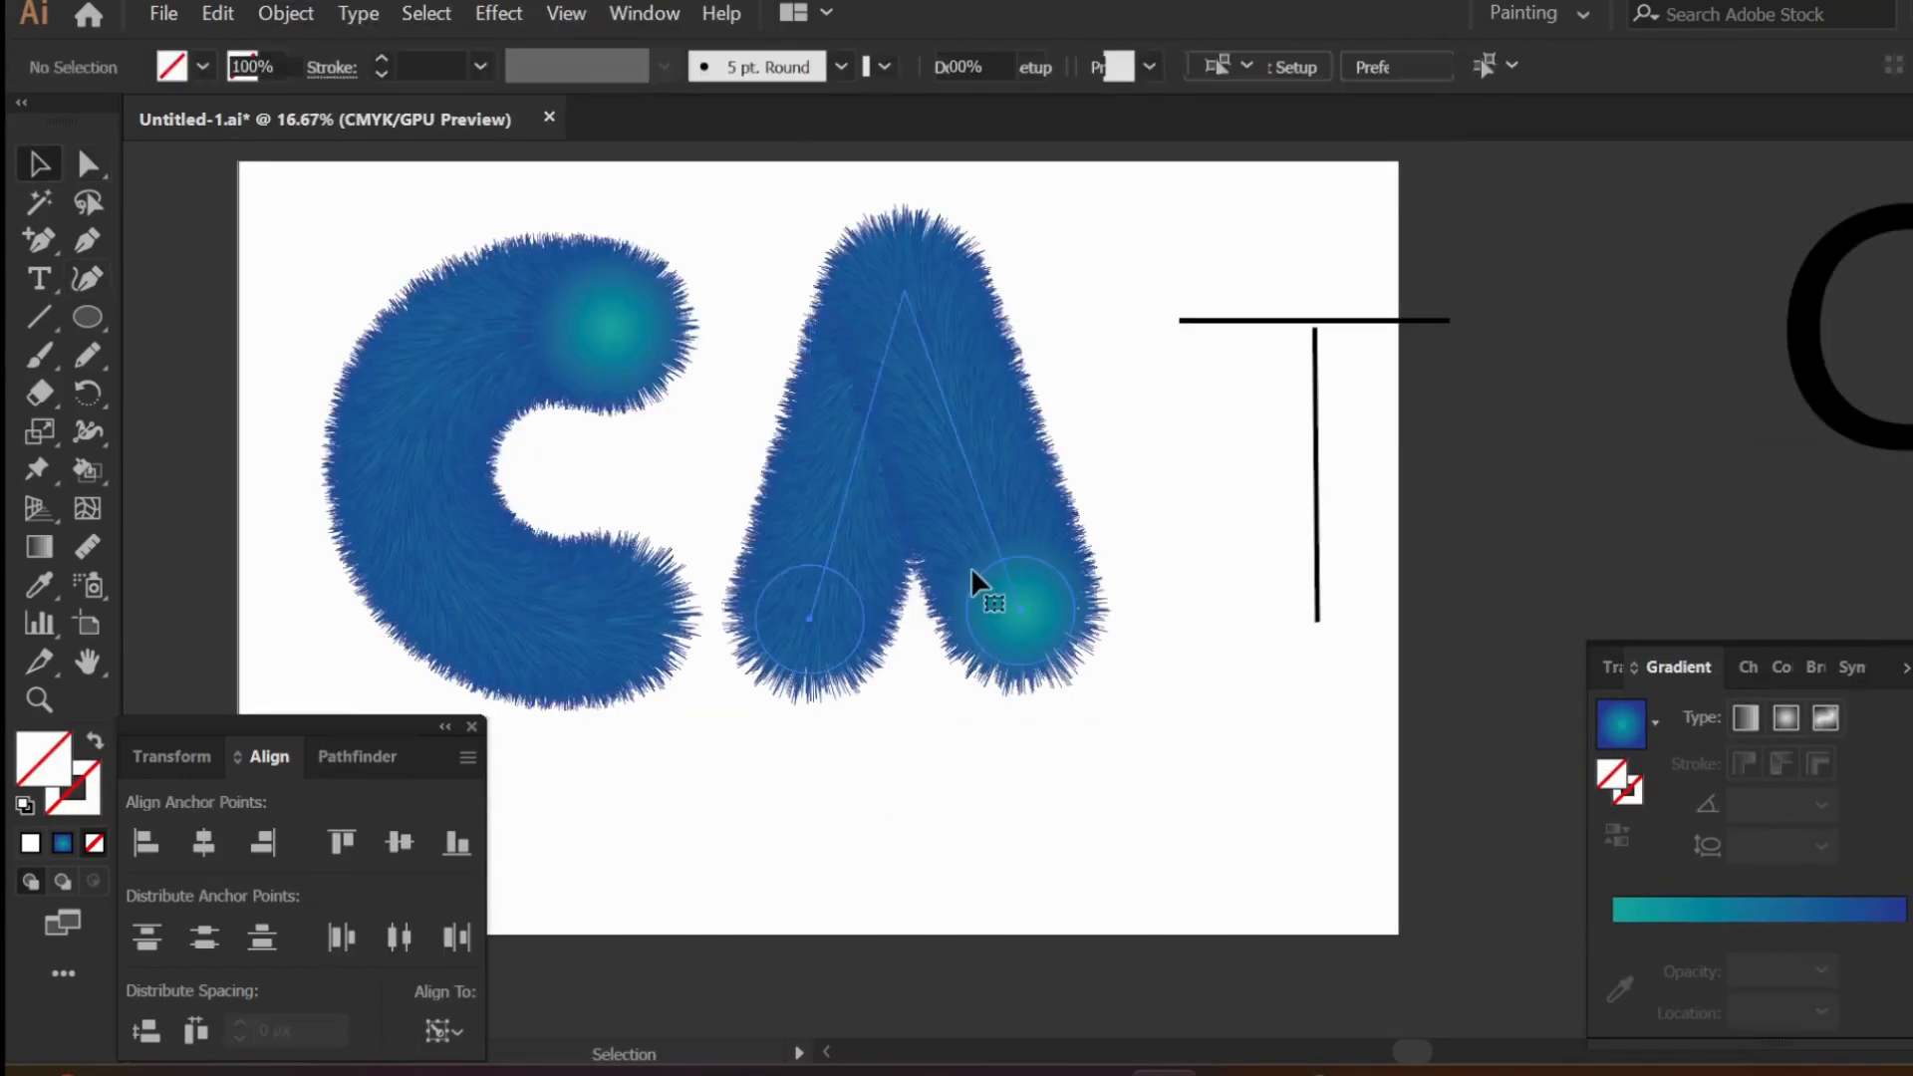
drag(971, 566, 973, 584)
click(1345, 560)
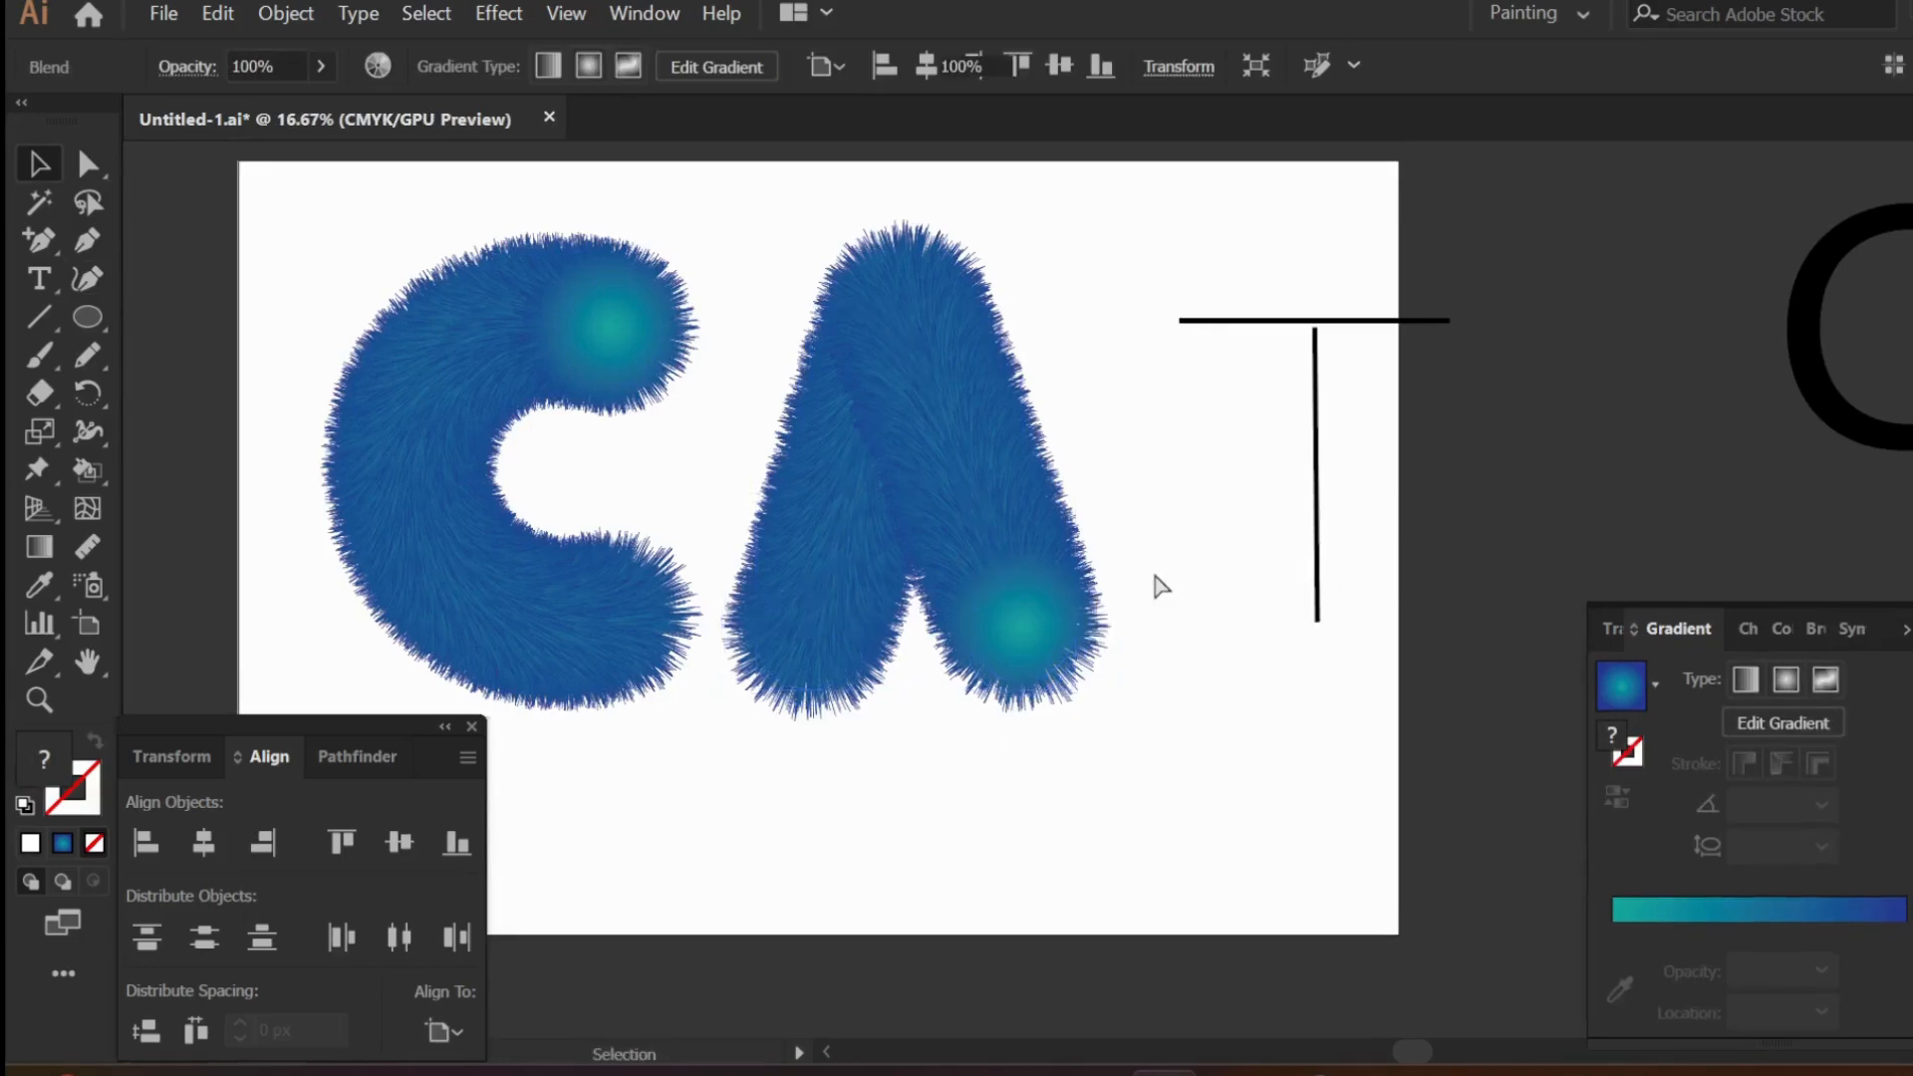
- Delete the black CAT reference text and duplicate the spare furry blend to the lower right
key(ctrl+minus)
key(ctrl+minus)
click(1423, 498)
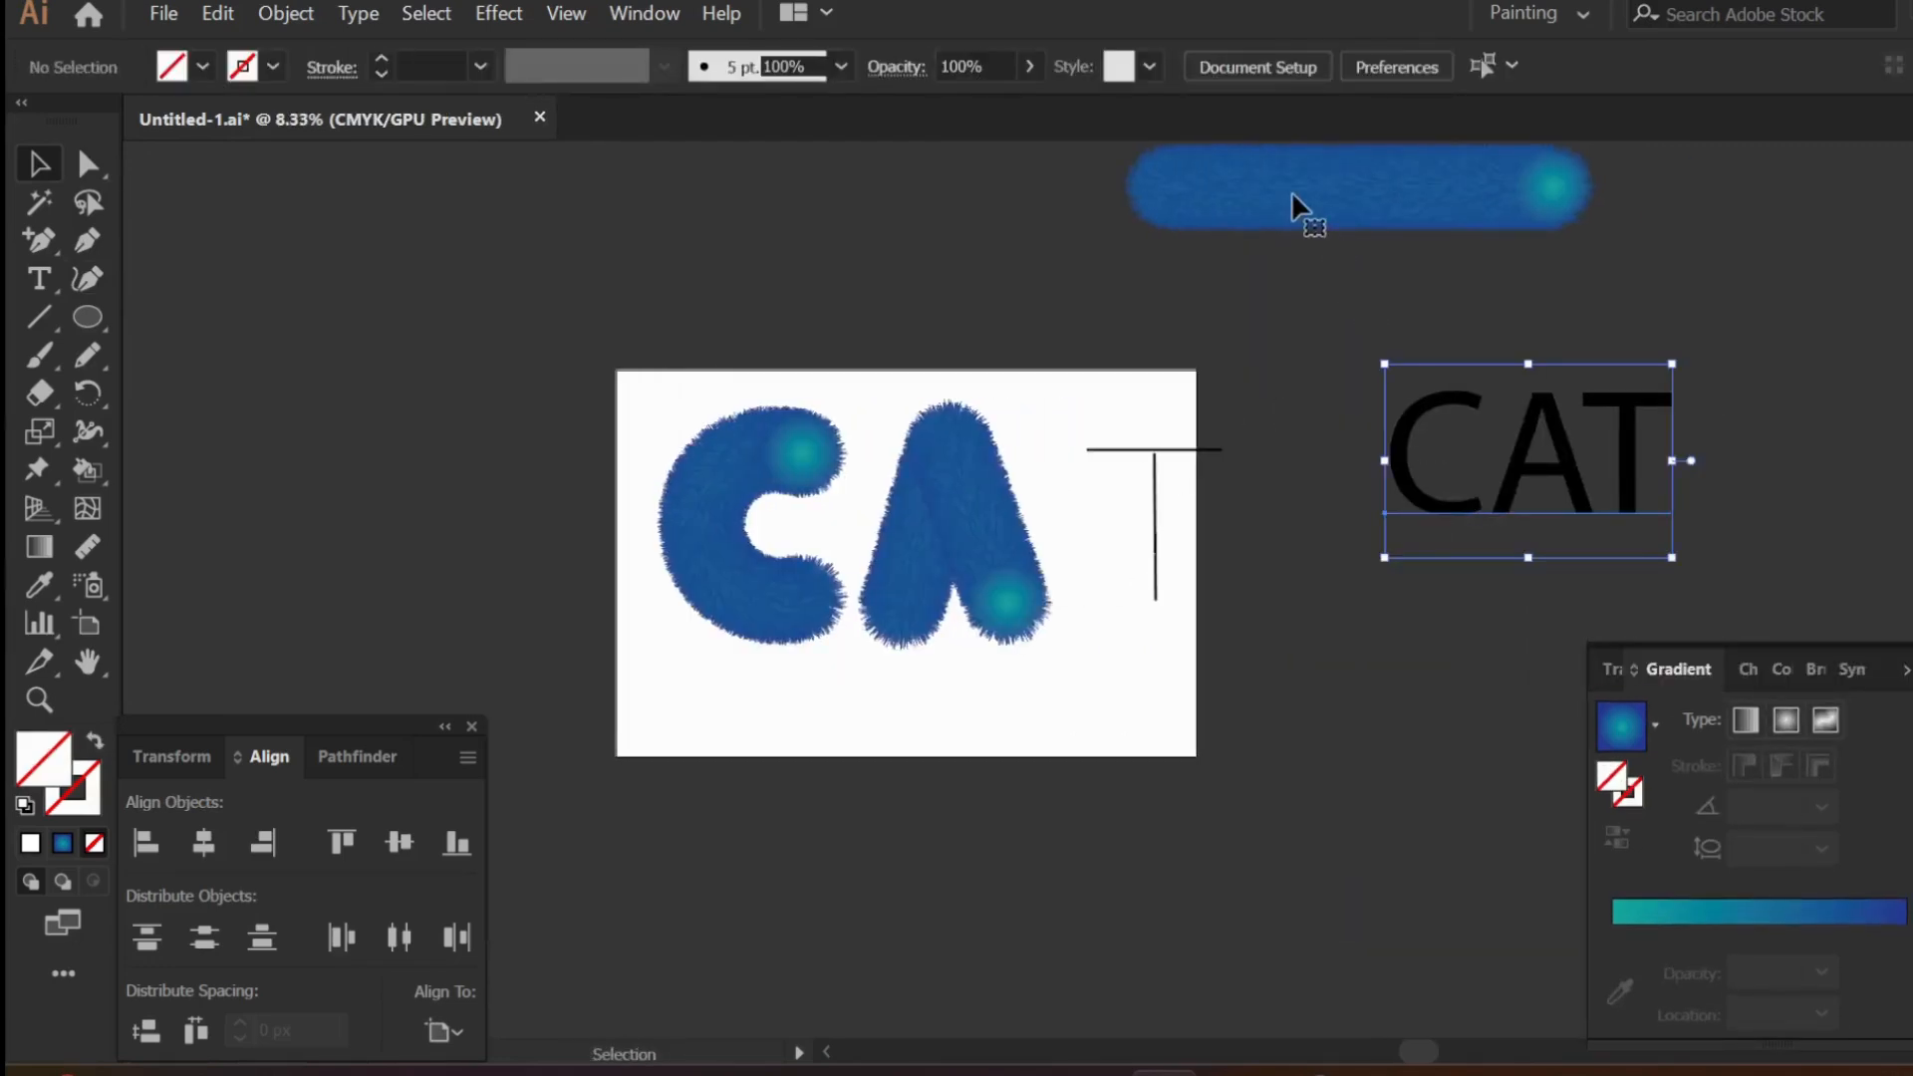
key(Delete)
drag(1292, 194, 1480, 379)
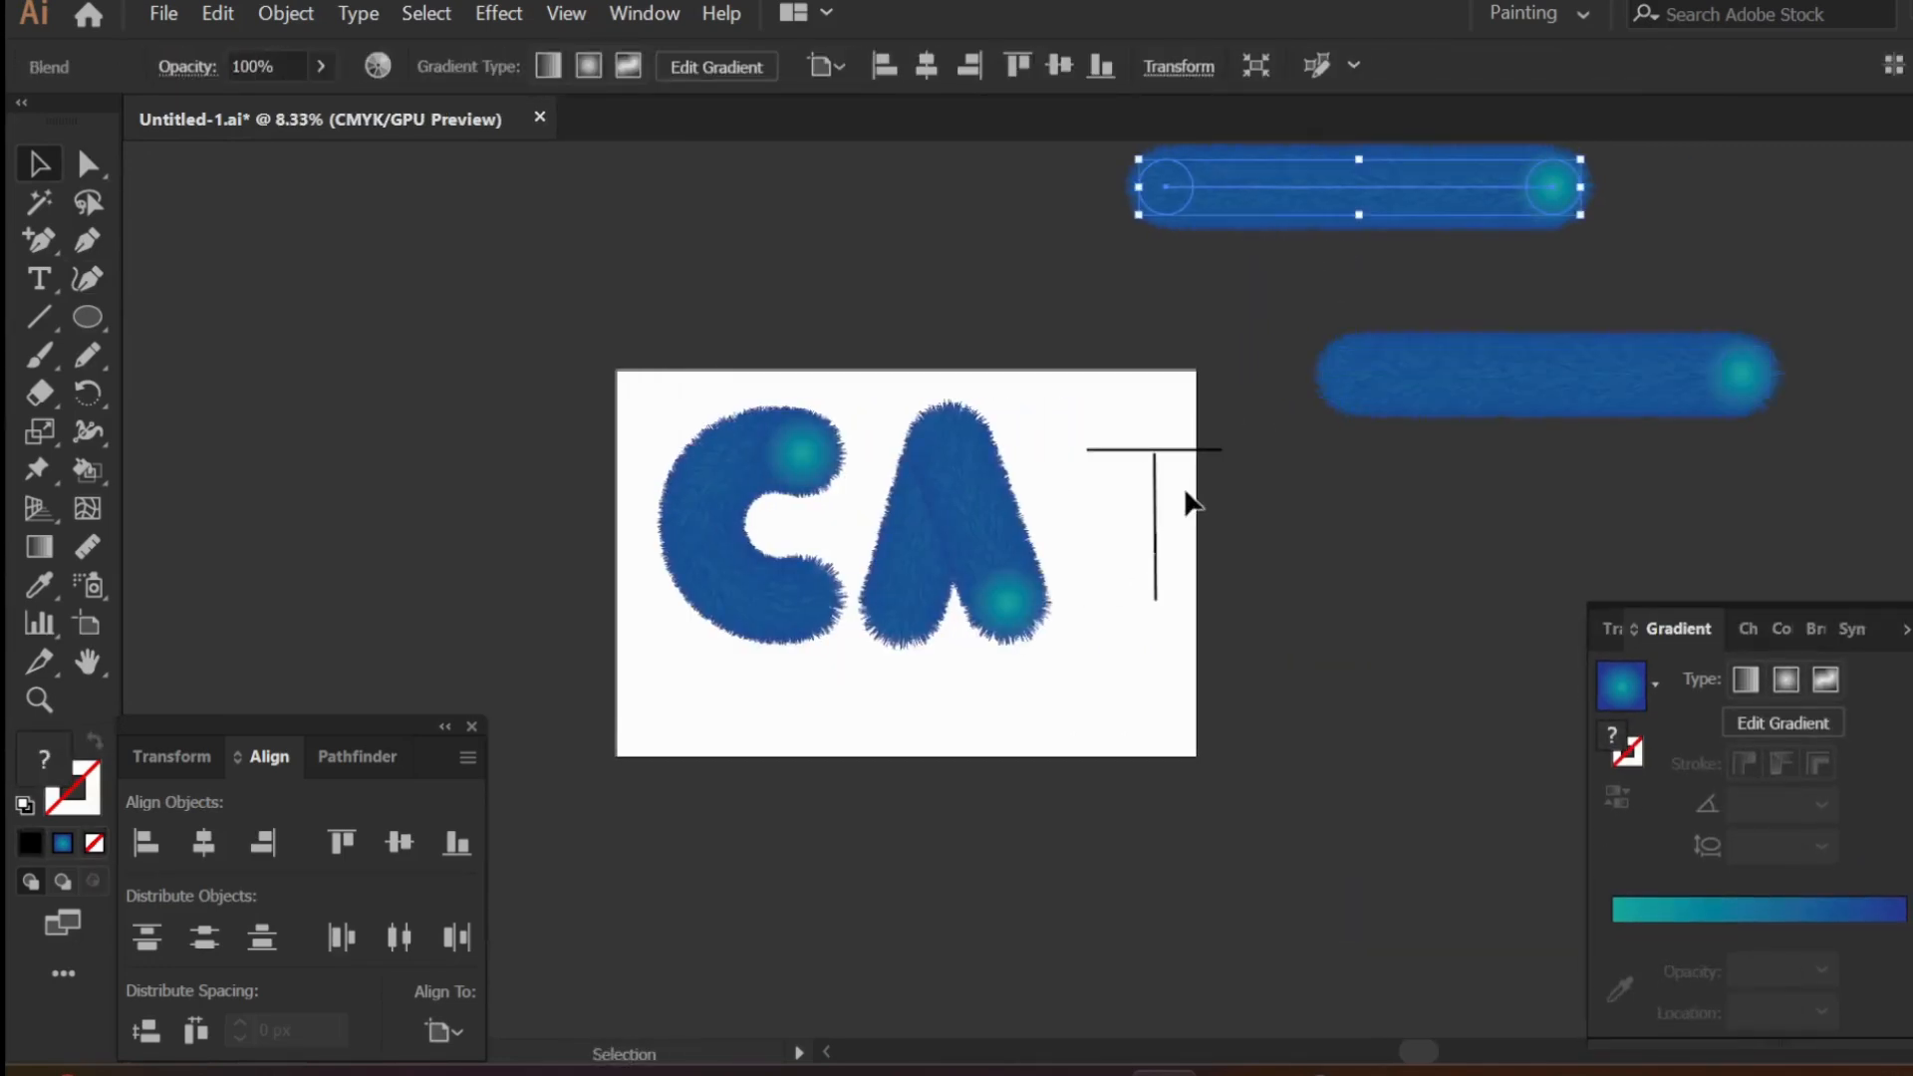
- Replace the spine of the upper furry blend with the T's crossbar path
shift+click(1184, 451)
click(286, 13)
mouse_move(406, 884)
click(1324, 842)
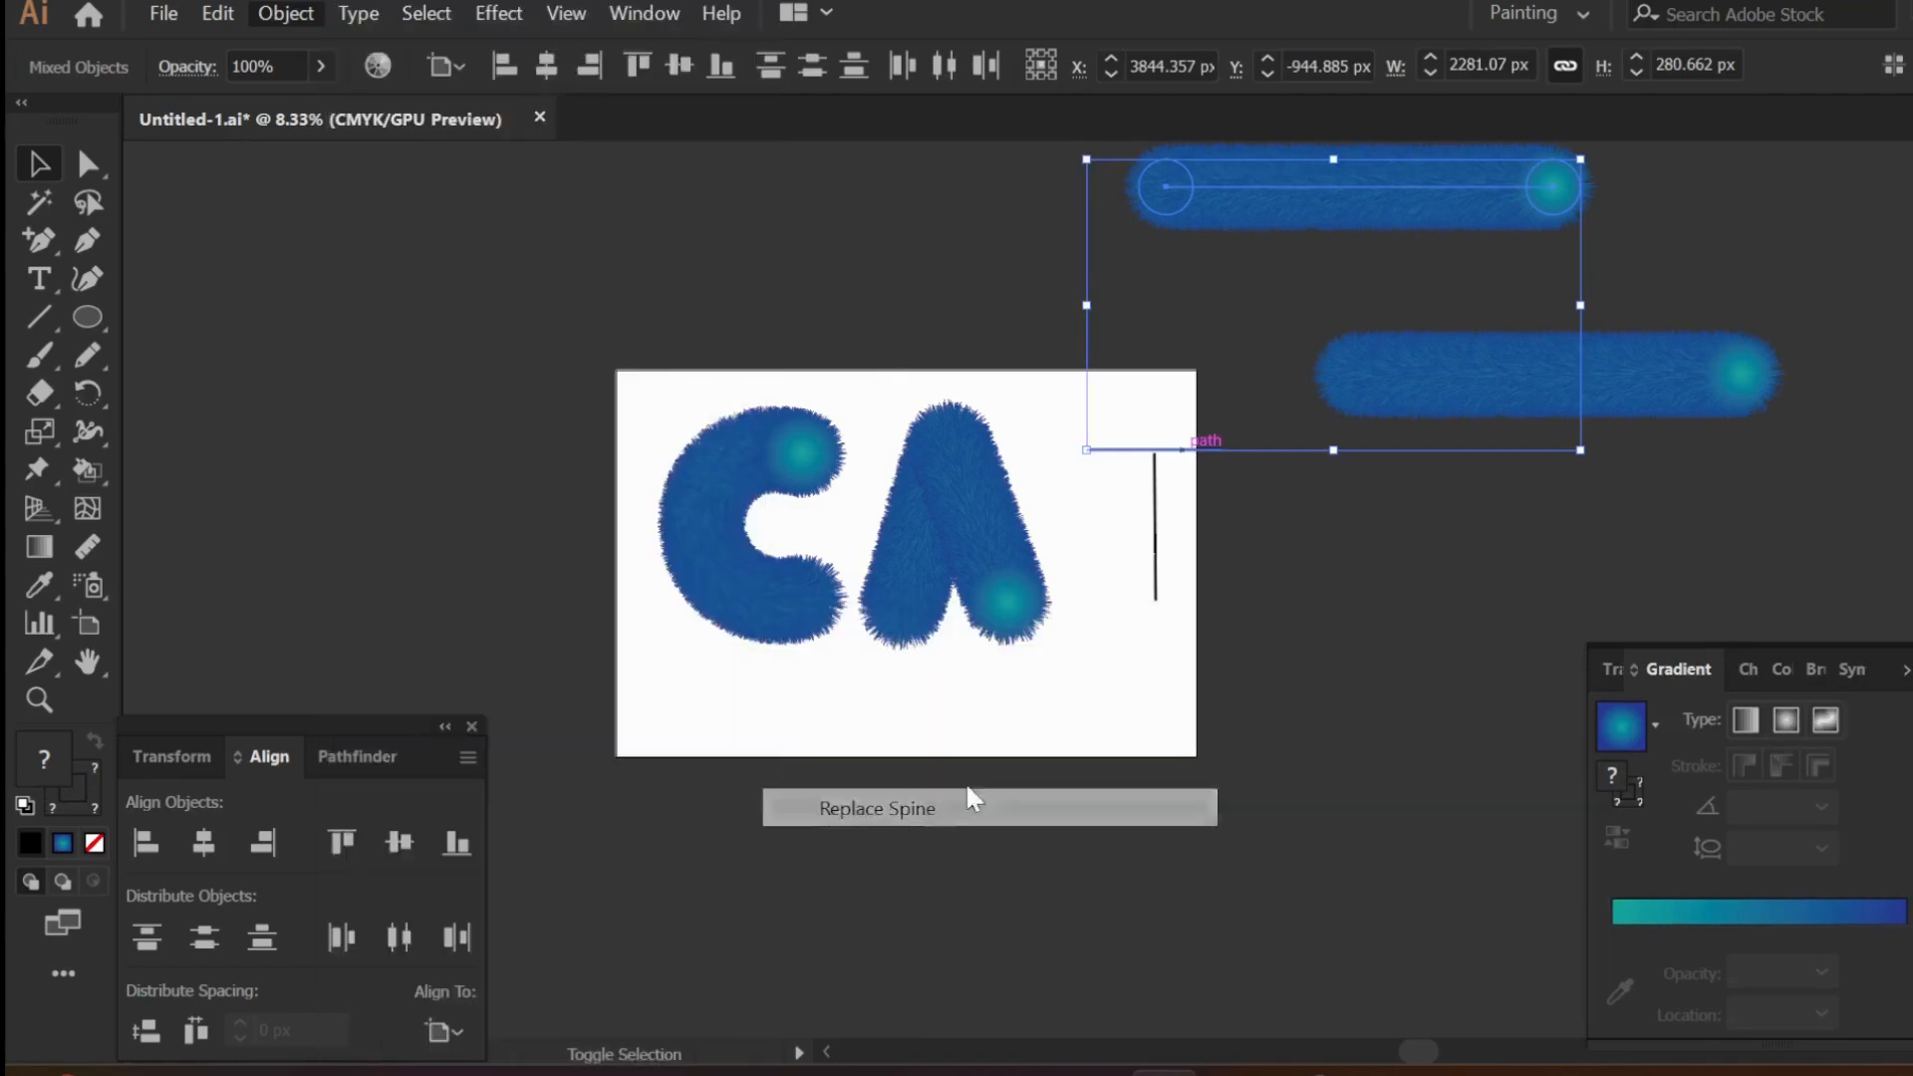
- Replace the spine of the remaining furry blend with the T's stem path
click(1490, 385)
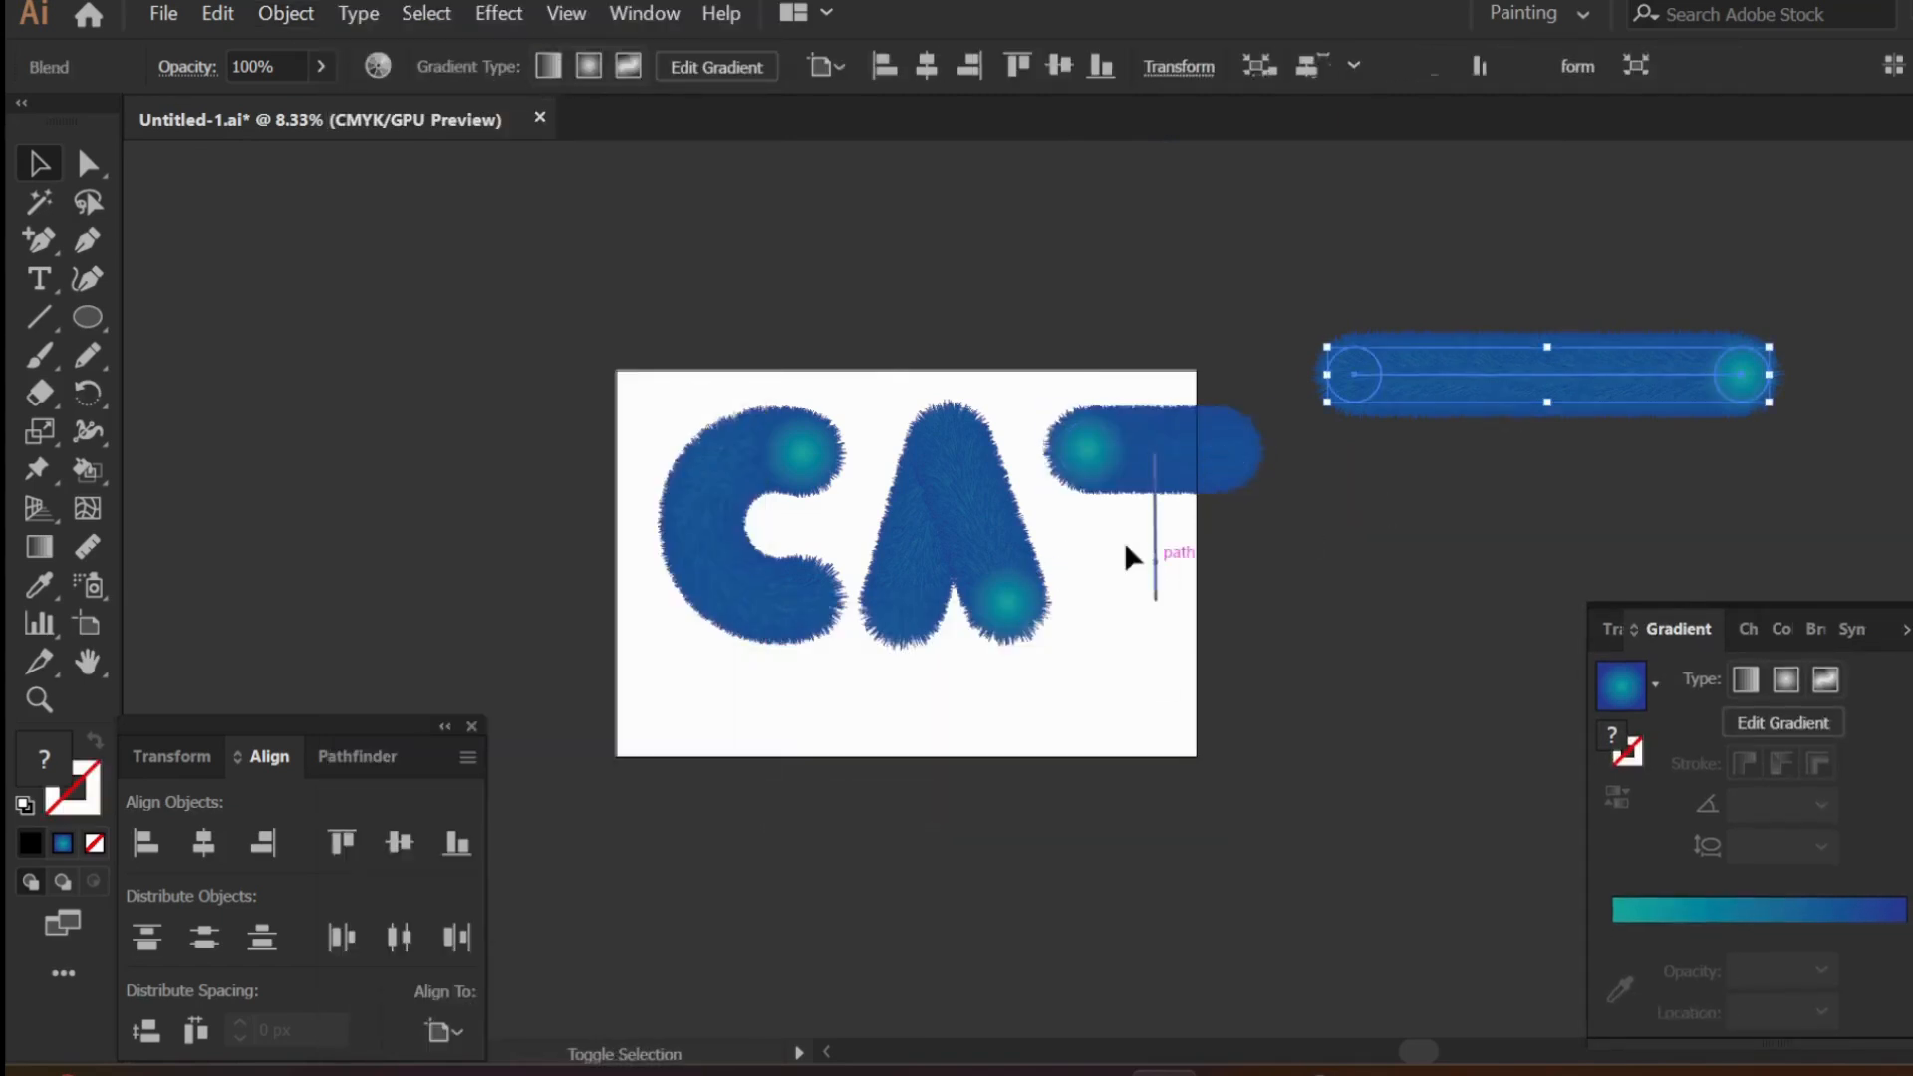
shift+click(1155, 553)
click(286, 13)
mouse_move(399, 881)
click(911, 809)
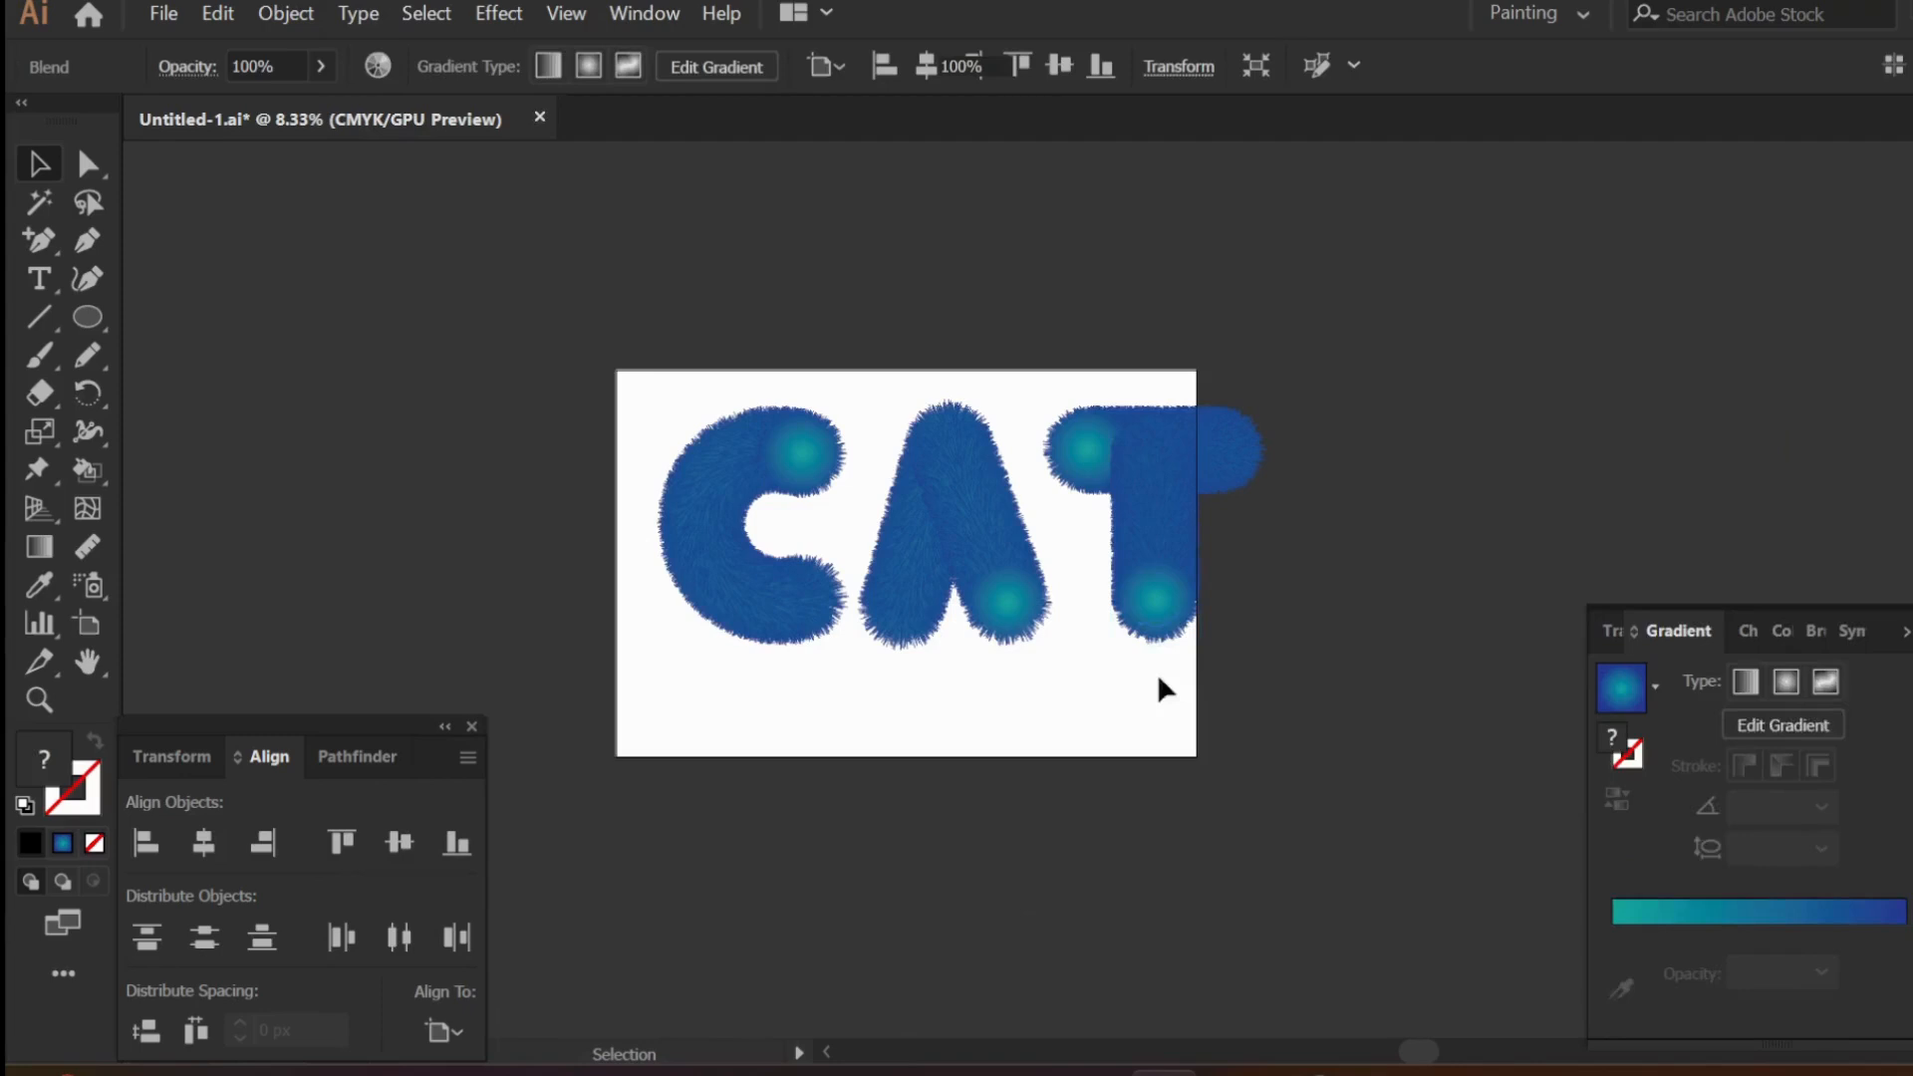
- Shift the whole furry A down slightly to line up with the C
scroll(1169, 605, up, 2)
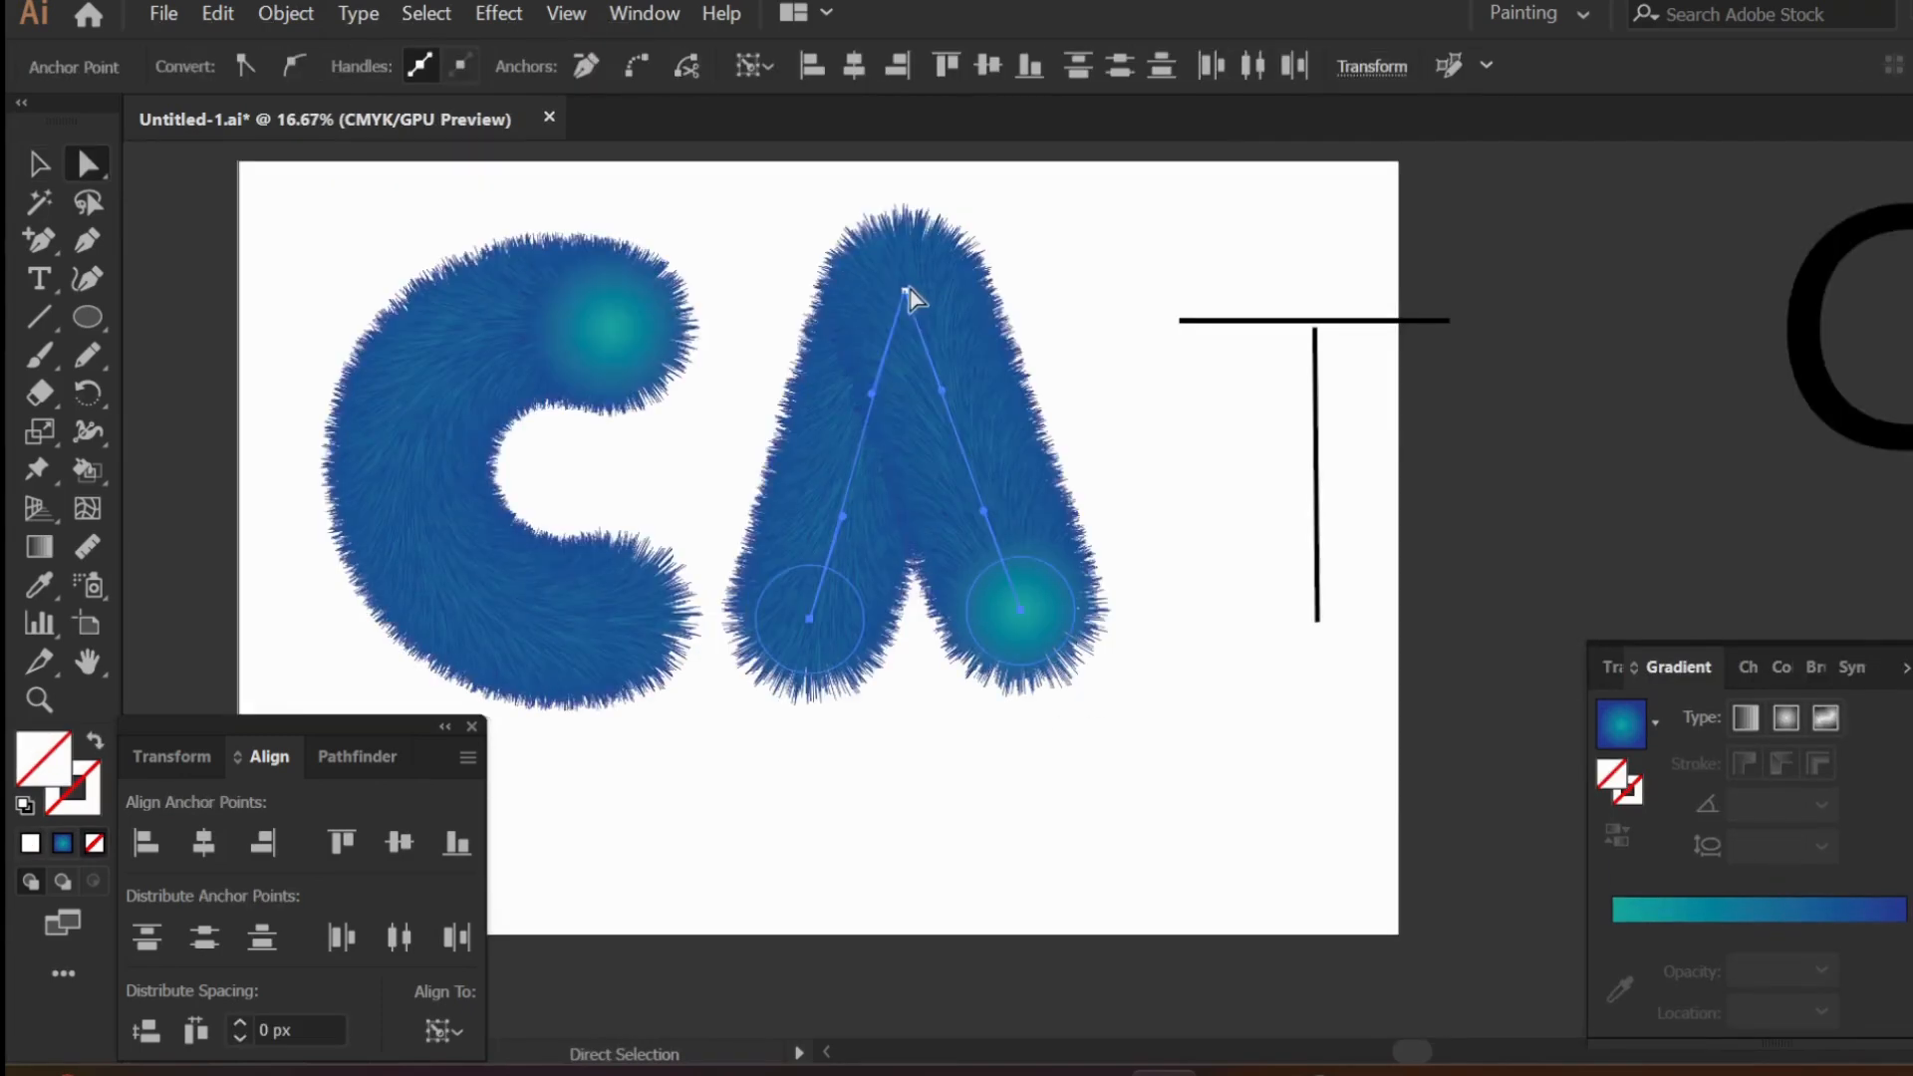
click(39, 163)
drag(977, 564, 973, 578)
- Remove the black CAT reference text and place a copy of the spare furry blend below and to its right
scroll(1161, 580, down, 2)
scroll(1150, 583, right, 1)
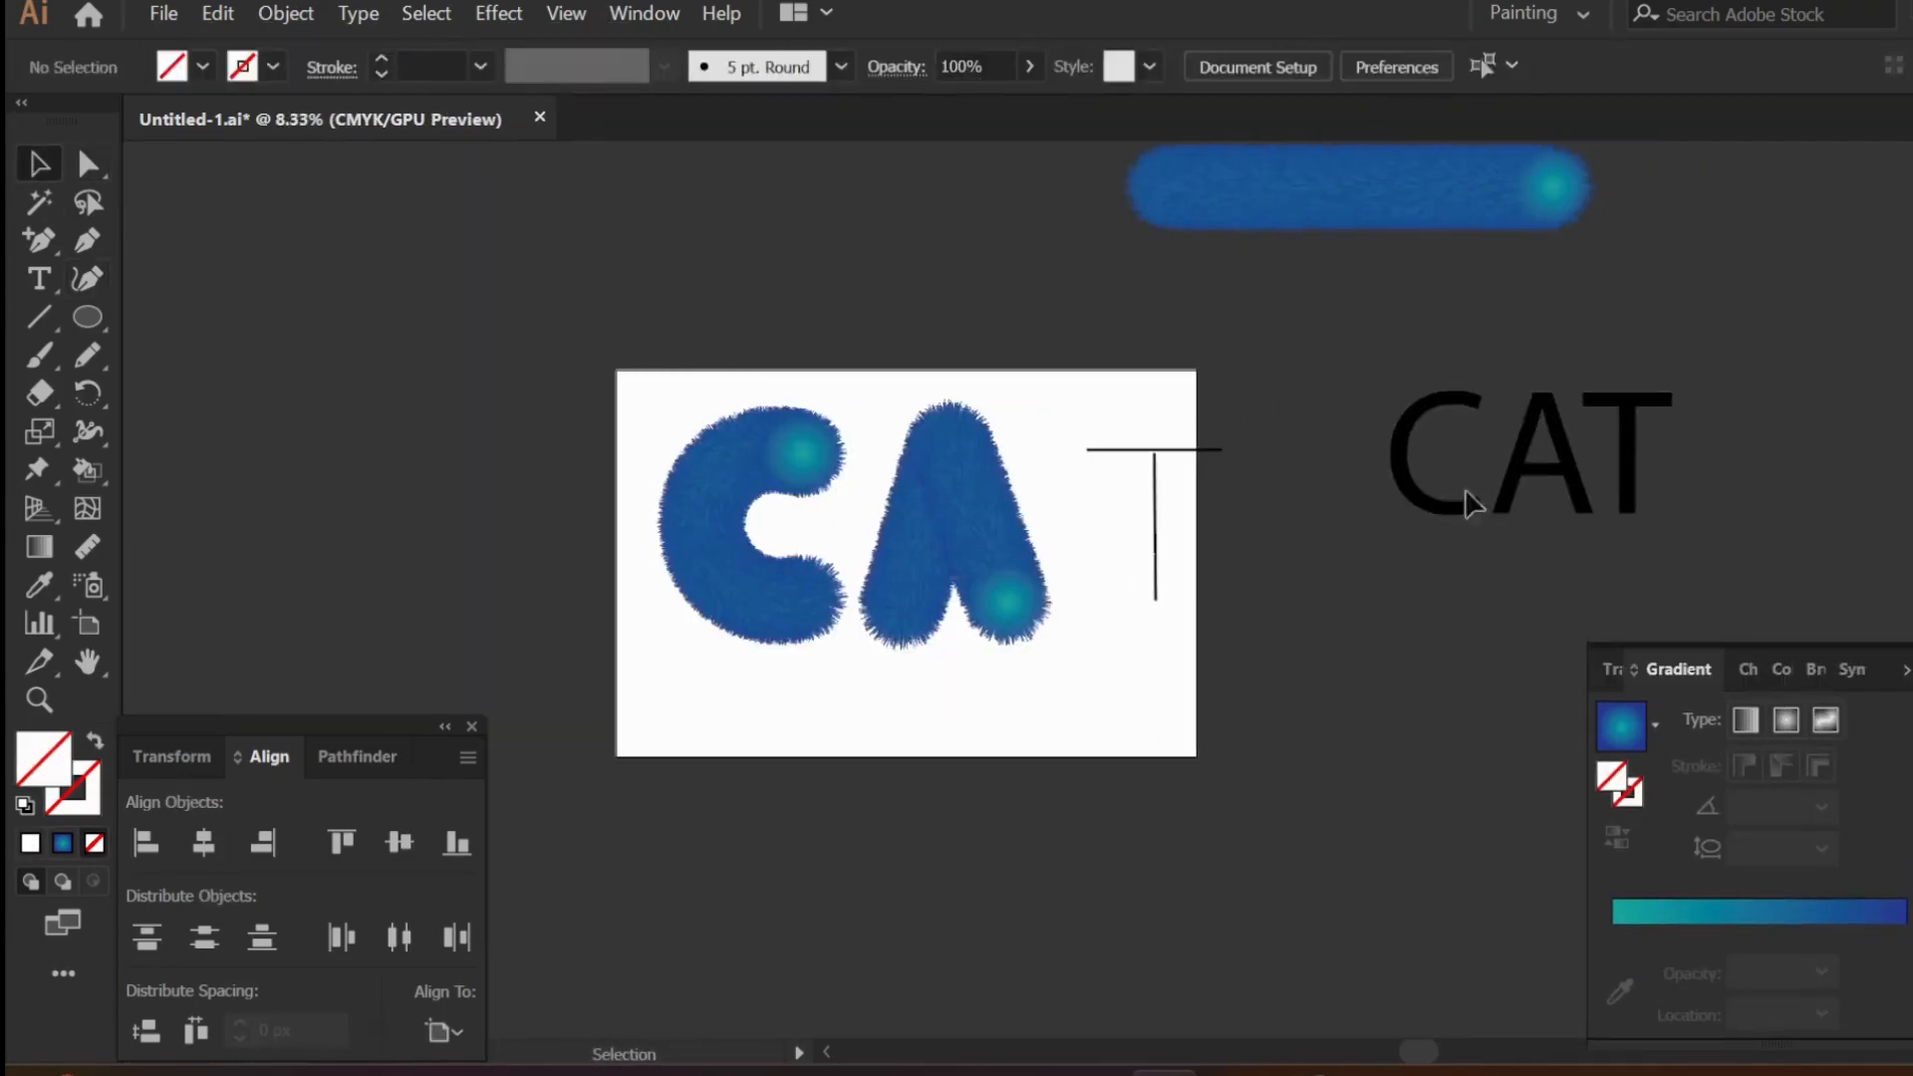
click(1416, 488)
key(Delete)
drag(1292, 190, 1479, 376)
- Apply Replace Spine to the upper furry blend using the T's crossbar path
click(1251, 205)
shift+click(1176, 450)
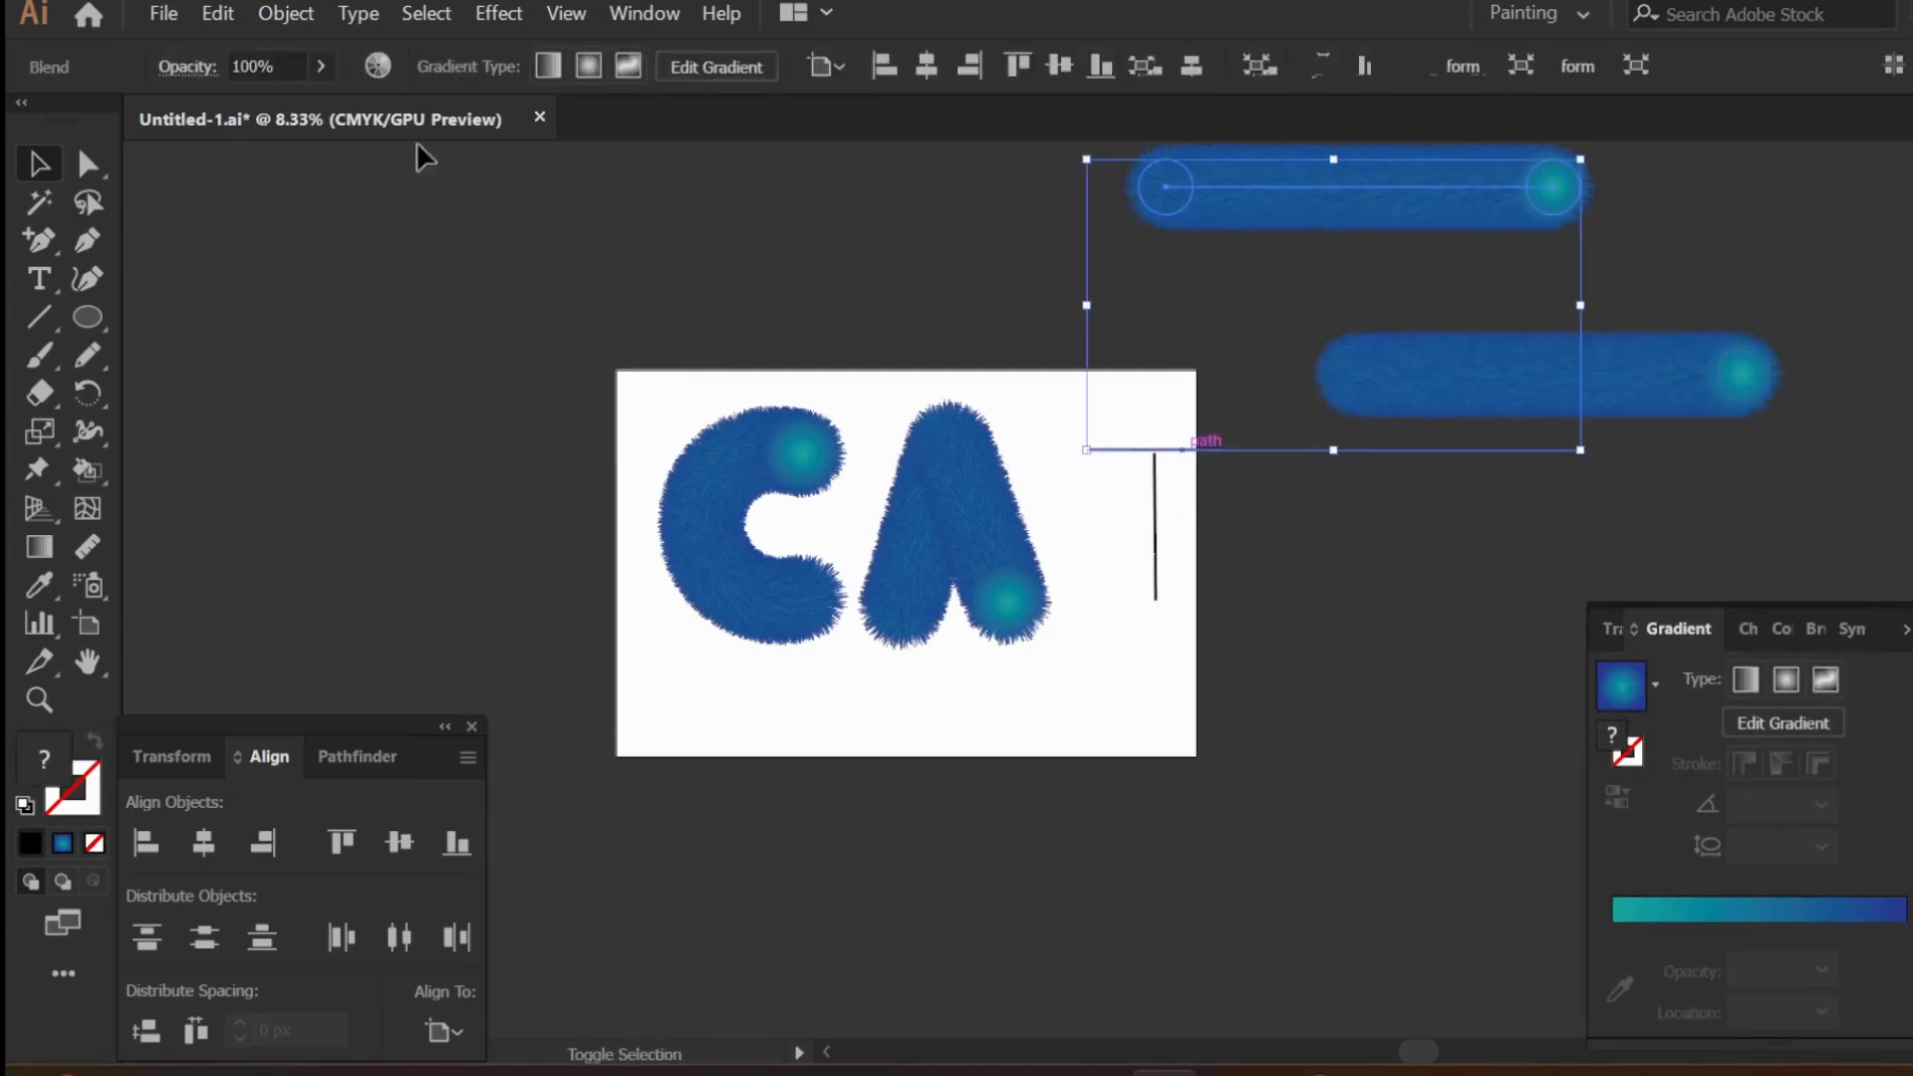
click(286, 12)
mouse_move(478, 883)
click(884, 802)
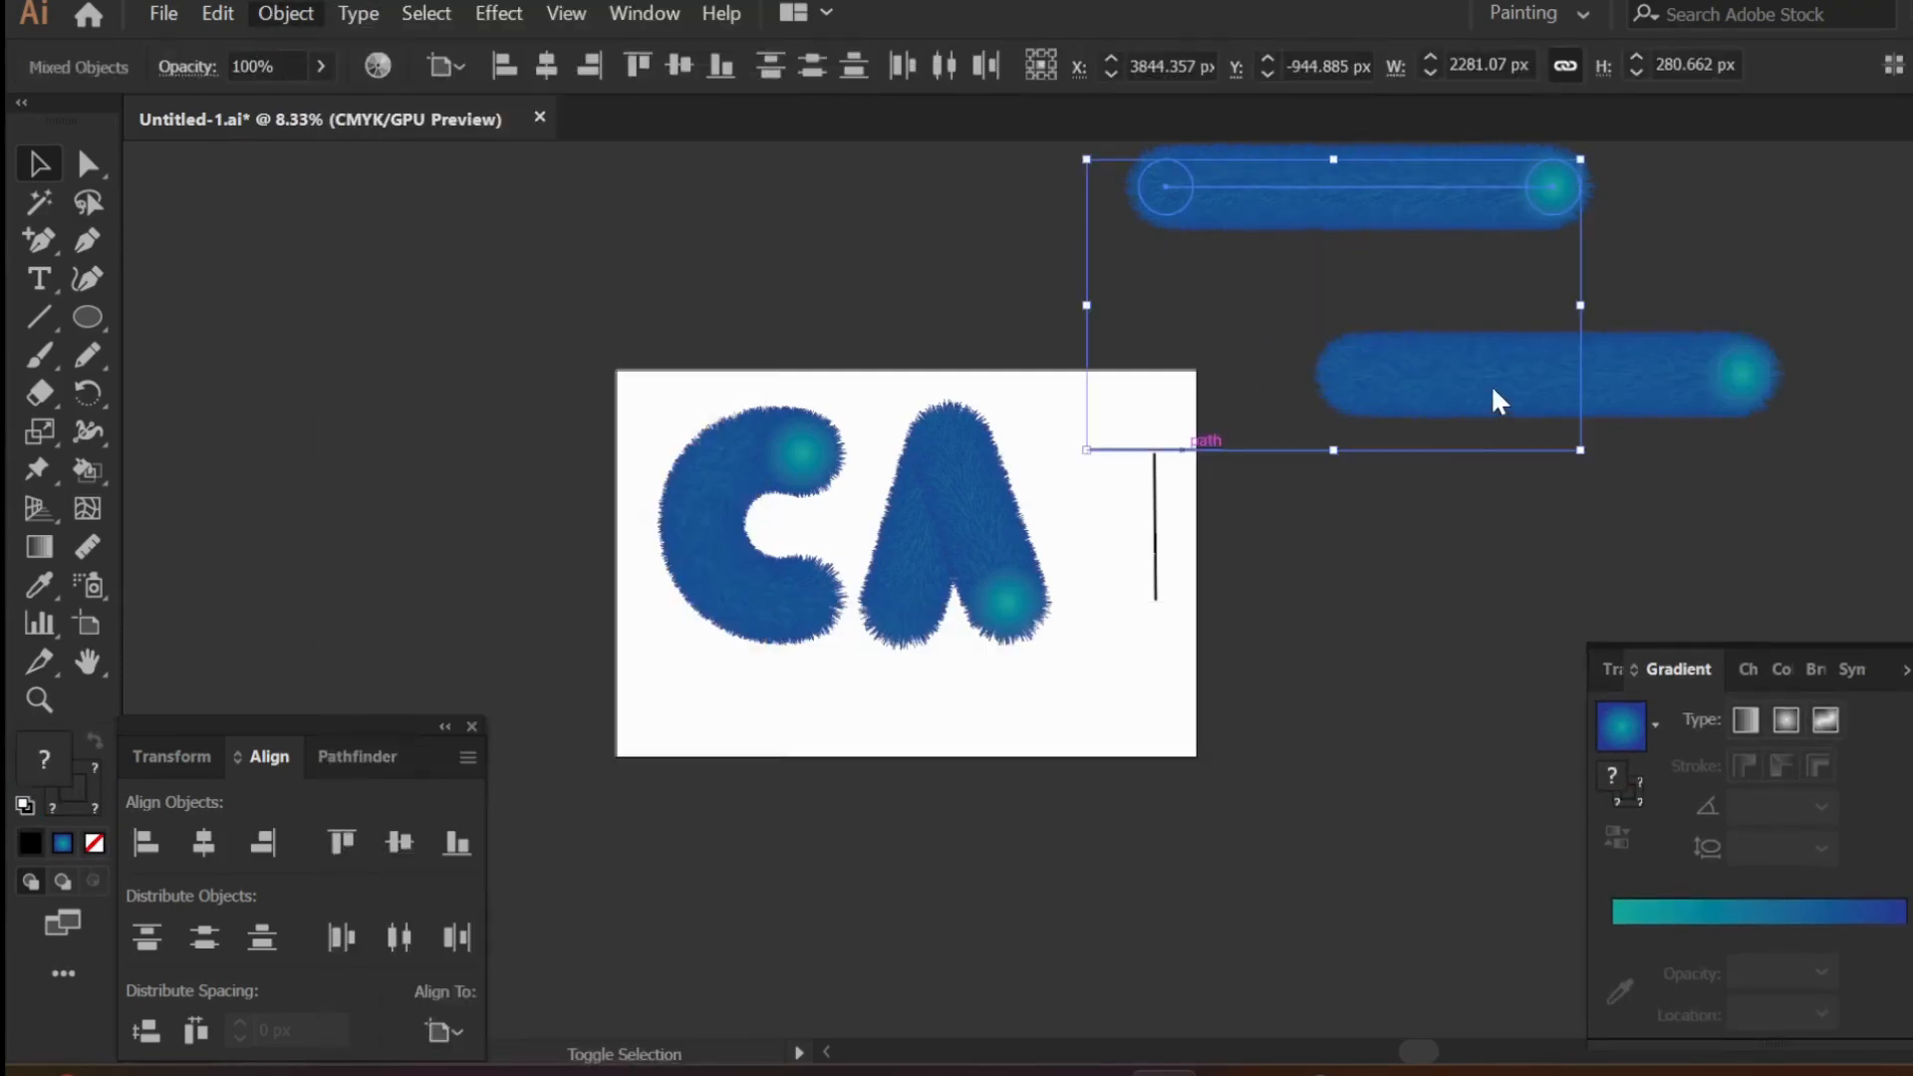
- Apply Replace Spine to the remaining furry blend using the T's stem path
click(1490, 385)
shift+click(1153, 563)
click(286, 12)
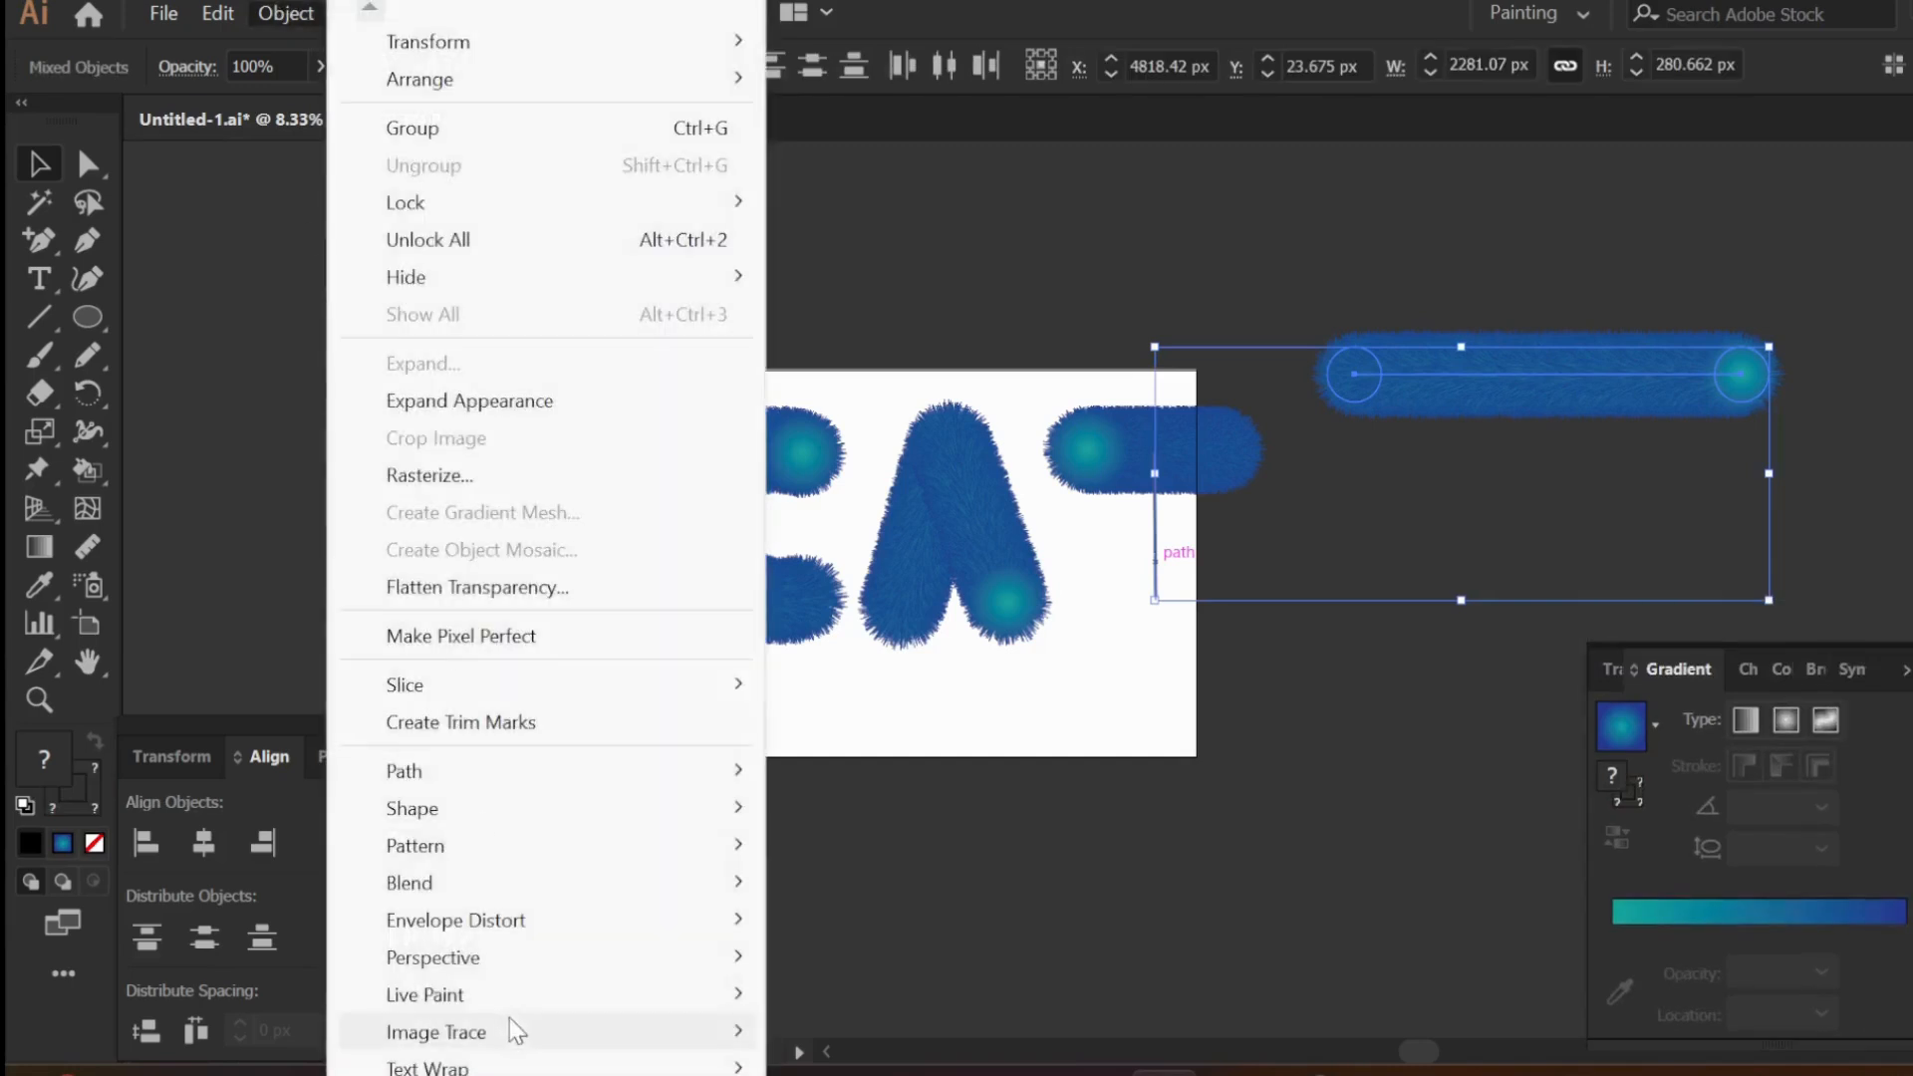
mouse_move(478, 883)
click(906, 808)
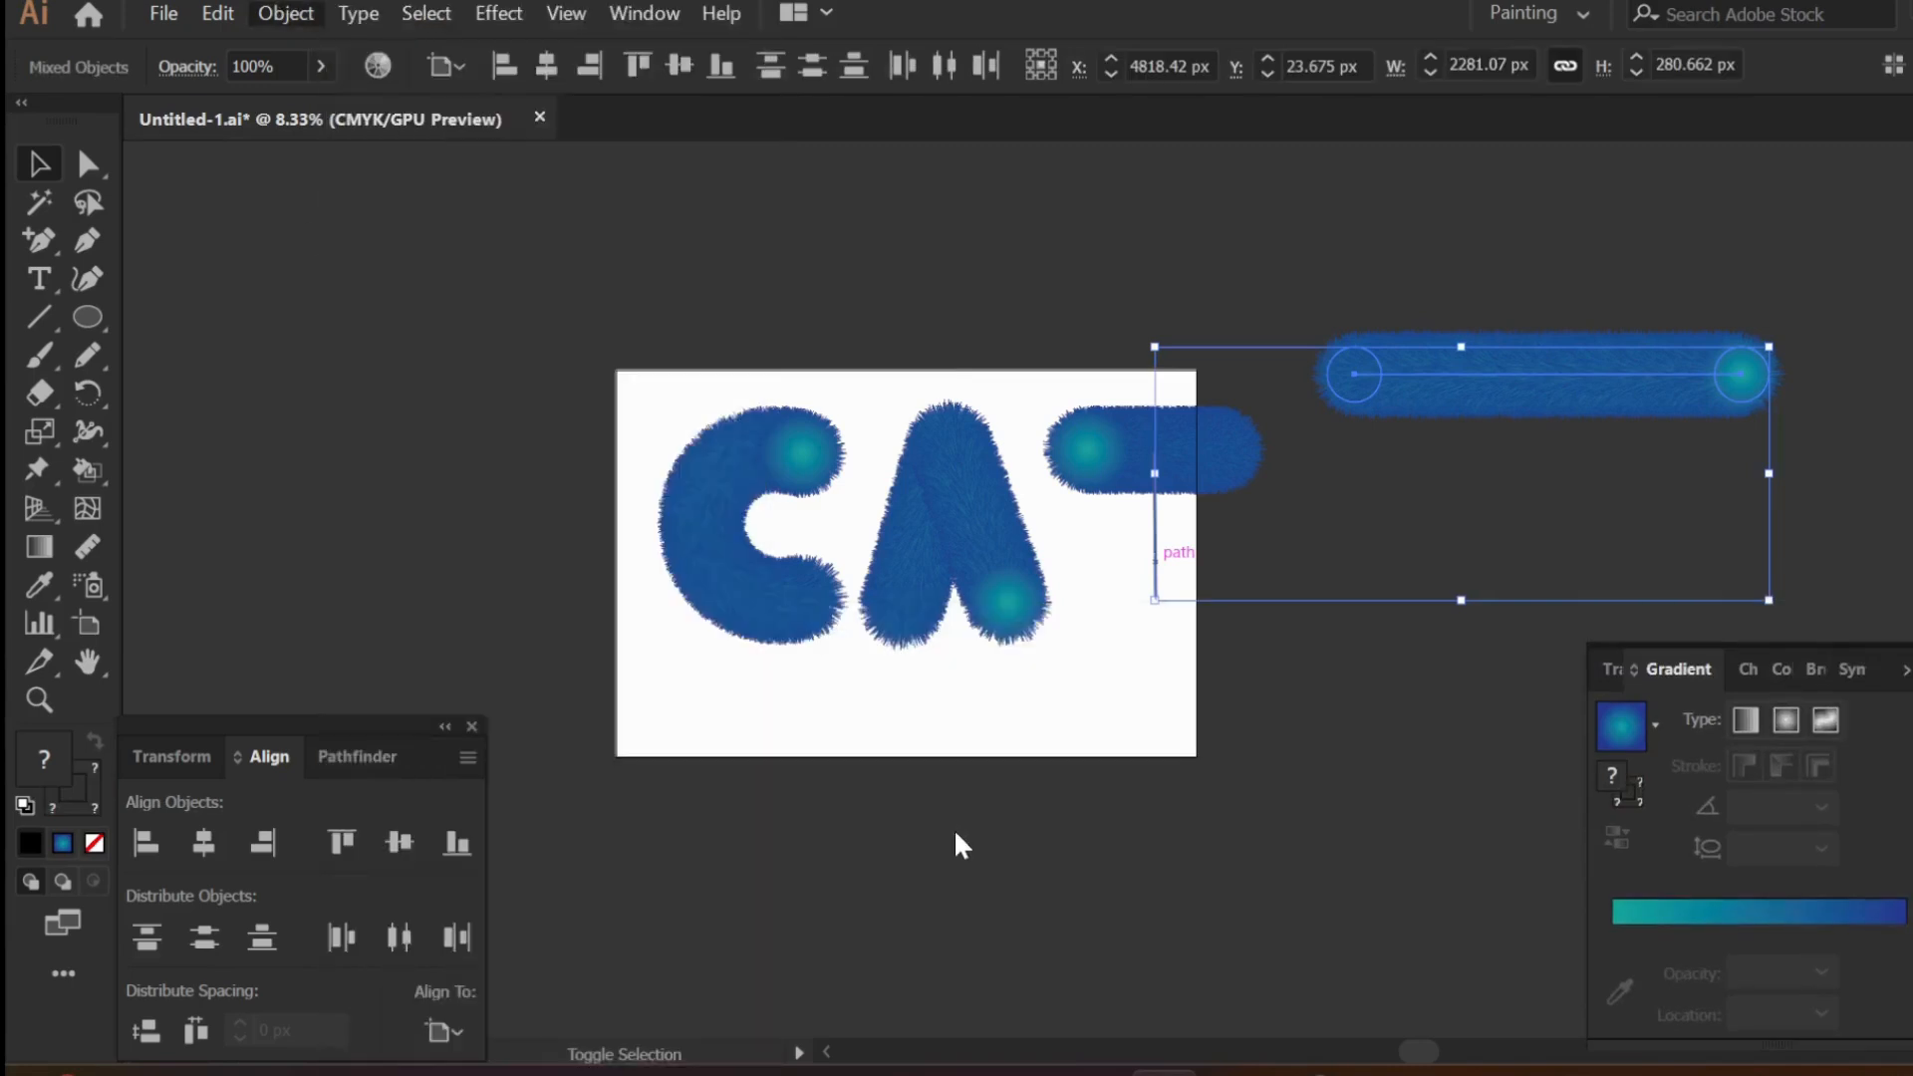
click(1000, 882)
scroll(1174, 619, up, 1)
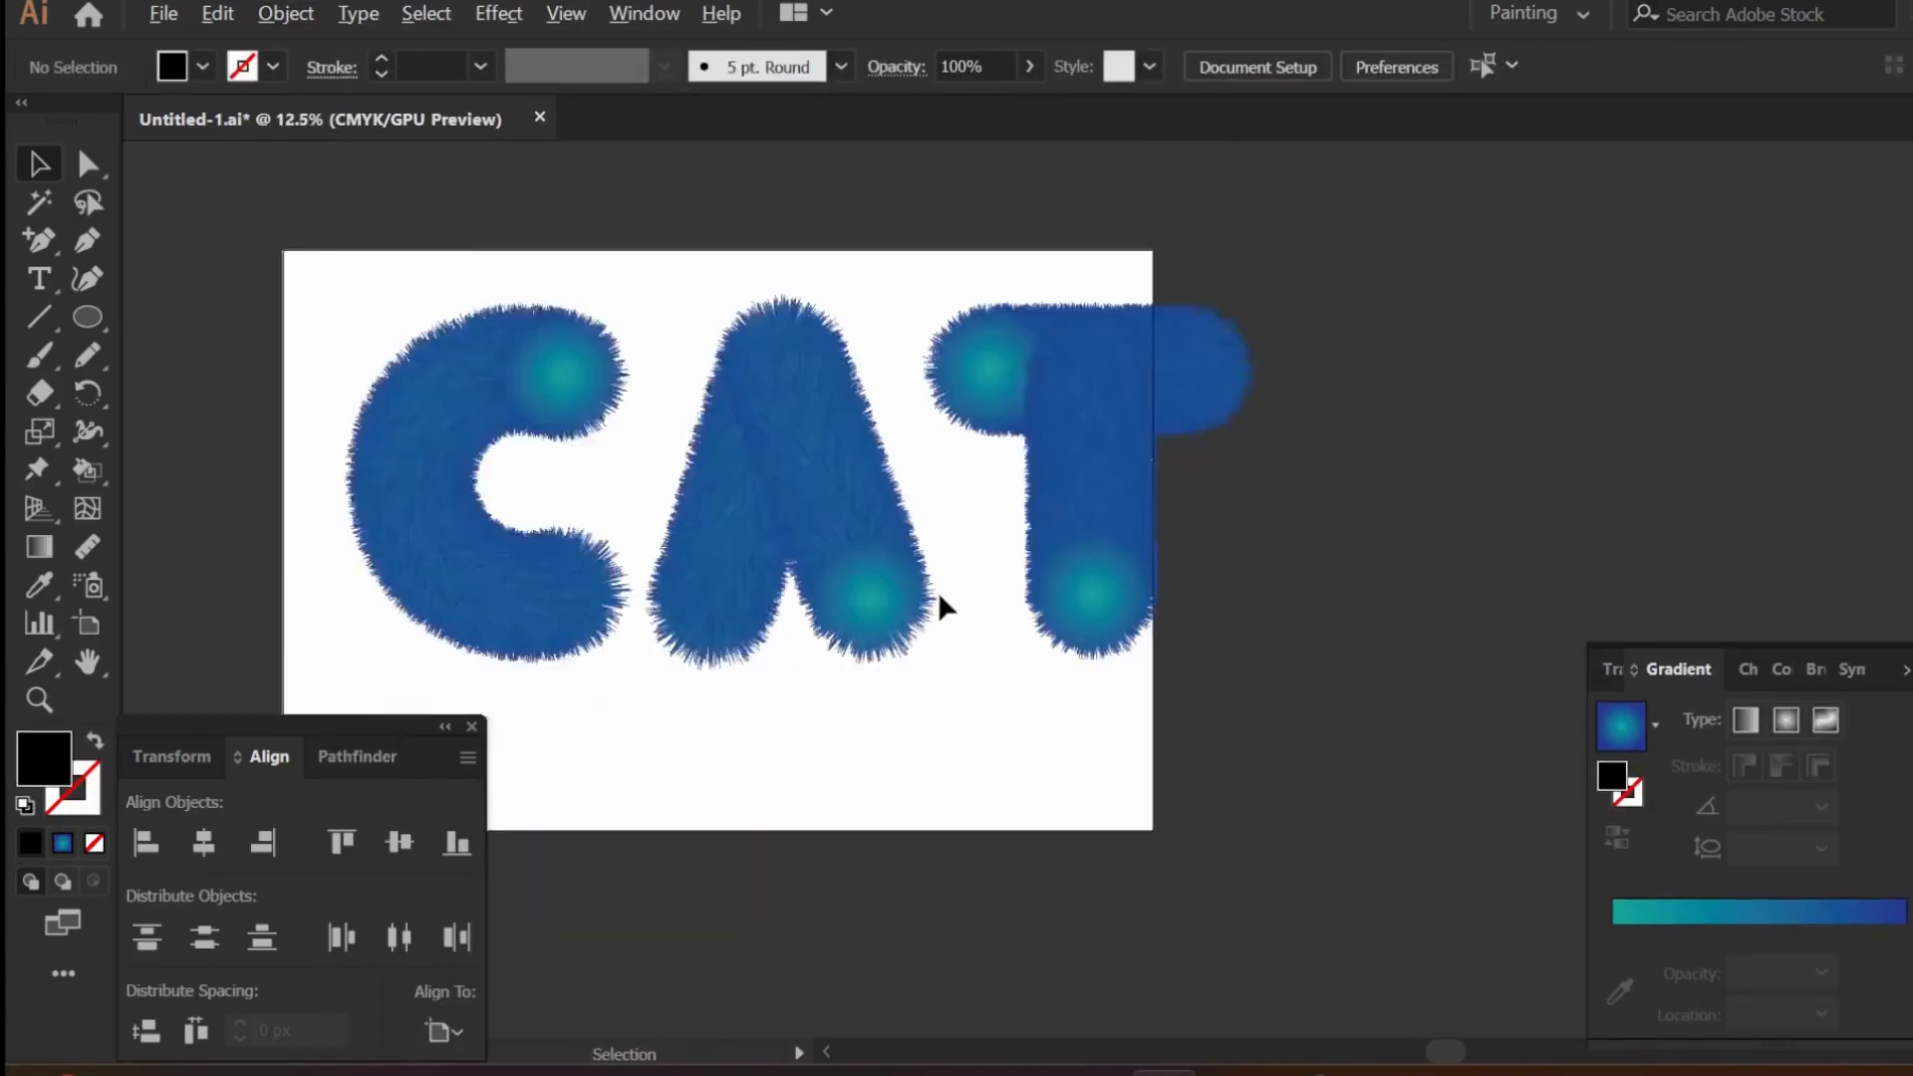
- Center the furry C, A and T letters on the artboard and nudge the T slightly closer to the A
scroll(937, 594, down, 2)
scroll(934, 601, left, 3)
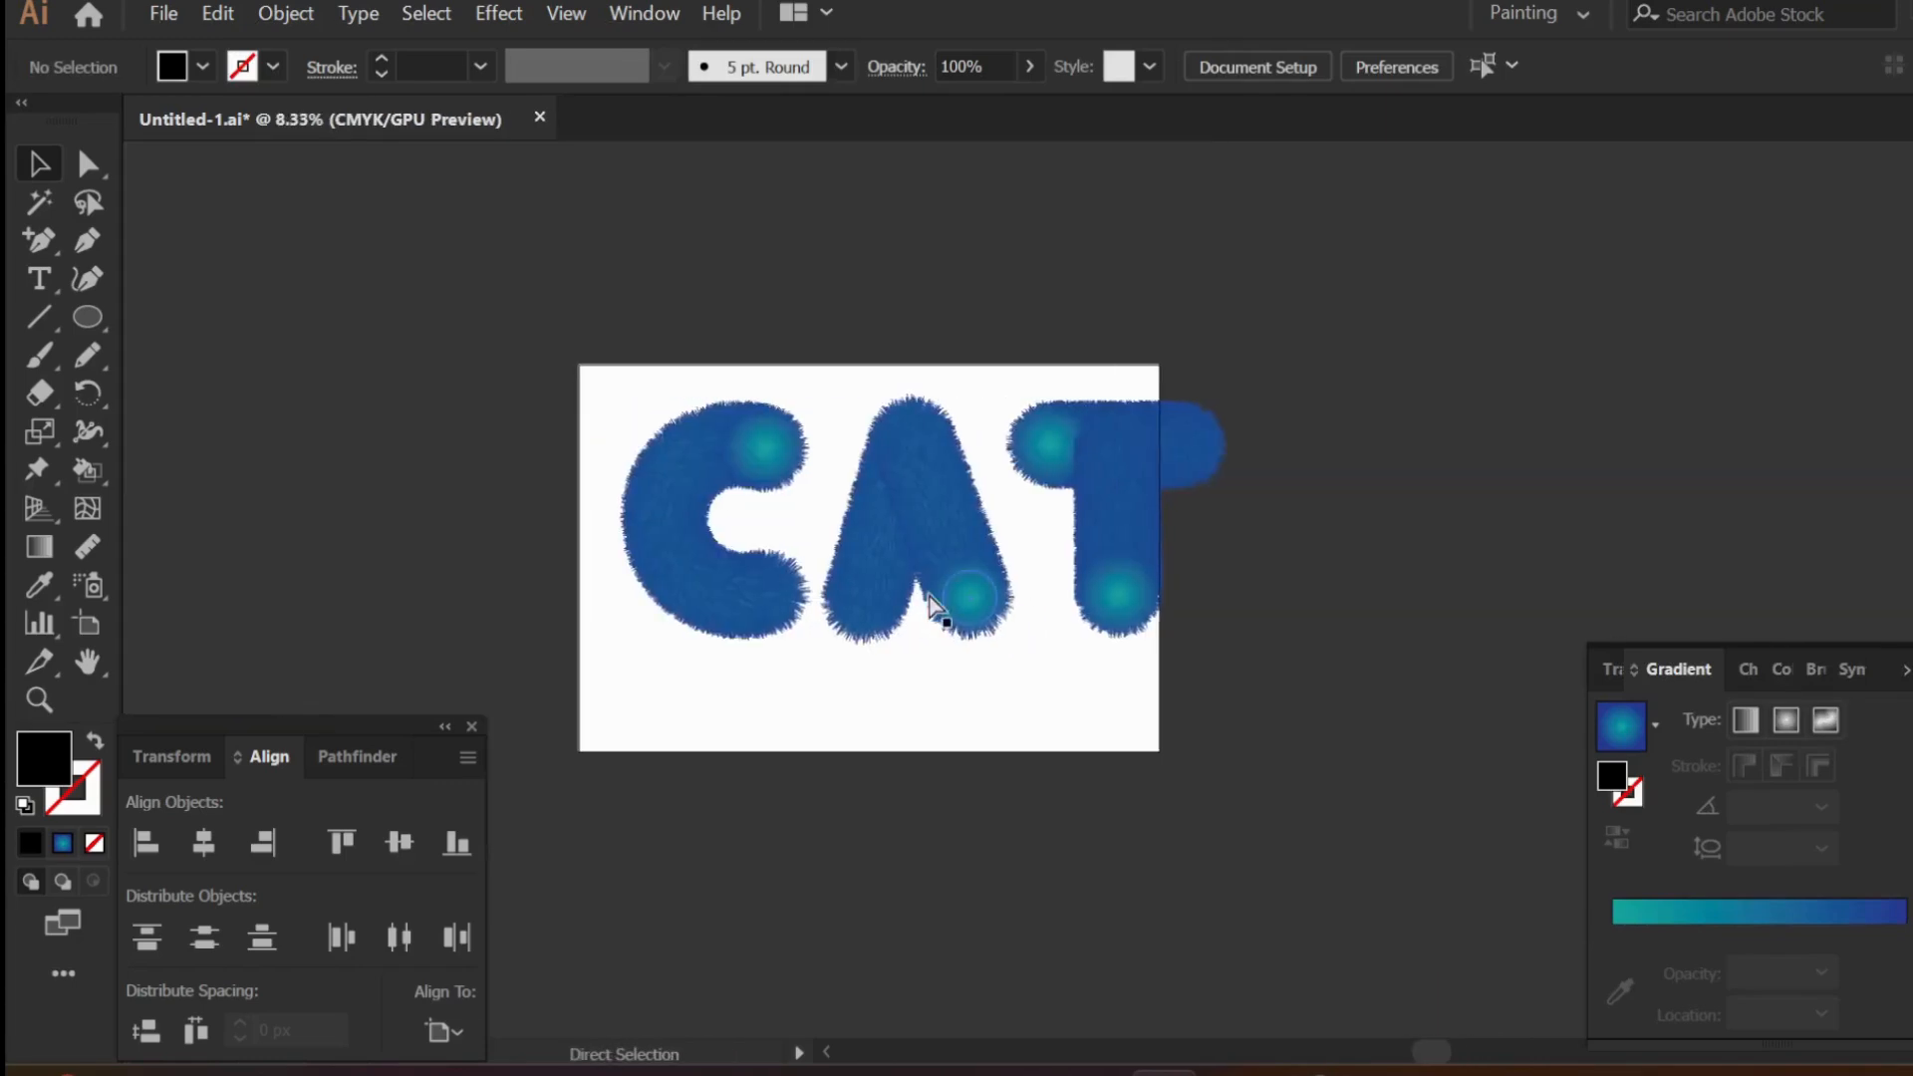
scroll(934, 603, right, 2)
scroll(934, 603, up, 2)
click(1066, 597)
shift+click(896, 598)
shift+click(618, 584)
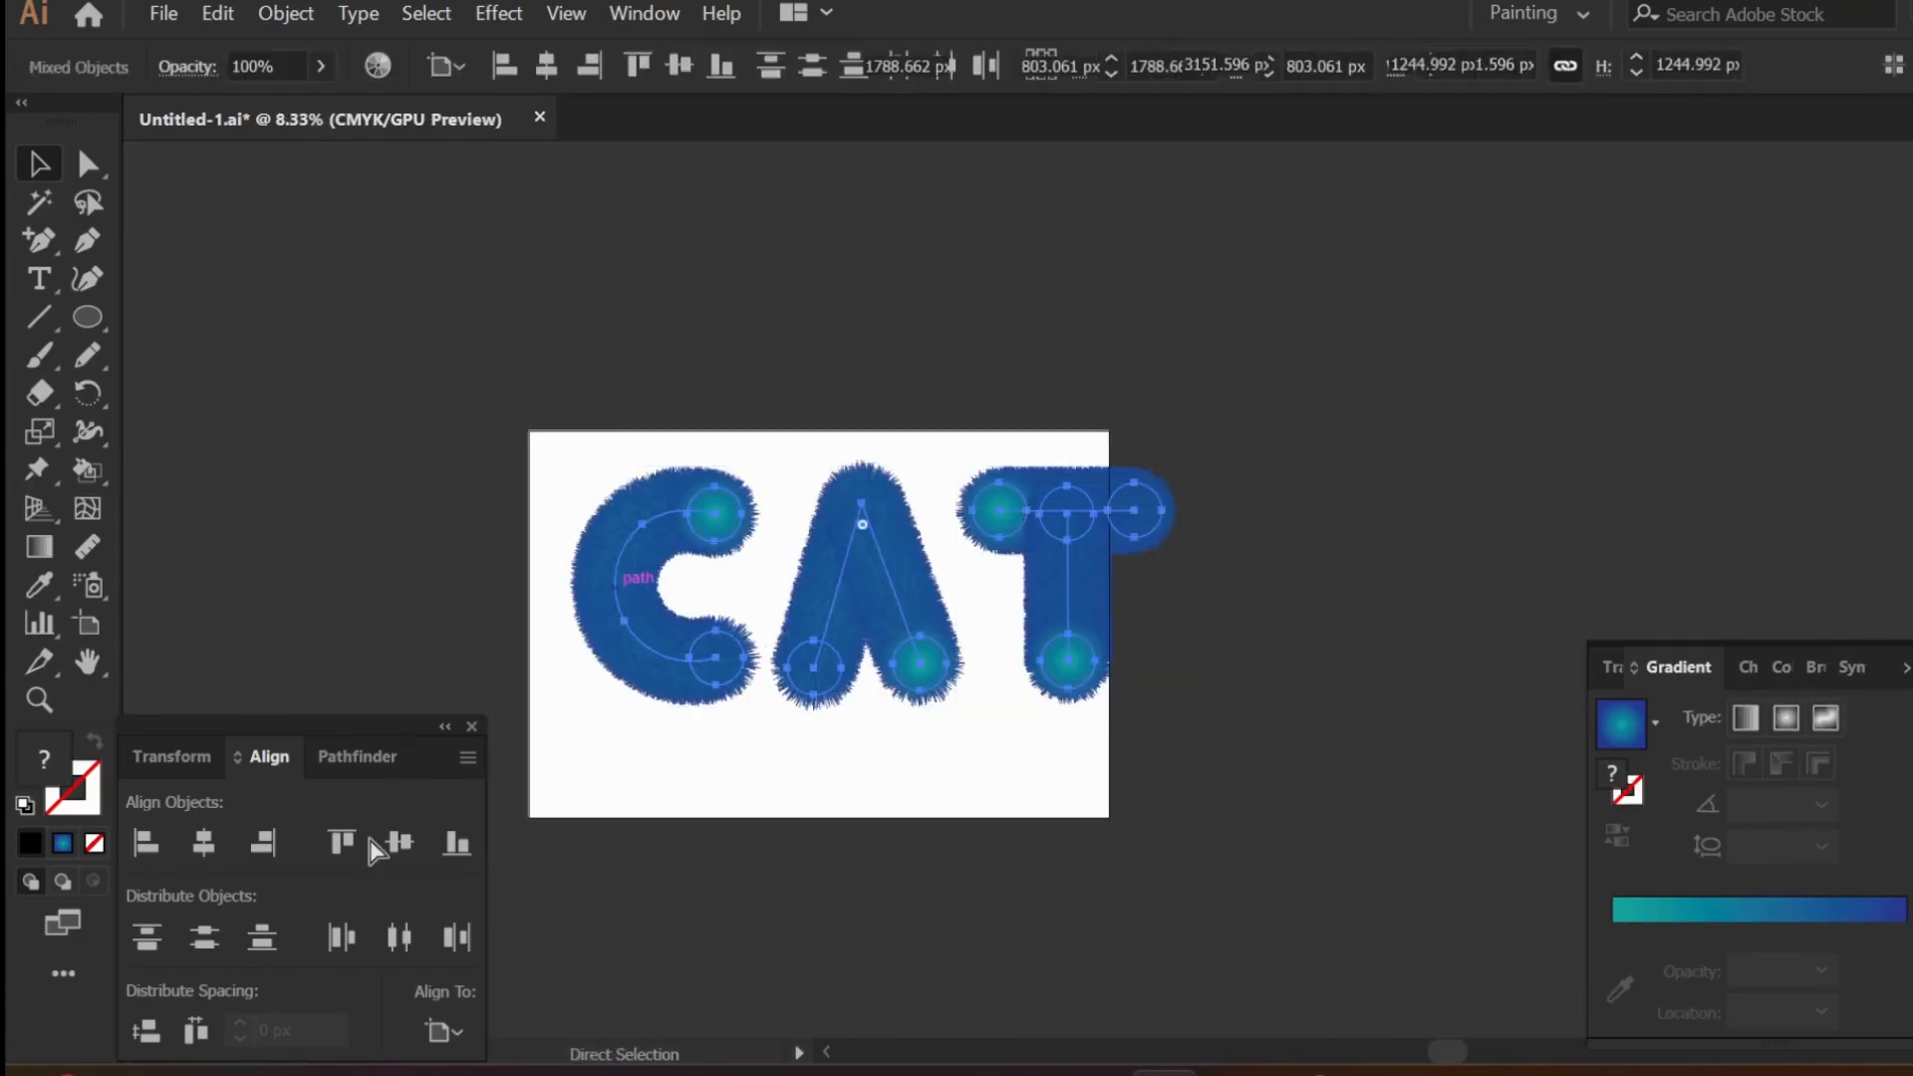
click(398, 843)
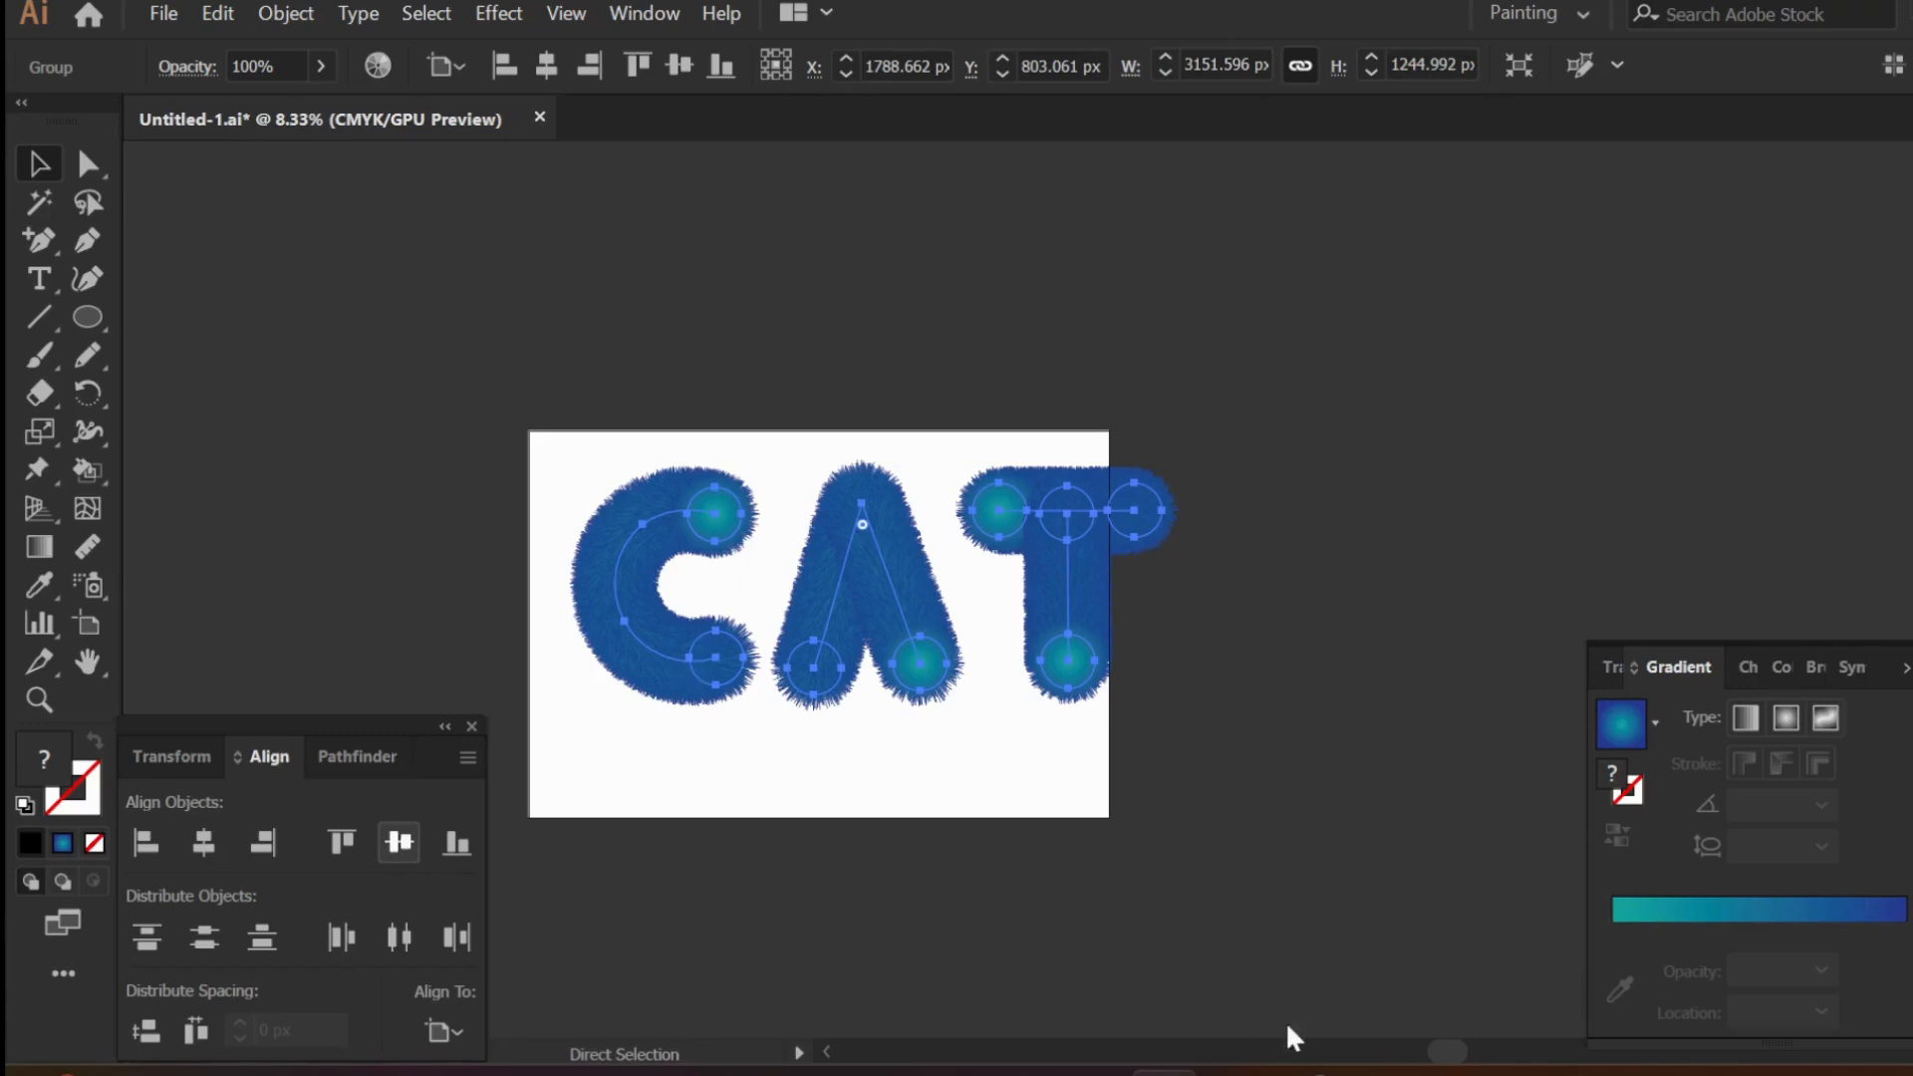
mouse_move(1445, 1070)
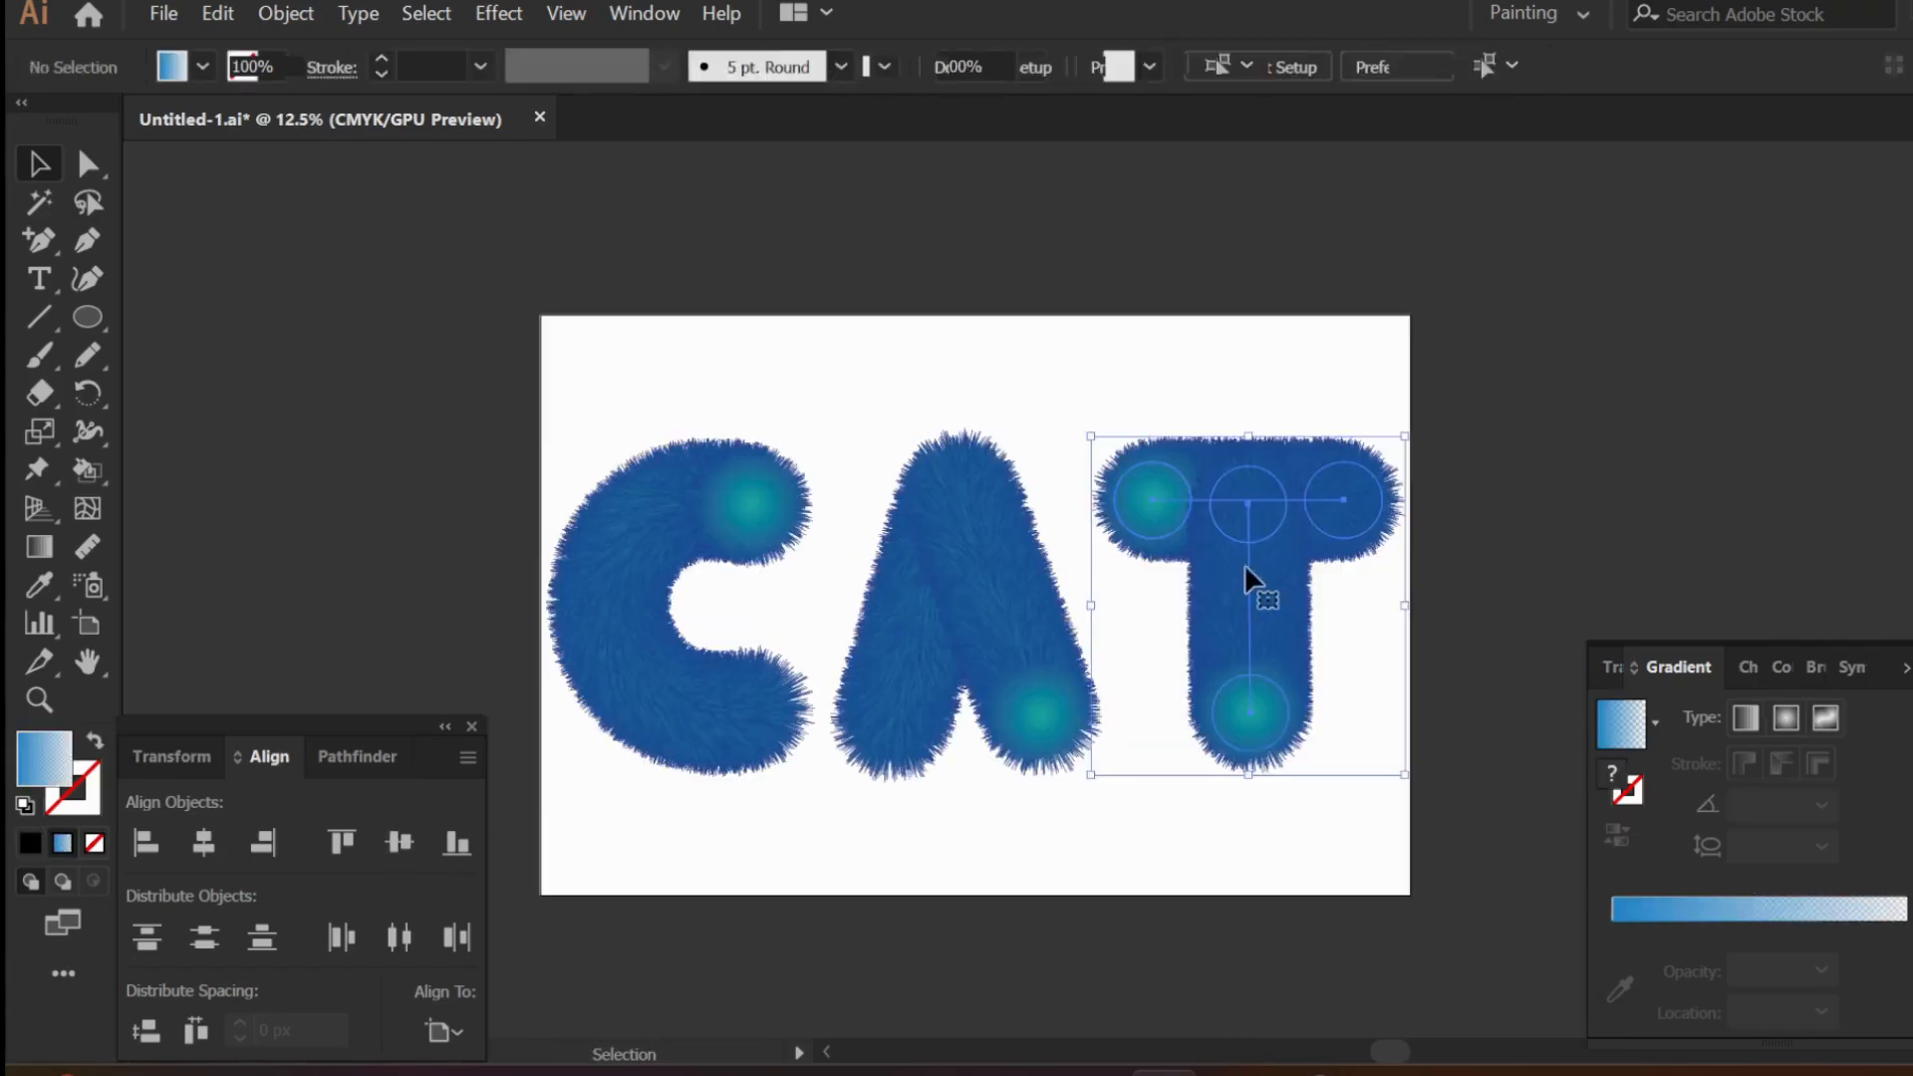
drag(1245, 564, 1232, 570)
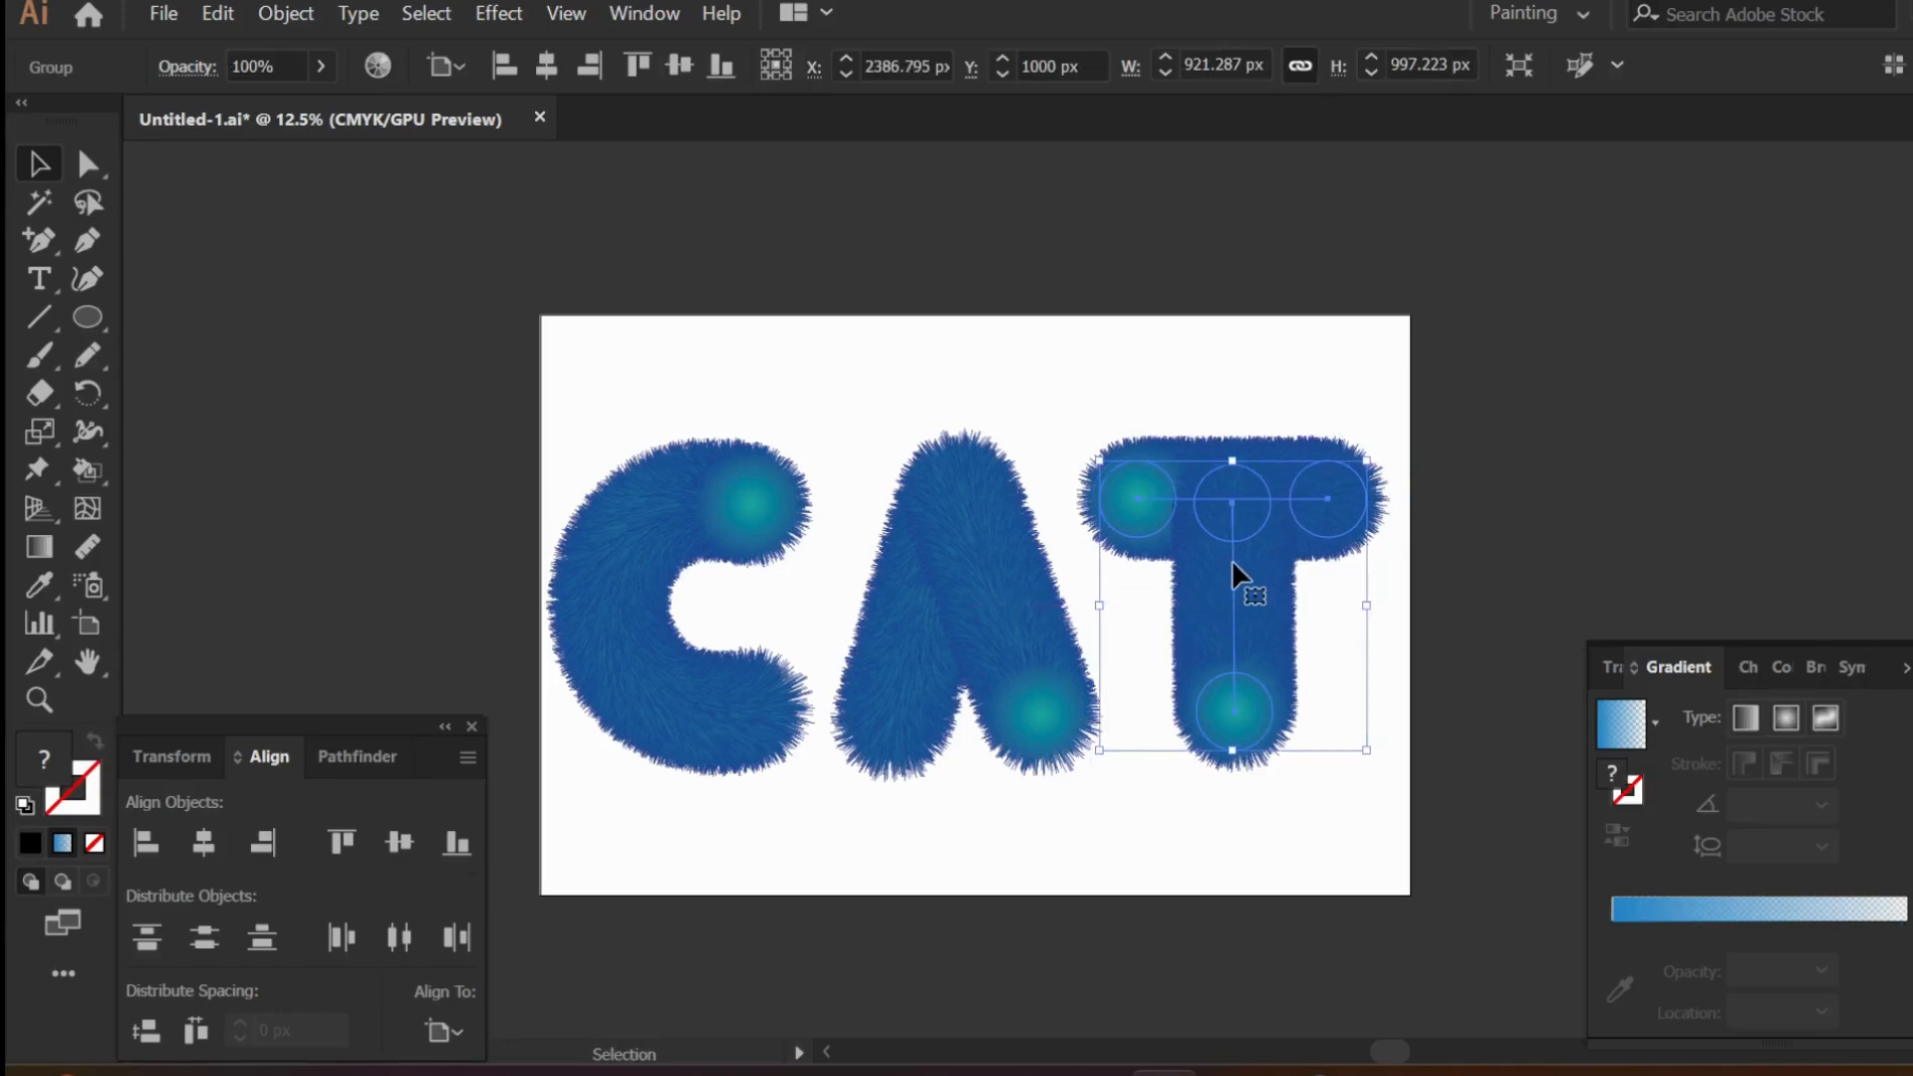
- Group all of the furry C, A and T letters into one object
click(1522, 753)
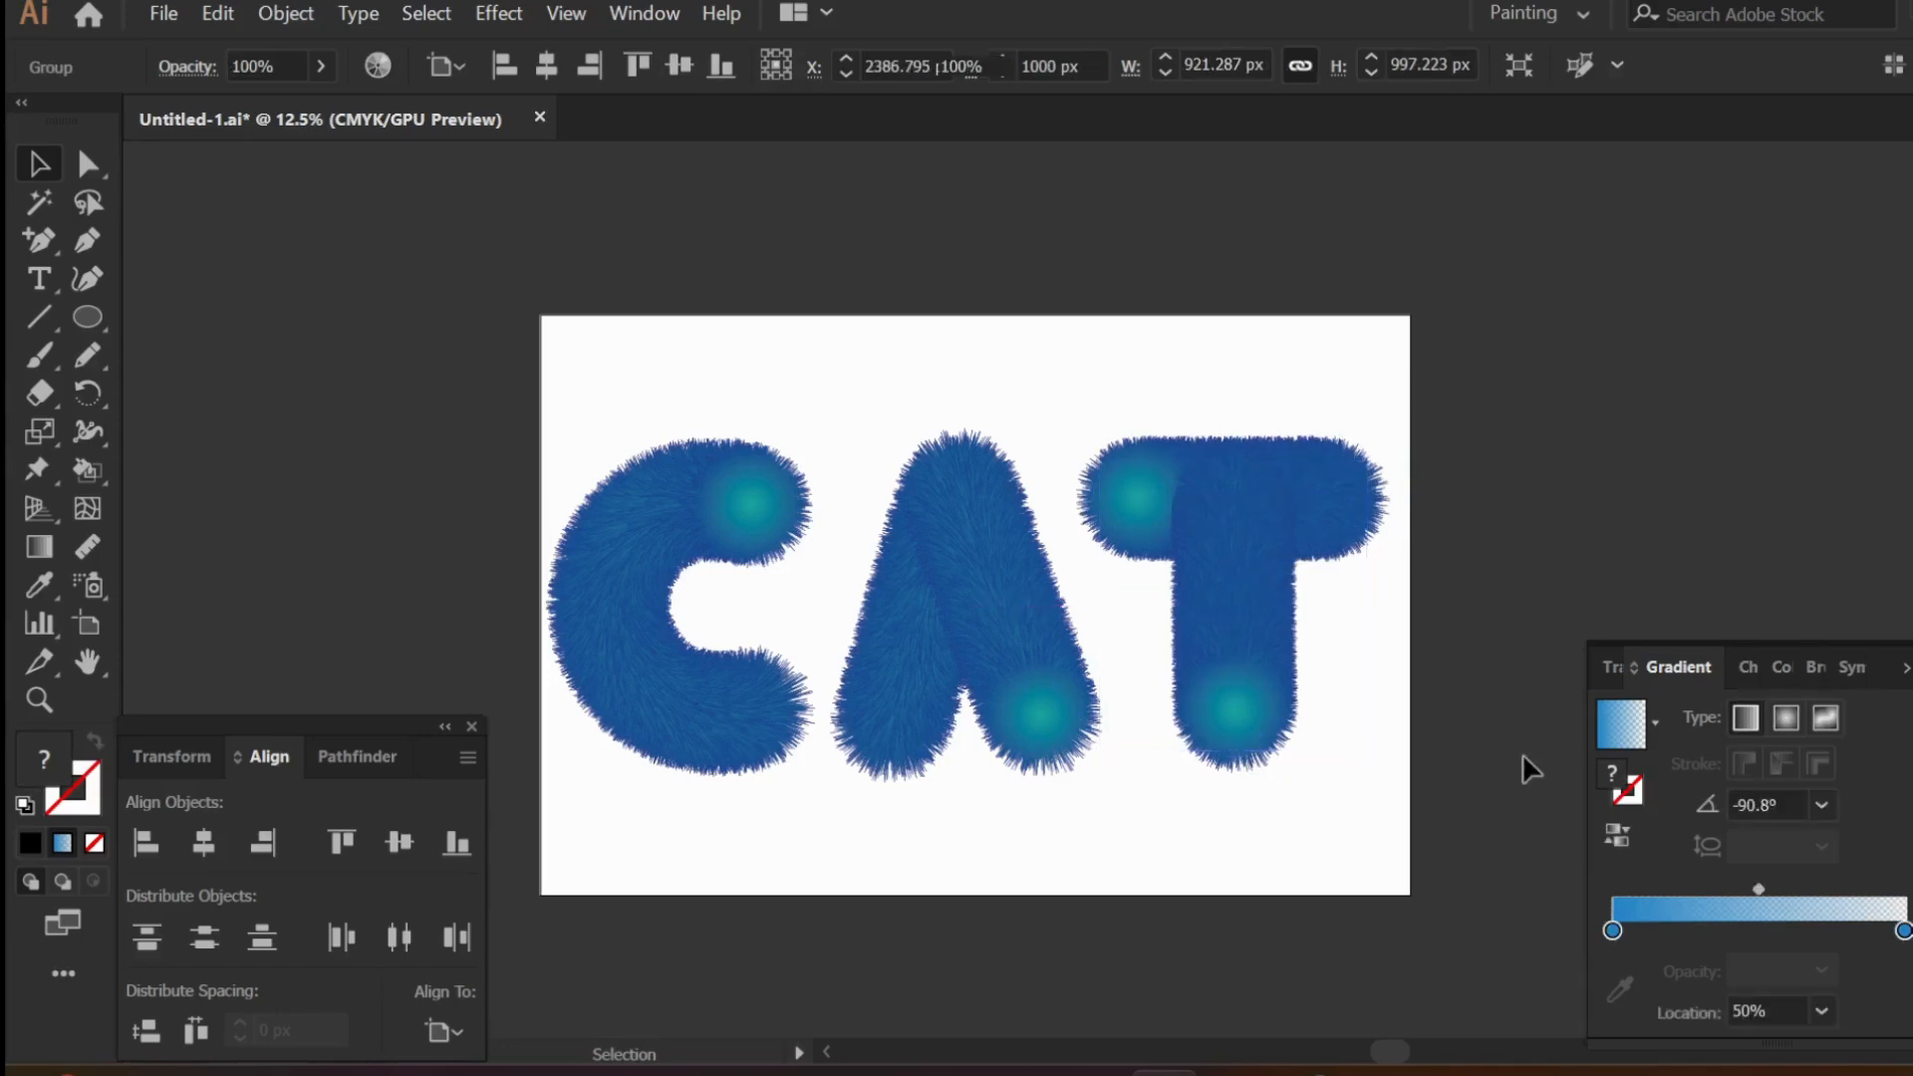
key(ctrl+a)
right_click(911, 516)
click(1037, 721)
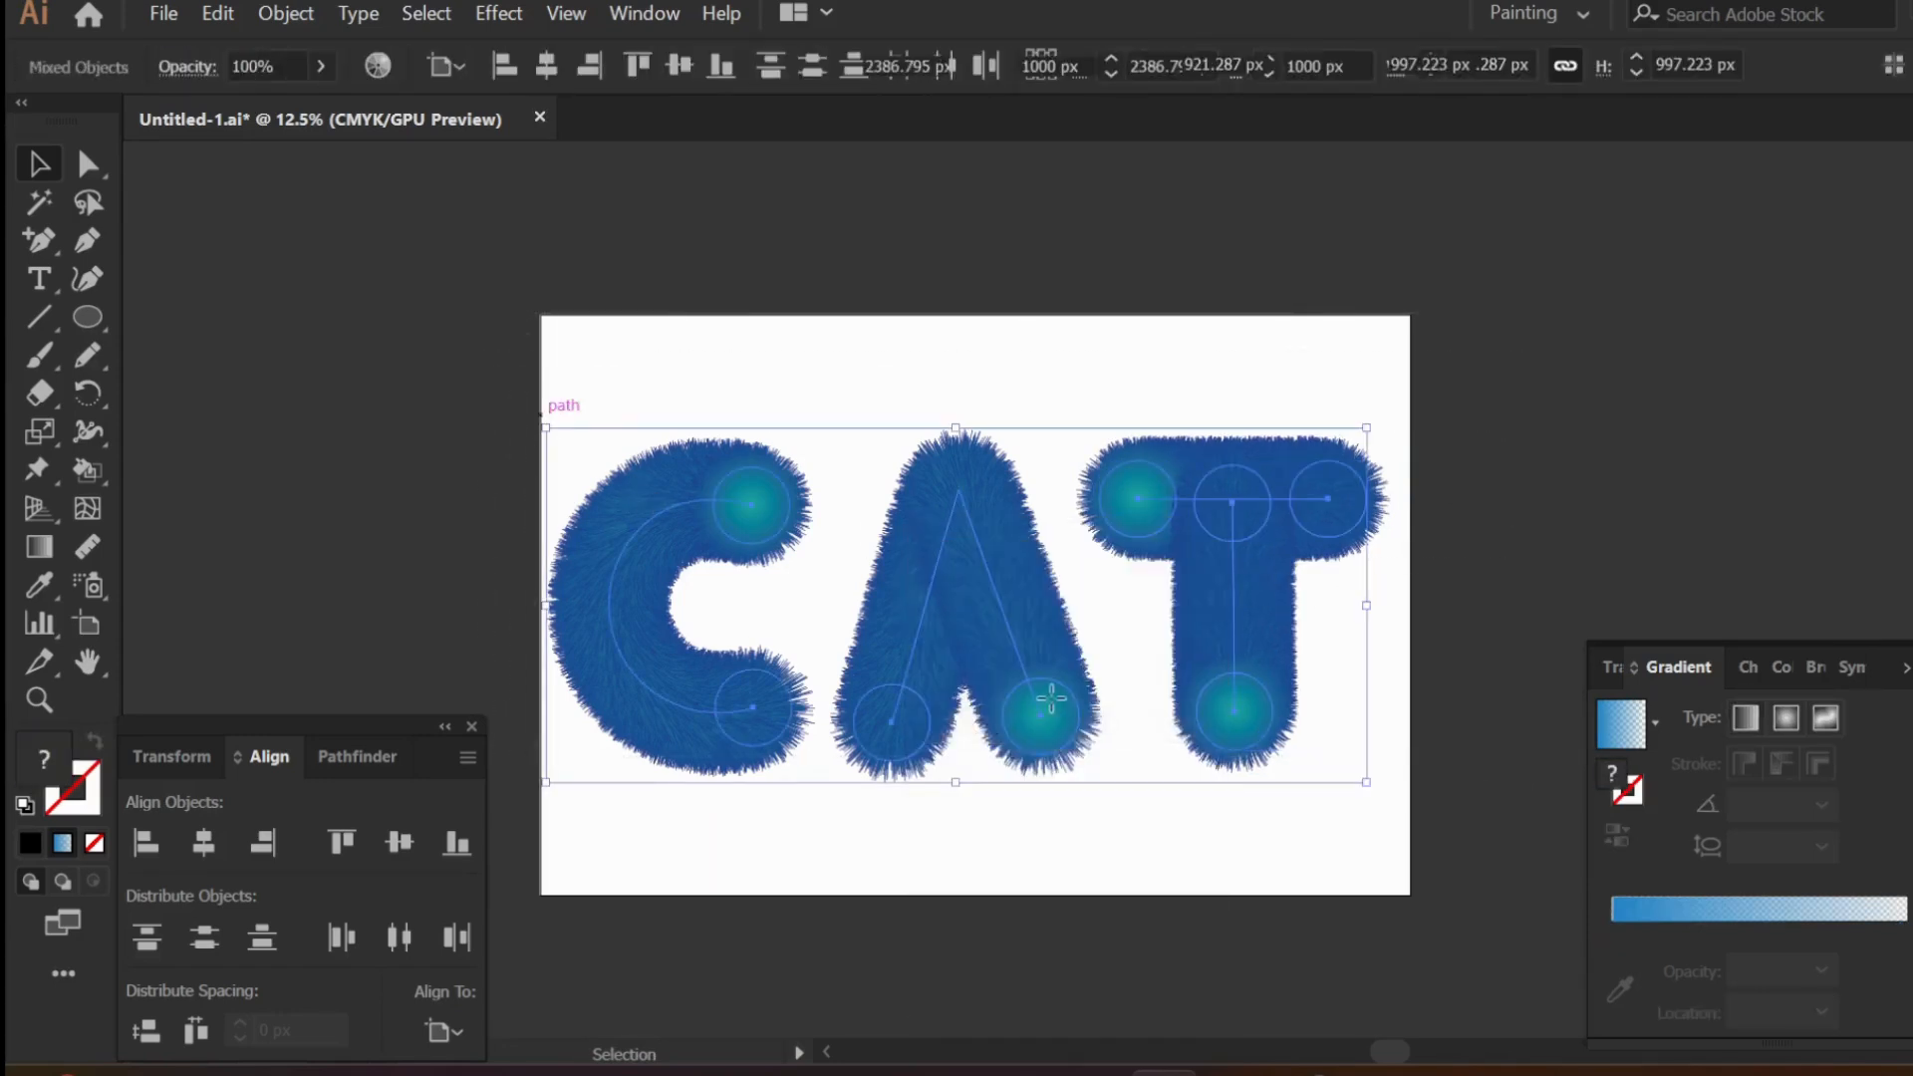
- Draw a rectangle covering the whole artboard over the CAT lettering
key(ctrl+minus)
click(85, 319)
key(m)
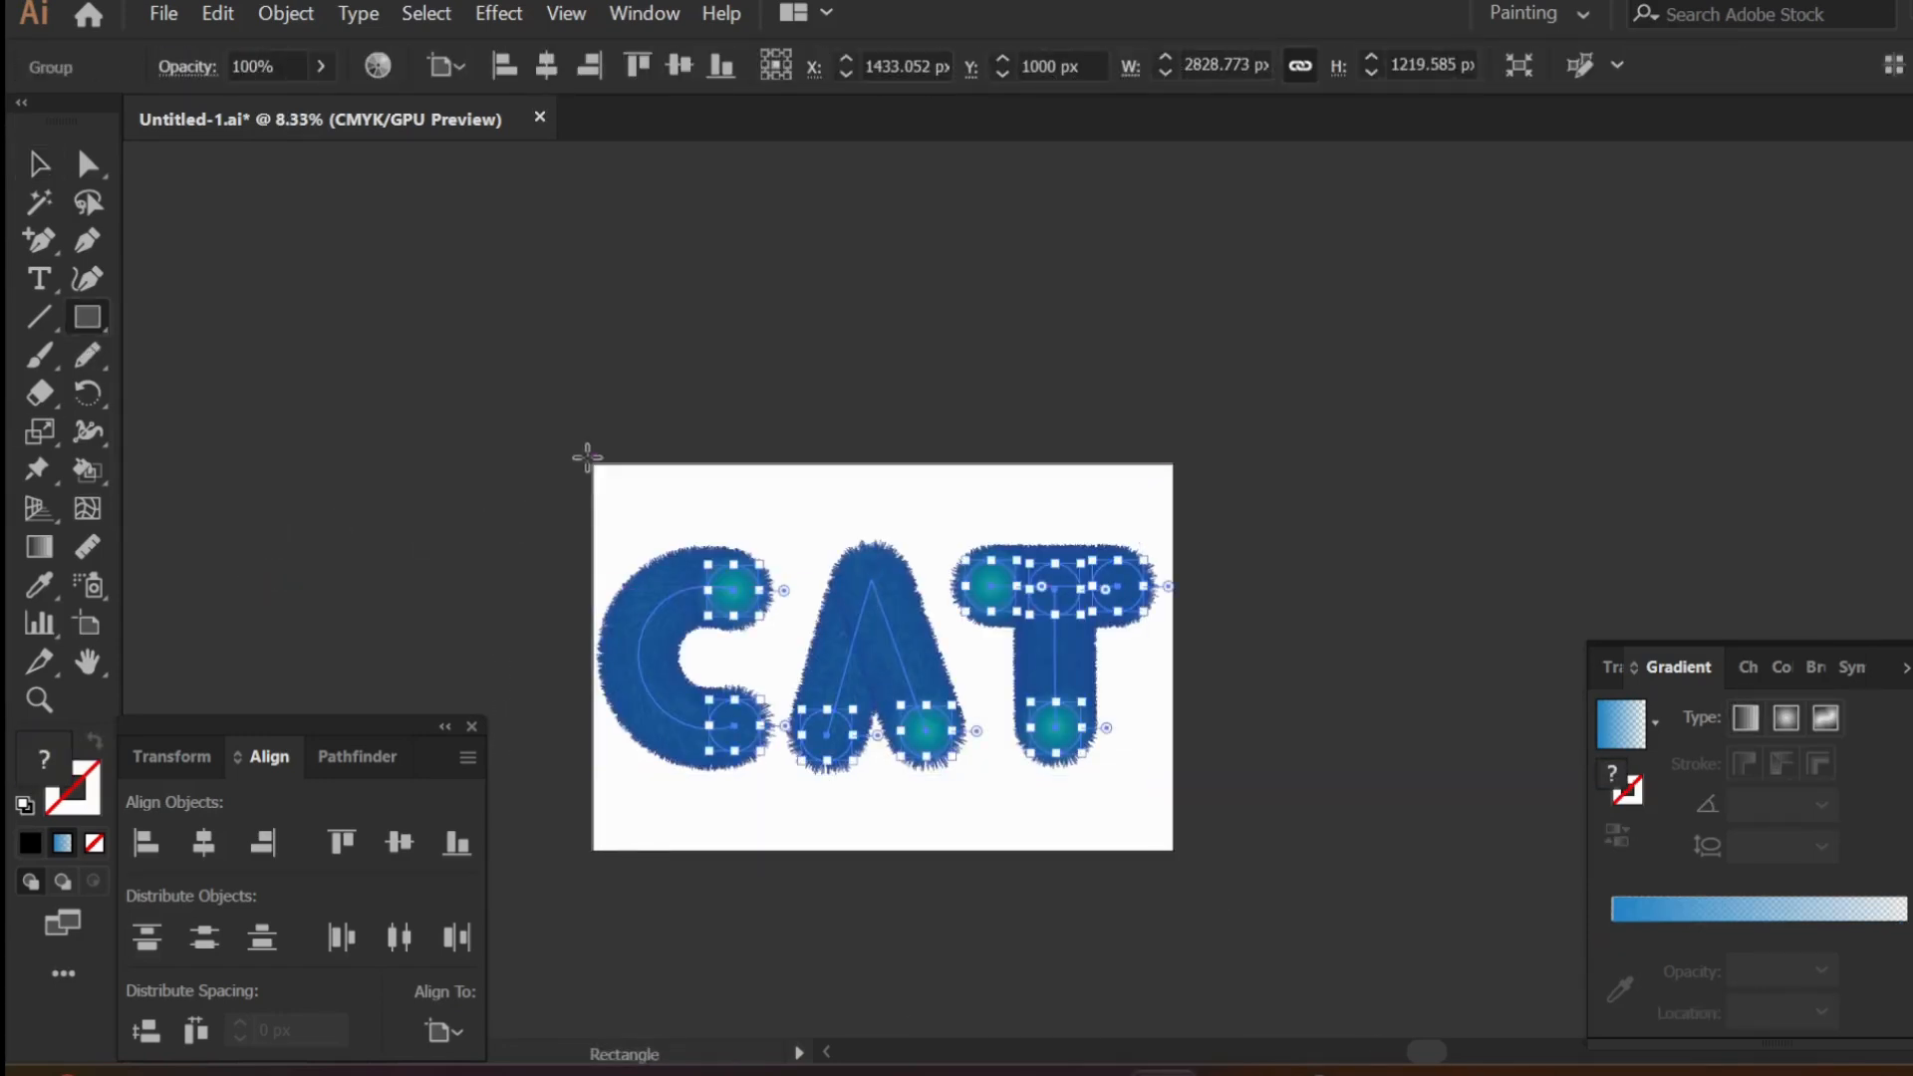
drag(591, 463, 1176, 853)
click(38, 167)
scroll(782, 727, down, 2)
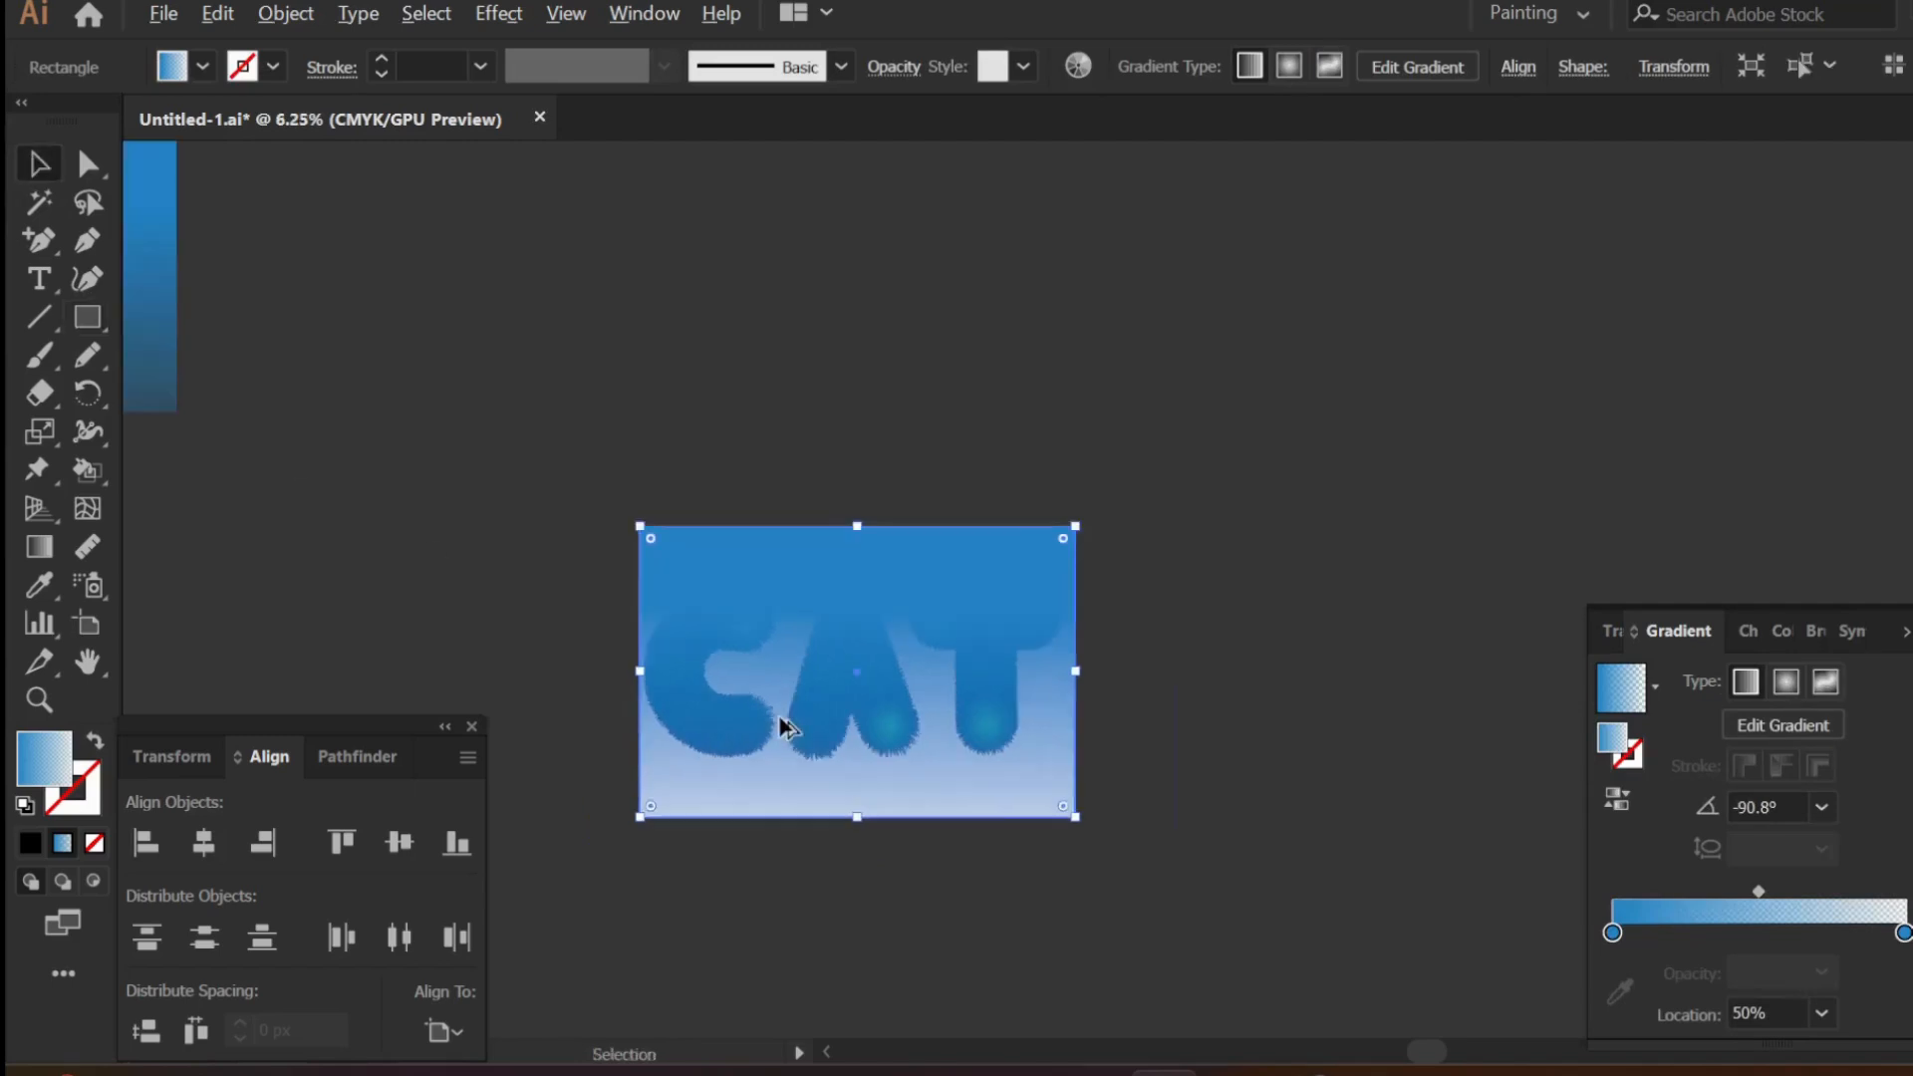
- Use the Eyedropper to give the artboard rectangle the blue gradient fill of the spare background rectangle
click(39, 588)
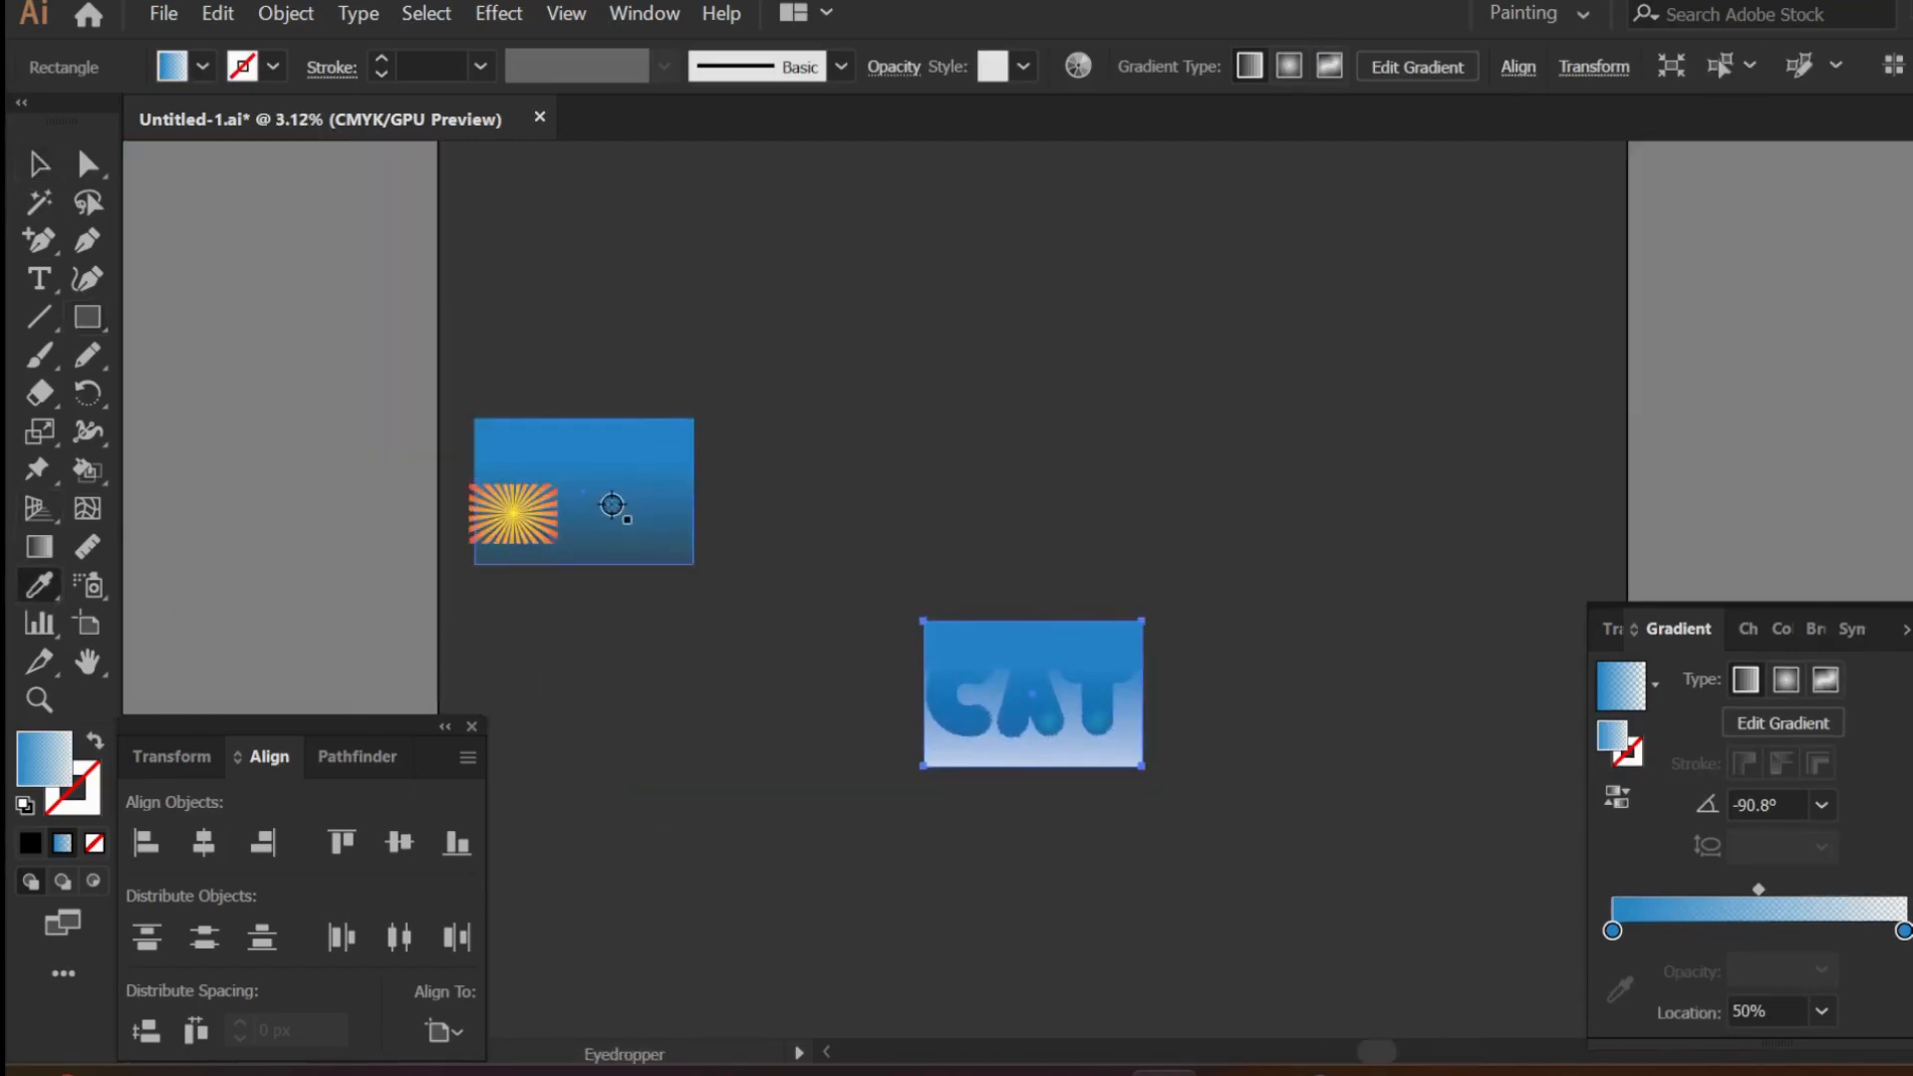
click(40, 168)
scroll(1146, 710, up, 5)
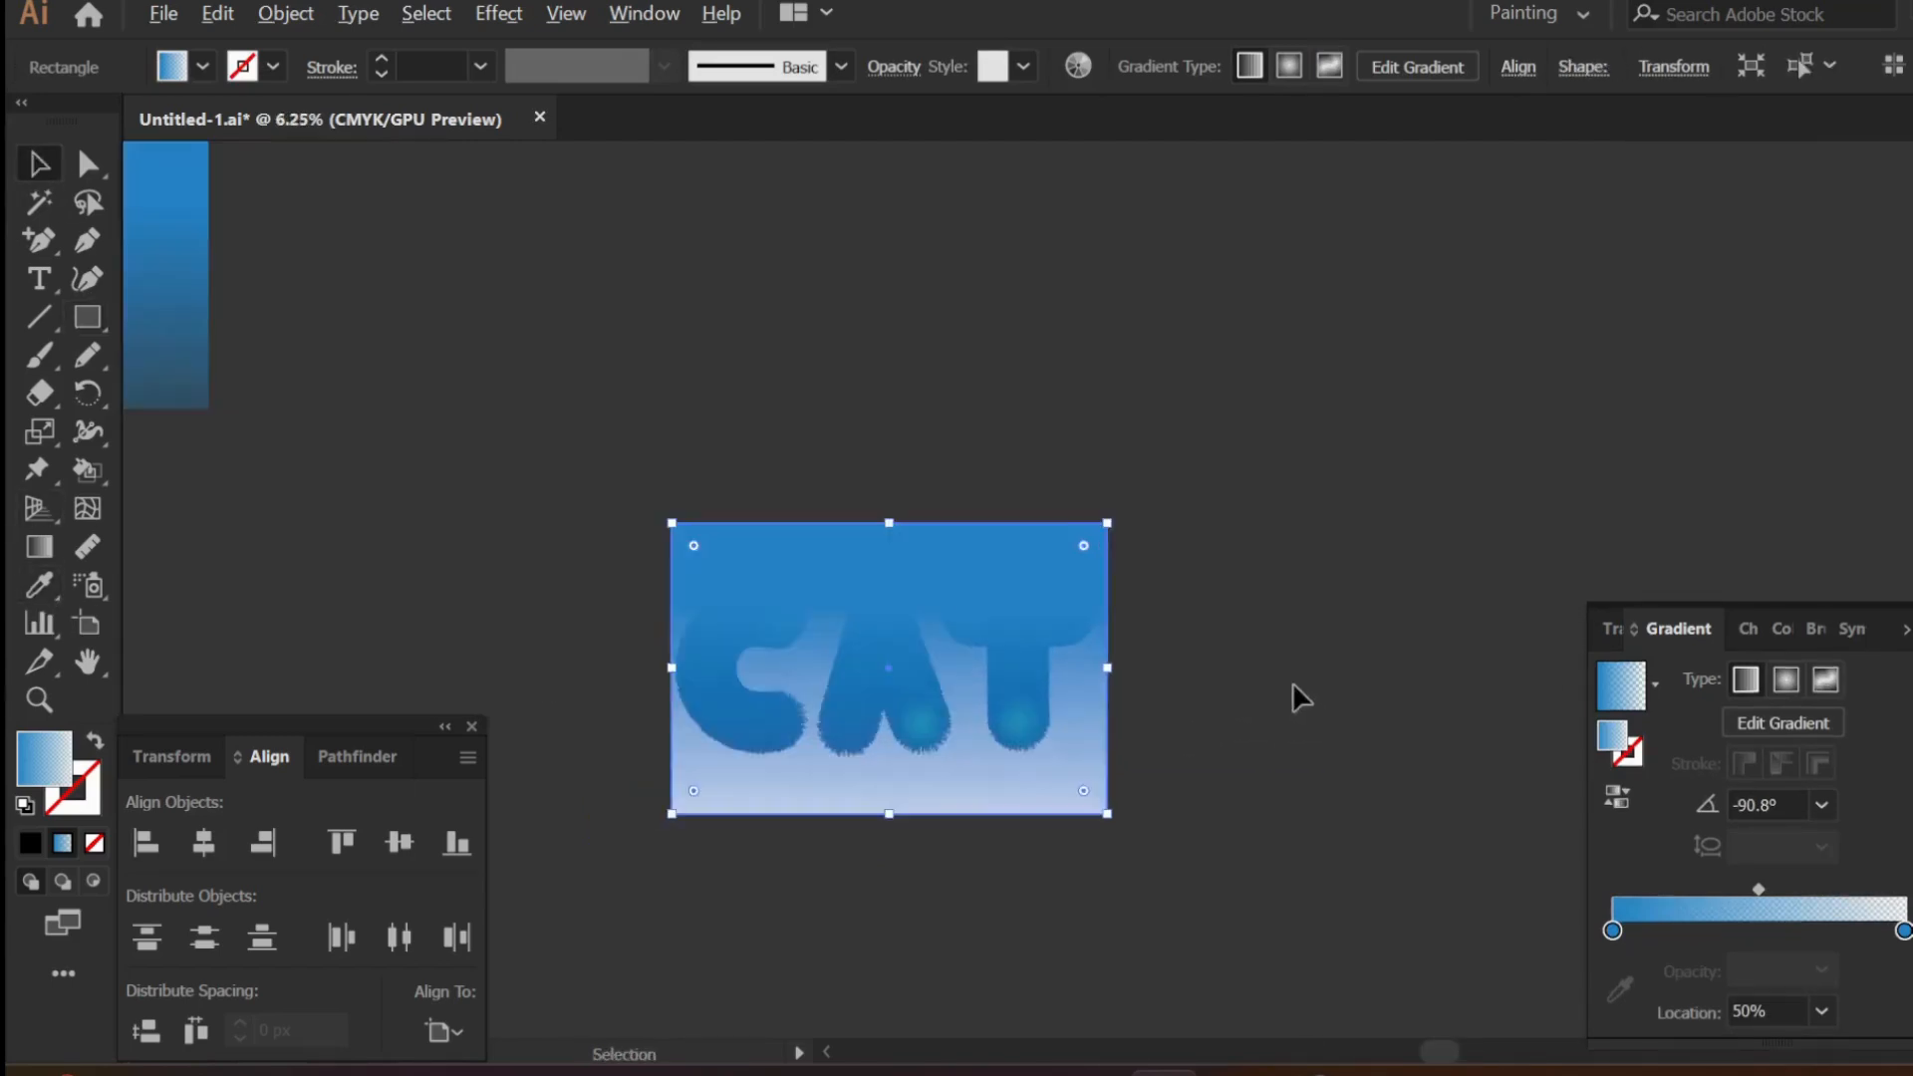
scroll(702, 718, down, 2)
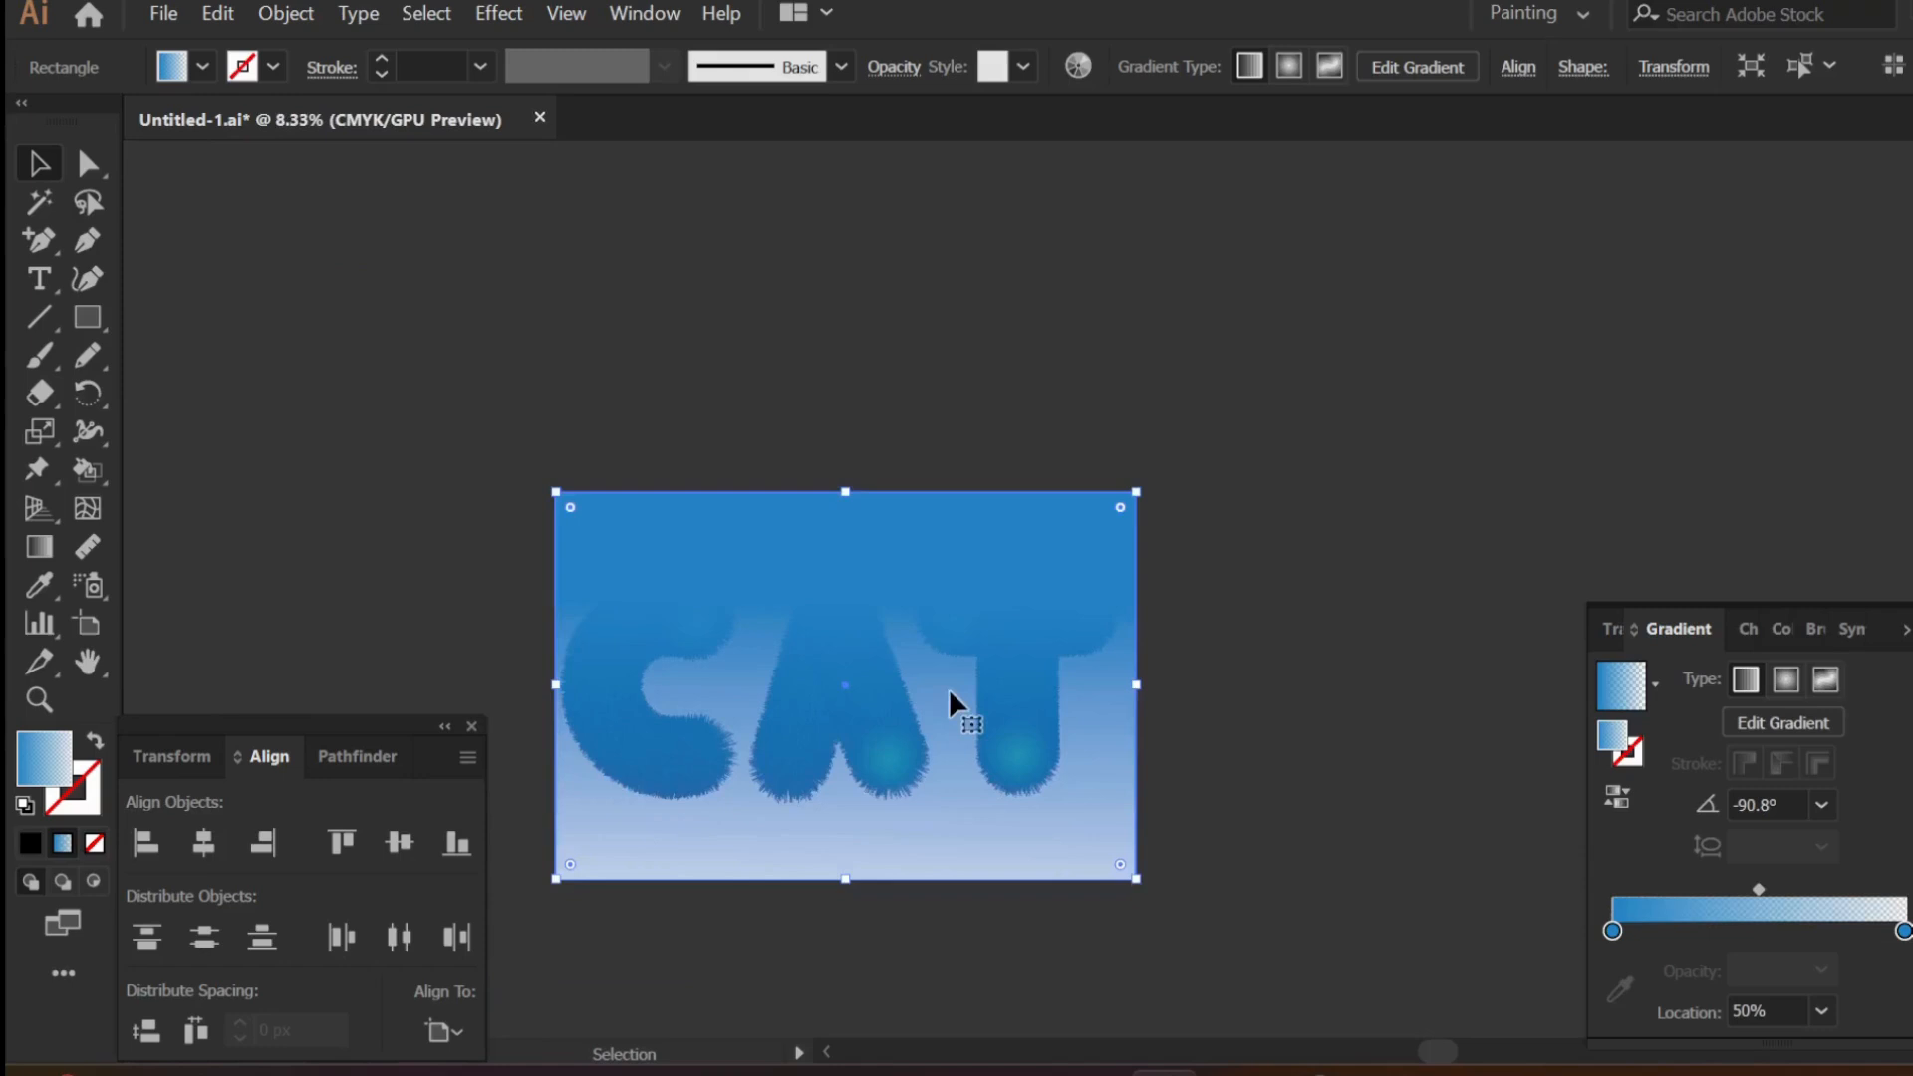
- Bring the grouped CAT lettering in front of the gradient background rectangle
click(1212, 768)
drag(637, 631, 435, 607)
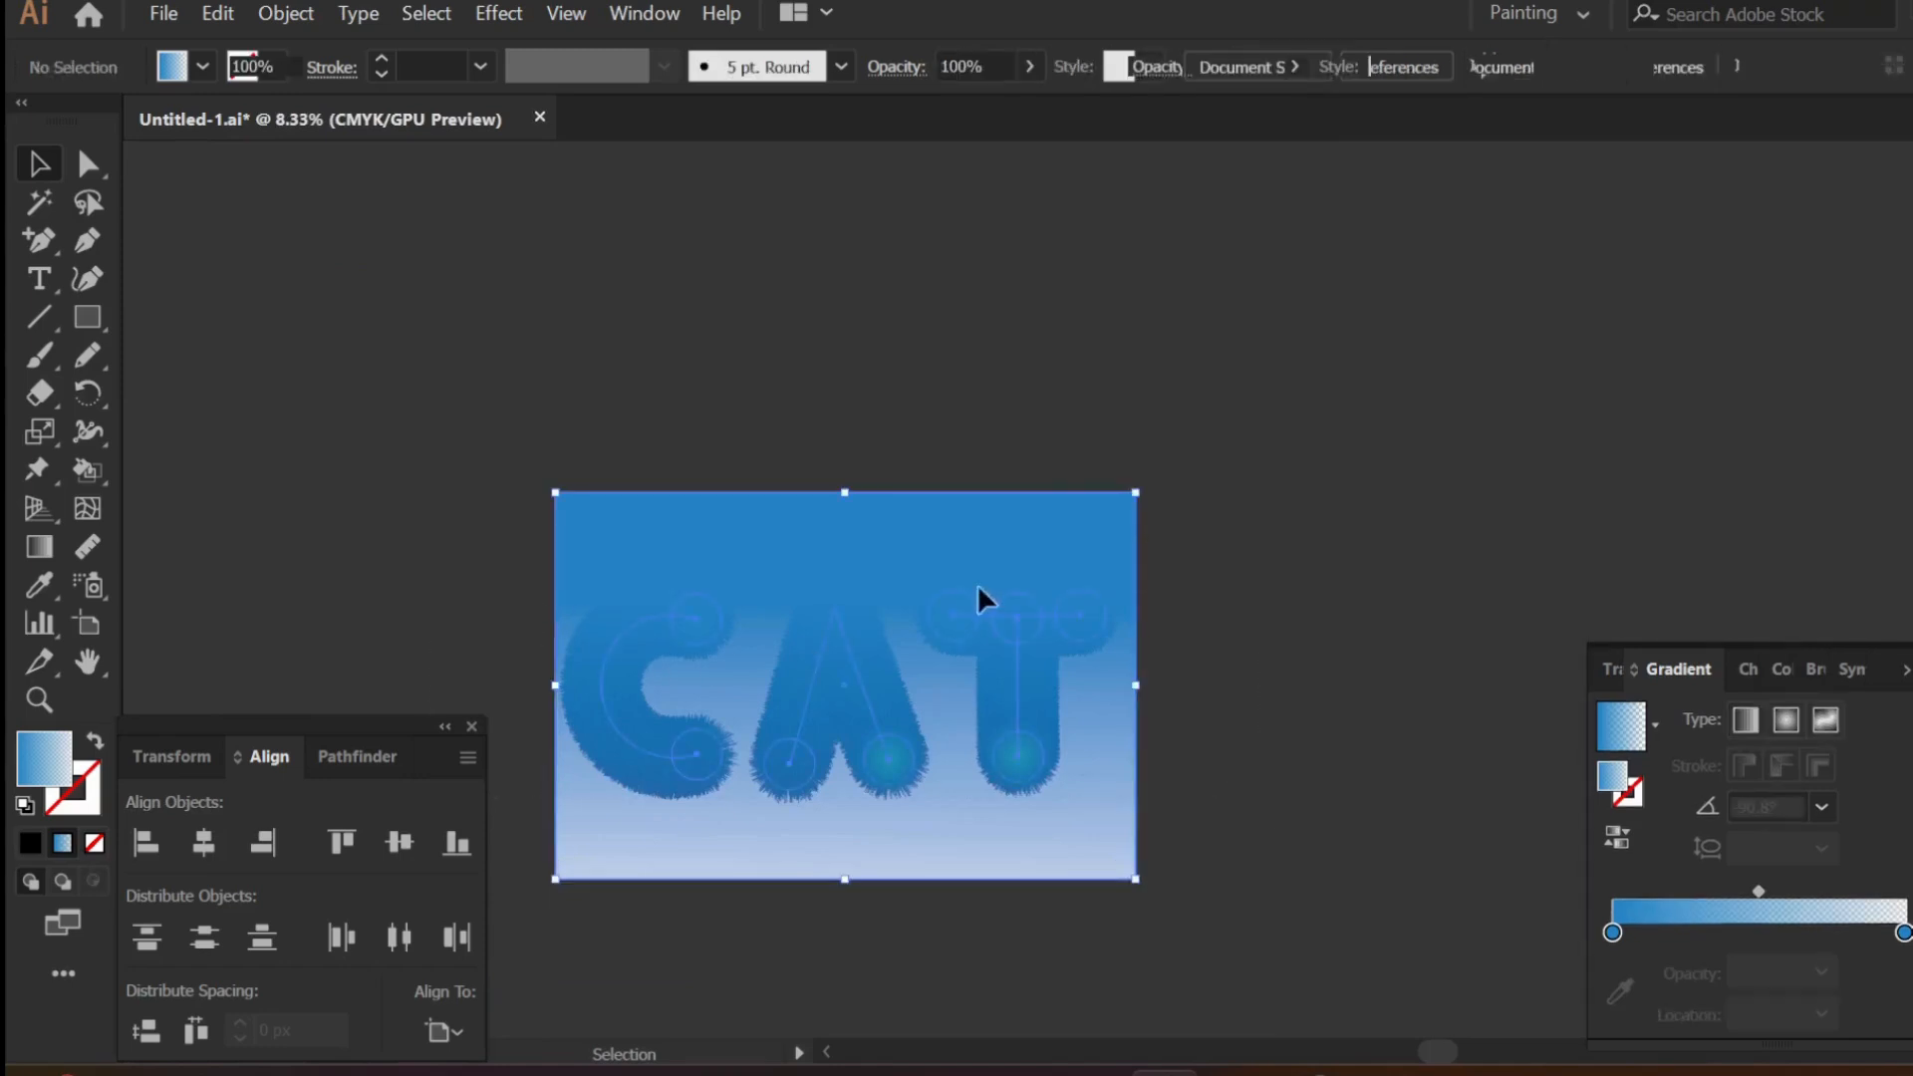
shift+click(1062, 500)
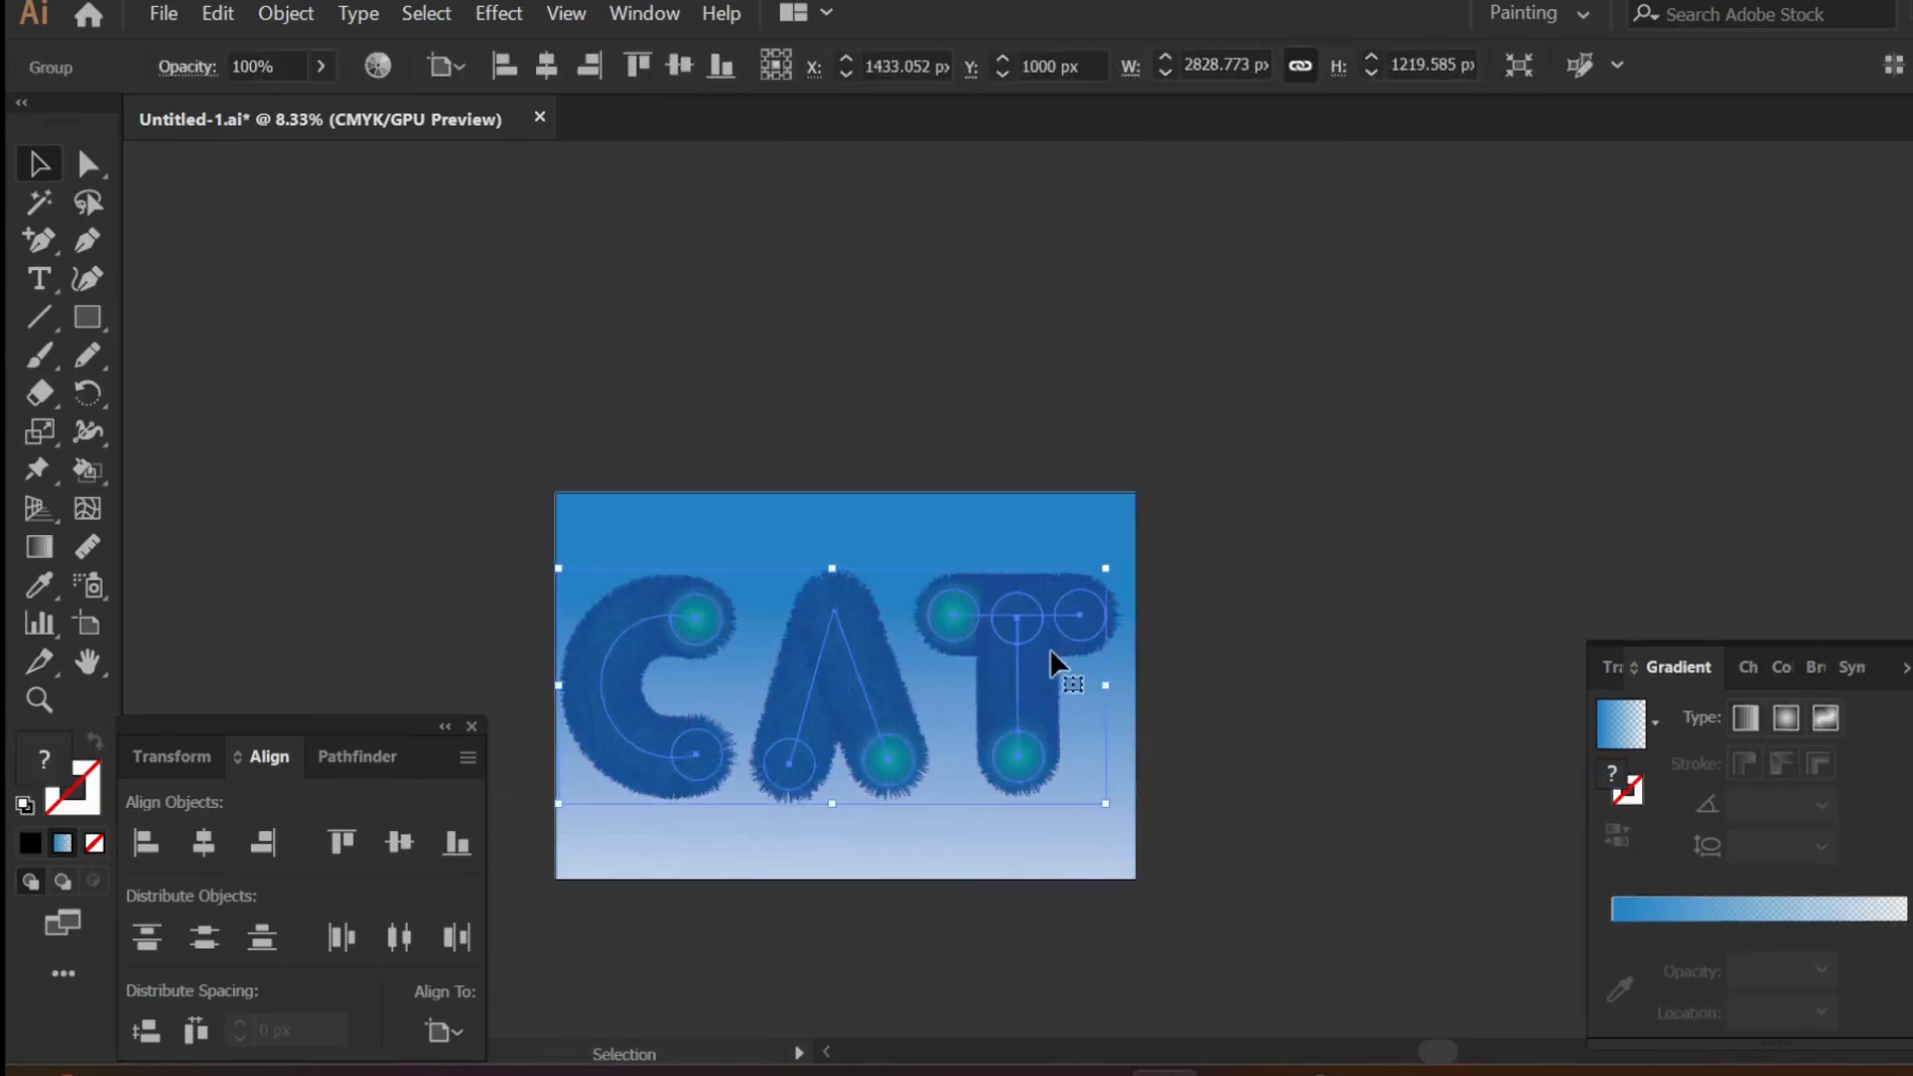
- Center the grouped CAT lettering horizontally on the artboard and deselect it
right_click(852, 723)
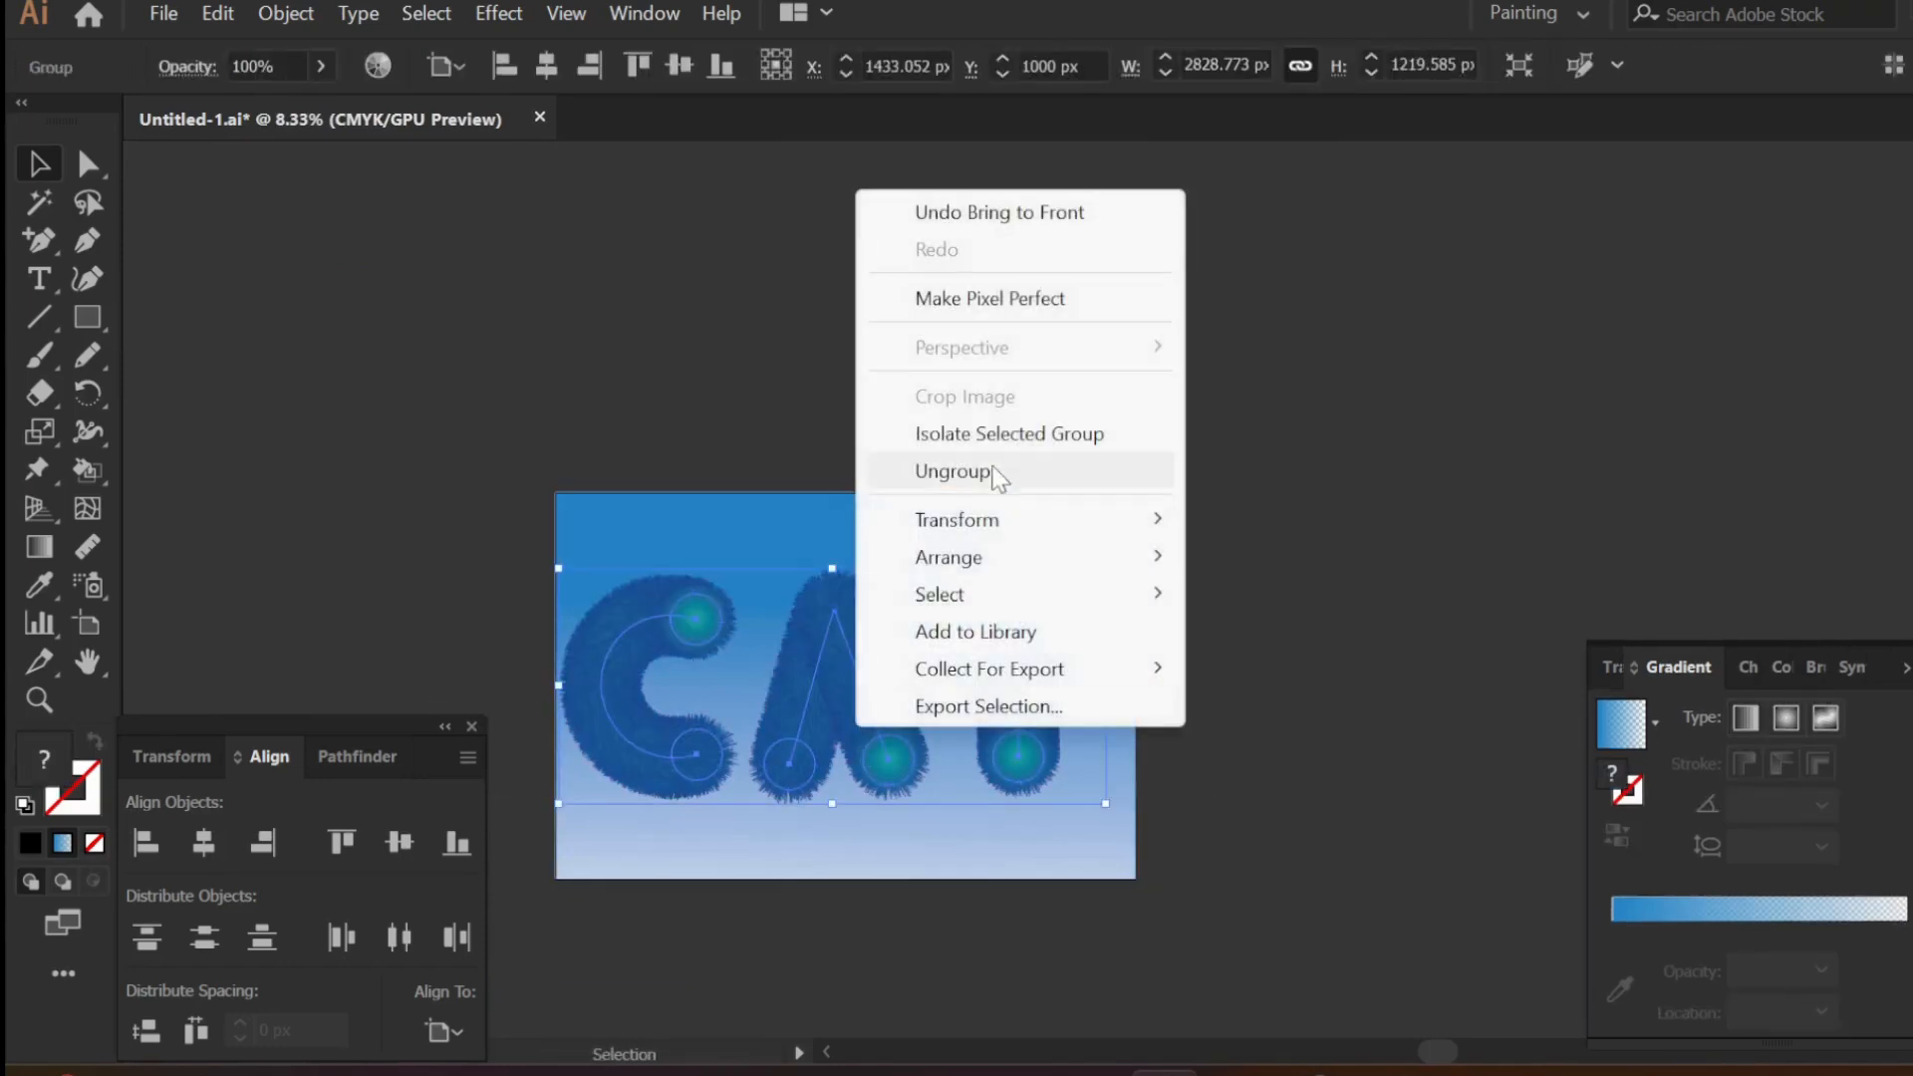
click(931, 469)
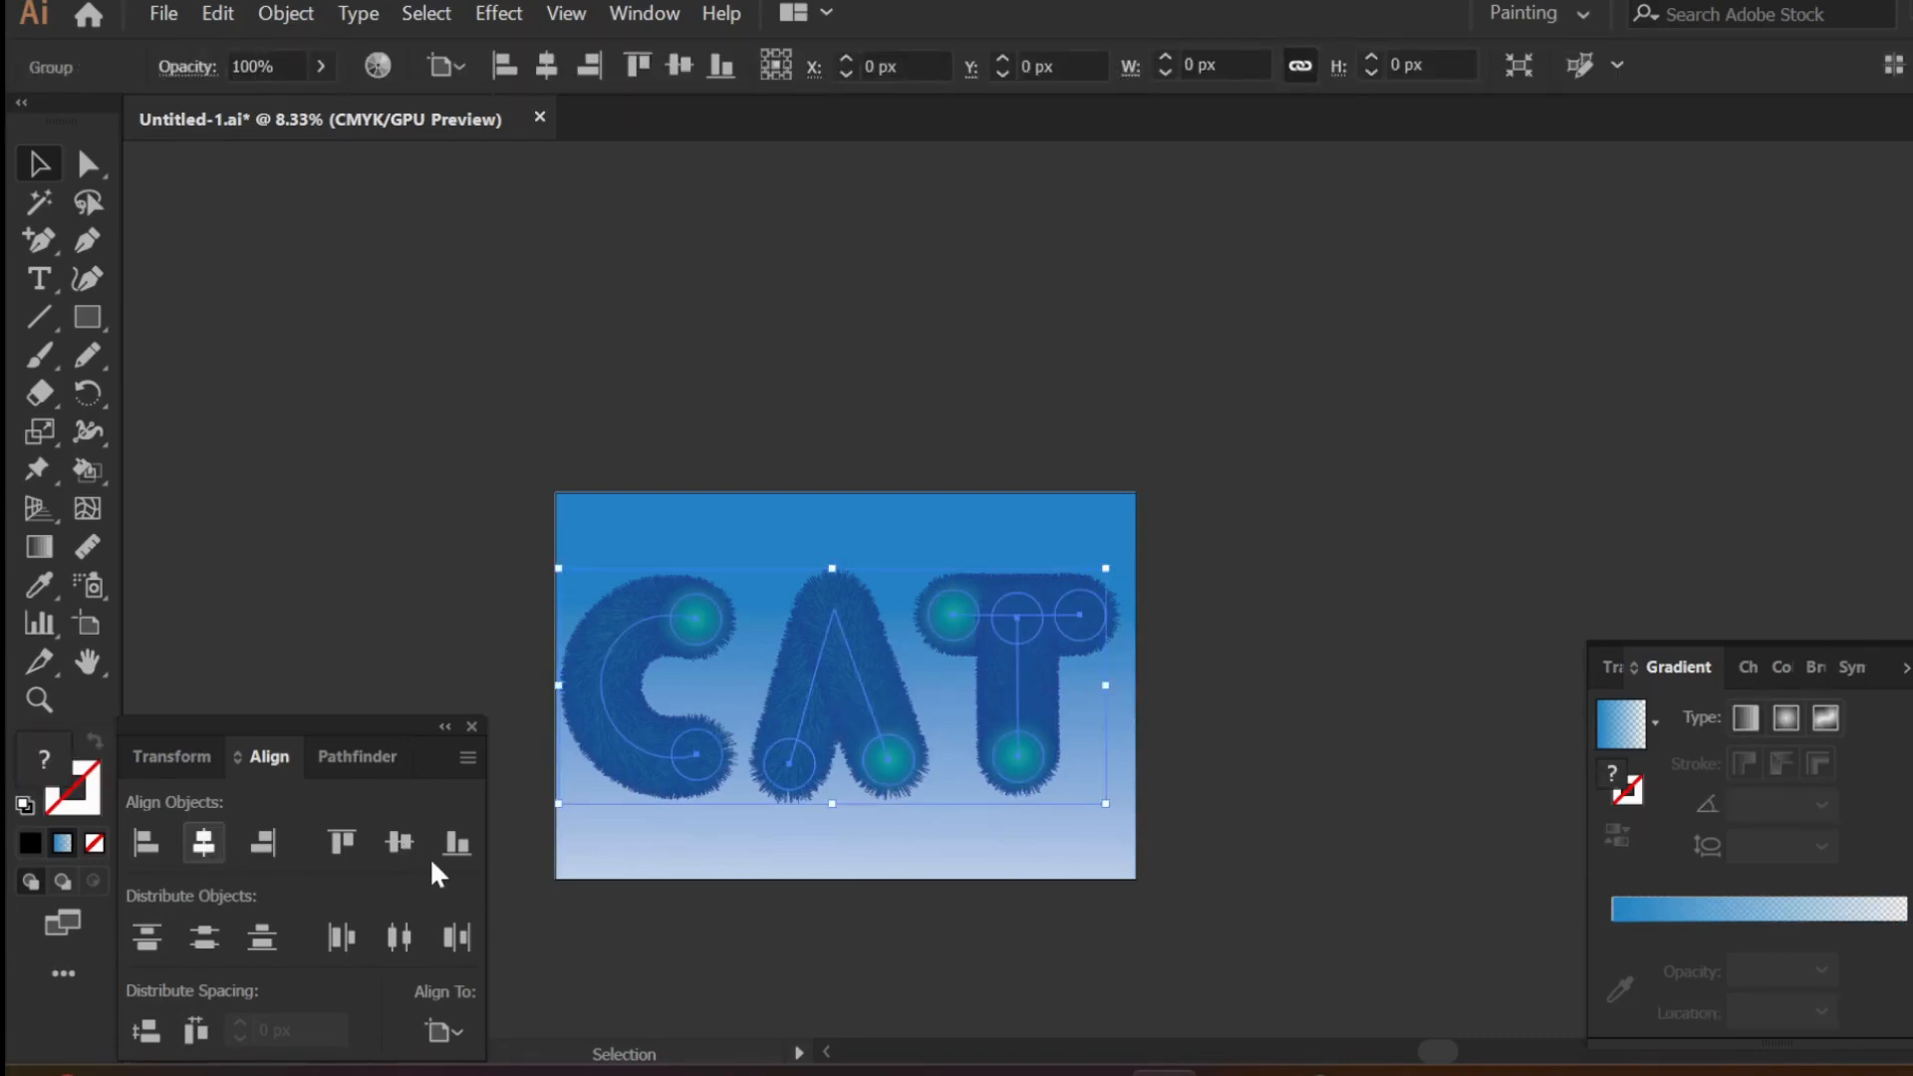
click(1228, 850)
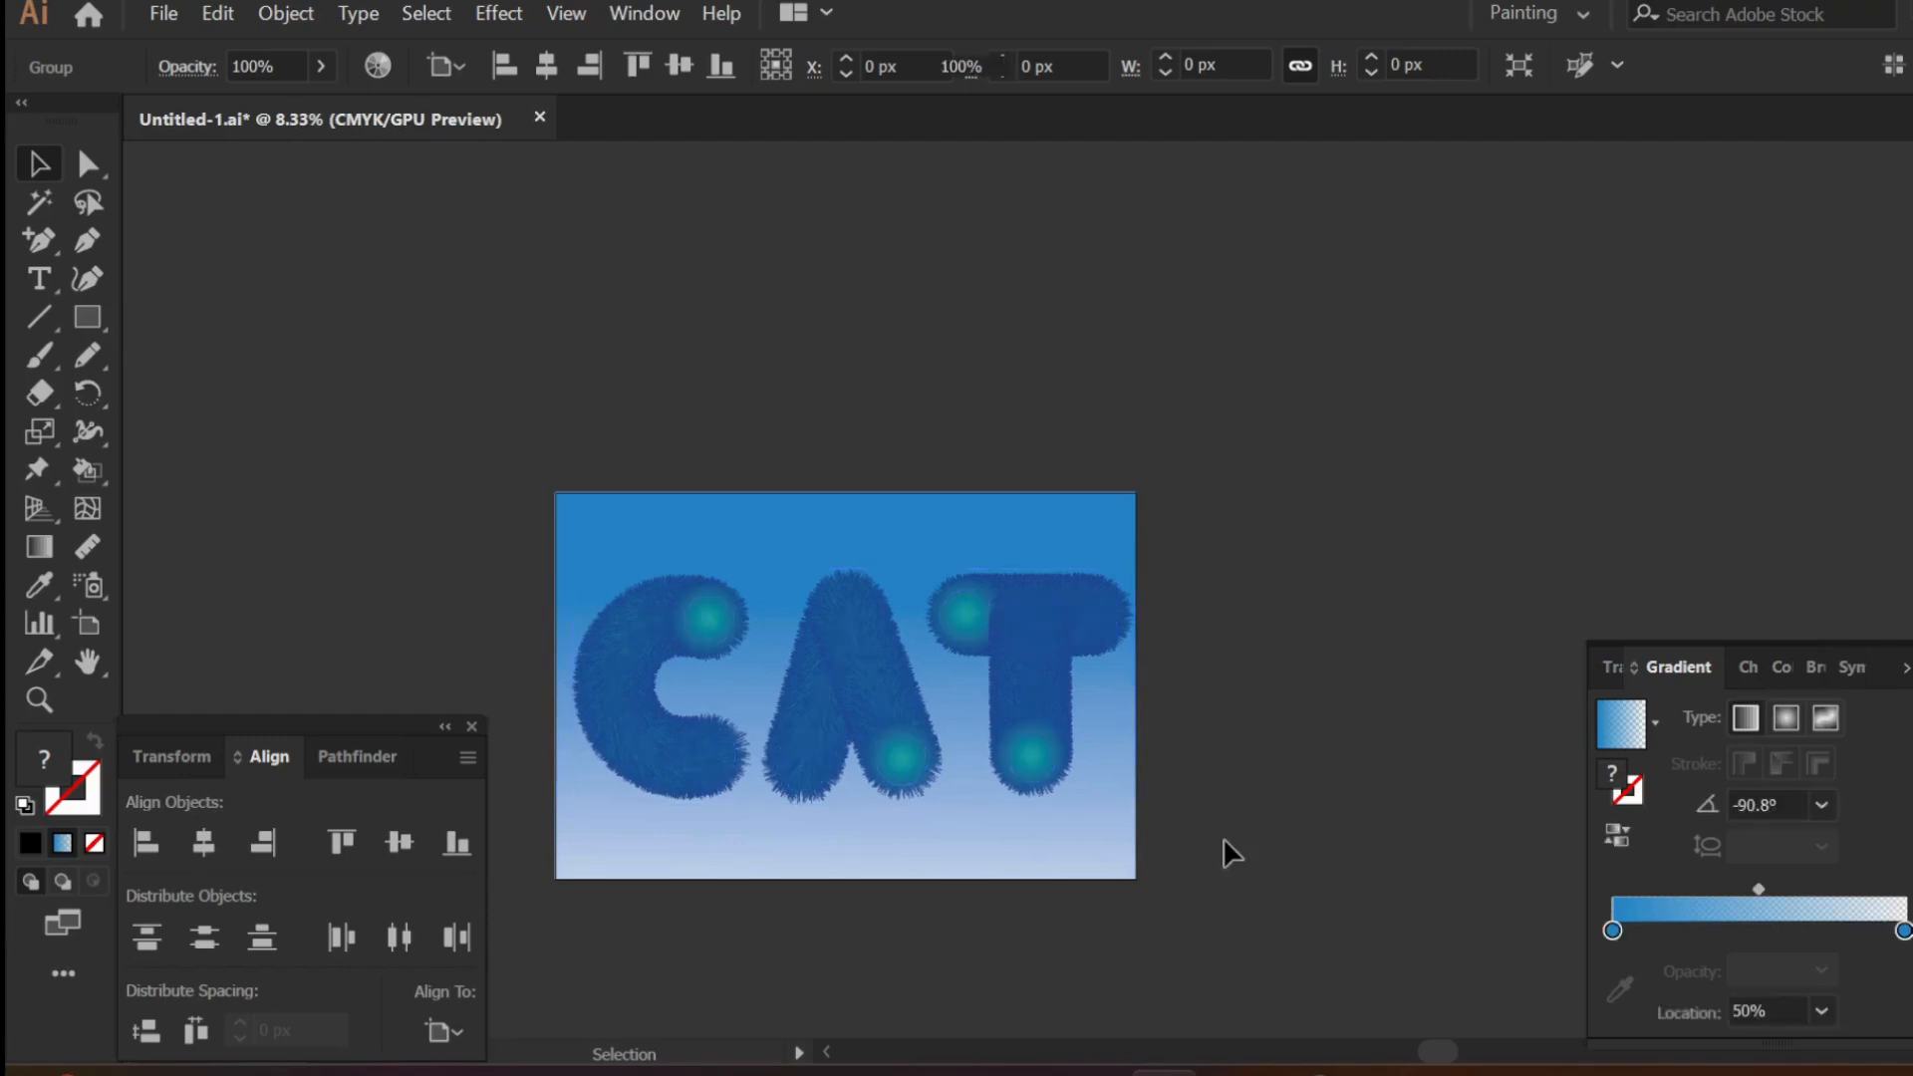
scroll(719, 800, up, 1)
scroll(719, 800, up, 1)
scroll(726, 809, left, 2)
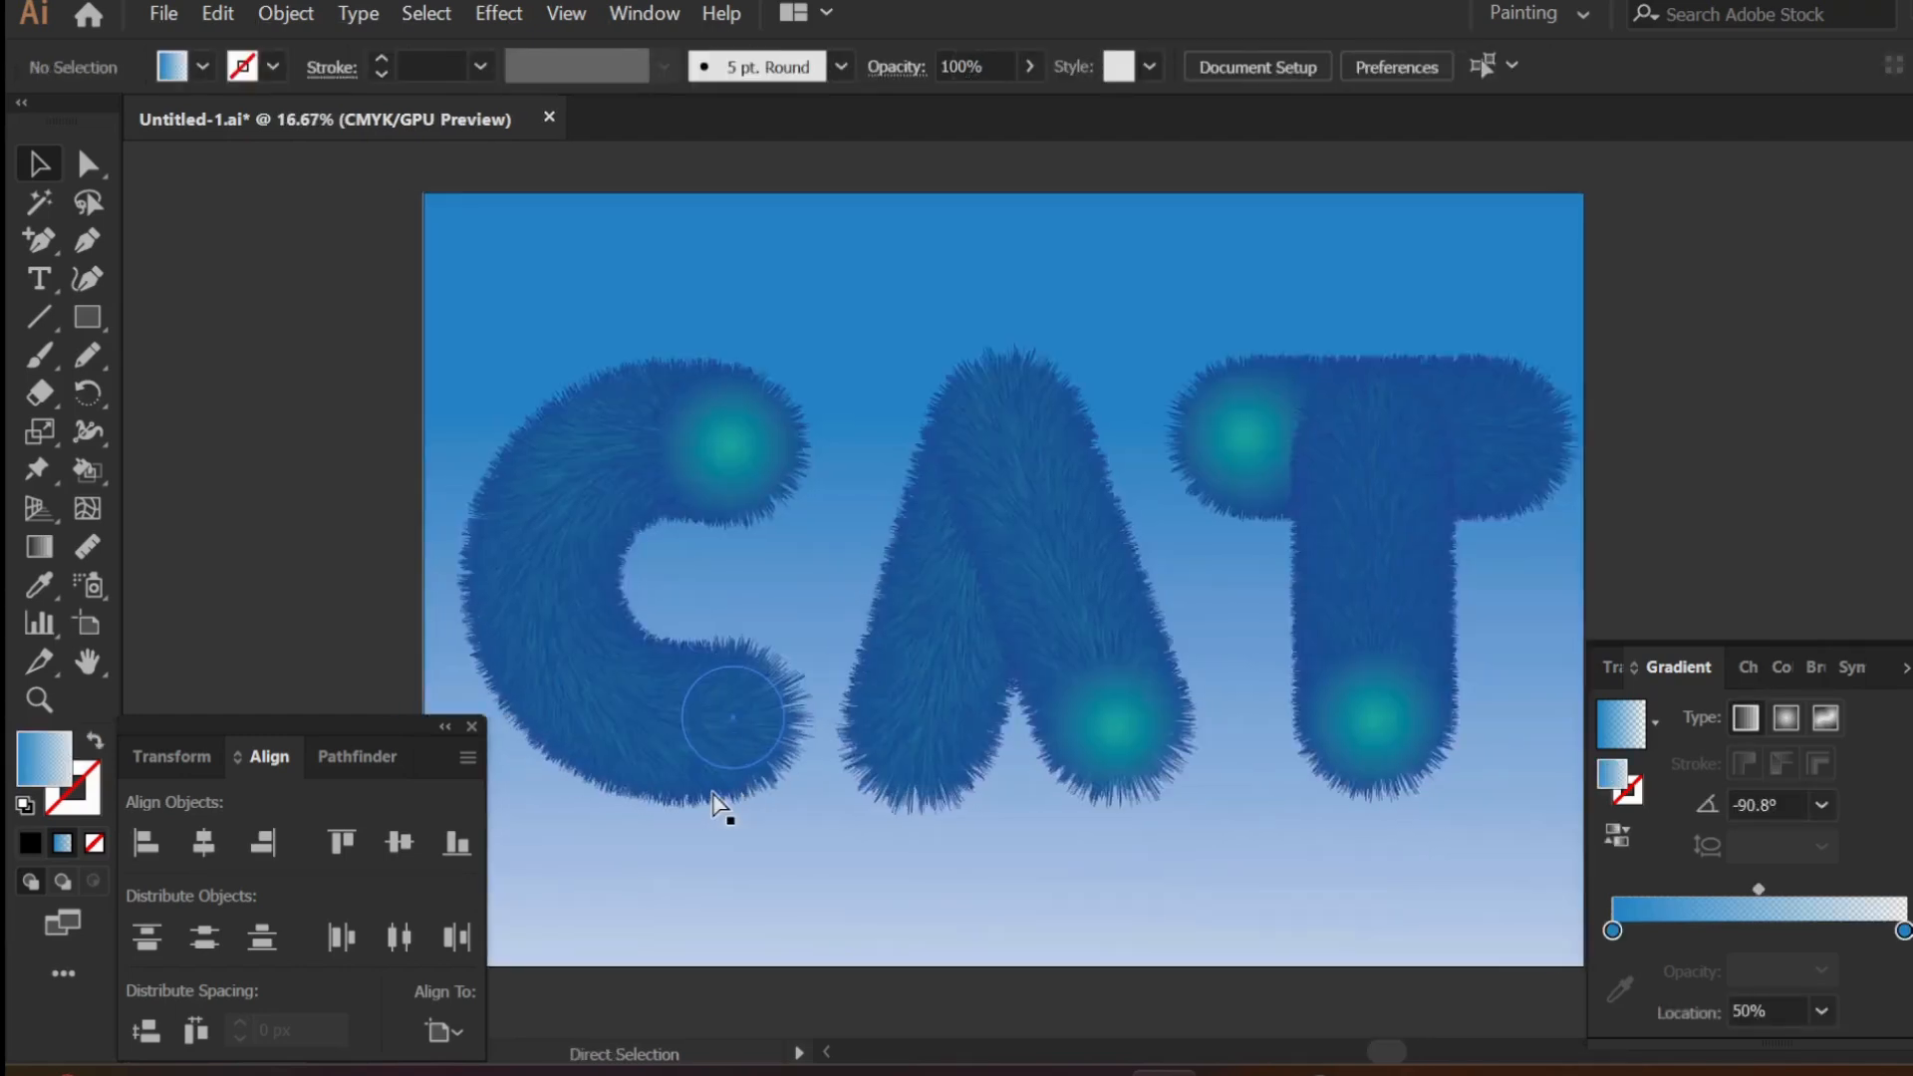
click(1903, 677)
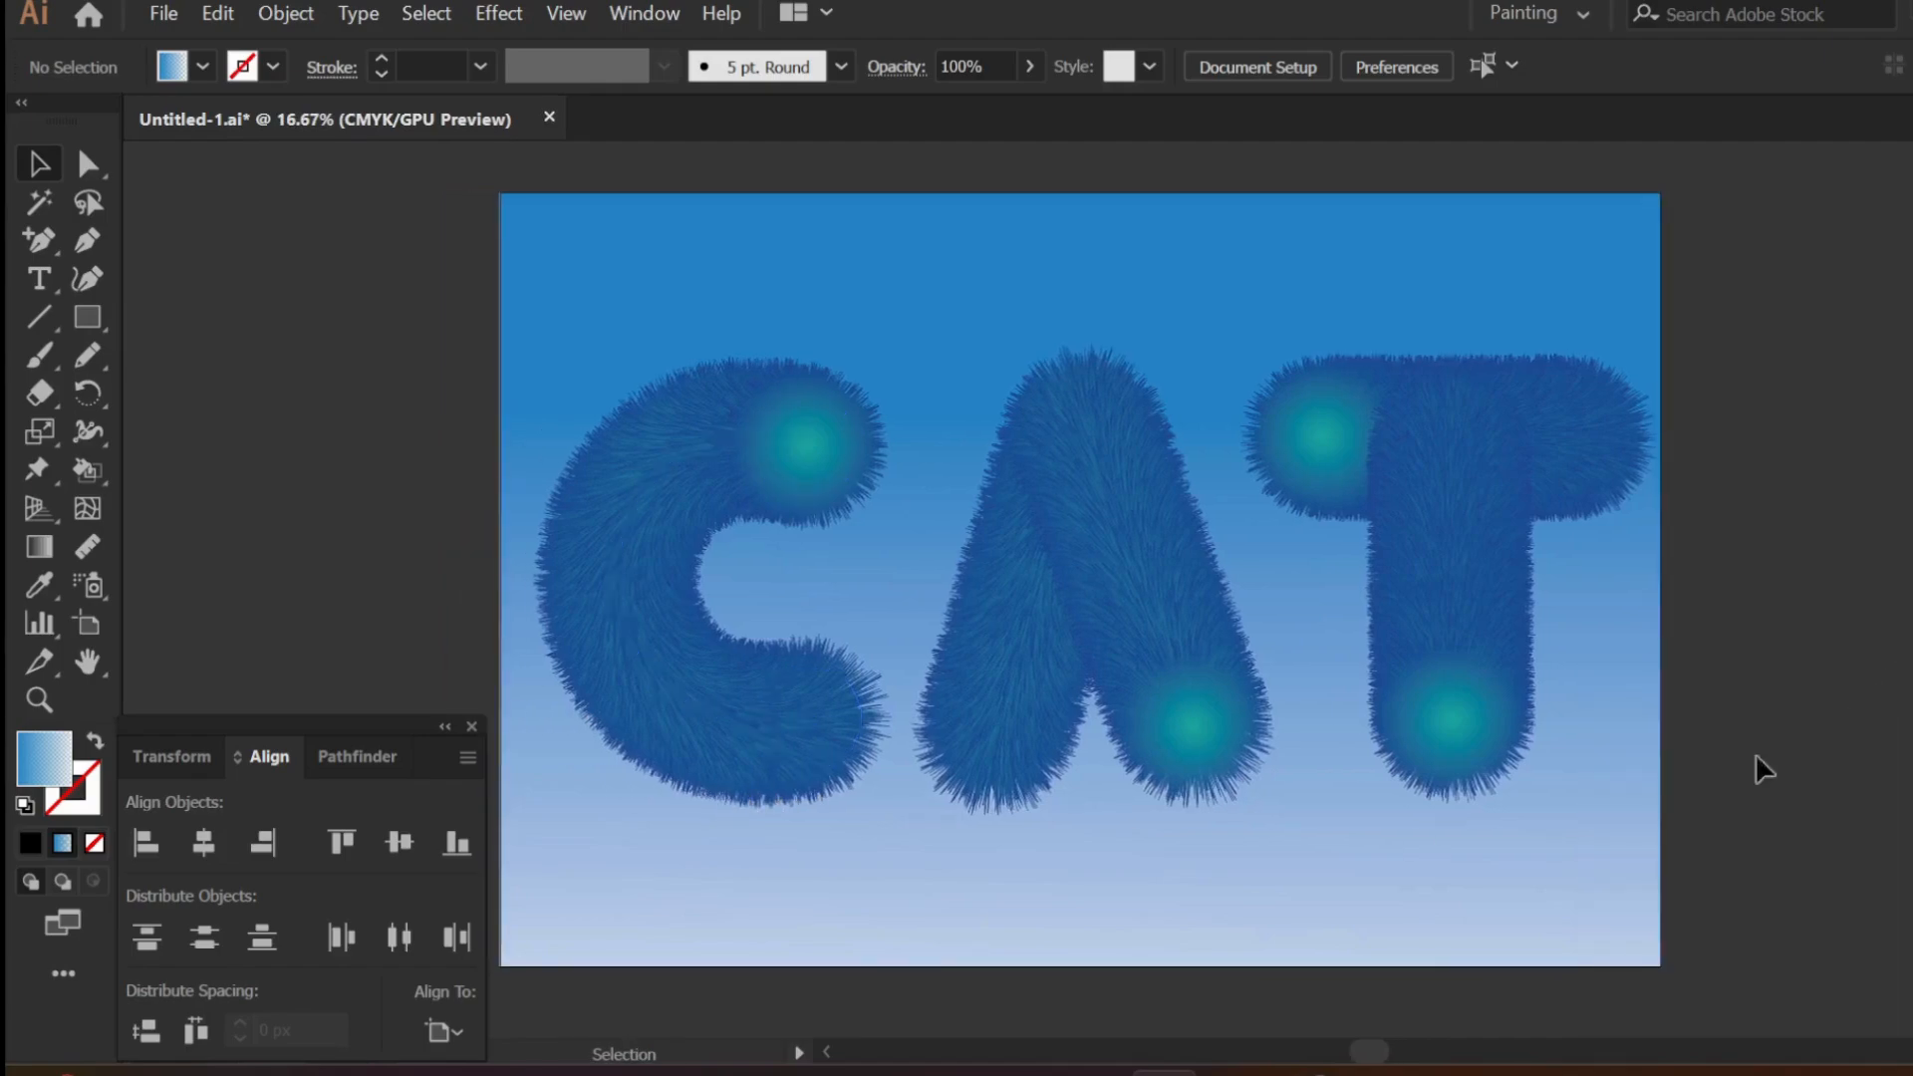